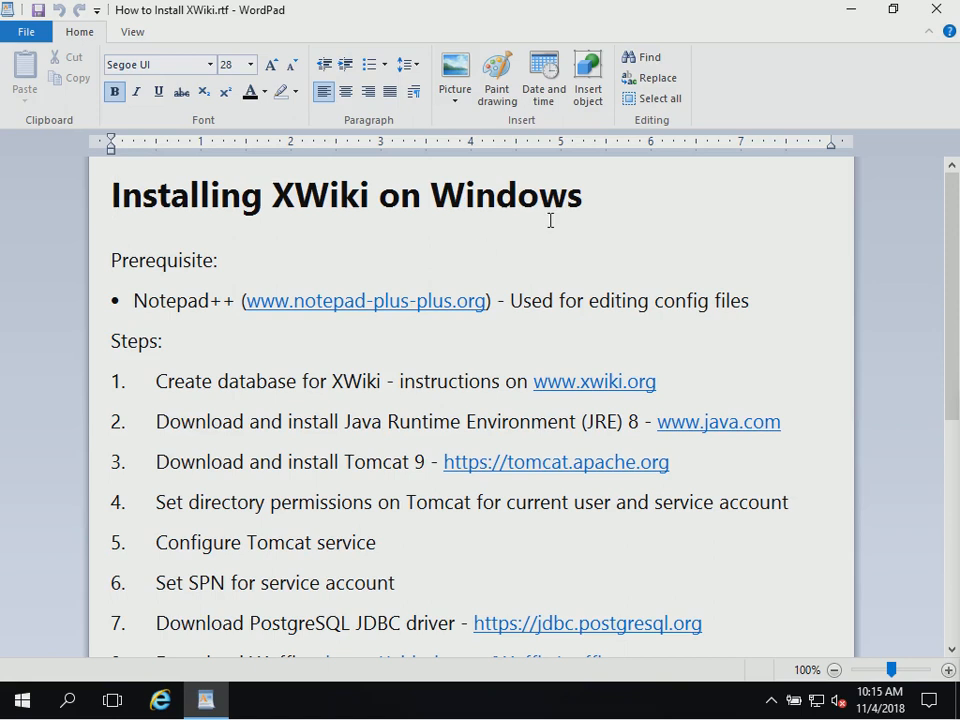
Return to step 1 of the XWiki installation notes in WordPad.
{"action": "left_click", "coordinate": [853, 12]}
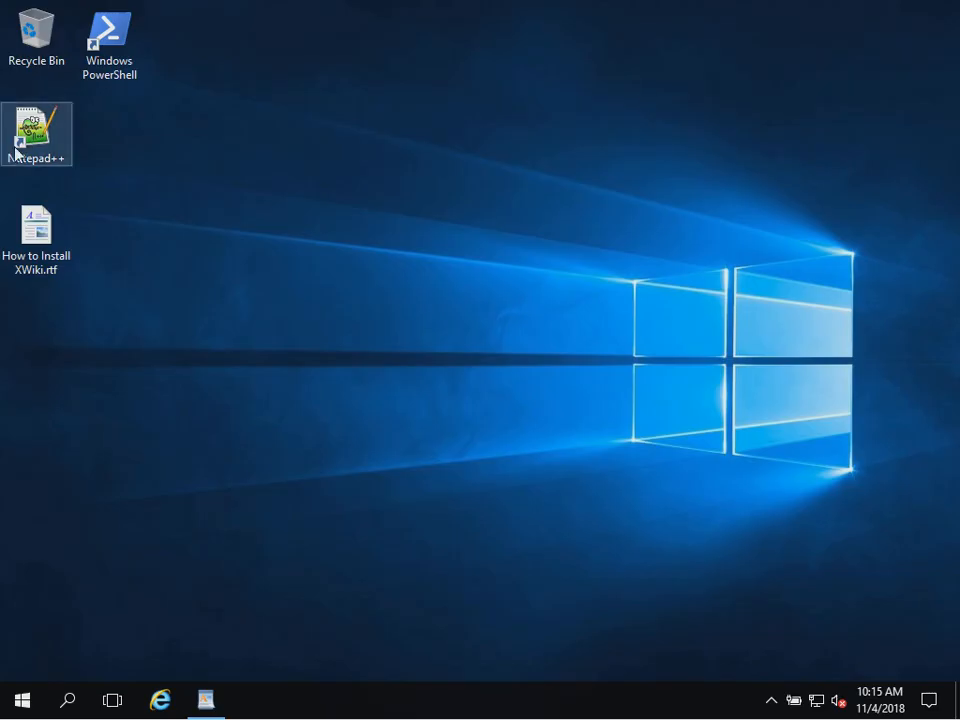
{"action": "left_click", "coordinate": [205, 697]}
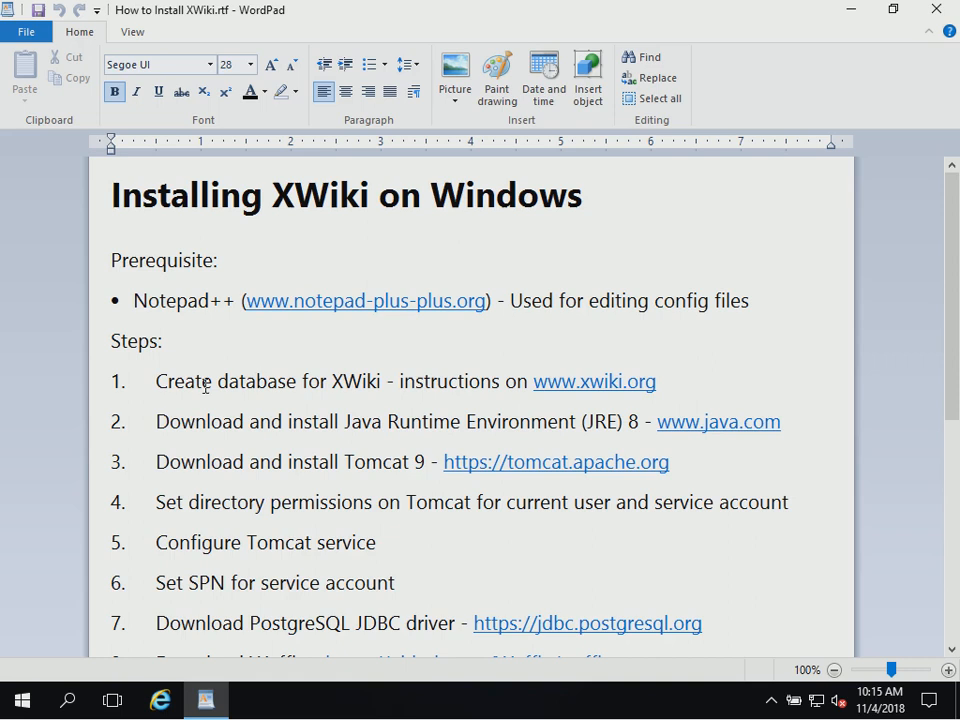
{"action": "left_click", "coordinate": [157, 381]}
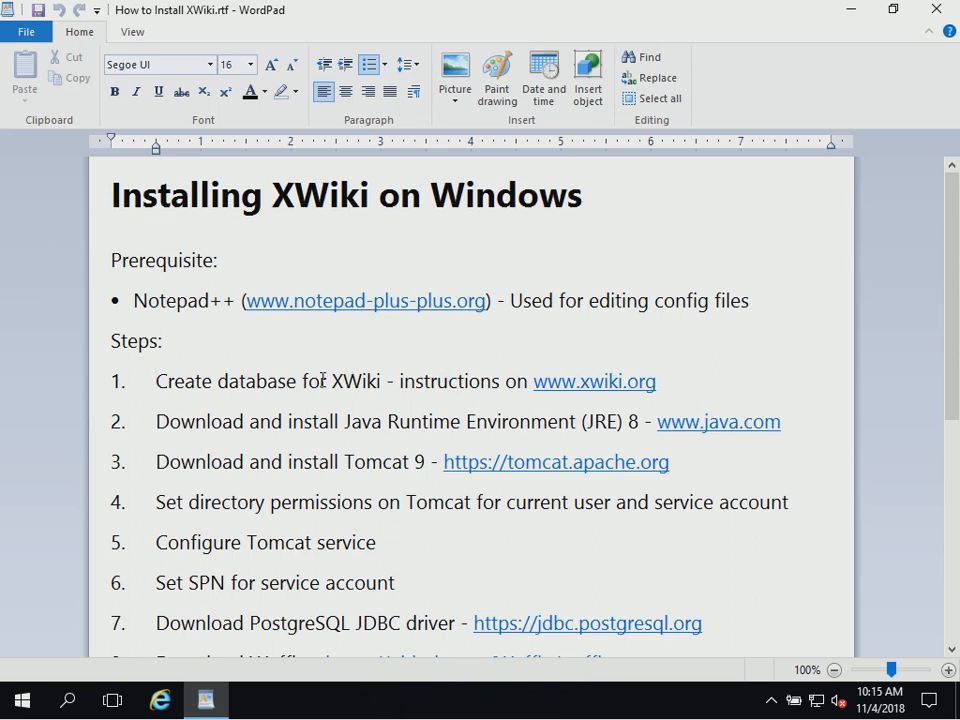
Run pgAdmin 4 v3 as a different user, signing in with the XWiki database owner's credentials.
{"action": "left_click", "coordinate": [28, 700]}
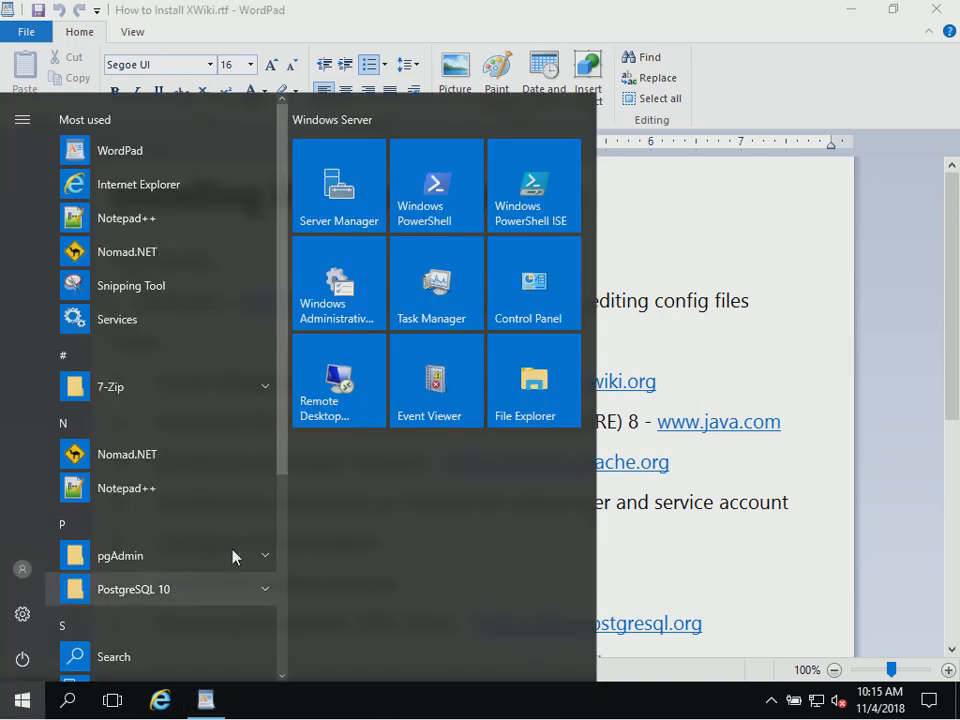
{"action": "left_click", "coordinate": [266, 560]}
{"action": "right_click", "coordinate": [230, 594]}
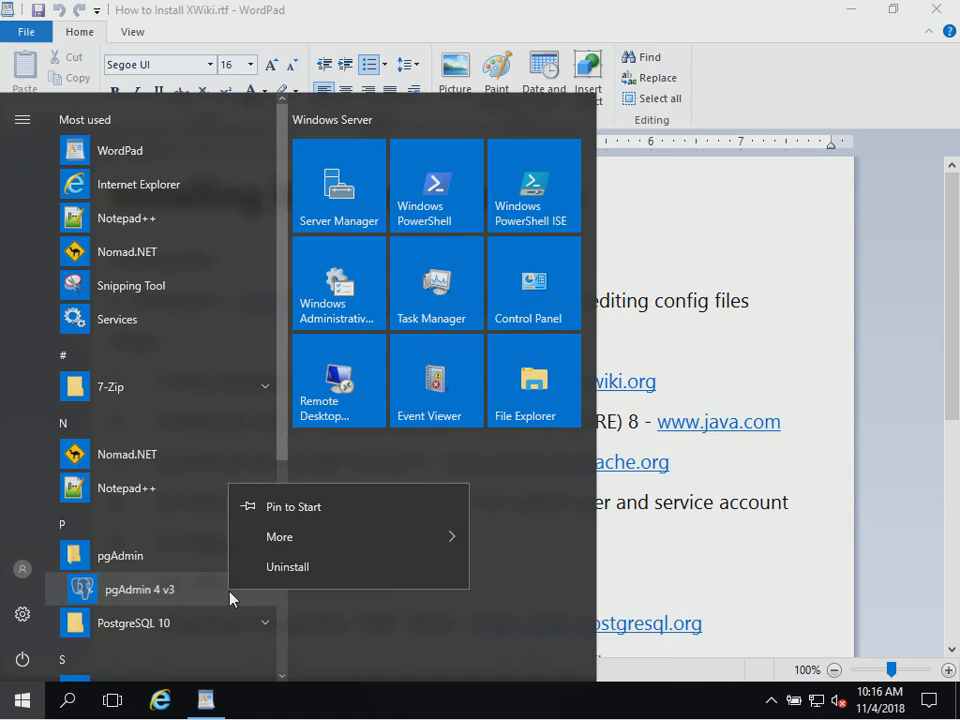
{"action": "mouse_move", "coordinate": [443, 540]}
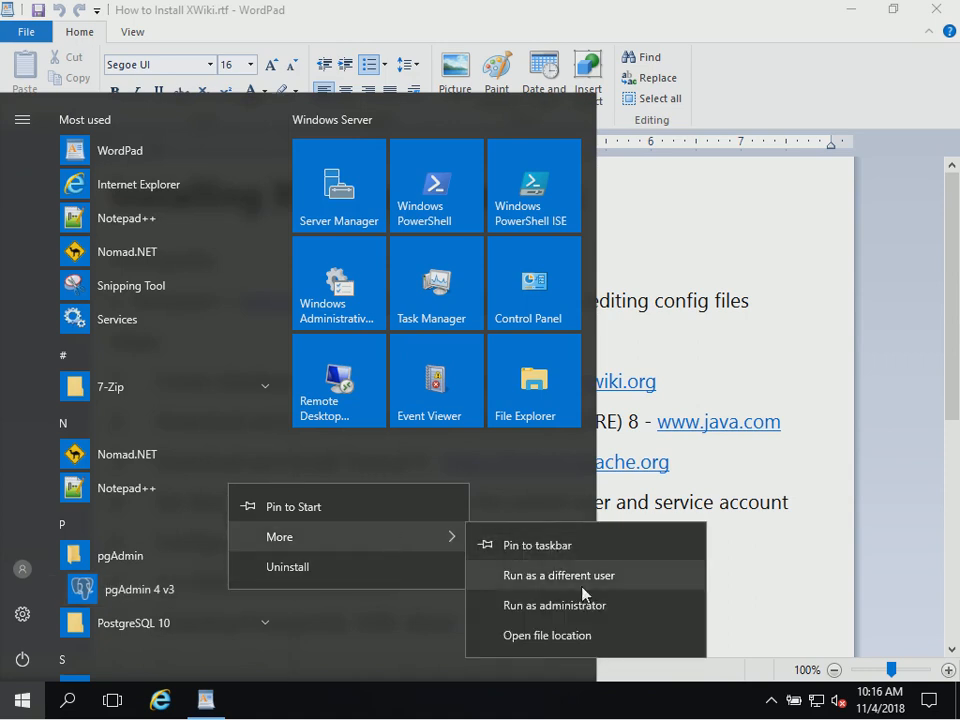
{"action": "left_click", "coordinate": [553, 578]}
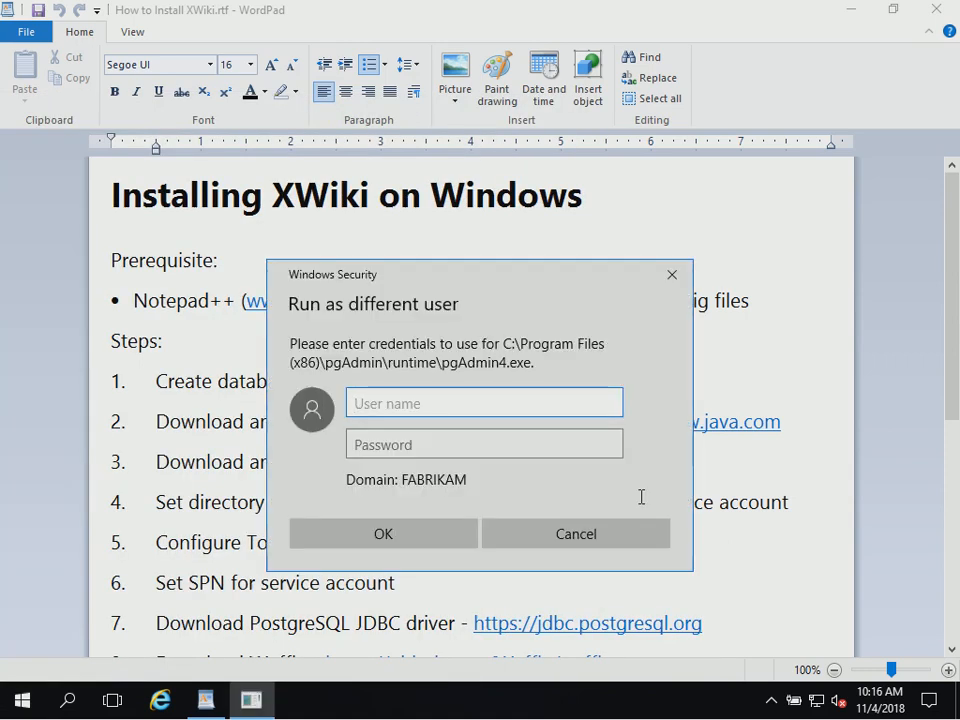
{"action": "type", "text": "XWik"}
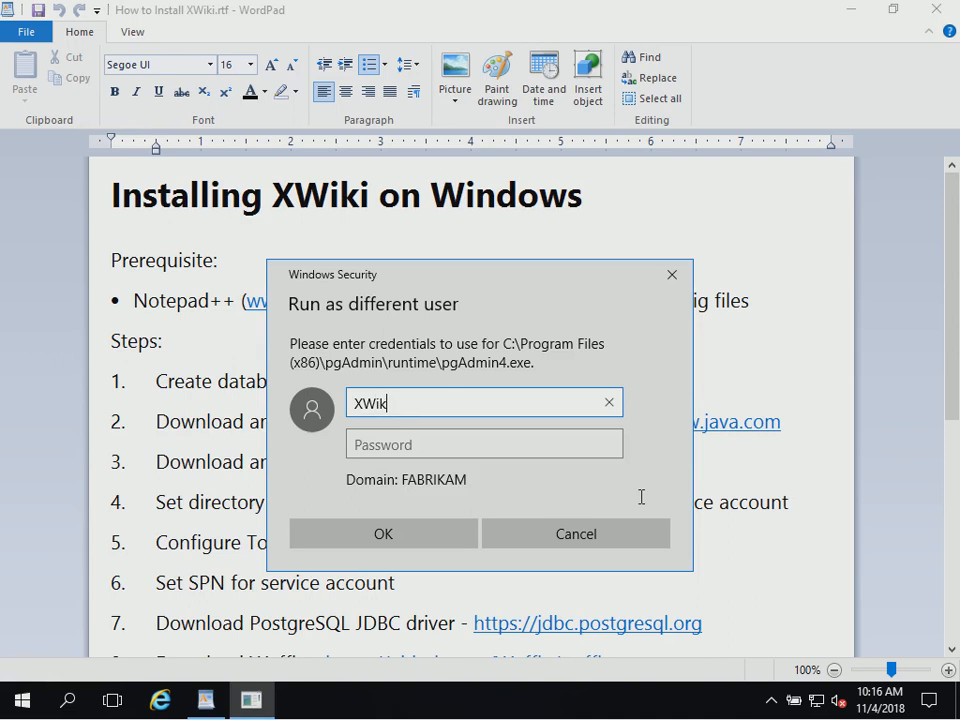
{"action": "type", "text": "iDBOwner"}
{"action": "key", "text": "Tab"}
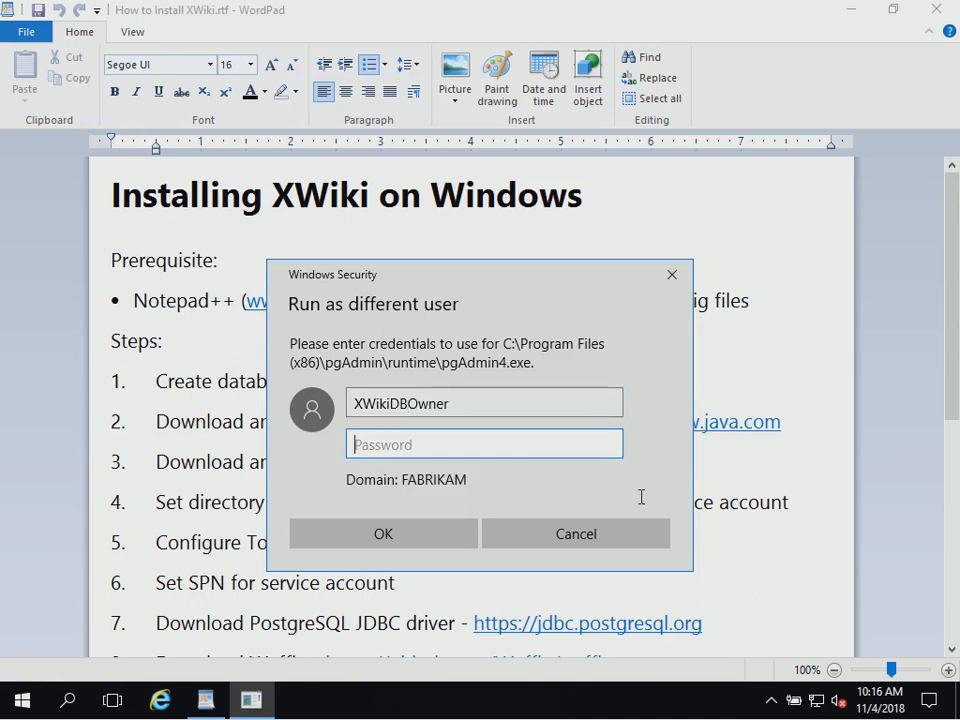
{"action": "type", "text": "********"}
{"action": "key", "text": "Return"}
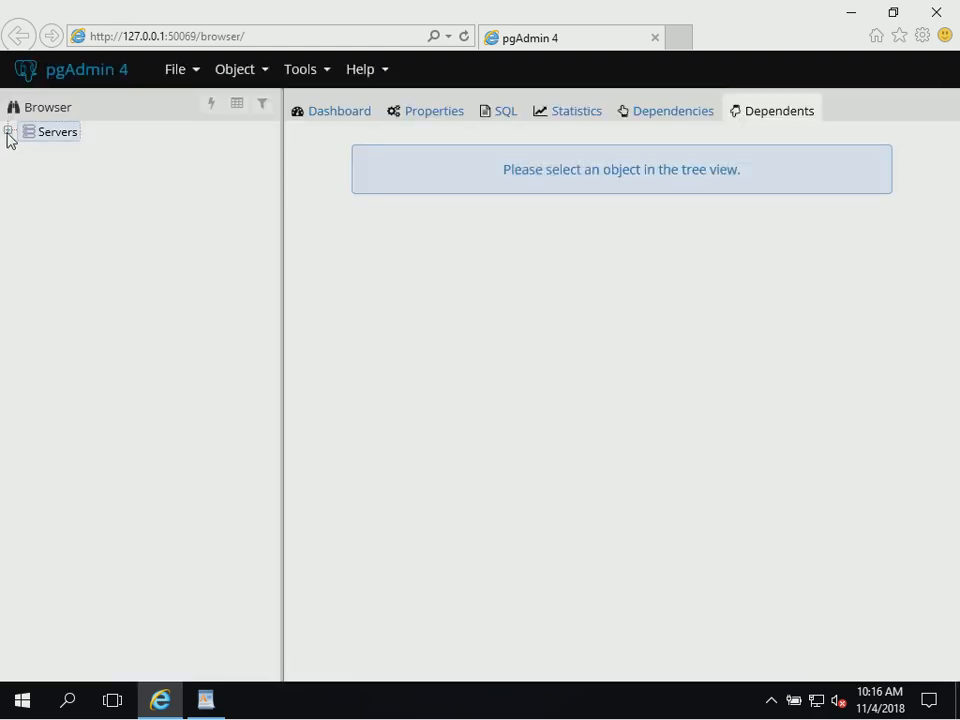
Connect to the PostgreSQL-10-XWiki server, confirming its password.
{"action": "left_click", "coordinate": [8, 131]}
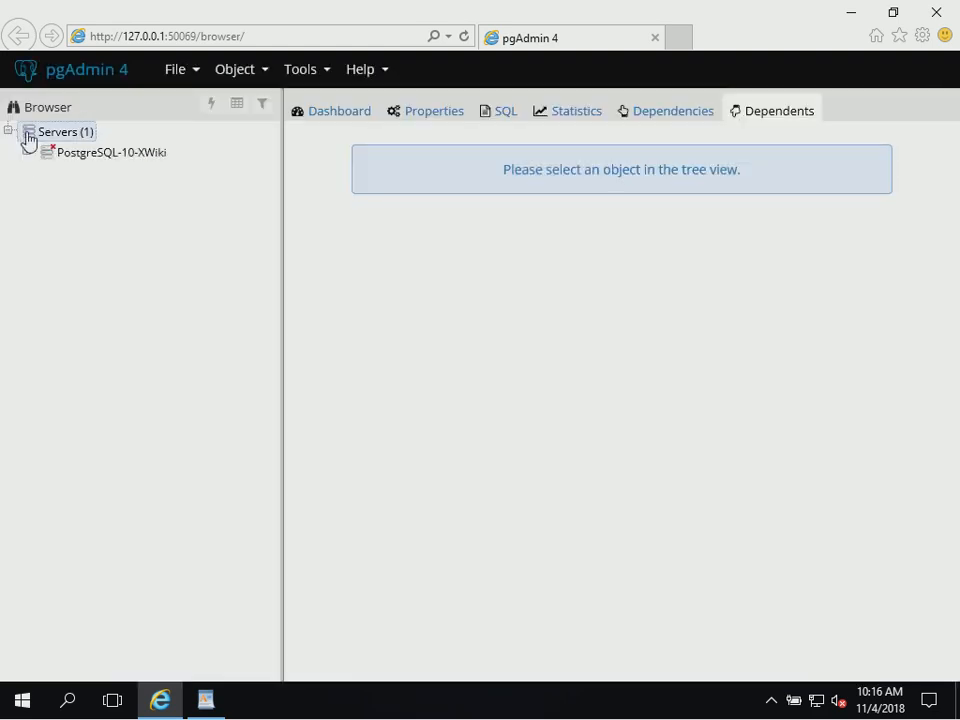
{"action": "left_click", "coordinate": [89, 158]}
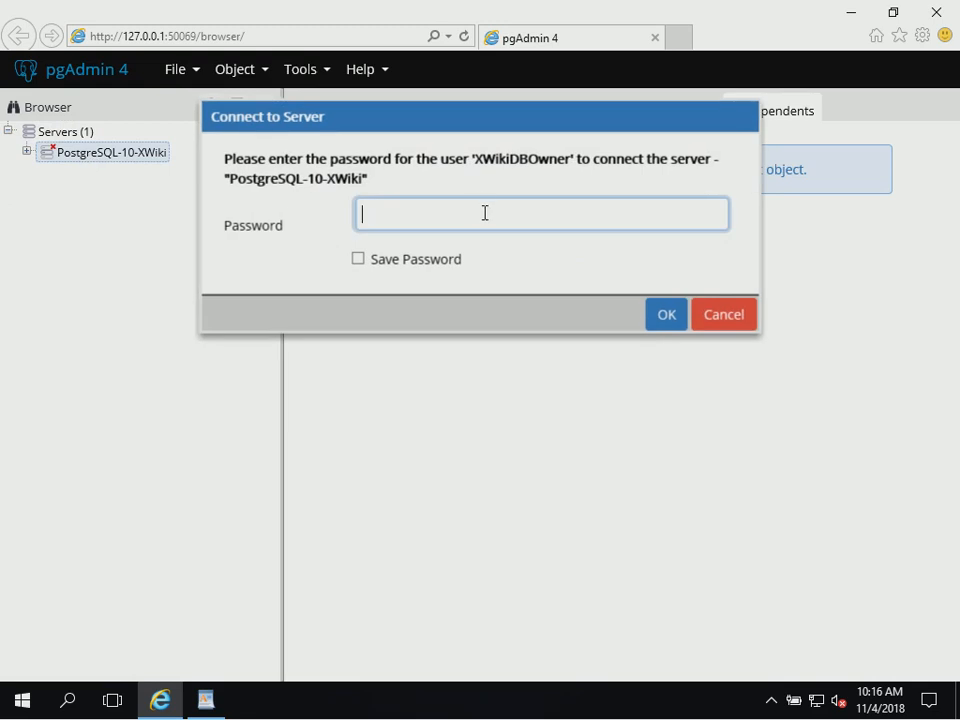
{"action": "left_click", "coordinate": [667, 318]}
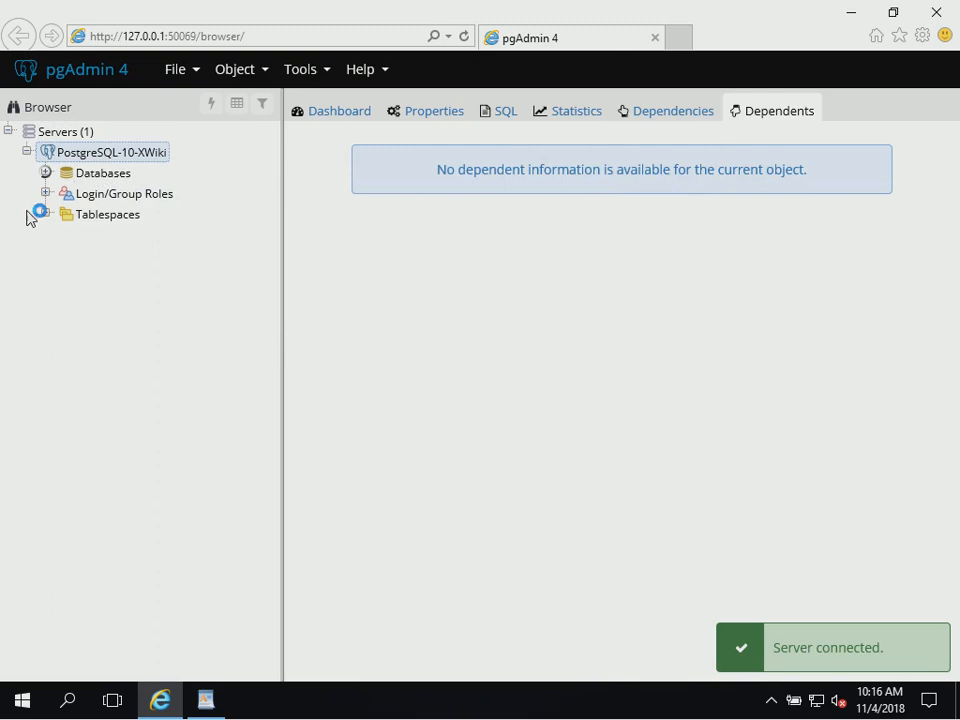
Run create_xwiki_database.sql in a Query Tool on the postgres database.
{"action": "right_click", "coordinate": [110, 203]}
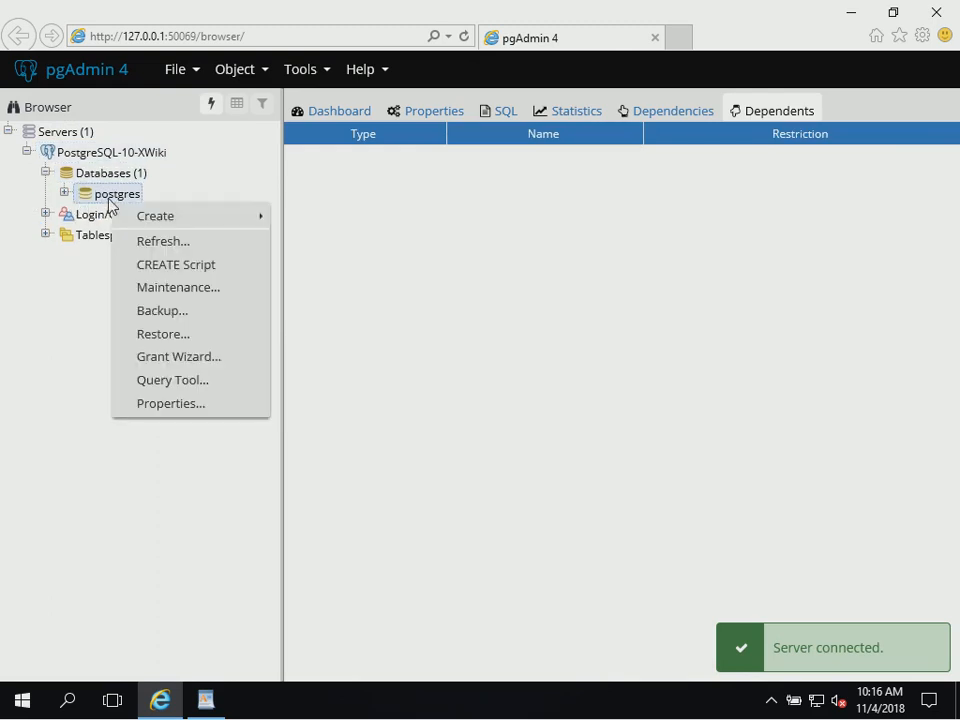
{"action": "left_click", "coordinate": [190, 381]}
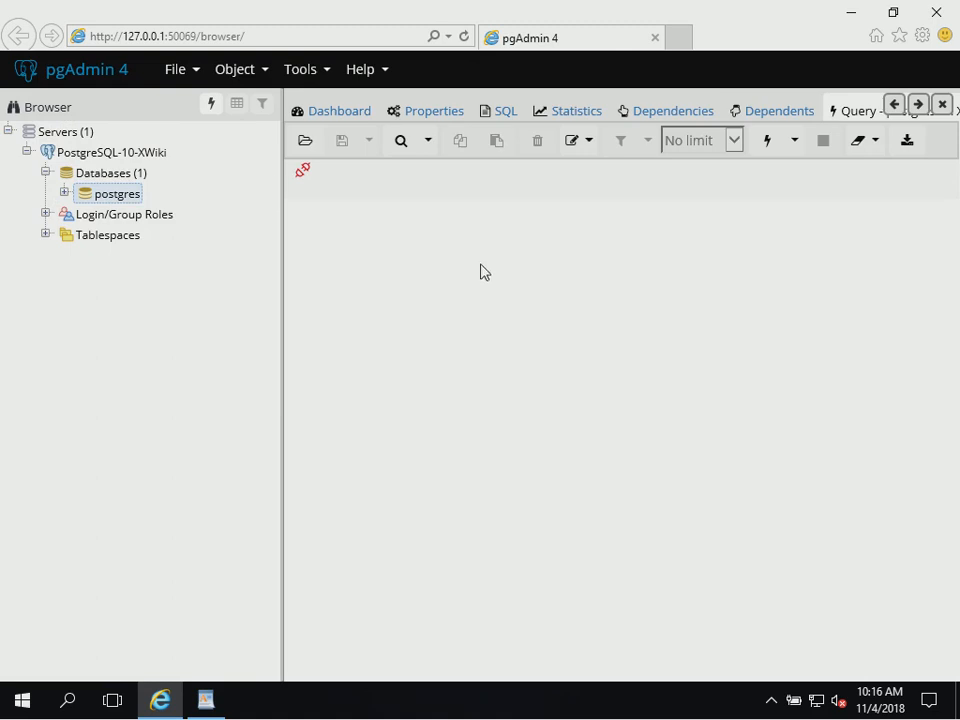
{"action": "left_click", "coordinate": [306, 148]}
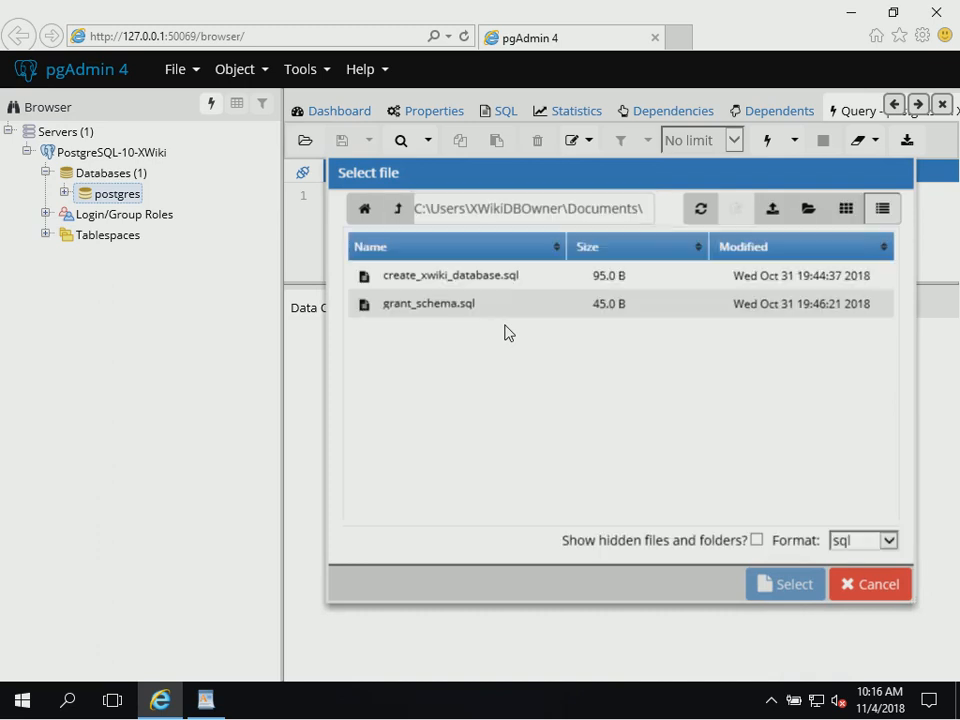
{"action": "left_click", "coordinate": [443, 283]}
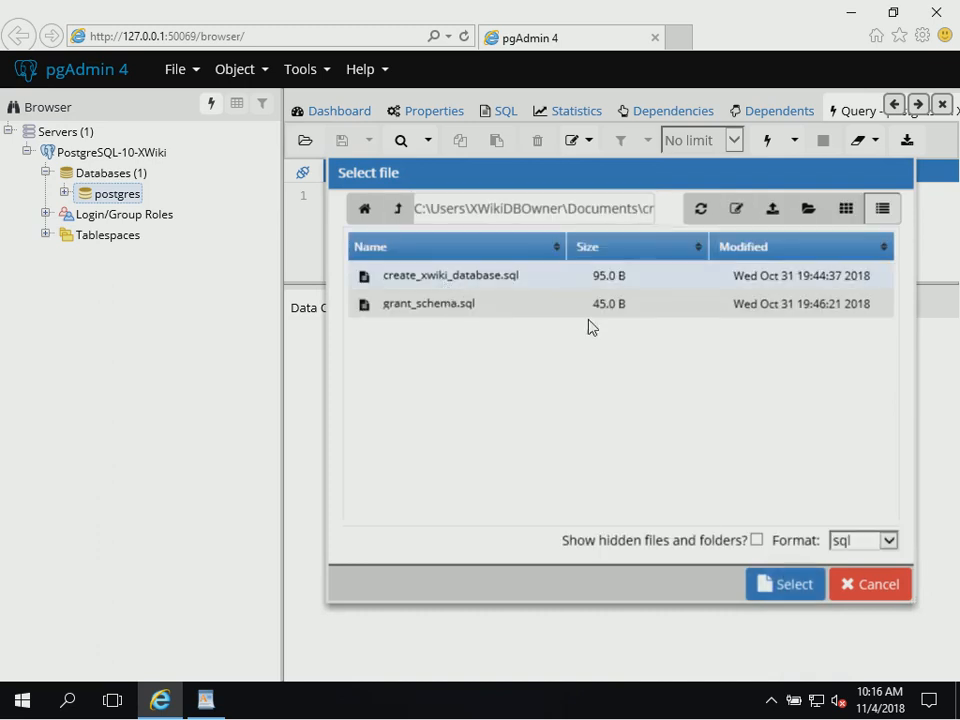
{"action": "left_click", "coordinate": [788, 588]}
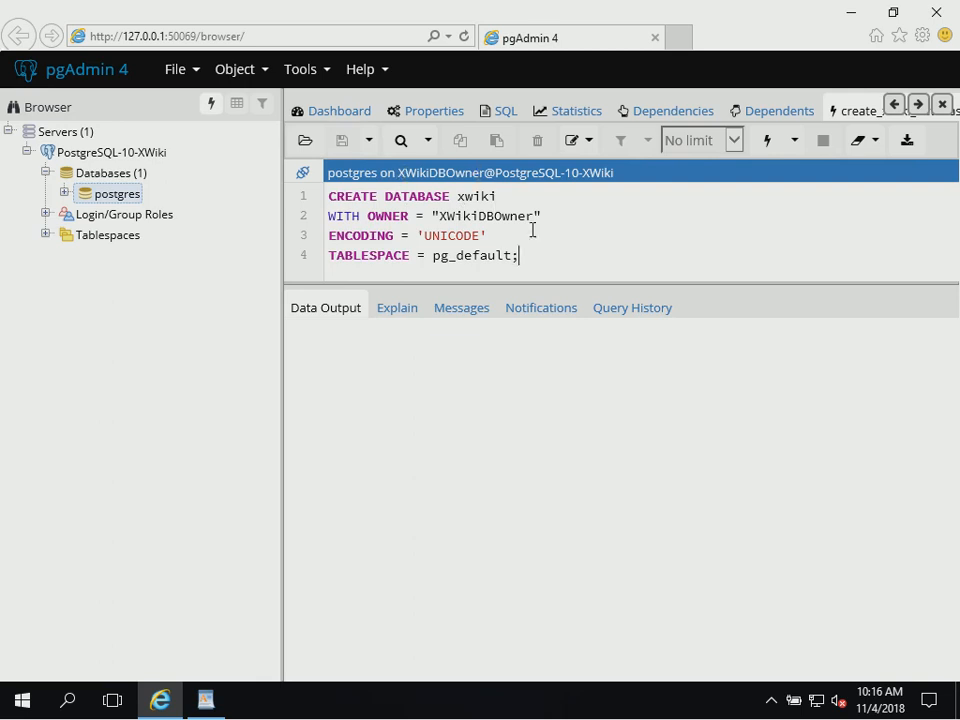
{"action": "left_click", "coordinate": [768, 155]}
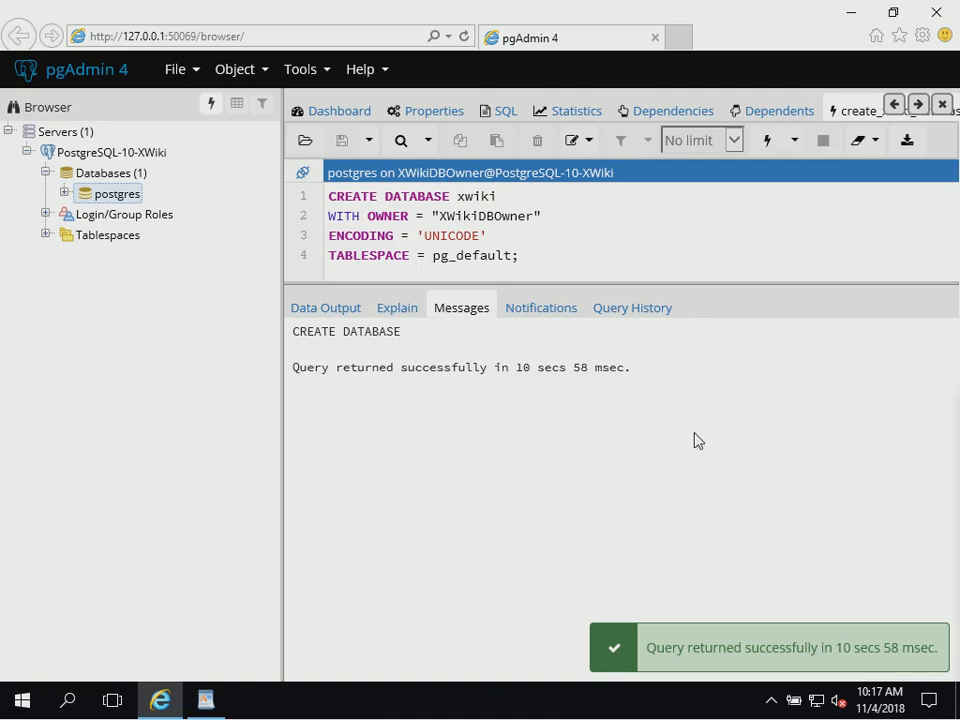
{"action": "left_click", "coordinate": [115, 177]}
Refresh the Databases list and connect to the new xwiki database.
{"action": "right_click", "coordinate": [117, 180]}
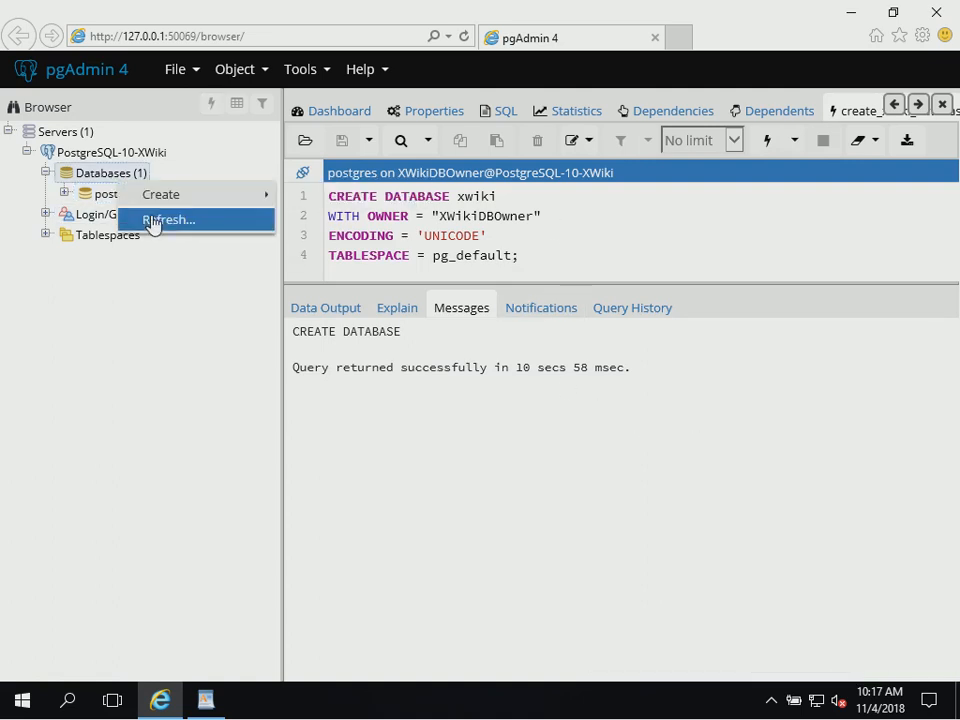
{"action": "left_click", "coordinate": [153, 220]}
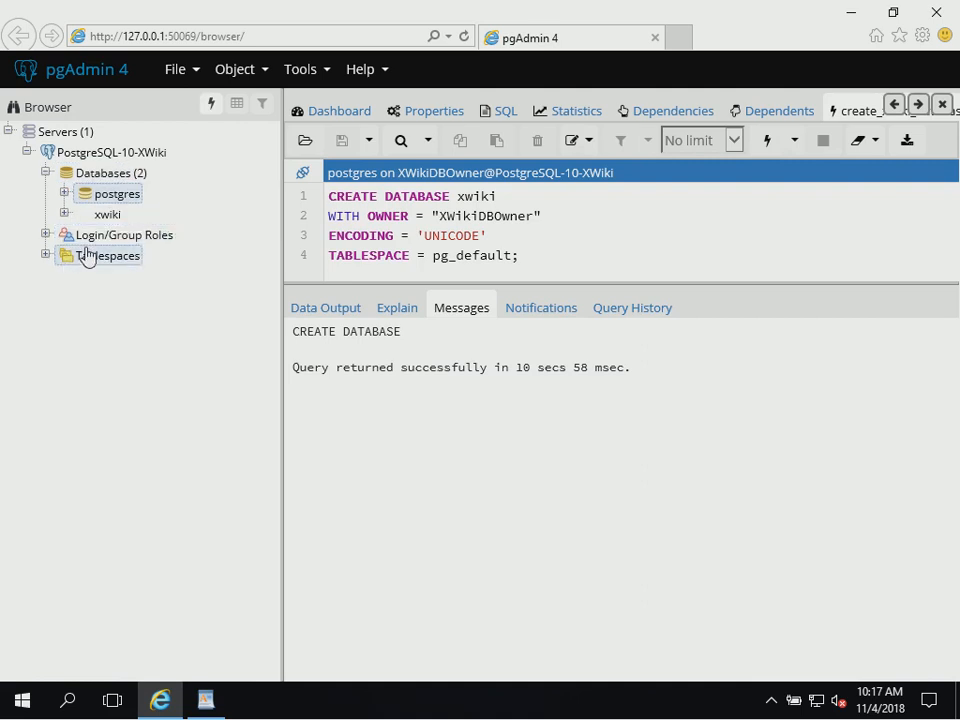
{"action": "left_click", "coordinate": [108, 216]}
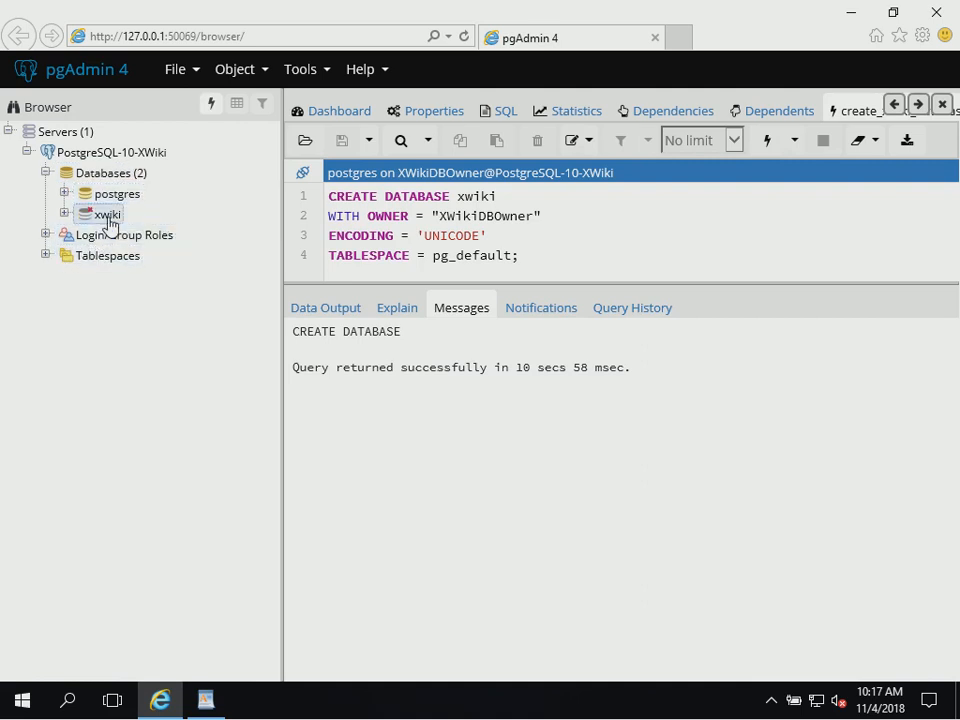
Execute grant_schema.sql in a Query Tool on xwiki, then close pgAdmin.
{"action": "right_click", "coordinate": [108, 216]}
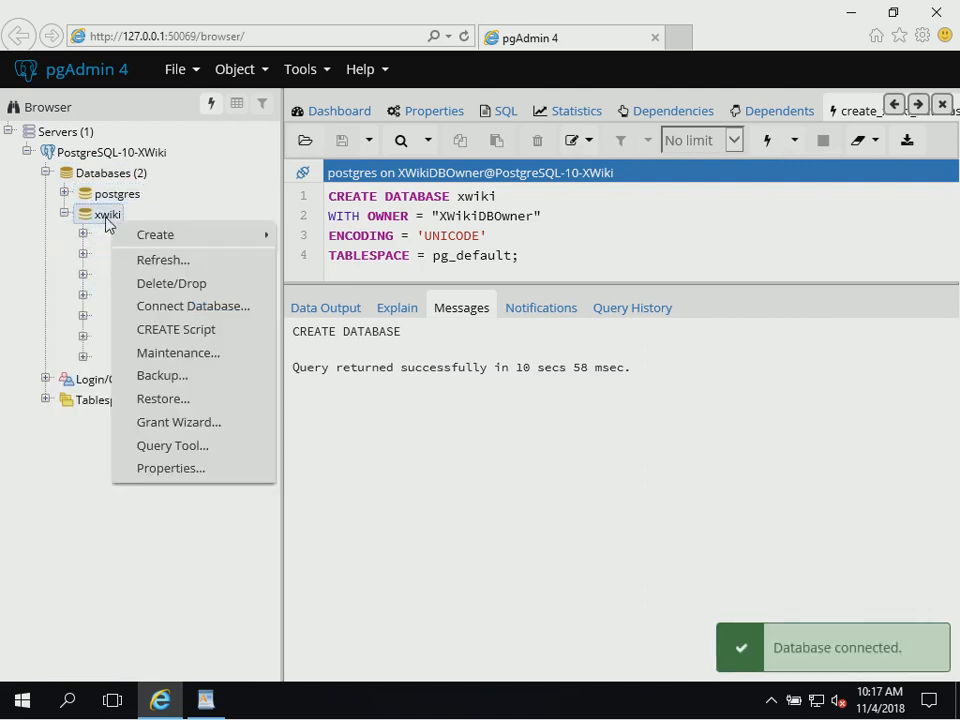
{"action": "left_click", "coordinate": [172, 446]}
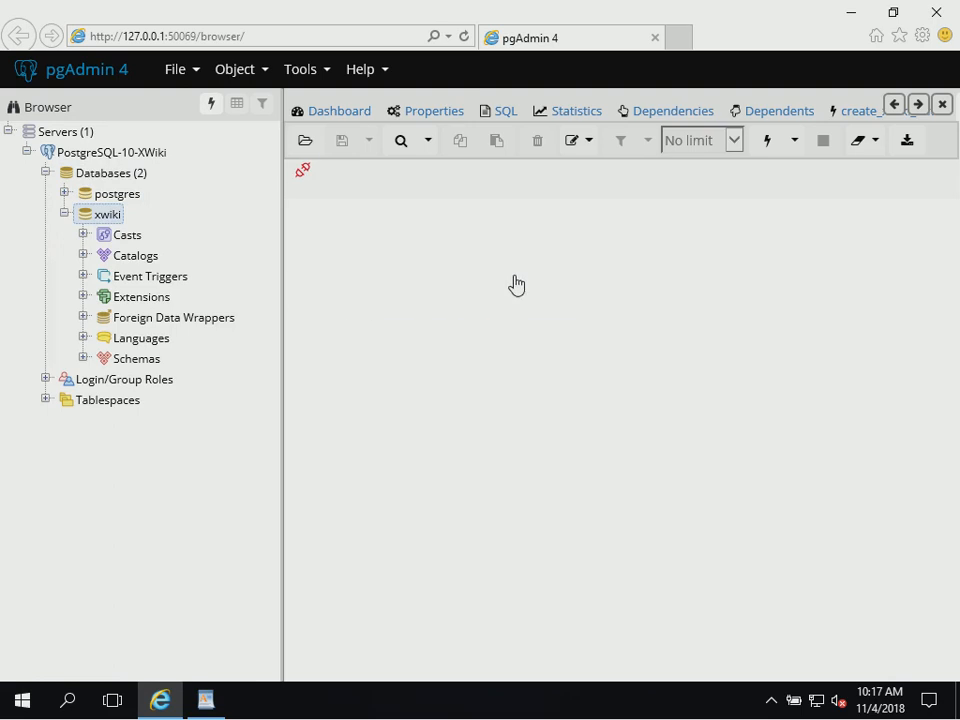
{"action": "key", "text": "ctrl+o"}
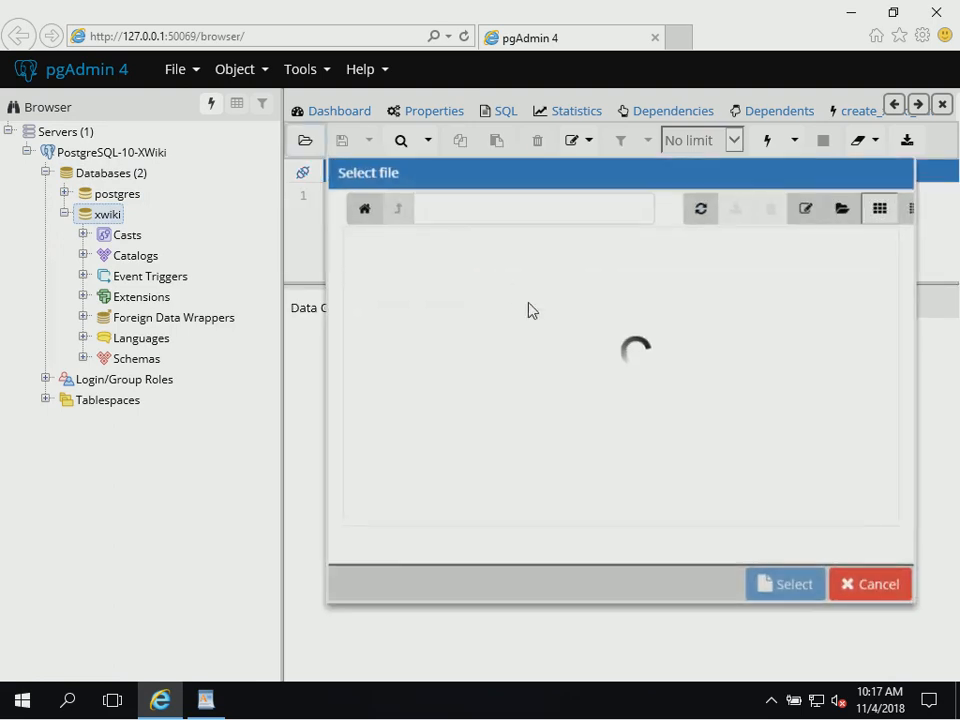
{"action": "left_click", "coordinate": [790, 590]}
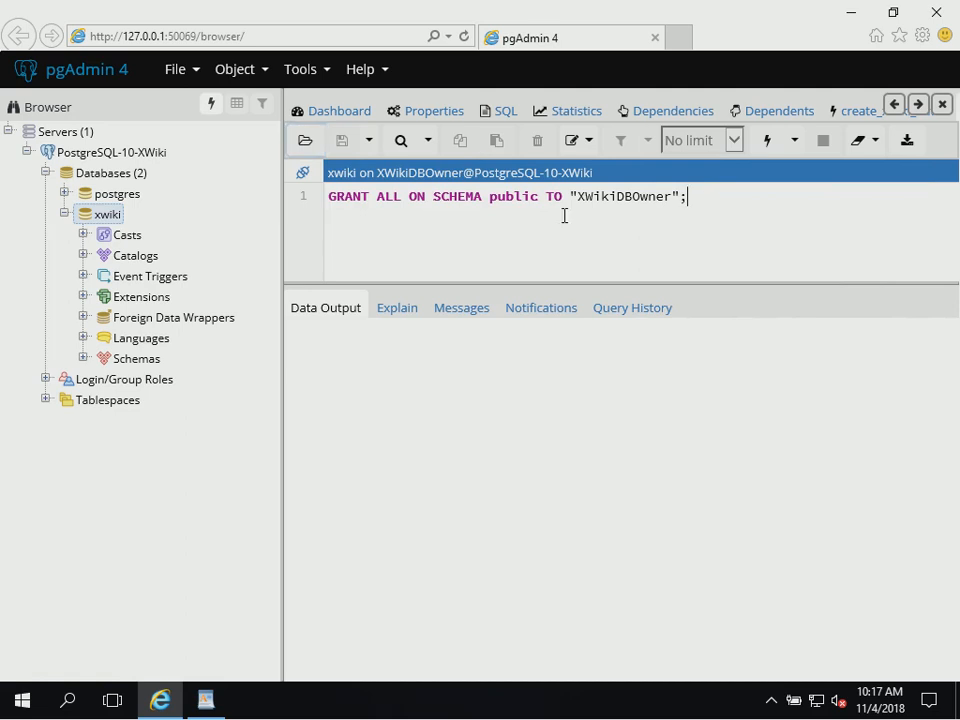
{"action": "left_click", "coordinate": [701, 197]}
{"action": "left_click", "coordinate": [766, 143]}
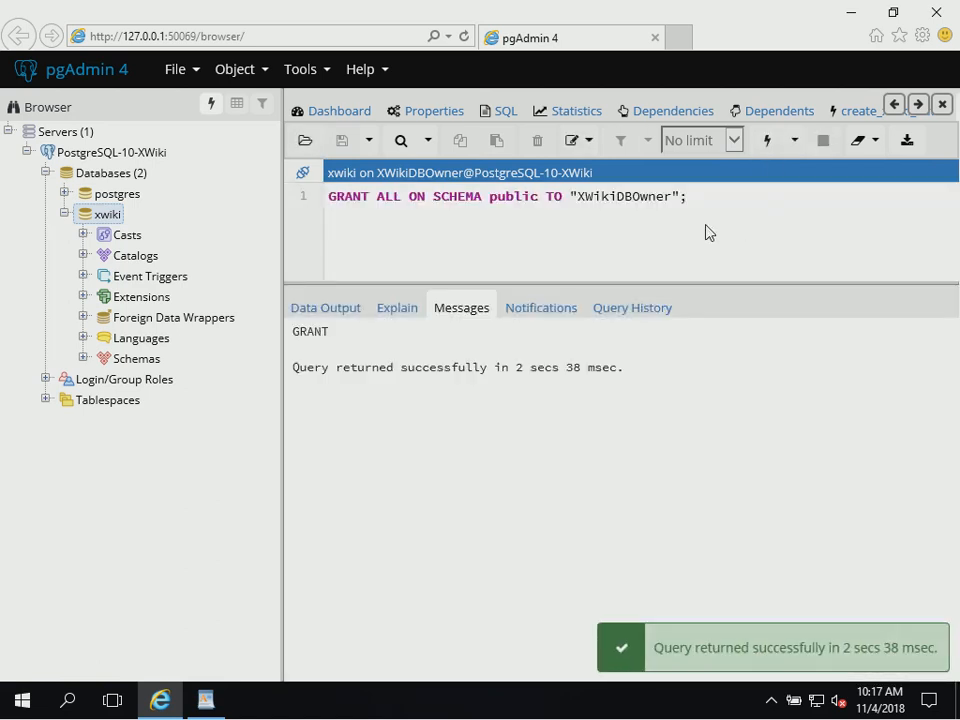
{"action": "left_click", "coordinate": [936, 14]}
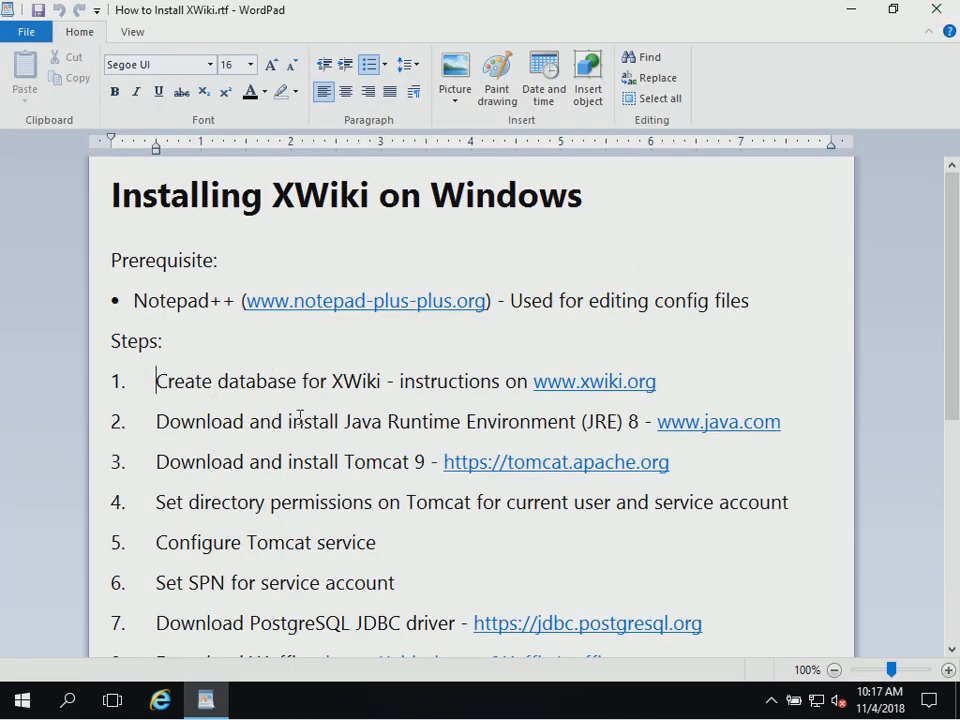
Open java.com from the notes, browse Java Downloads for All Operating Systems, then minimize the browser.
{"action": "left_click", "coordinate": [716, 428]}
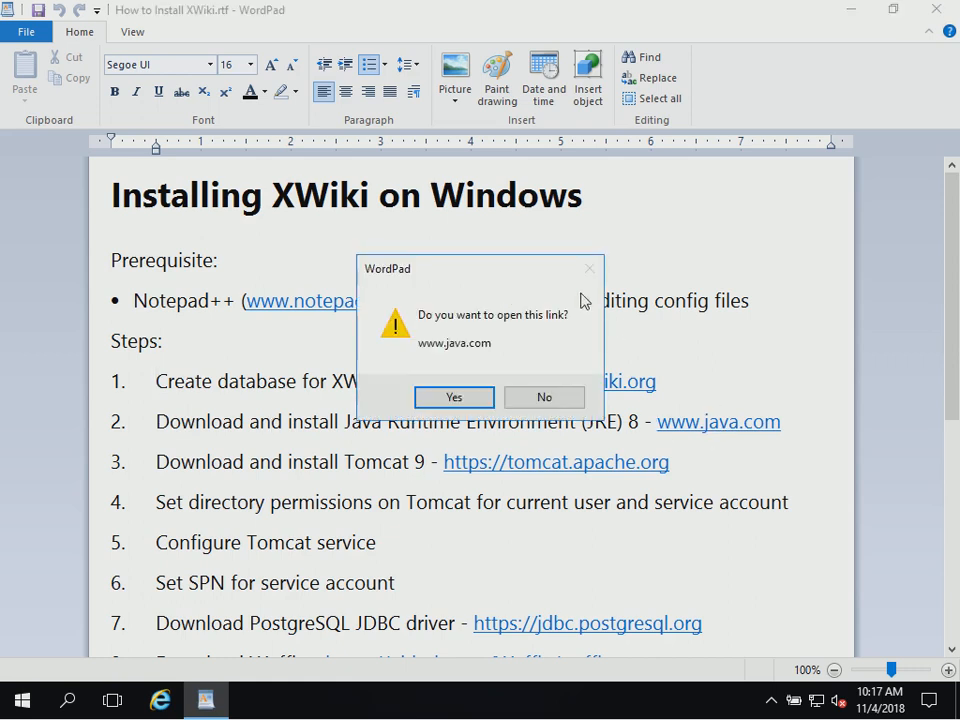
{"action": "left_click", "coordinate": [458, 400]}
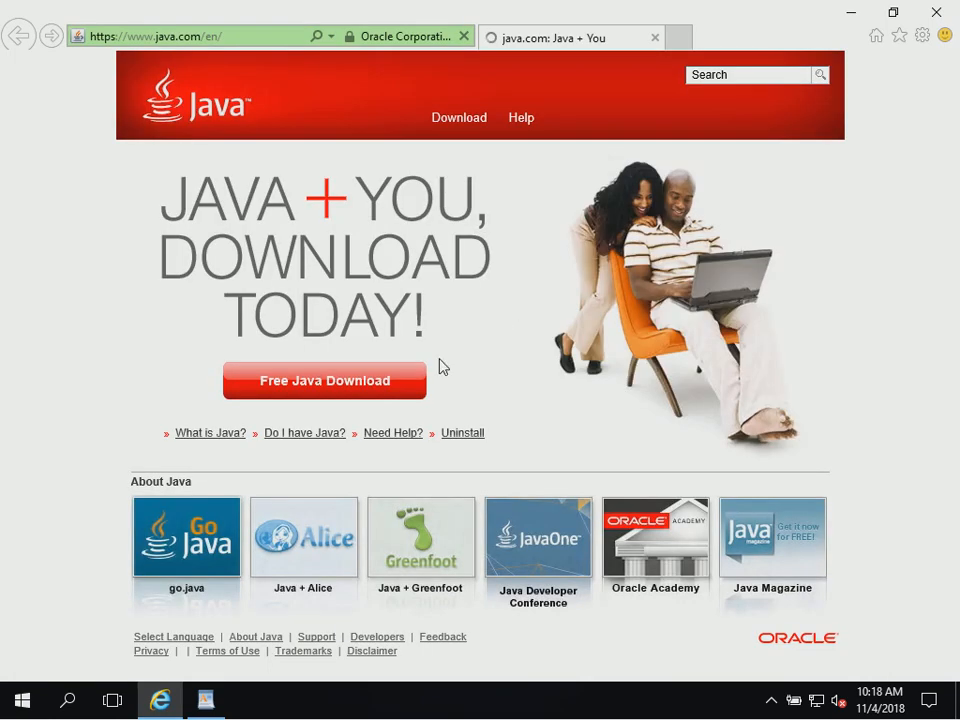
{"action": "left_click", "coordinate": [320, 386]}
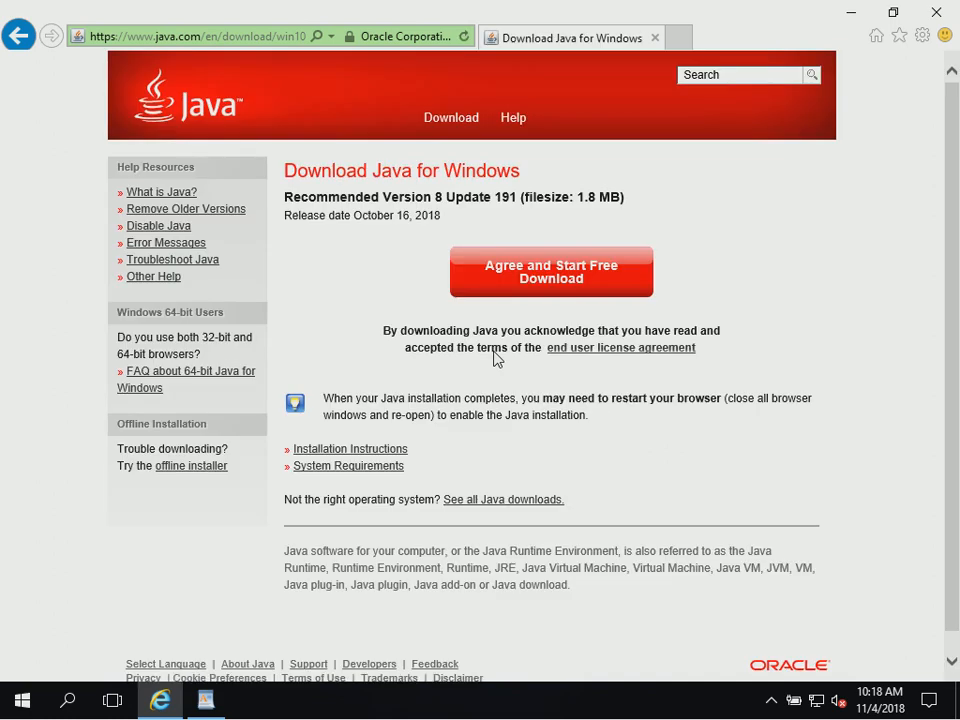
{"action": "left_click", "coordinate": [493, 501]}
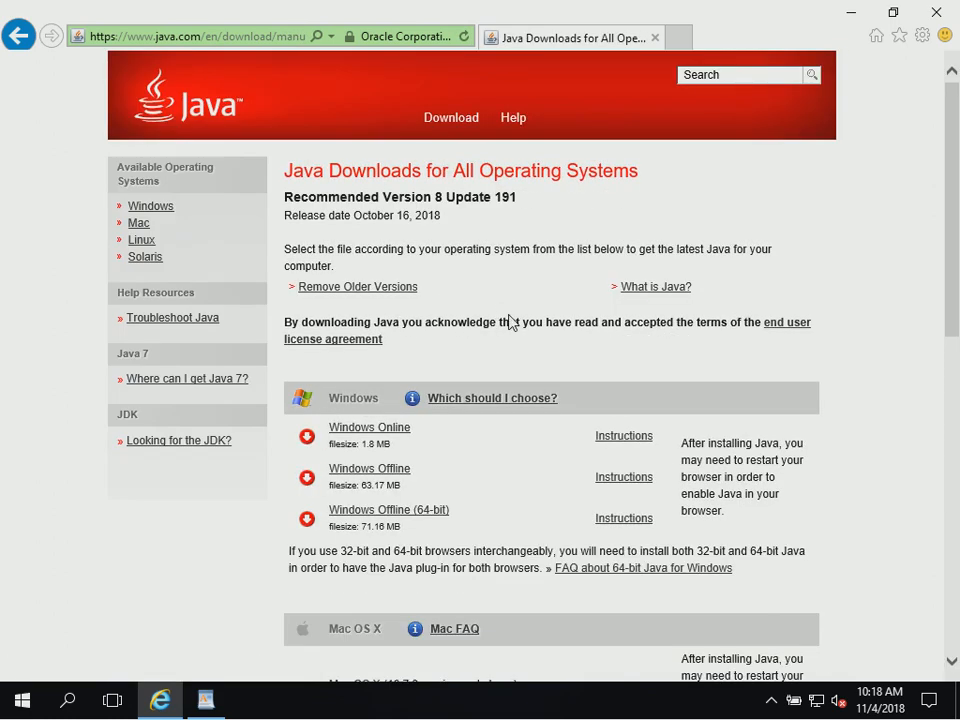
{"action": "scroll", "coordinate": [510, 320], "scroll_direction": "down", "scroll_amount": 2}
{"action": "scroll", "coordinate": [475, 410], "scroll_direction": "down", "scroll_amount": 2}
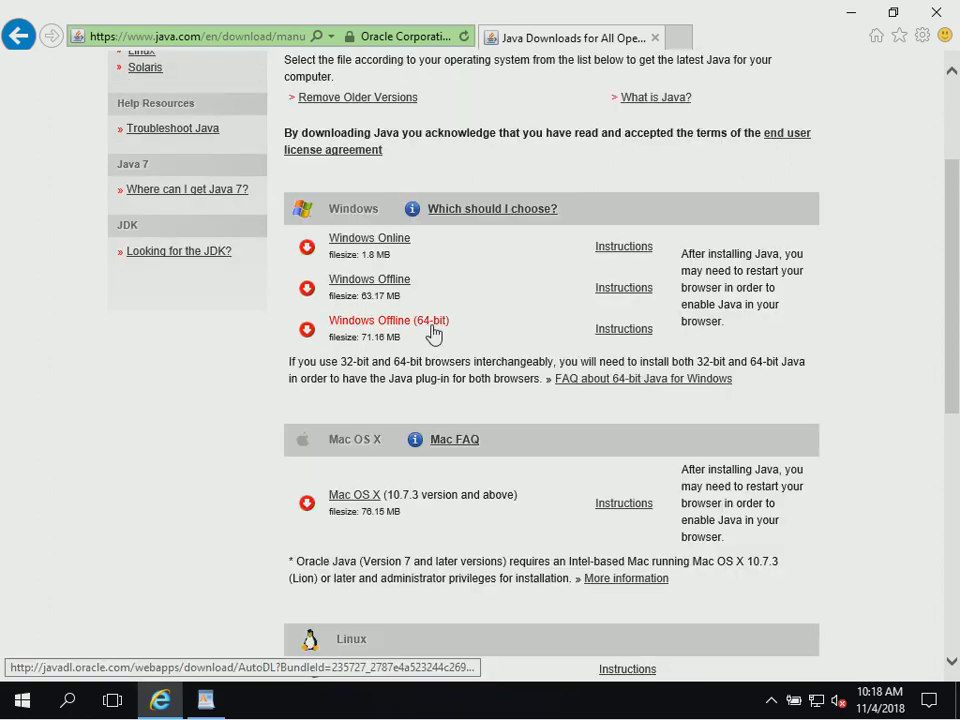
{"action": "left_click", "coordinate": [852, 12]}
Run jre-8u192-windows-x64.exe from the Downloads folder as administrator.
{"action": "left_click", "coordinate": [852, 9]}
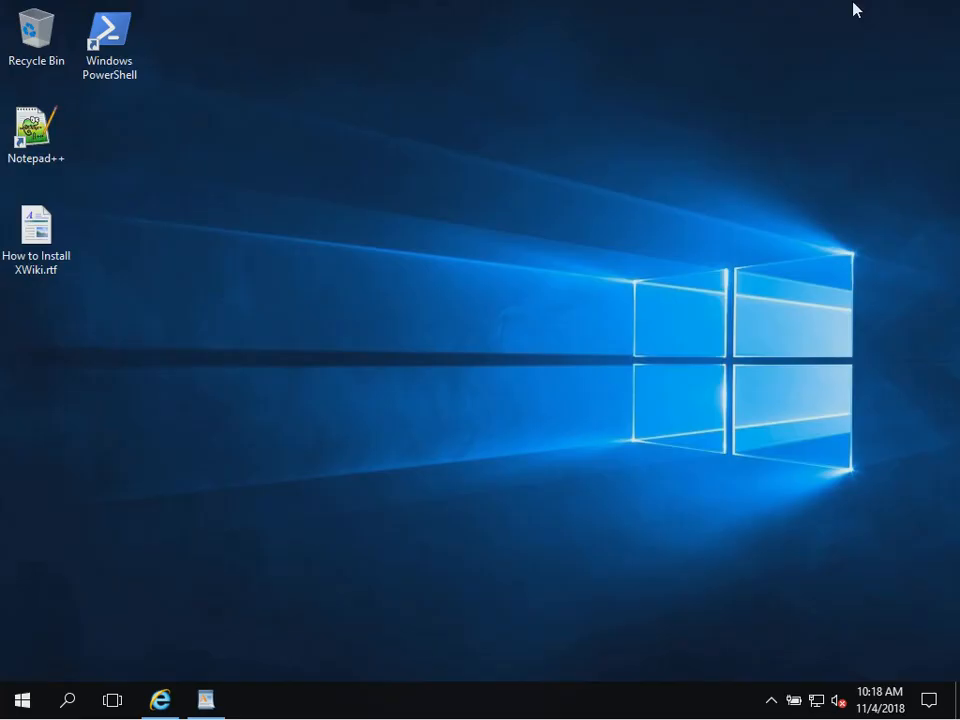
{"action": "right_click", "coordinate": [18, 706]}
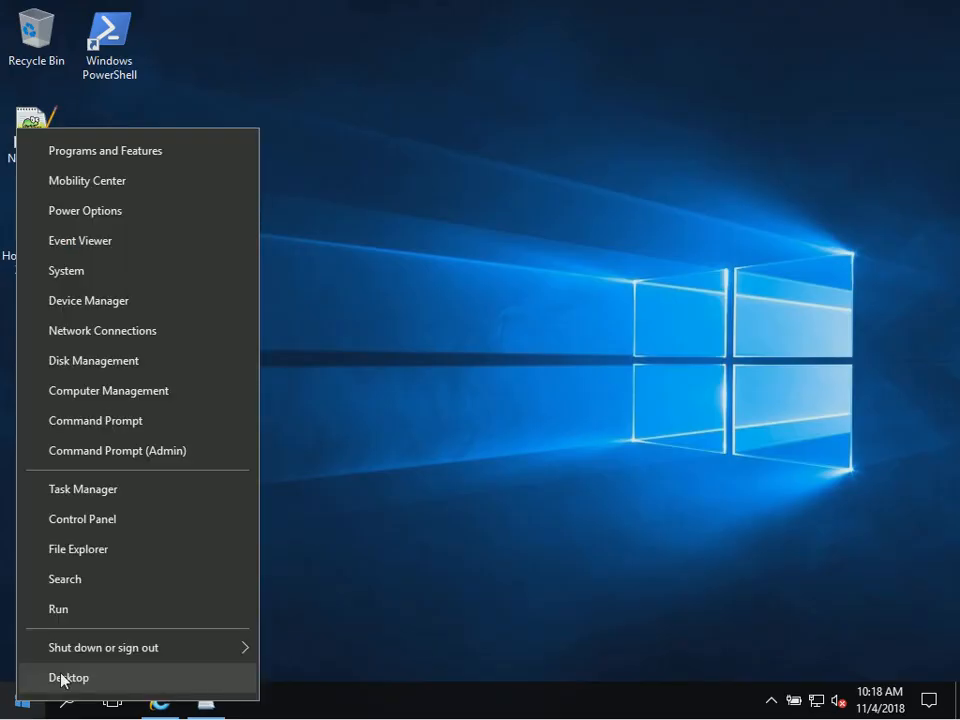
{"action": "left_click", "coordinate": [120, 549]}
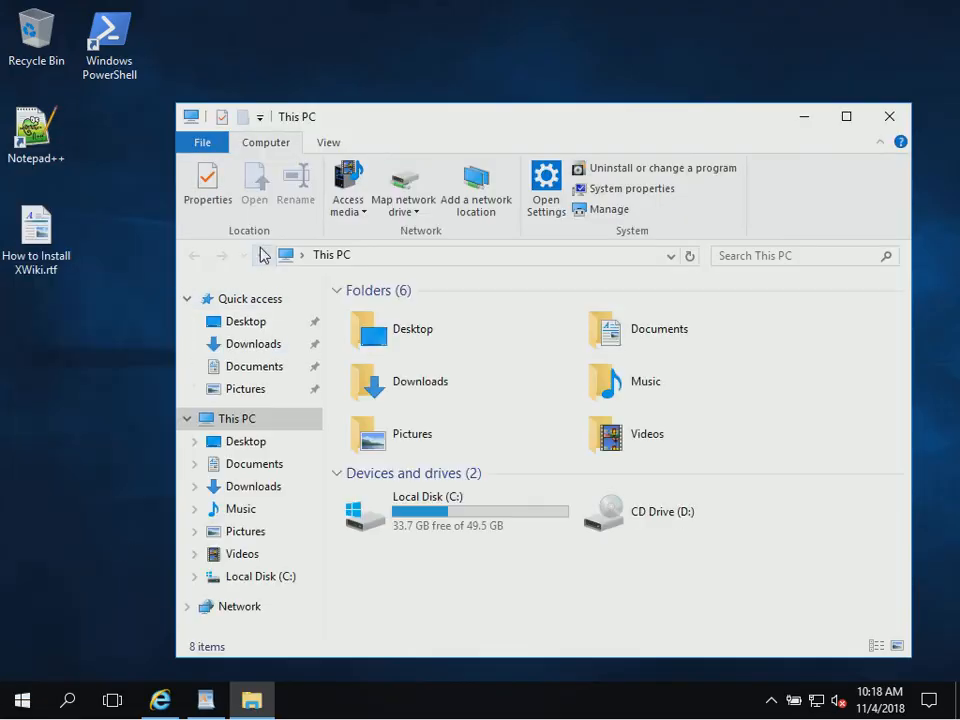
{"action": "left_click", "coordinate": [253, 345]}
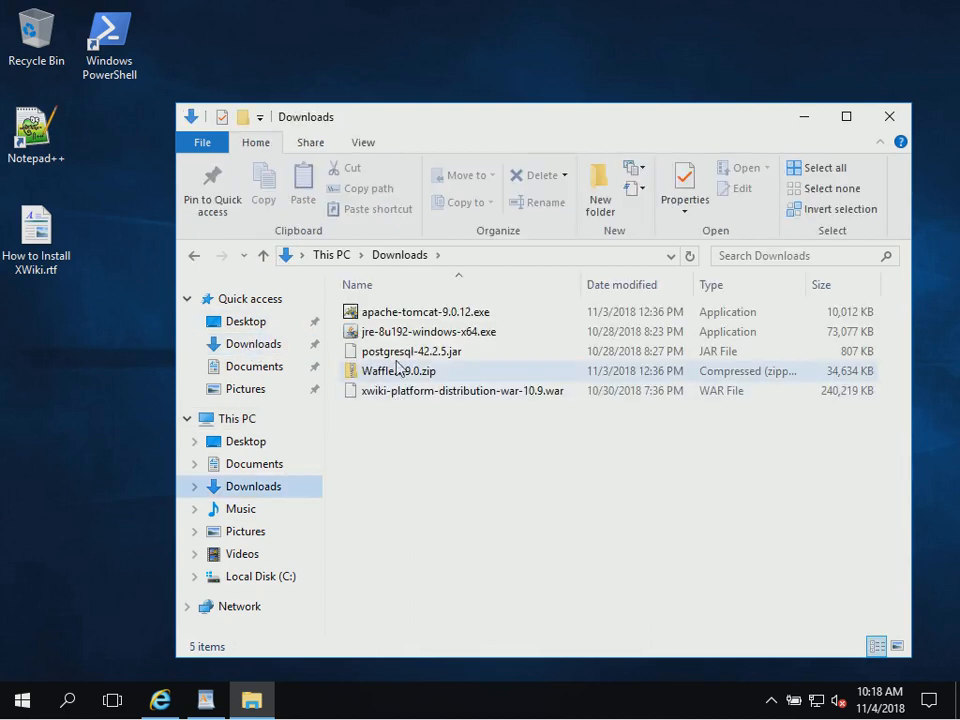
{"action": "right_click", "coordinate": [484, 334]}
{"action": "left_click", "coordinate": [559, 364]}
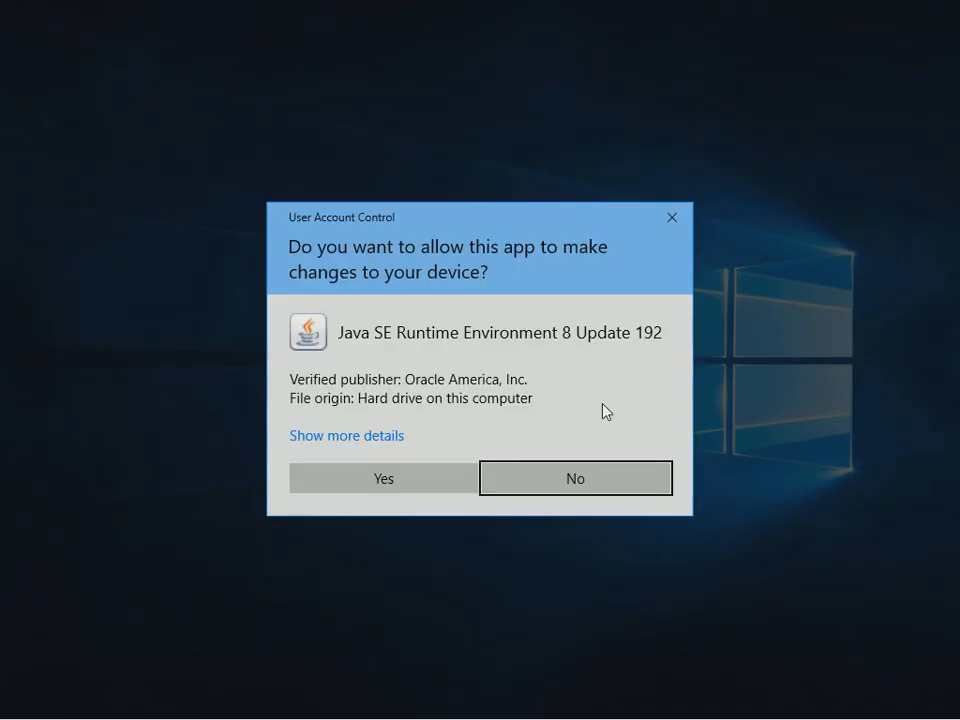
Install Java 8 Update 192 through Java Setup, then follow the tomcat.apache.org link in the notes.
{"action": "left_click", "coordinate": [394, 484]}
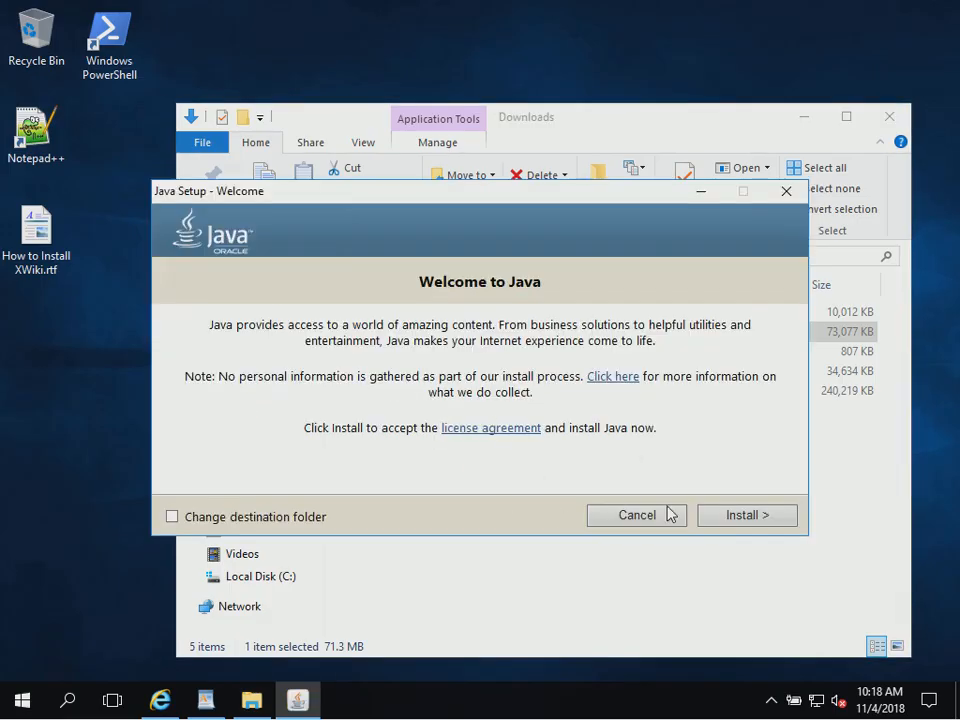
{"action": "left_click", "coordinate": [733, 520]}
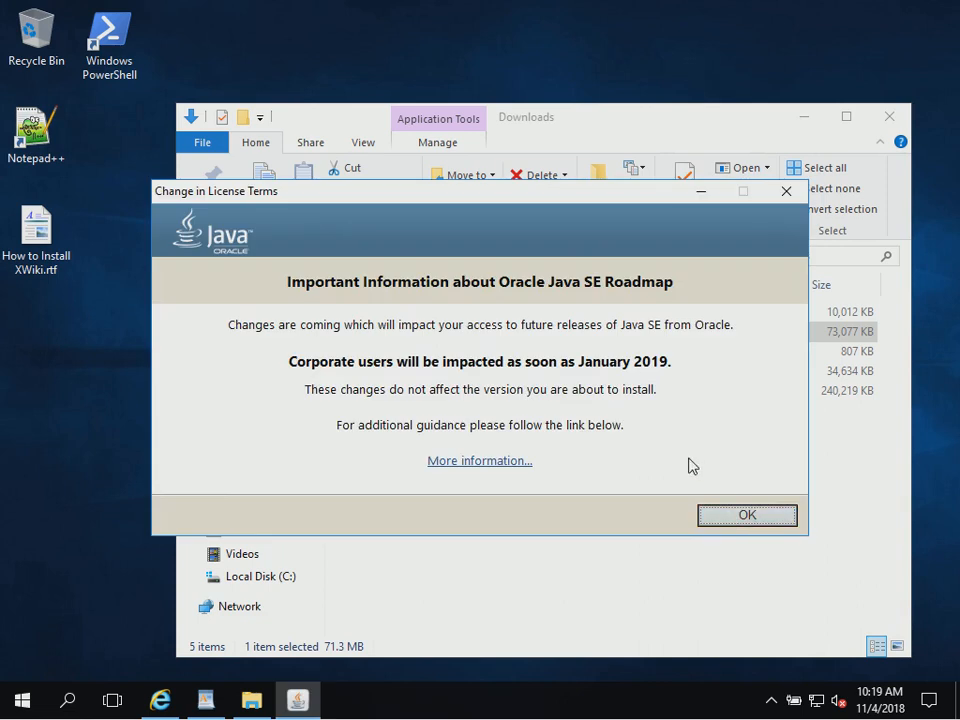
{"action": "left_click", "coordinate": [746, 515]}
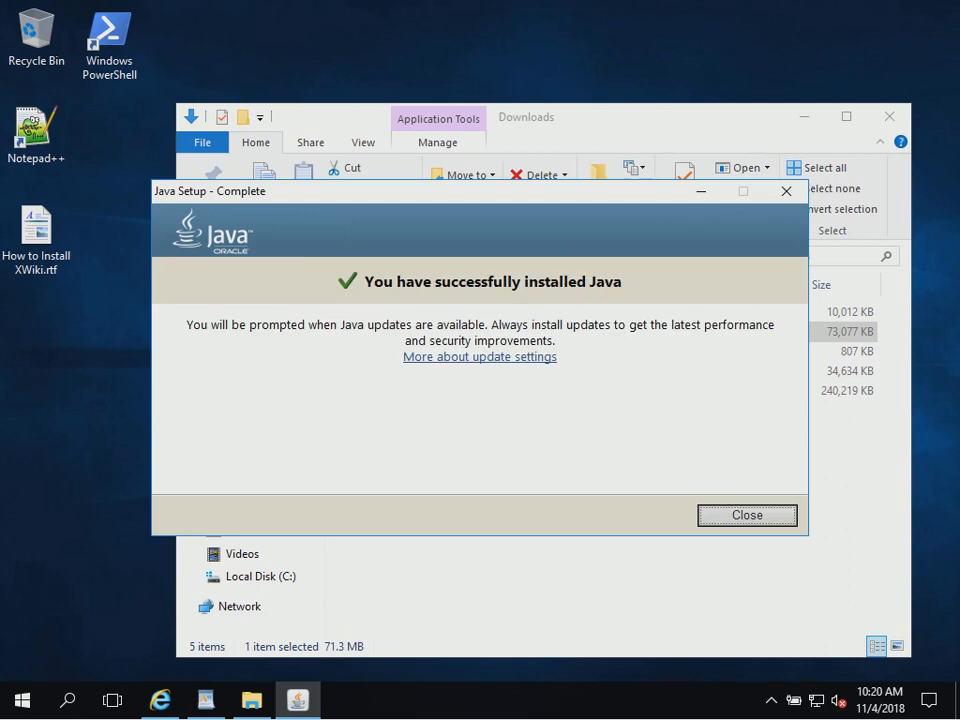
{"action": "left_click", "coordinate": [733, 518]}
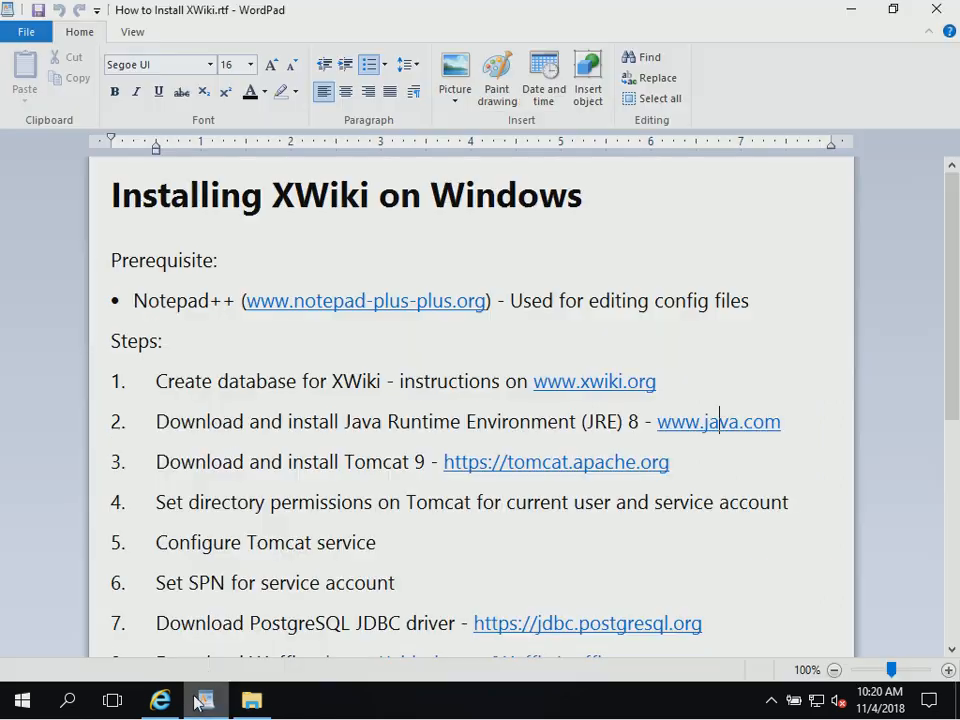
{"action": "left_click", "coordinate": [205, 700]}
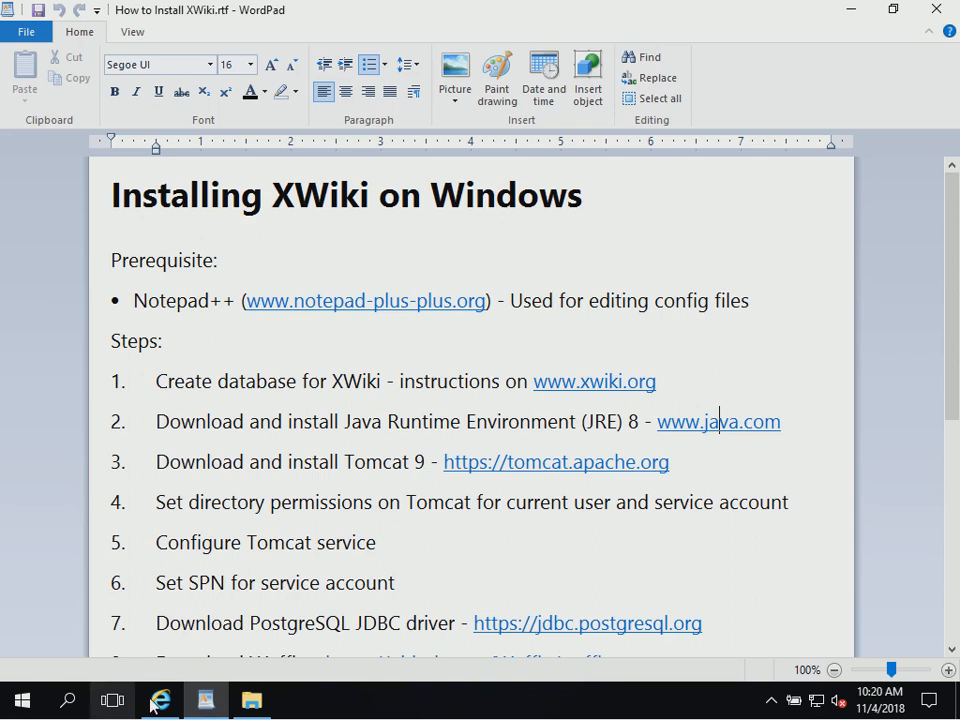
{"action": "left_click", "coordinate": [502, 463]}
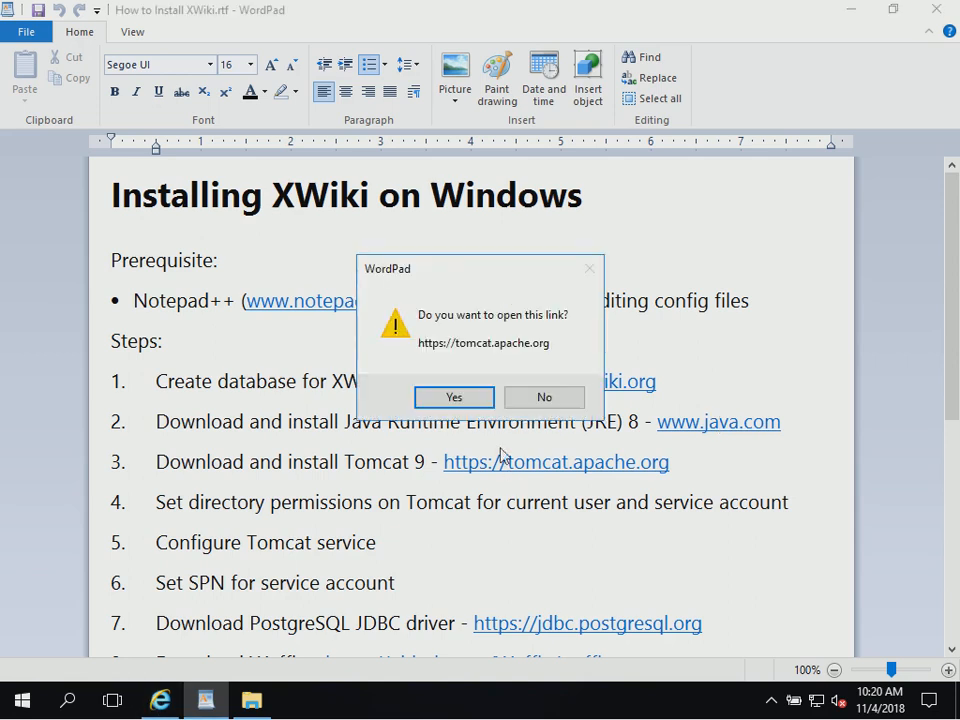
Open tomcat.apache.org, close the Java tab, browse to the Tomcat 9.0.12 downloads, then close the browser.
{"action": "left_click", "coordinate": [459, 400]}
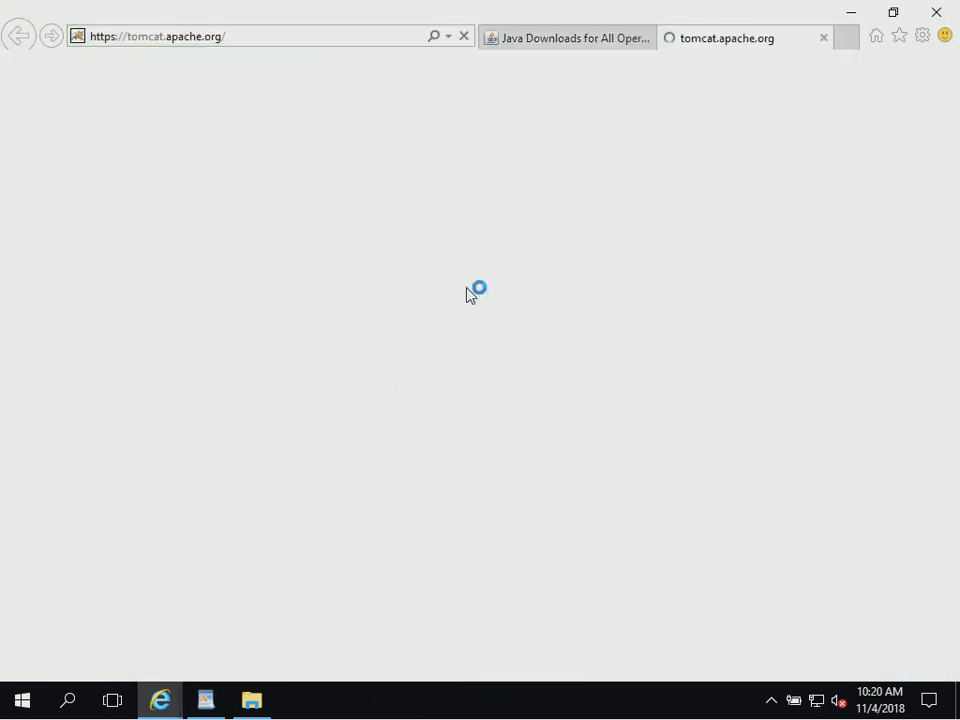
{"action": "left_click", "coordinate": [576, 42]}
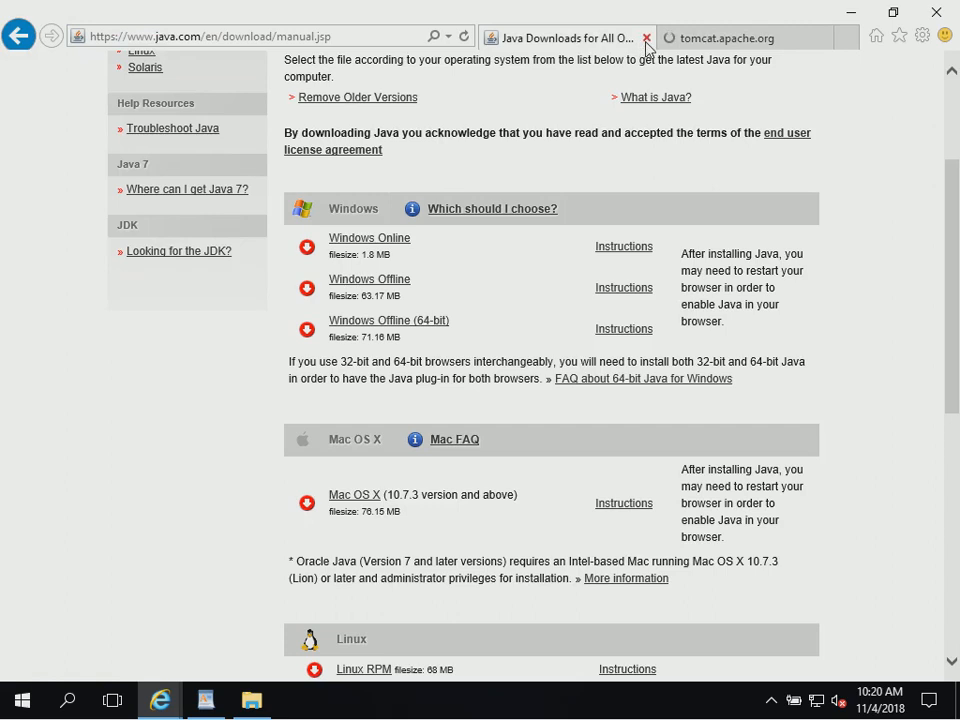
{"action": "left_click", "coordinate": [646, 40]}
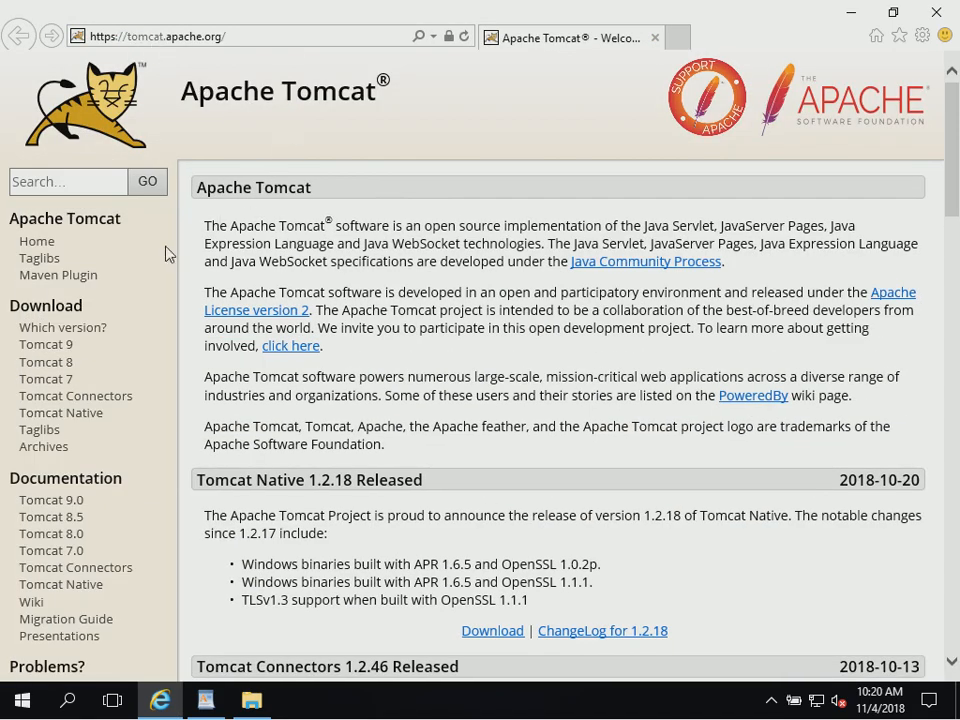
{"action": "left_click", "coordinate": [60, 350]}
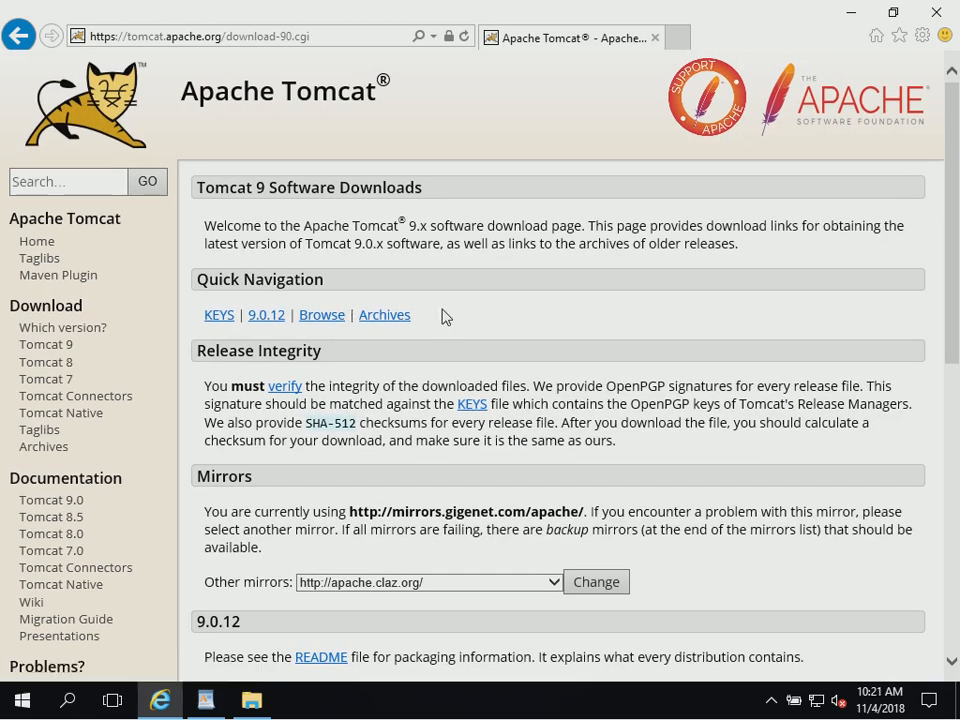
{"action": "left_click", "coordinate": [266, 316]}
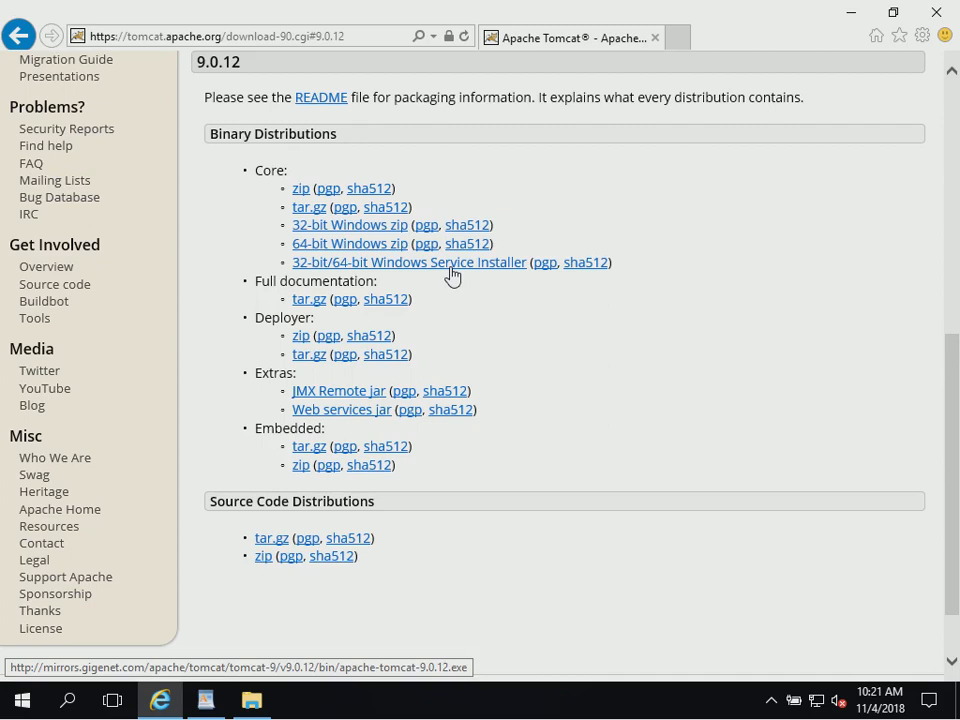
{"action": "left_click", "coordinate": [926, 24]}
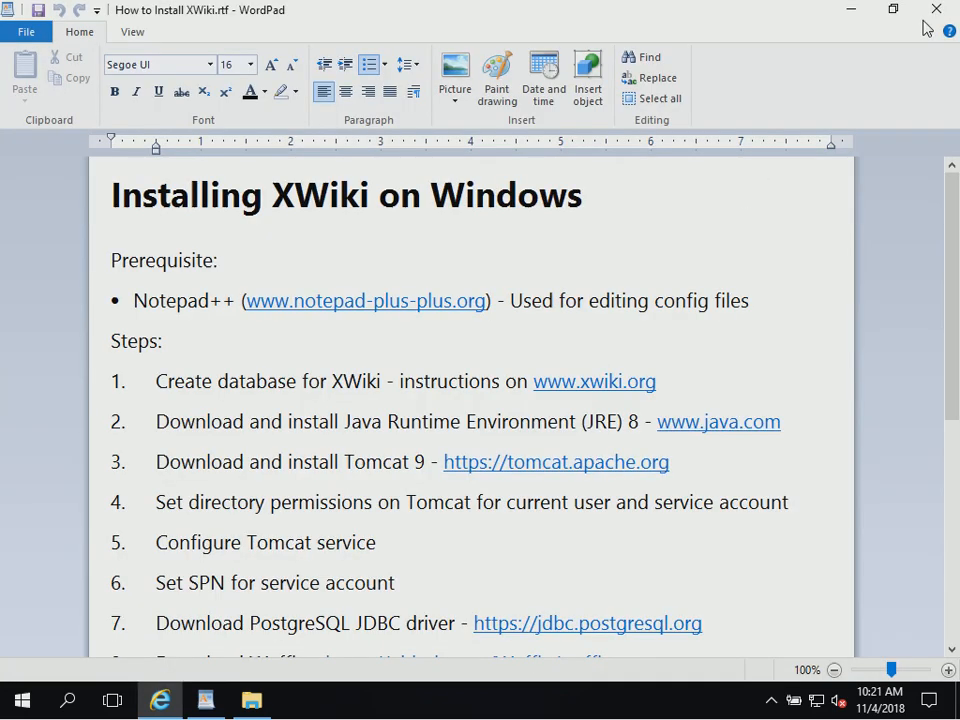
Launch apache-tomcat-9.0.12.exe, accept the licence, and choose the Full install type.
{"action": "left_click", "coordinate": [252, 700]}
{"action": "double_click", "coordinate": [424, 312]}
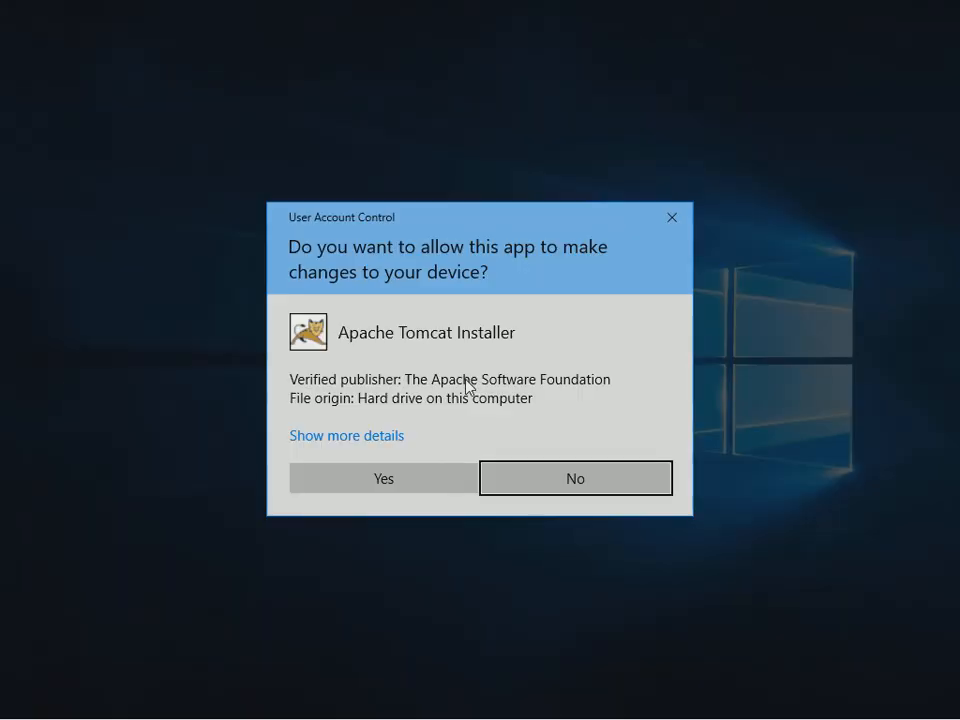
{"action": "left_click", "coordinate": [417, 488]}
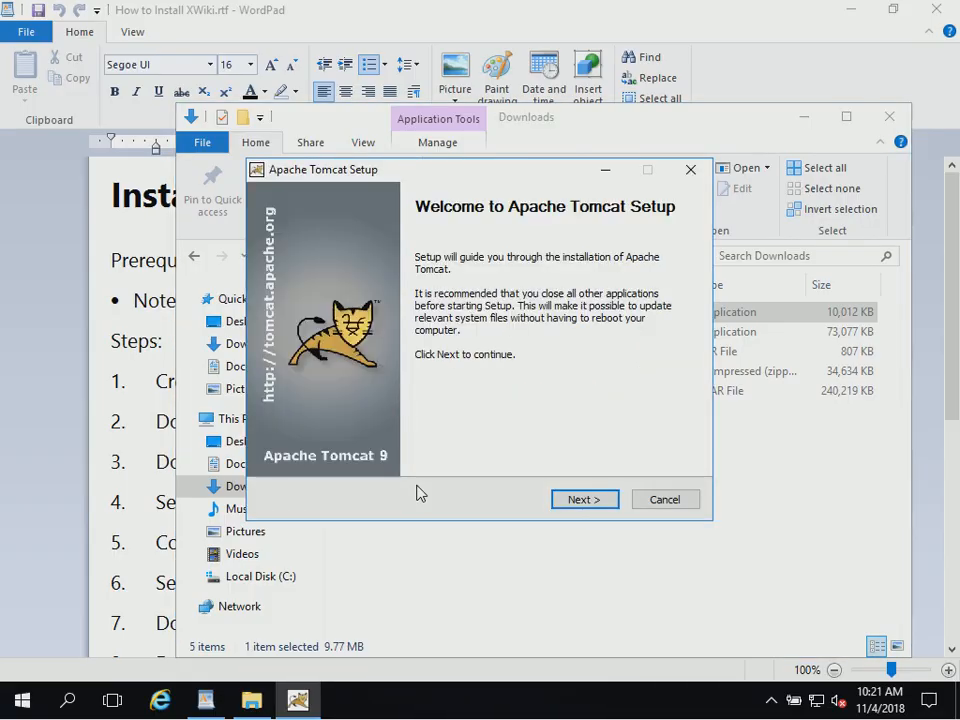
{"action": "left_click", "coordinate": [579, 503]}
{"action": "left_click", "coordinate": [580, 502]}
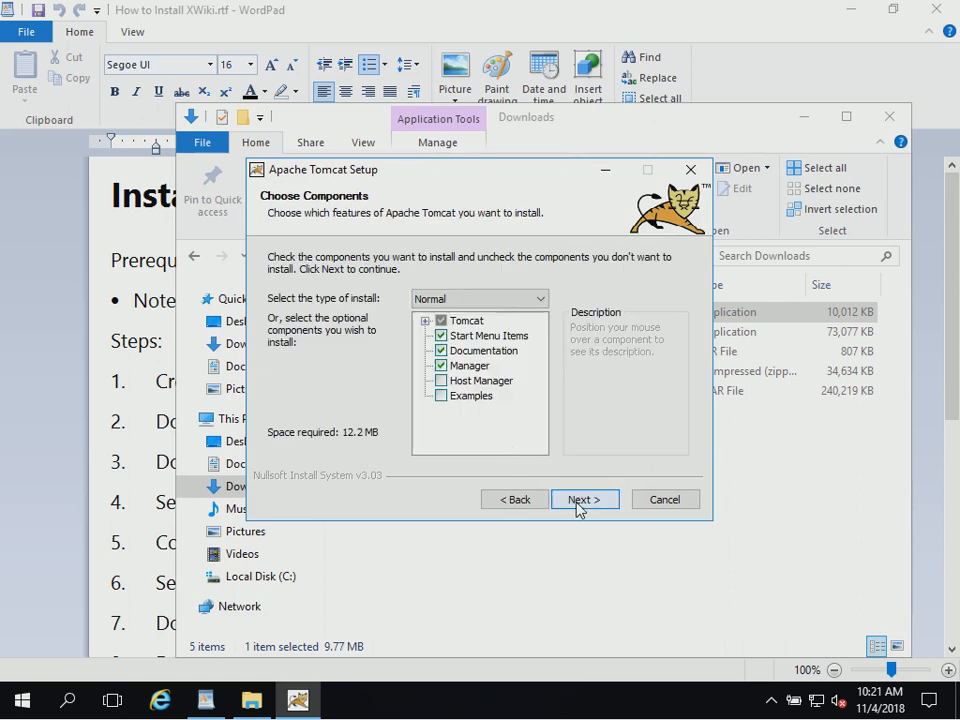
{"action": "left_click", "coordinate": [478, 299]}
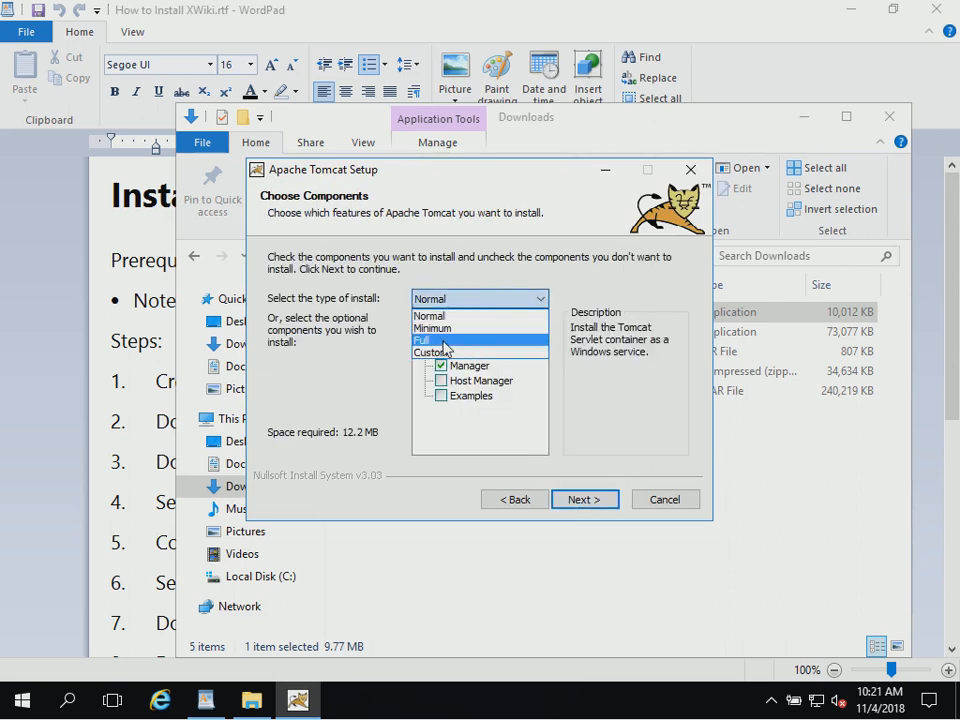
{"action": "left_click", "coordinate": [440, 340]}
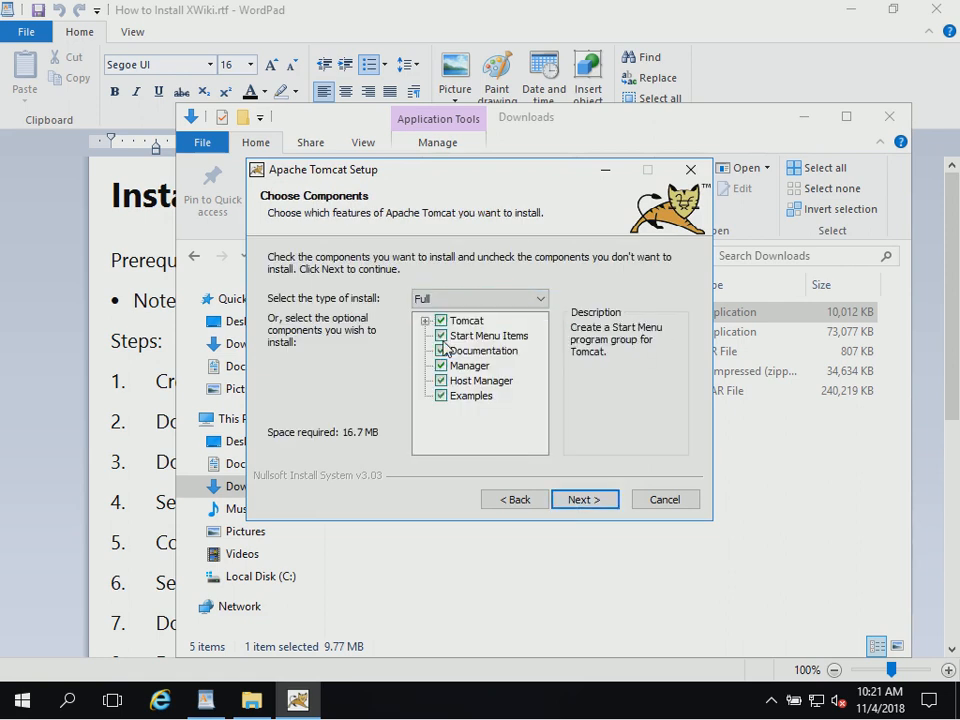
{"action": "left_click", "coordinate": [608, 502]}
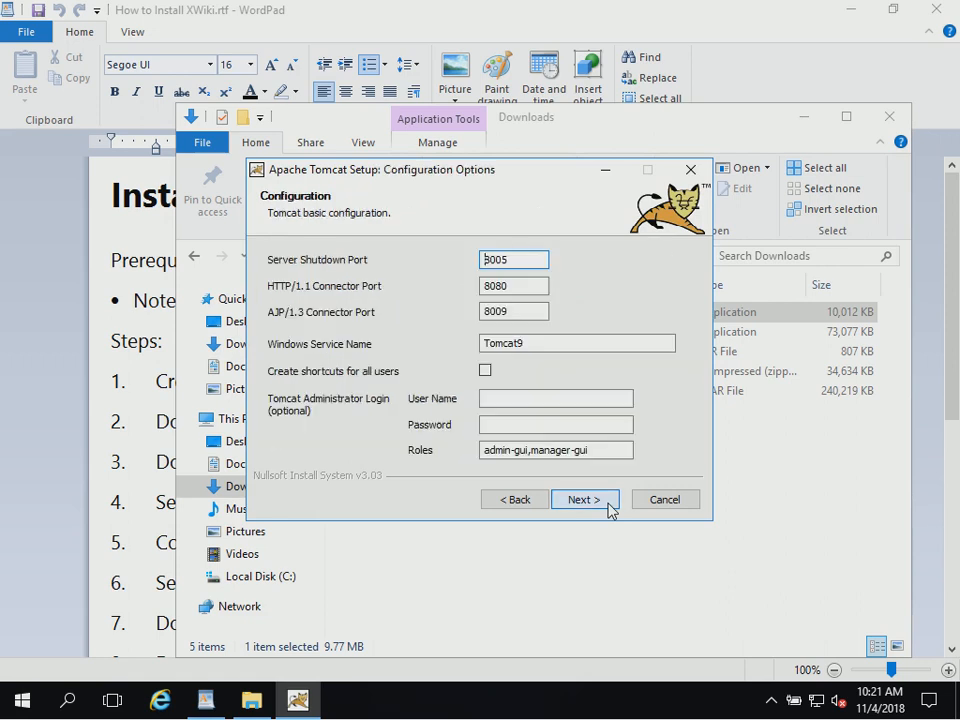
Keep the default service name and the detected Java path.
{"action": "left_click", "coordinate": [547, 343]}
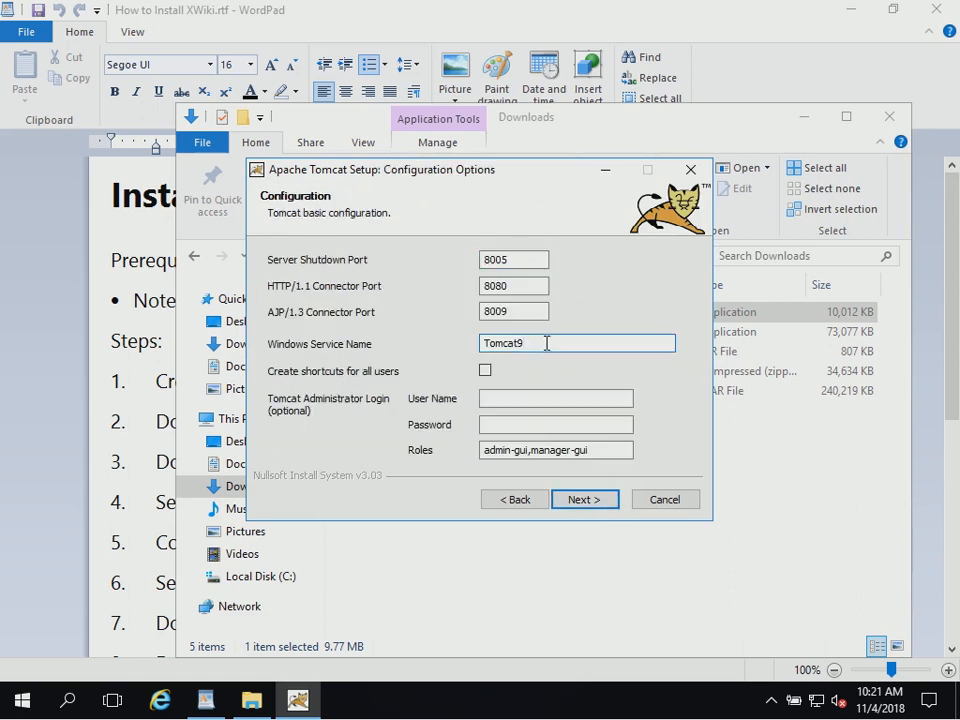
{"action": "key", "text": "Tab"}
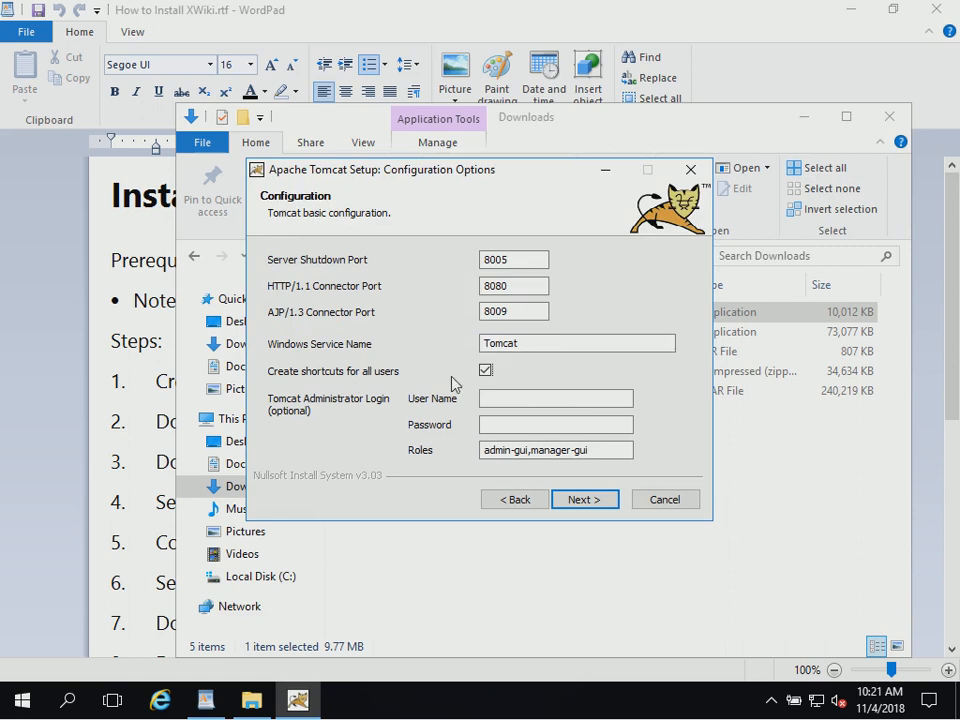
{"action": "left_click", "coordinate": [584, 503]}
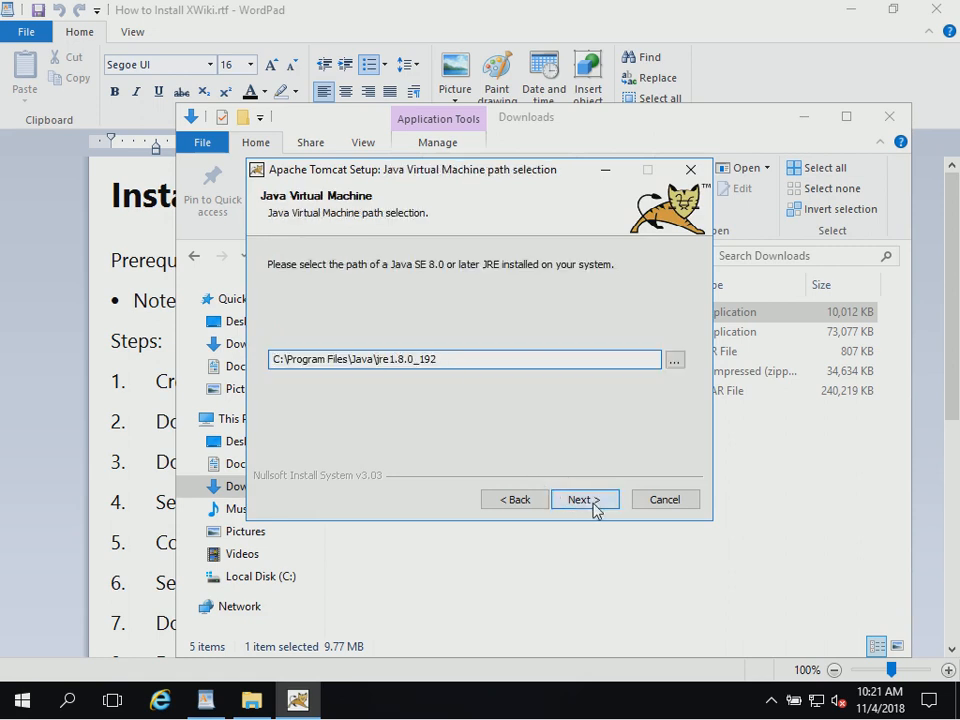
{"action": "left_click", "coordinate": [594, 508]}
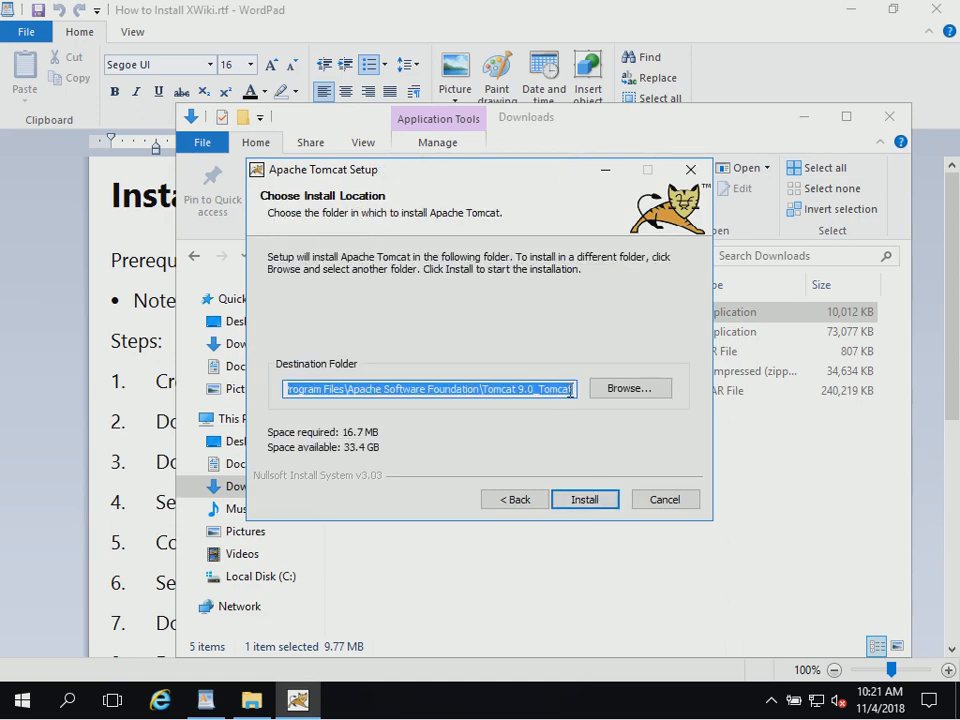
Set the destination folder to C:\Program Files\Tomcat and start the install.
{"action": "left_click", "coordinate": [516, 389]}
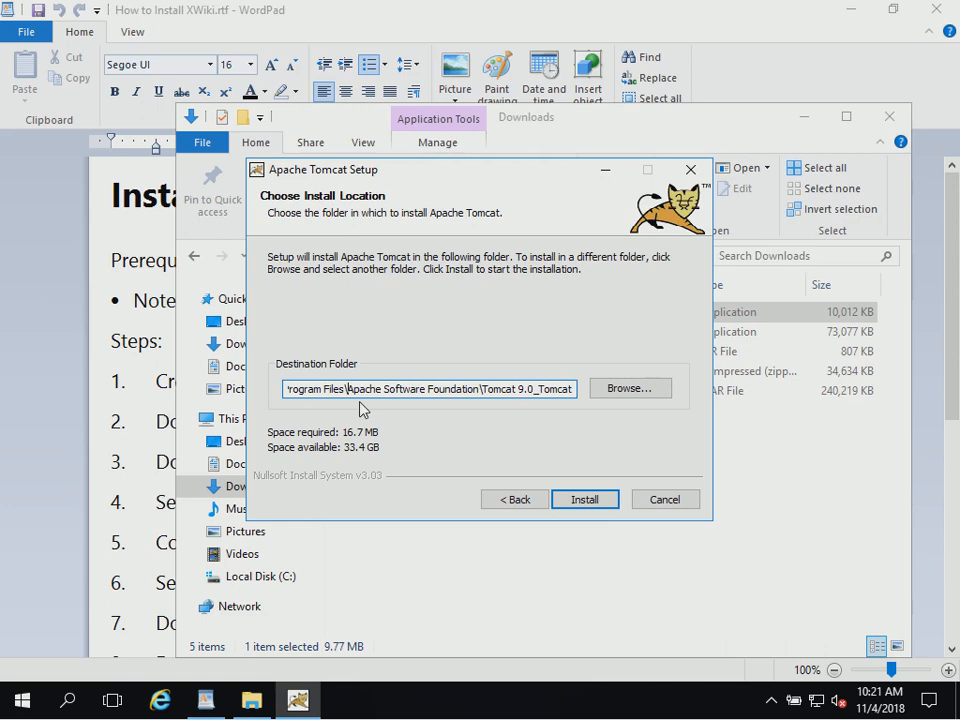
{"action": "key", "text": "shift+Right"}
{"action": "key", "text": "shift+Right"}
{"action": "key", "text": "shift+Right"}
{"action": "key", "text": "shift+Right"}
{"action": "key", "text": "shift+Right"}
{"action": "key", "text": "shift+Right"}
{"action": "key", "text": "shift+Right"}
{"action": "key", "text": "shift+Right"}
{"action": "key", "text": "shift+Right"}
{"action": "key", "text": "shift+Right"}
{"action": "key", "text": "shift+Right"}
{"action": "key", "text": "shift+Right"}
{"action": "key", "text": "shift+Right"}
{"action": "key", "text": "shift+Right"}
{"action": "key", "text": "shift+Right"}
{"action": "key", "text": "shift+Right"}
{"action": "key", "text": "shift+Right"}
{"action": "key", "text": "shift+Right"}
{"action": "key", "text": "shift+Right"}
{"action": "key", "text": "shift+Right"}
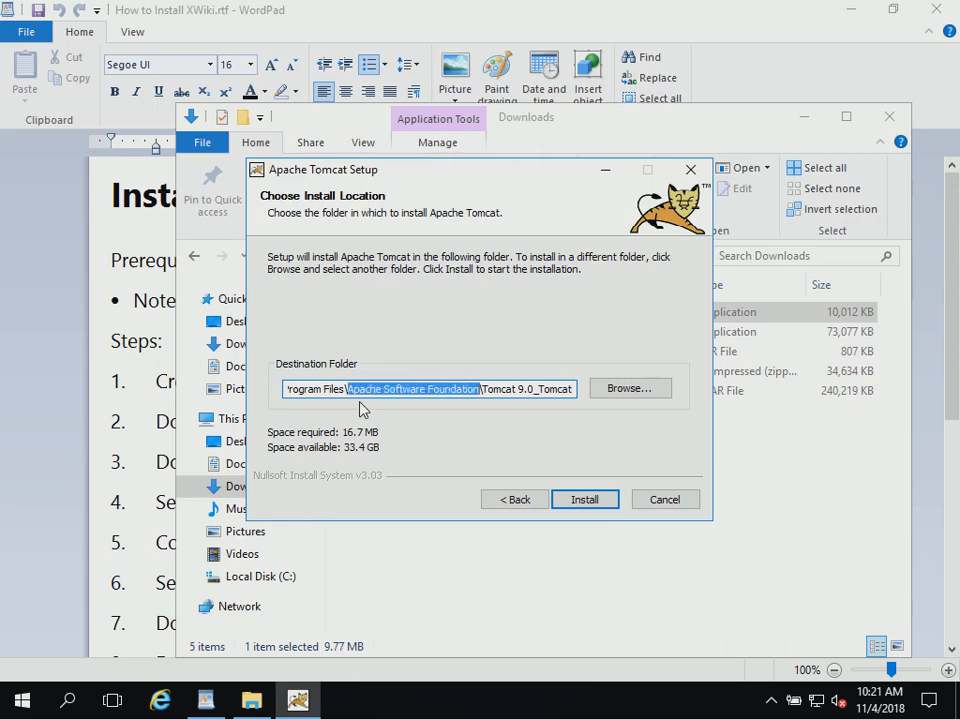
{"action": "key", "text": "Delete"}
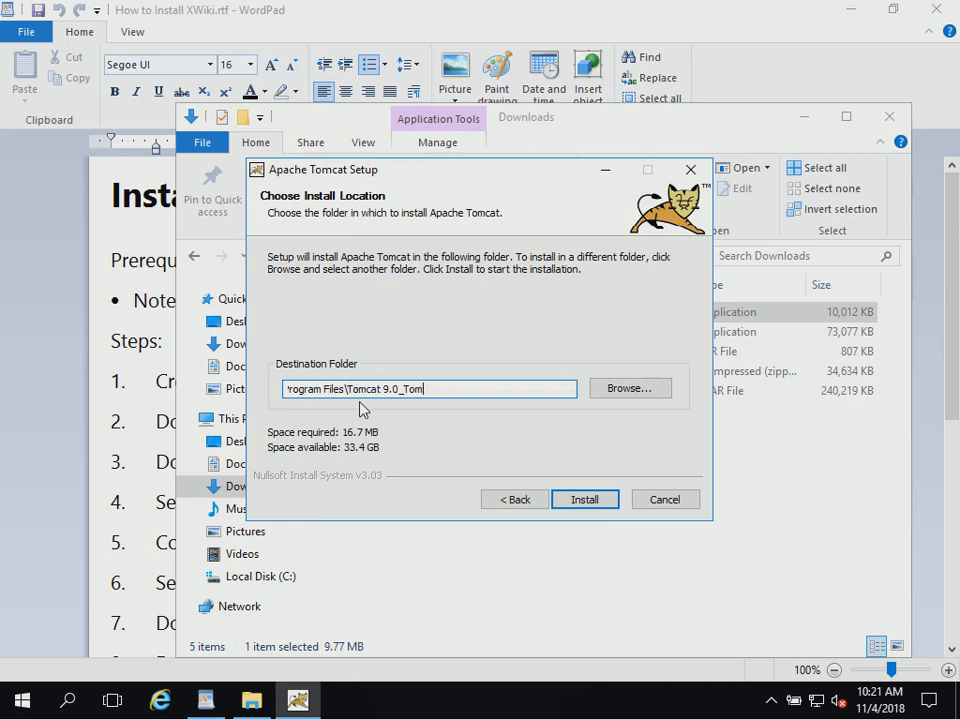
{"action": "key", "text": "BackSpace"}
{"action": "key", "text": "BackSpace"}
{"action": "key", "text": "BackSpace"}
{"action": "key", "text": "BackSpace"}
{"action": "key", "text": "Home"}
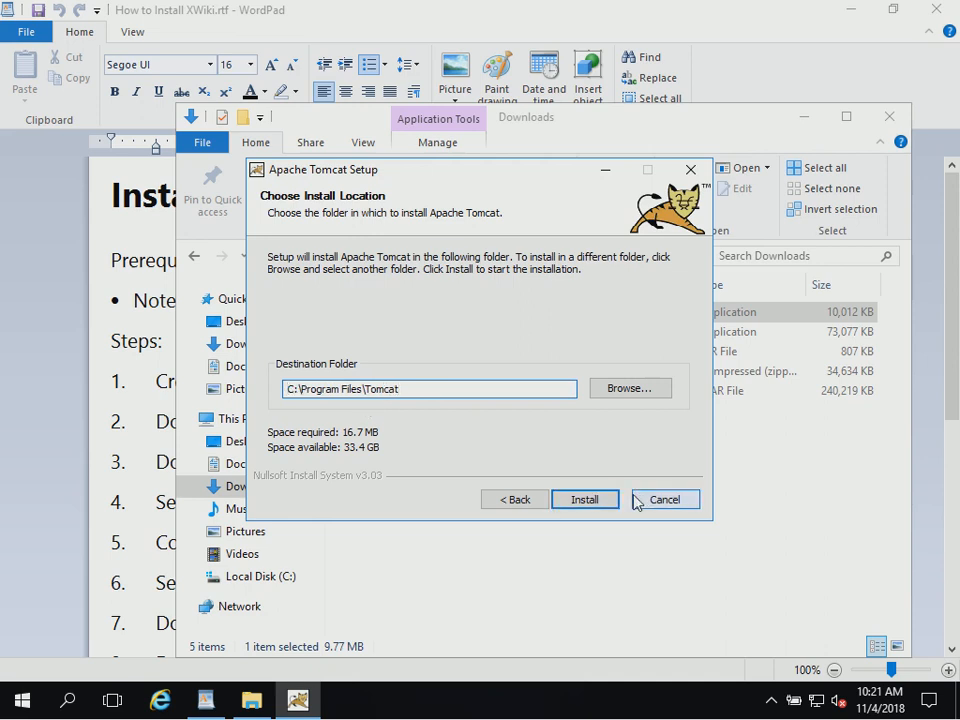
{"action": "left_click", "coordinate": [602, 504]}
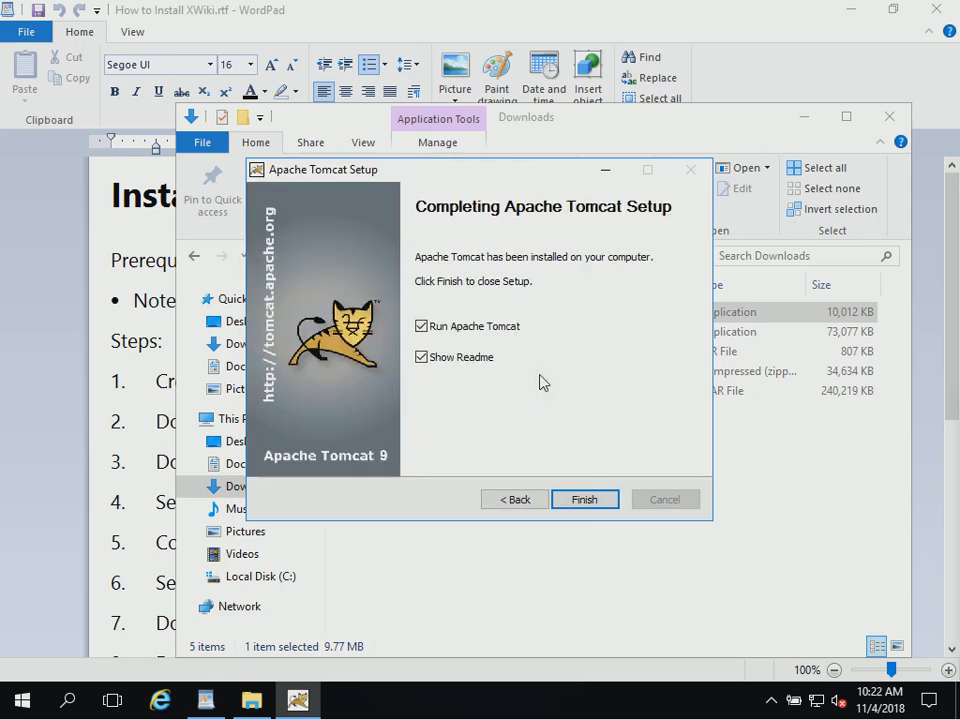
Finish setup with Show Readme and Run Apache Tomcat unchecked.
{"action": "left_click", "coordinate": [462, 360]}
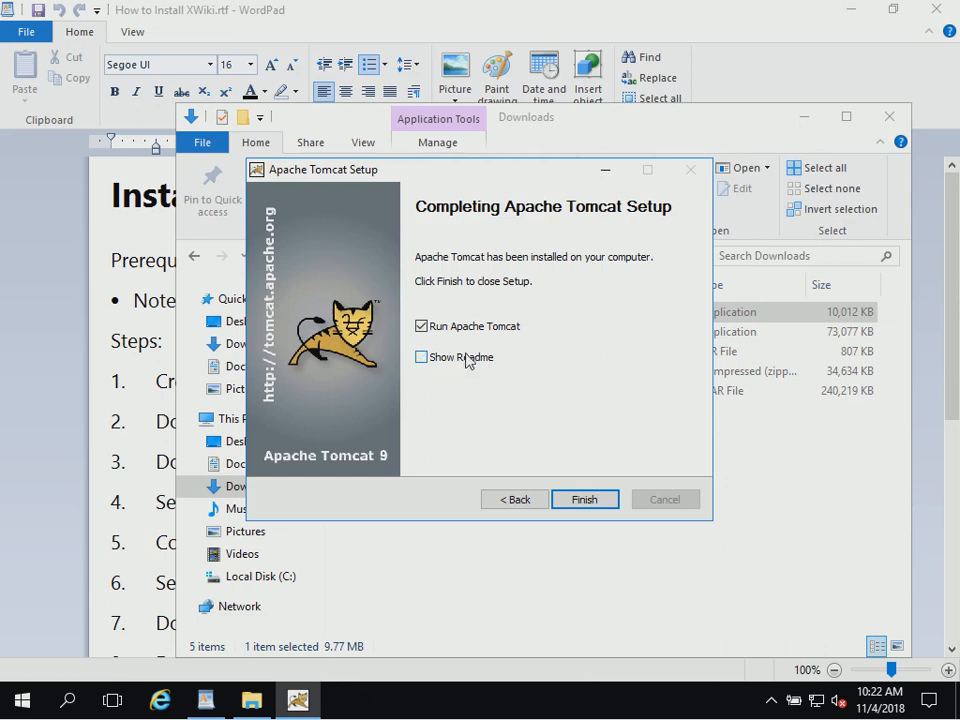
{"action": "left_click", "coordinate": [475, 330]}
{"action": "left_click", "coordinate": [584, 500]}
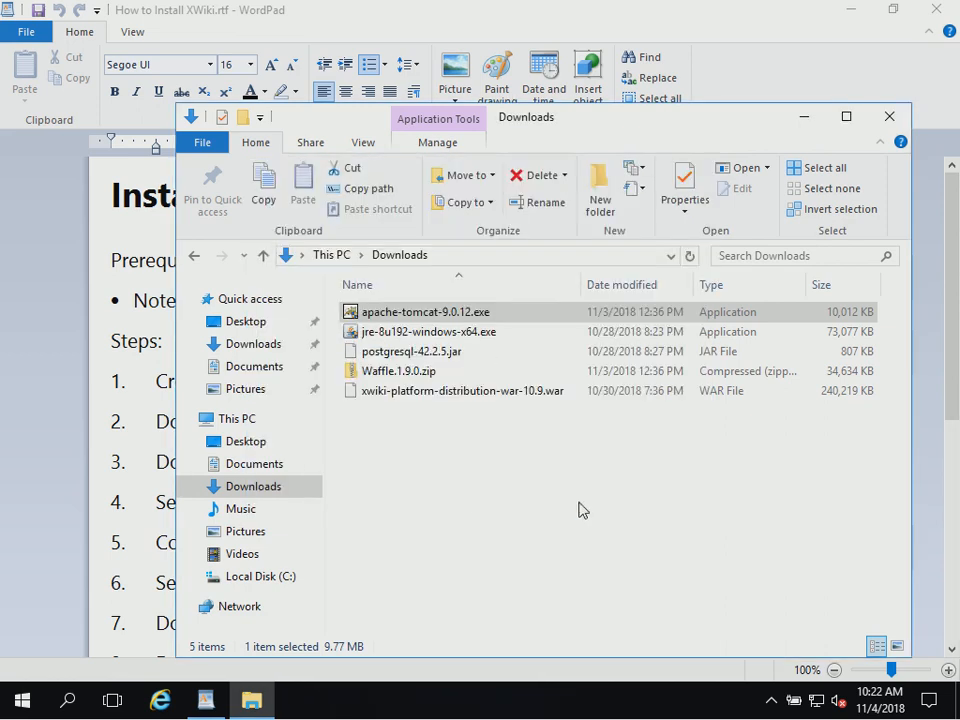
Move to step 4 in the XWiki installation notes.
{"action": "triple_click", "coordinate": [434, 400]}
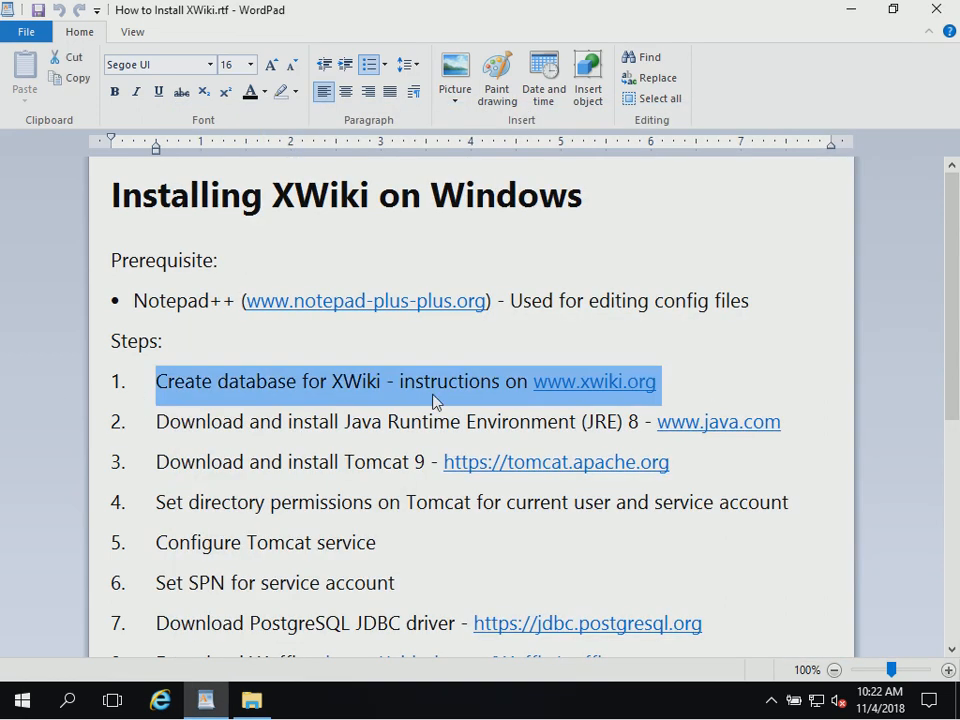
{"action": "left_click", "coordinate": [729, 463]}
{"action": "left_click", "coordinate": [157, 502]}
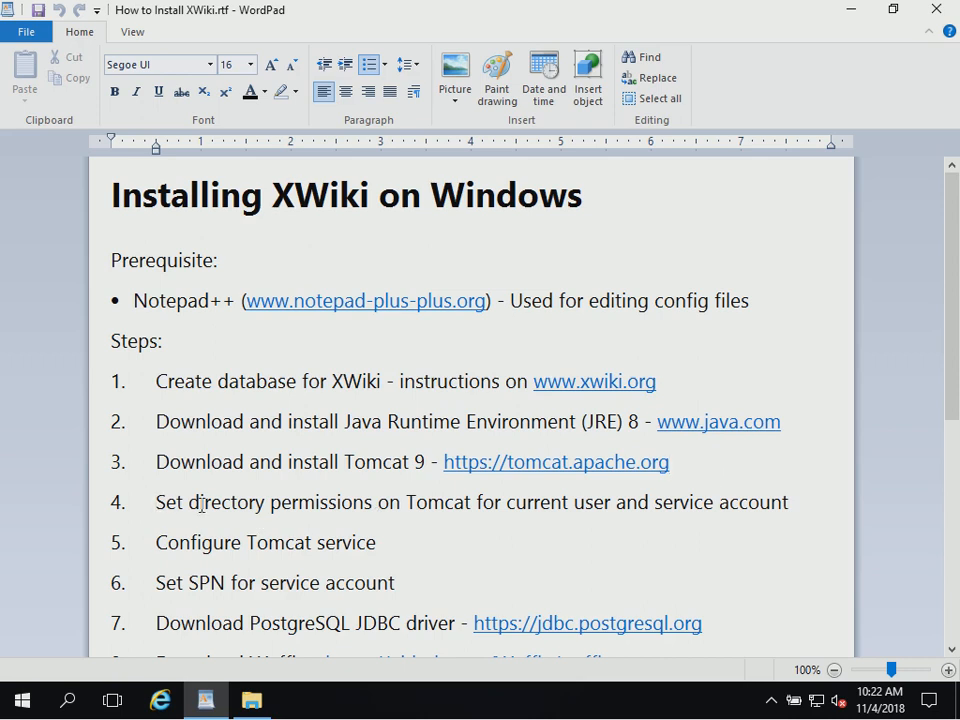
Open Properties for C:\Program Files\Tomcat in File Explorer and drag the dialog up-left.
{"action": "right_click", "coordinate": [22, 706]}
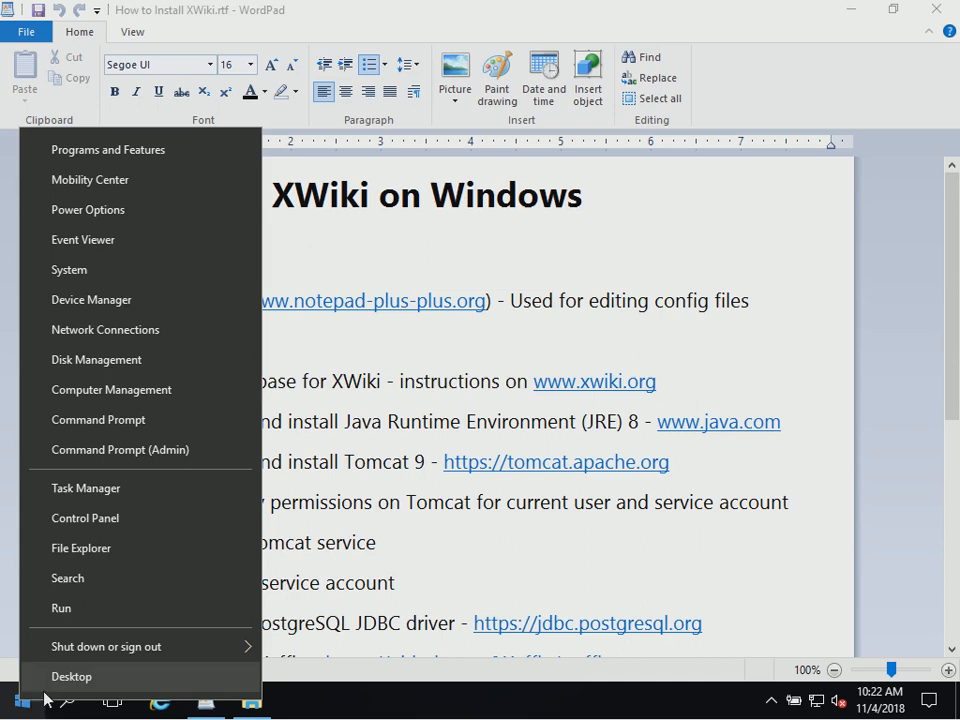
{"action": "left_click", "coordinate": [152, 561]}
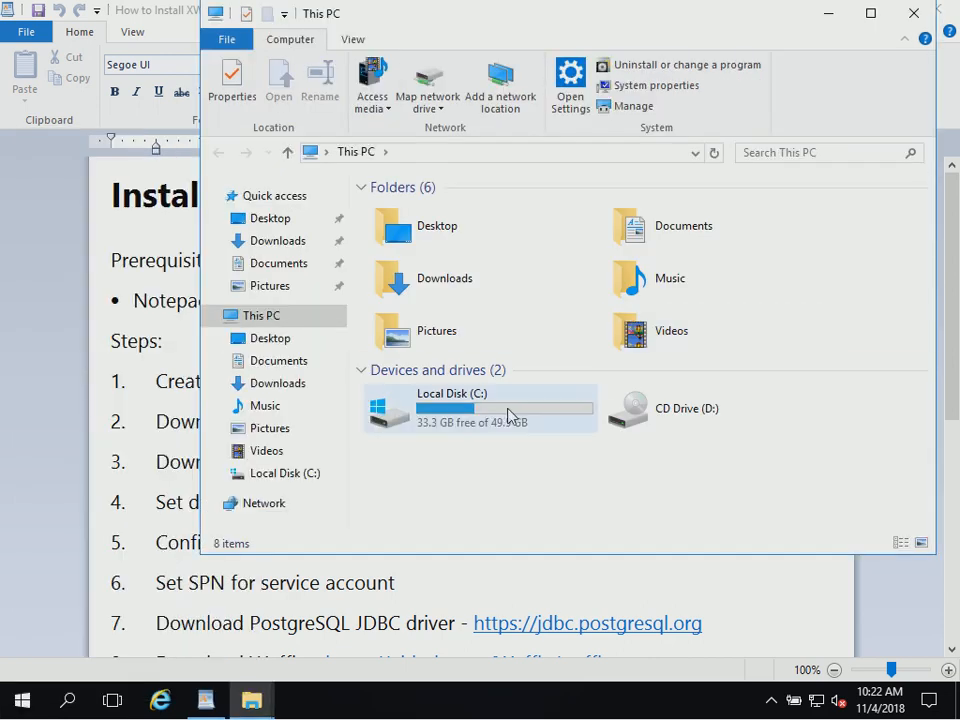
{"action": "double_click", "coordinate": [455, 422]}
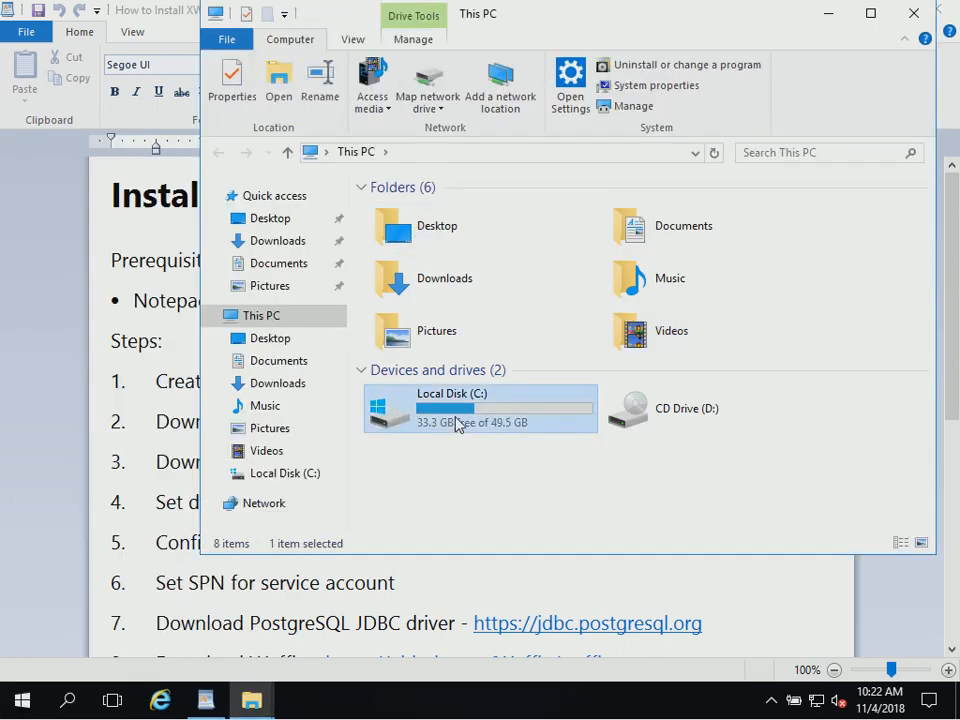
{"action": "left_click", "coordinate": [453, 230]}
{"action": "double_click", "coordinate": [453, 230]}
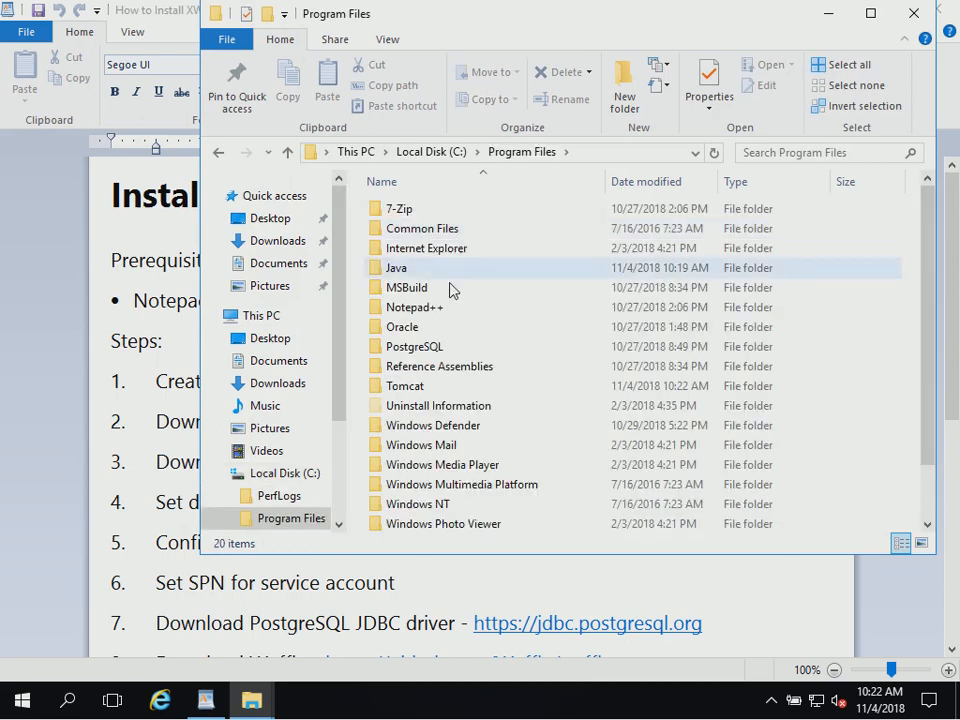
{"action": "right_click", "coordinate": [428, 384]}
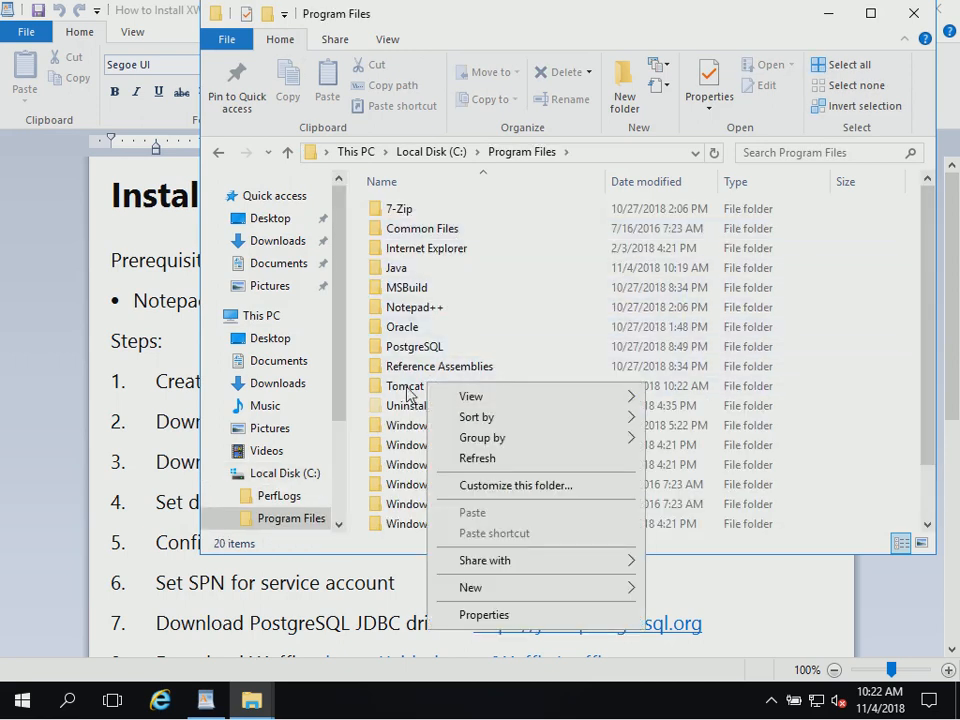
{"action": "right_click", "coordinate": [407, 389]}
{"action": "left_click", "coordinate": [486, 372]}
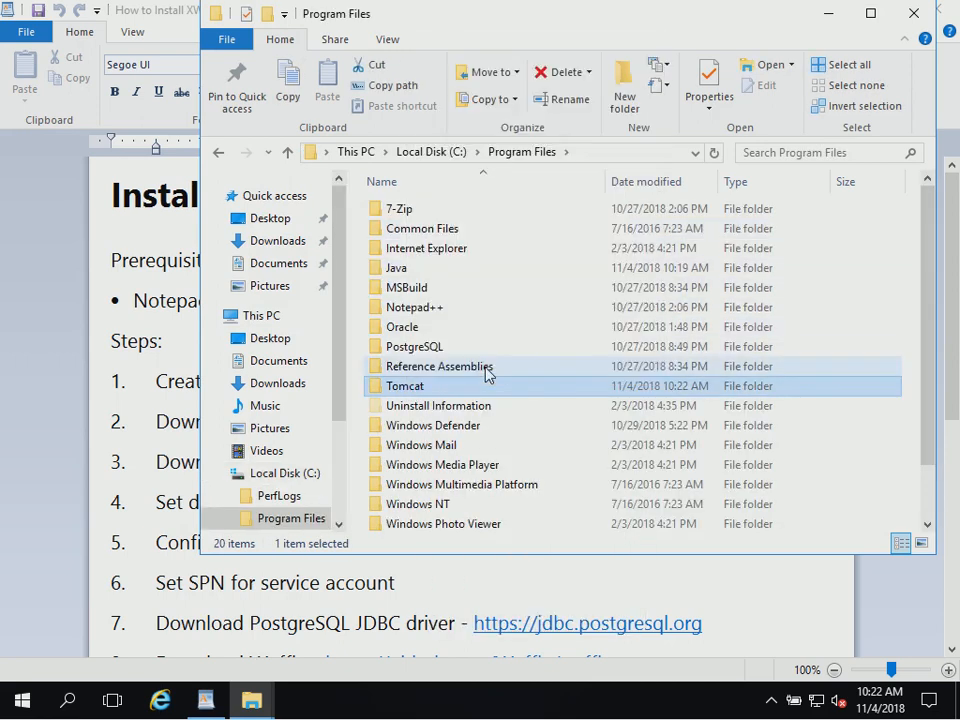
{"action": "left_click_drag", "start_coordinate": [603, 247], "coordinate": [415, 157]}
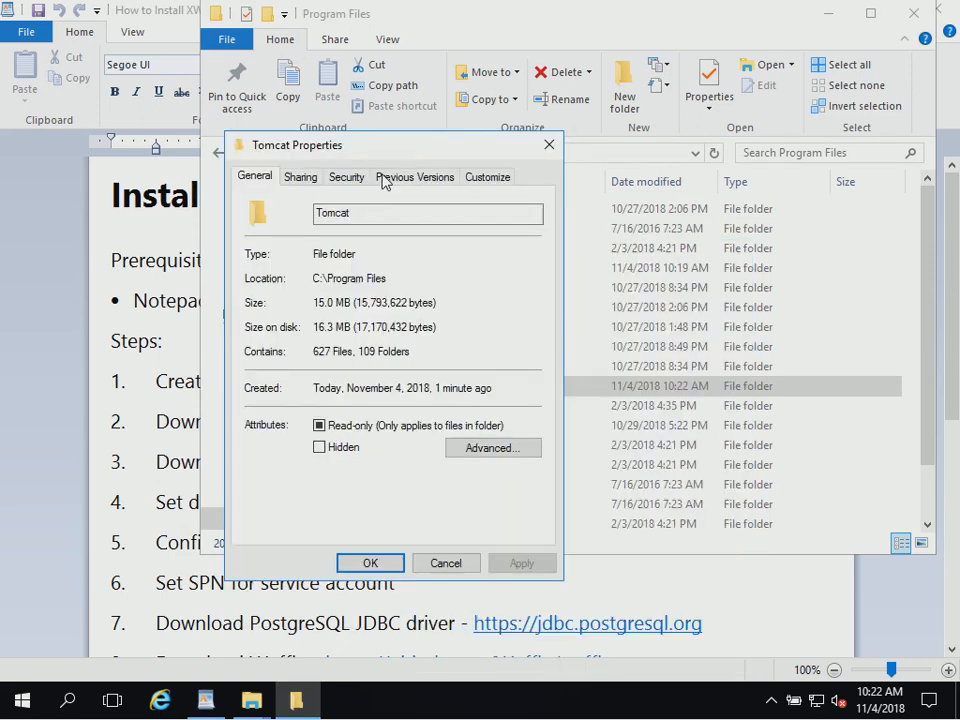
Add the admin user account to the Tomcat folder's permissions with Allow Modify.
{"action": "left_click", "coordinate": [350, 178]}
{"action": "left_click", "coordinate": [490, 333]}
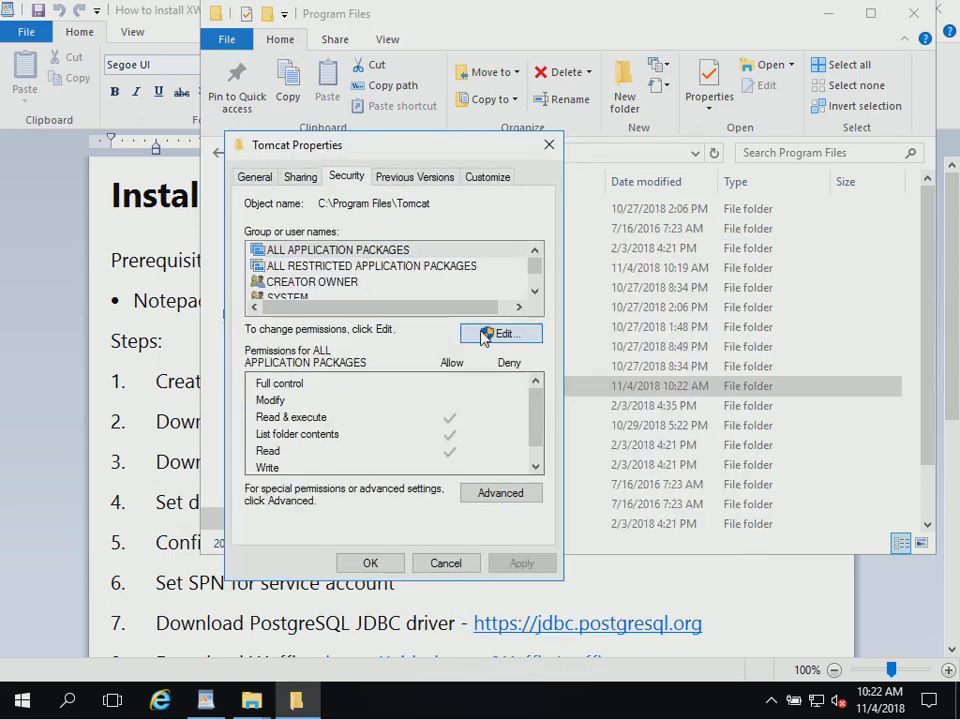
{"action": "left_click", "coordinate": [462, 429]}
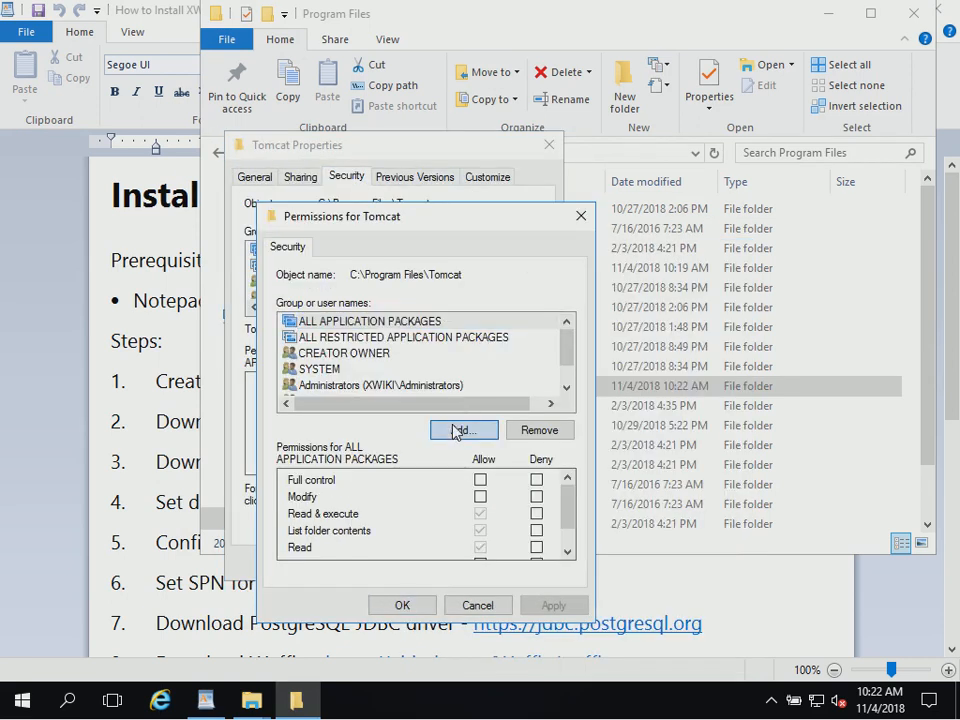
{"action": "type", "text": "a"}
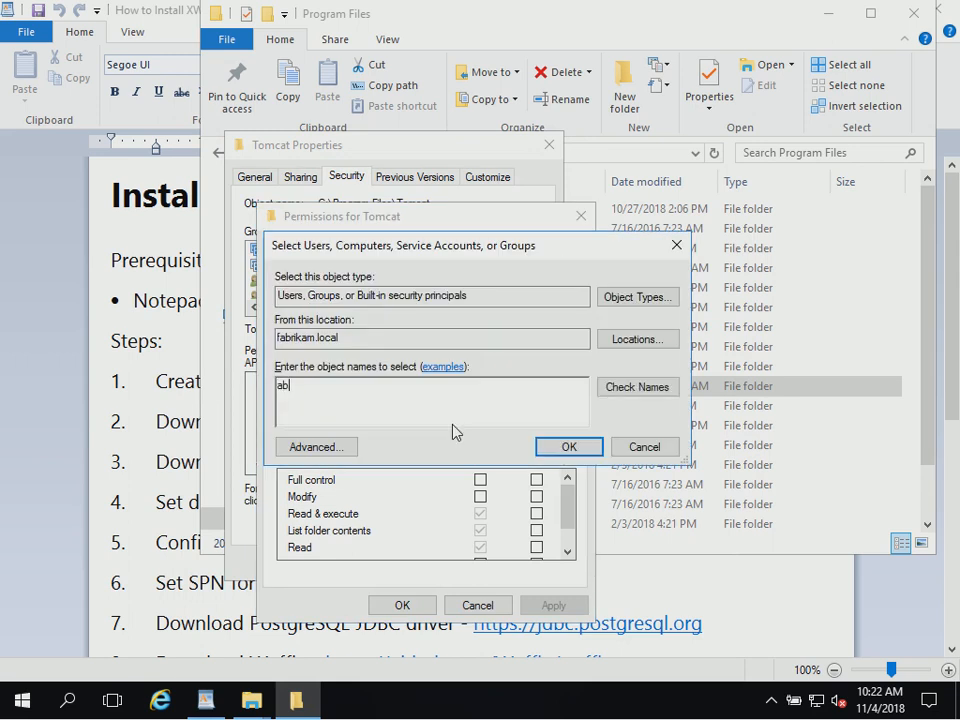
{"action": "type", "text": "-bstewart"}
{"action": "key", "text": "Return"}
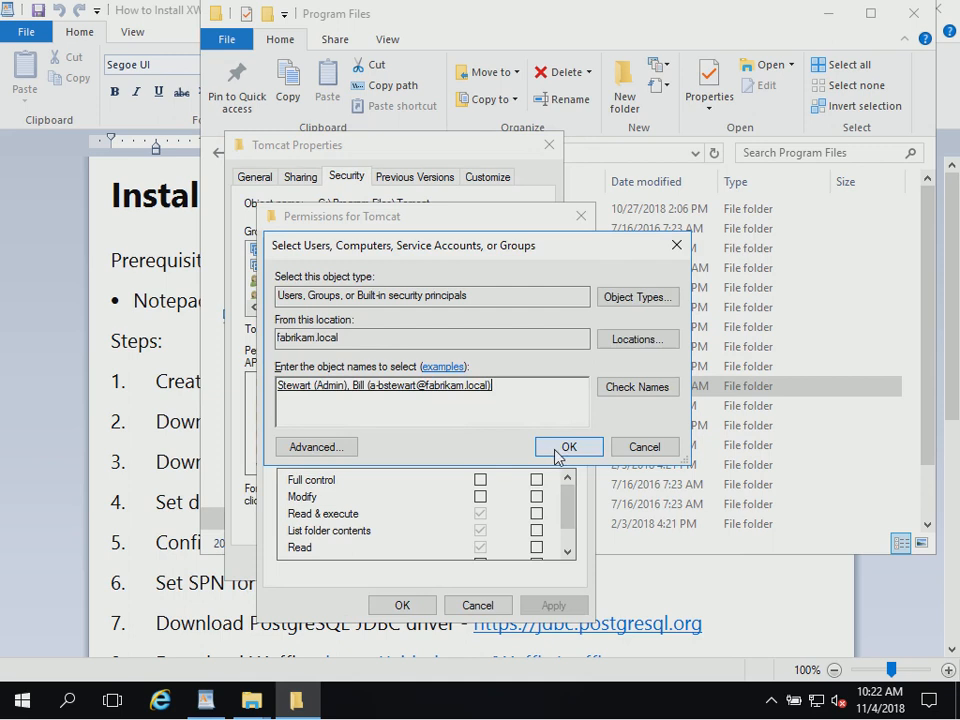
{"action": "left_click", "coordinate": [570, 452]}
{"action": "left_click", "coordinate": [481, 497]}
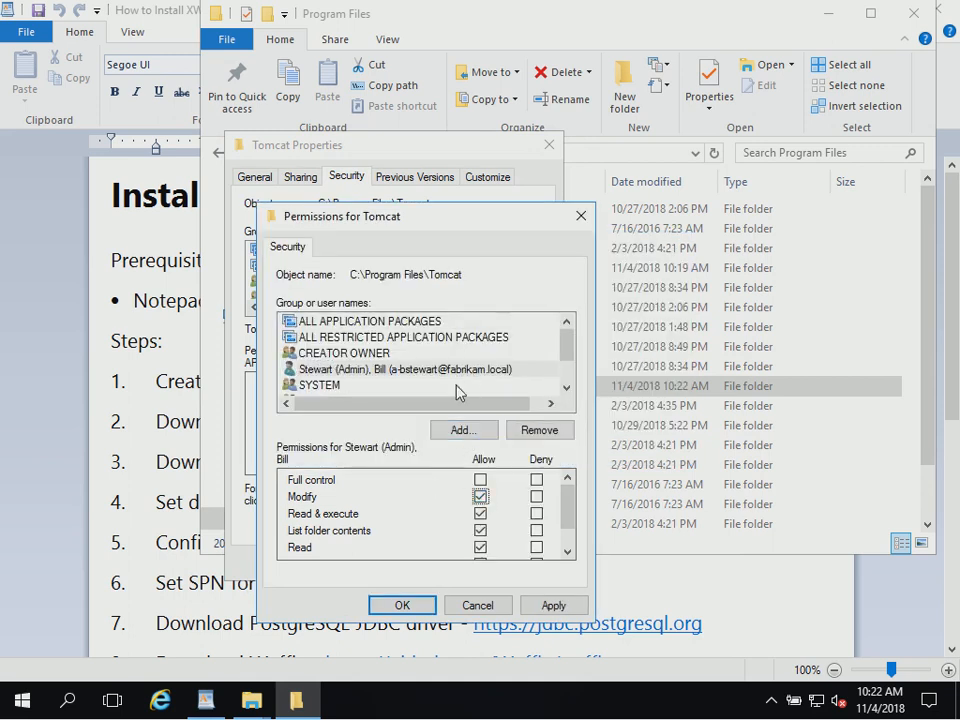
Add XWikiDBOwner with Allow Modify, save the permissions and close the folder windows.
{"action": "left_click", "coordinate": [476, 431]}
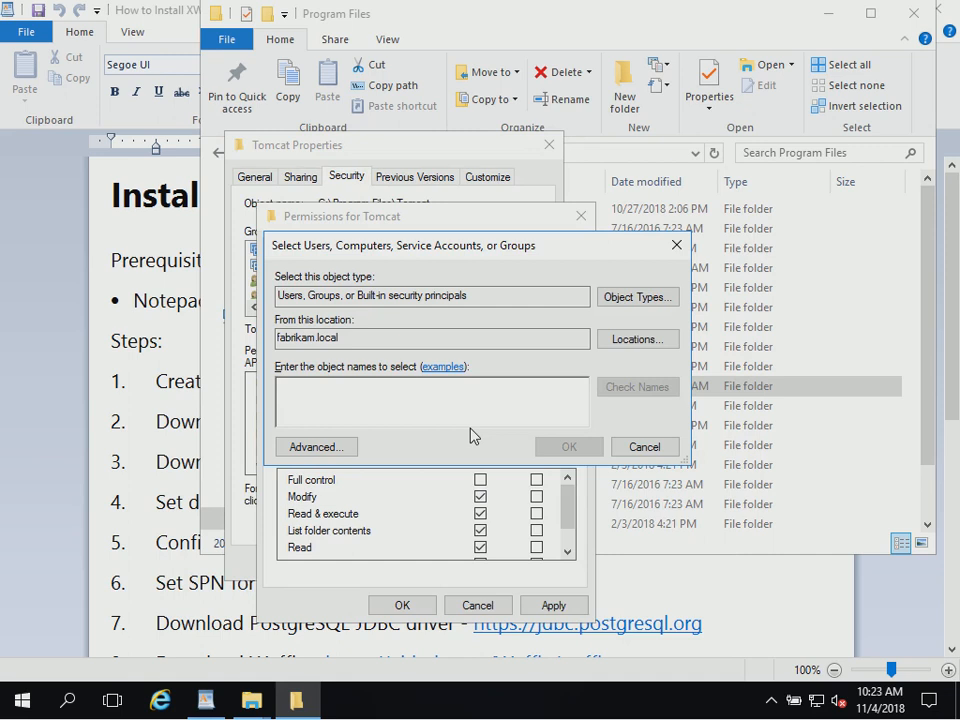
{"action": "type", "text": "XWikiD"}
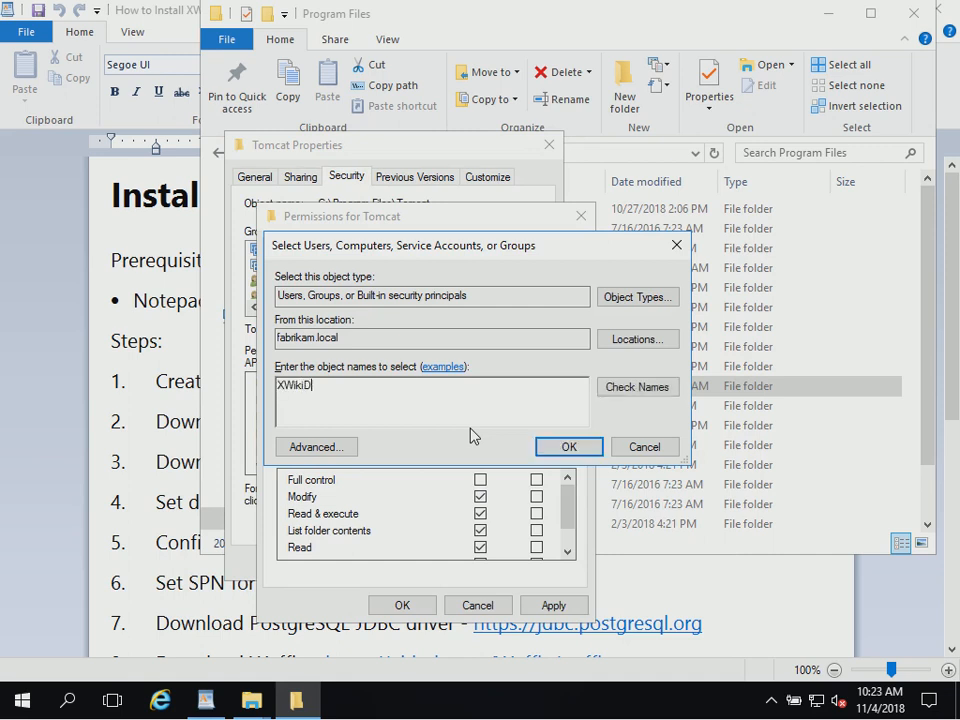
{"action": "type", "text": "BOwner"}
{"action": "key", "text": "alt+k"}
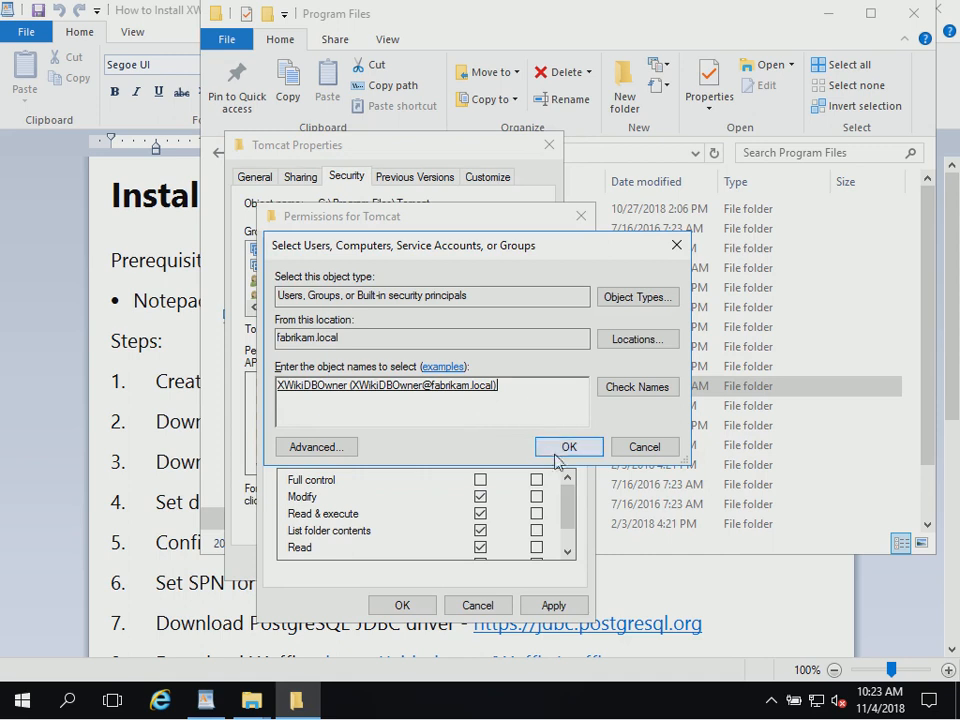
{"action": "left_click", "coordinate": [557, 450]}
{"action": "left_click", "coordinate": [481, 496]}
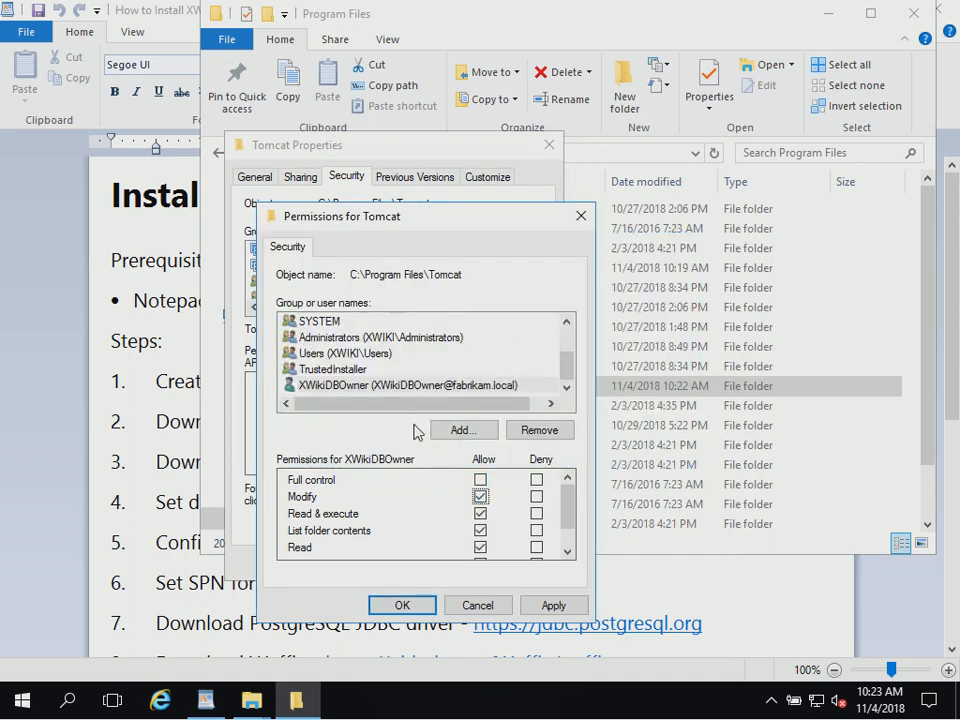
{"action": "left_click", "coordinate": [408, 604]}
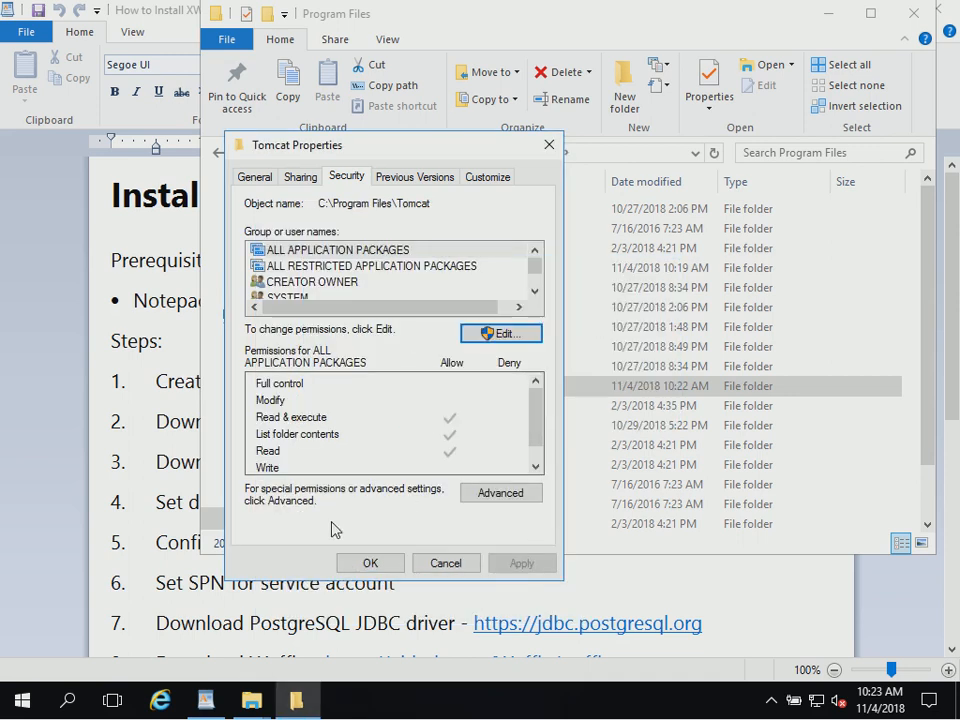
{"action": "left_click", "coordinate": [370, 563]}
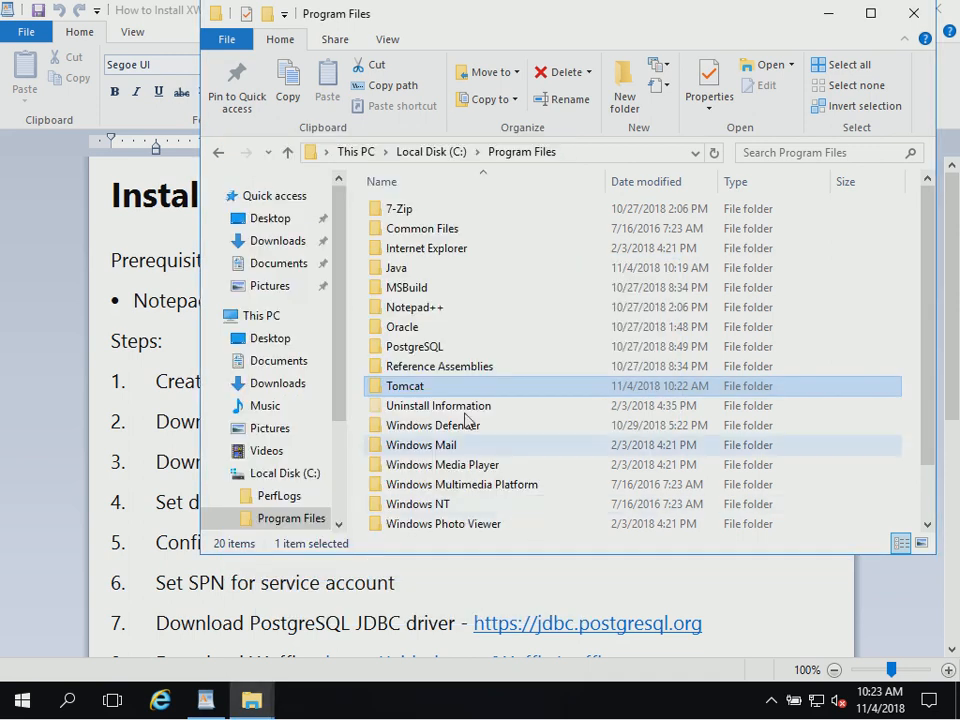
{"action": "left_click", "coordinate": [913, 13]}
Launch Configure Tomcat from the Apache Tomcat 9.0 apps and shorten the display name to Apache Tomcat.
{"action": "left_click", "coordinate": [452, 542]}
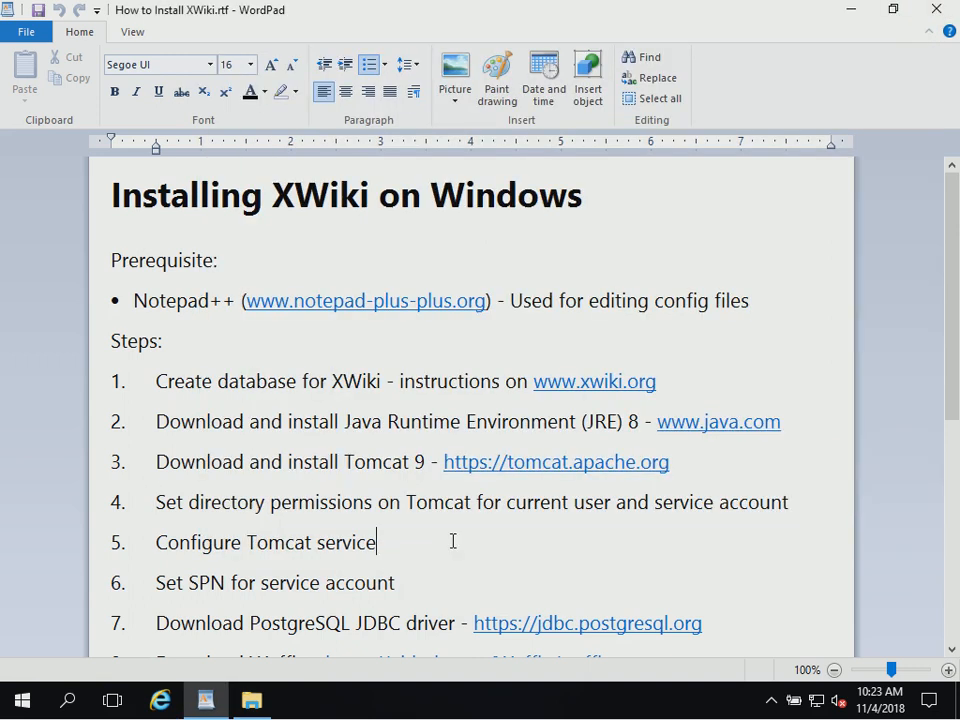
{"action": "left_click", "coordinate": [30, 705]}
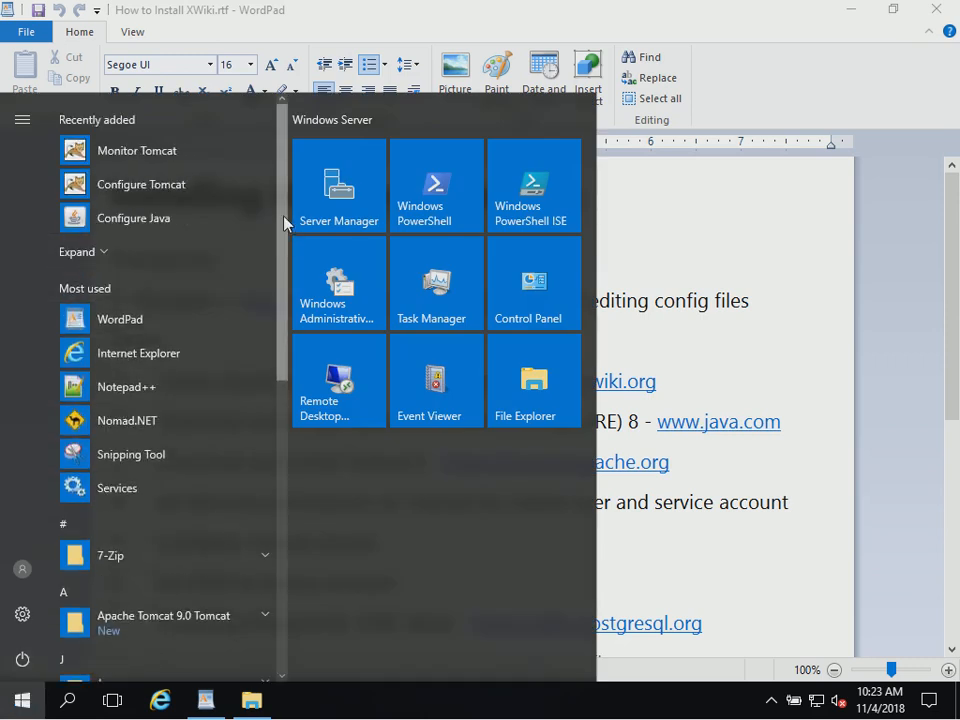
{"action": "left_click_drag", "start_coordinate": [284, 222], "coordinate": [285, 396]}
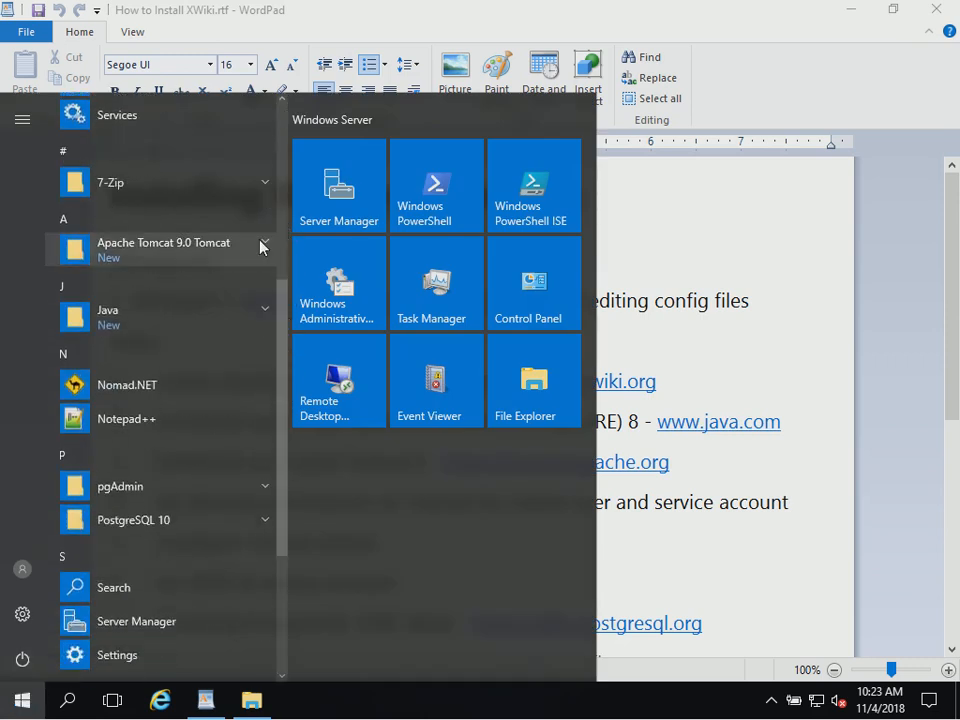
{"action": "left_click", "coordinate": [264, 244]}
{"action": "left_click", "coordinate": [165, 280]}
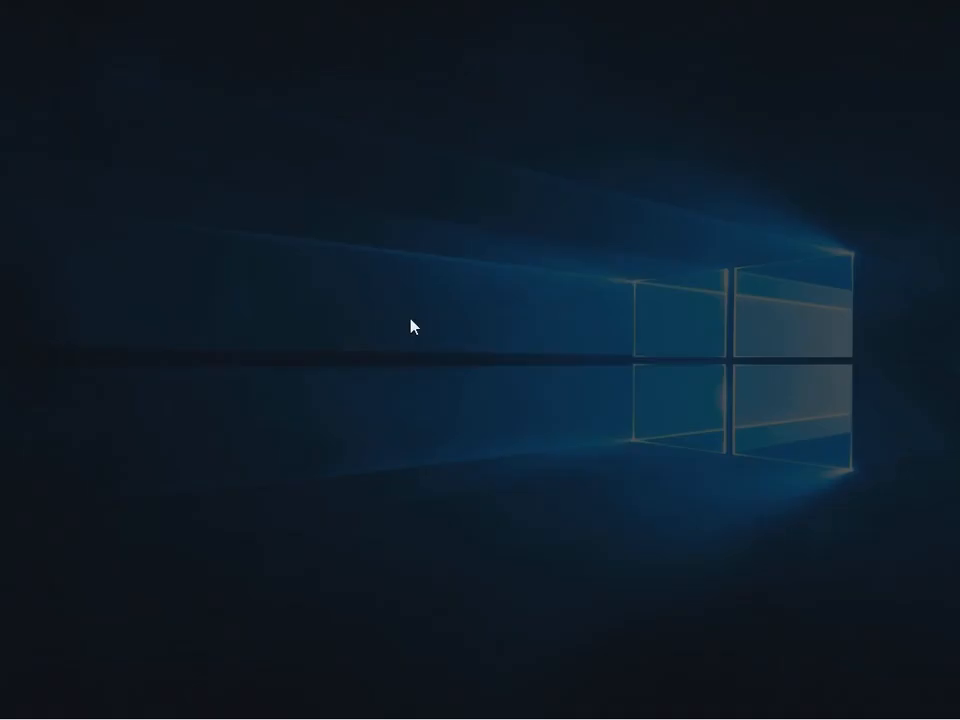
{"action": "left_click", "coordinate": [397, 477]}
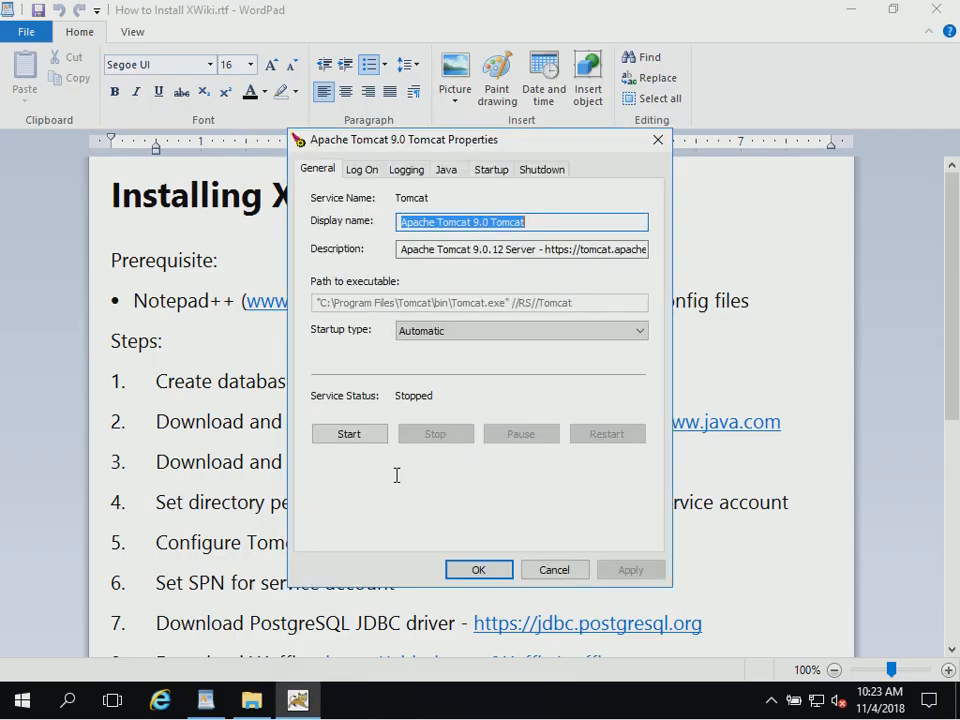
{"action": "left_click", "coordinate": [547, 225]}
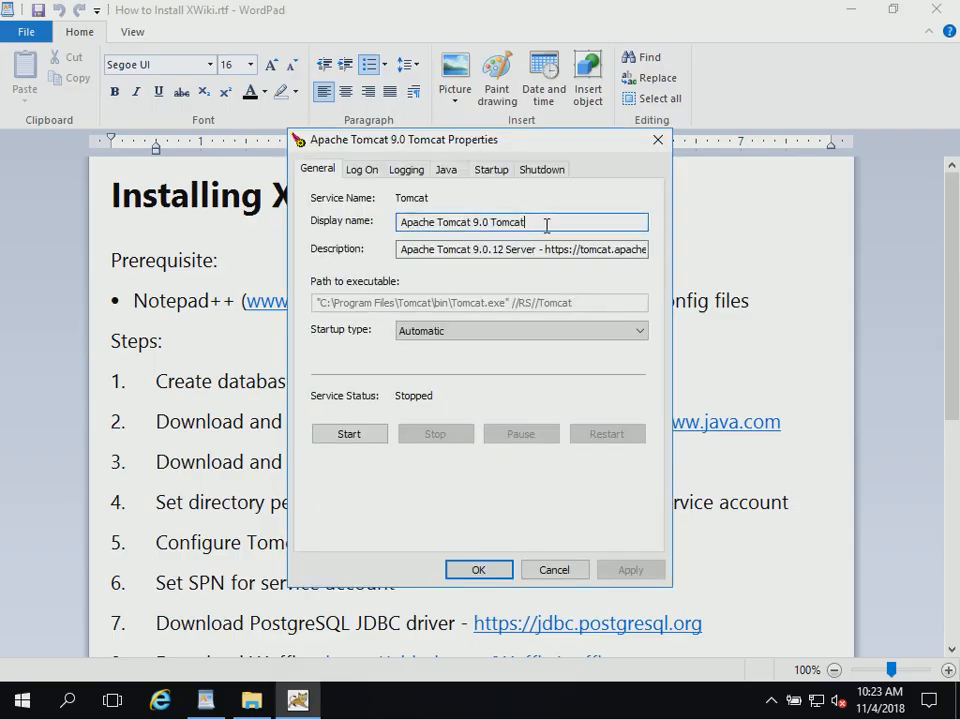
{"action": "key", "text": "BackSpace"}
{"action": "key", "text": "BackSpace"}
{"action": "key", "text": "BackSpace"}
{"action": "key", "text": "BackSpace"}
{"action": "key", "text": "BackSpace"}
{"action": "key", "text": "BackSpace"}
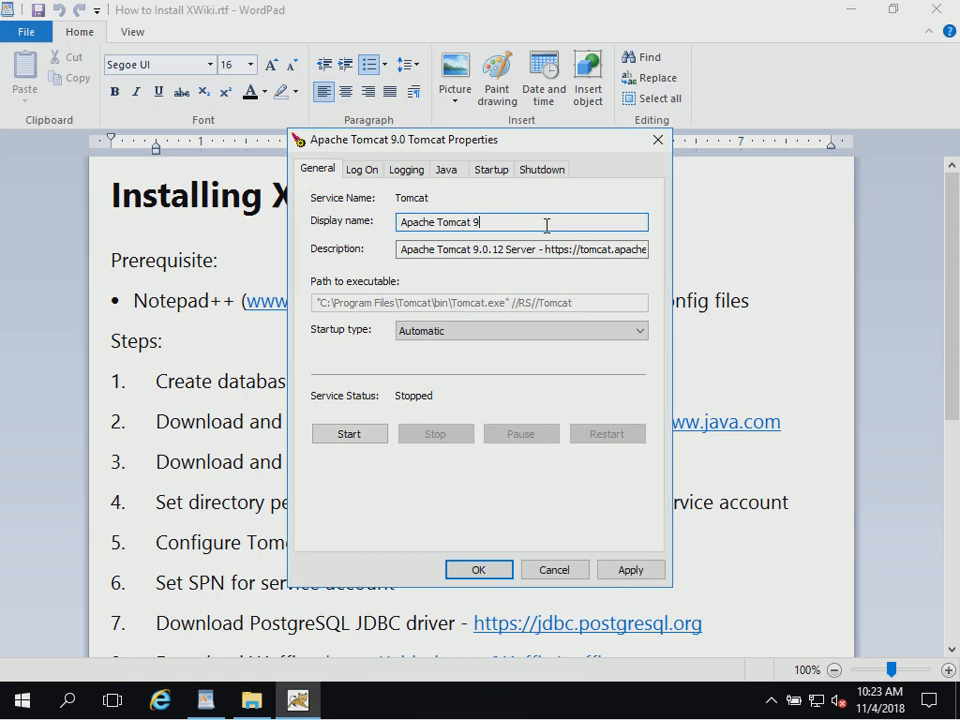
Set the service to log on as FABRIKAM\XWikiDBOwner, entering and confirming its password.
{"action": "left_click", "coordinate": [376, 170]}
{"action": "left_click", "coordinate": [350, 277]}
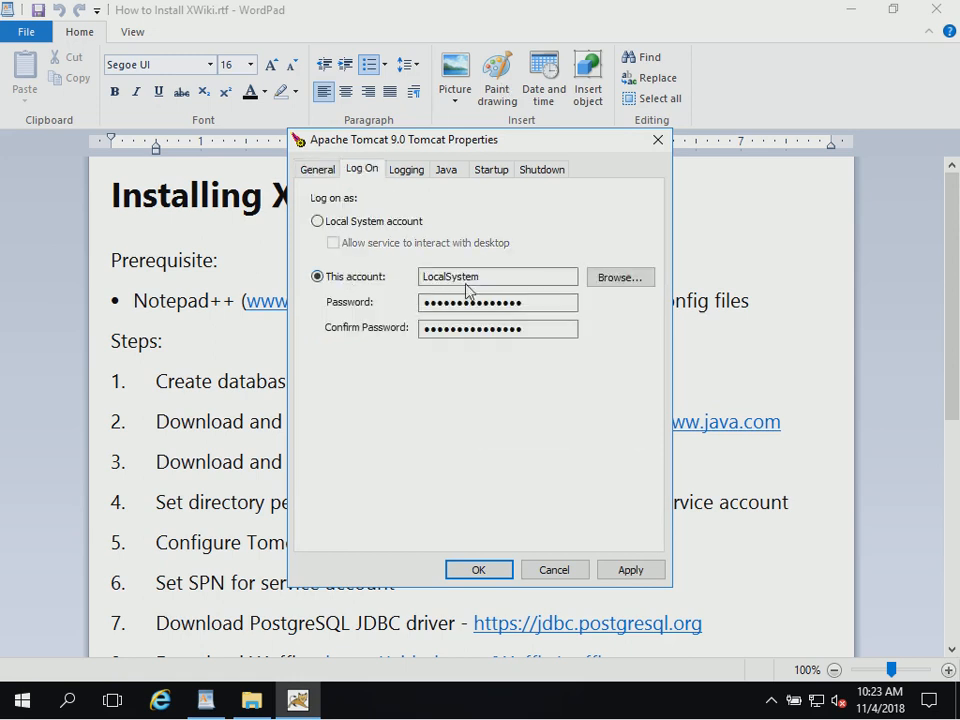
{"action": "type", "text": "FA"}
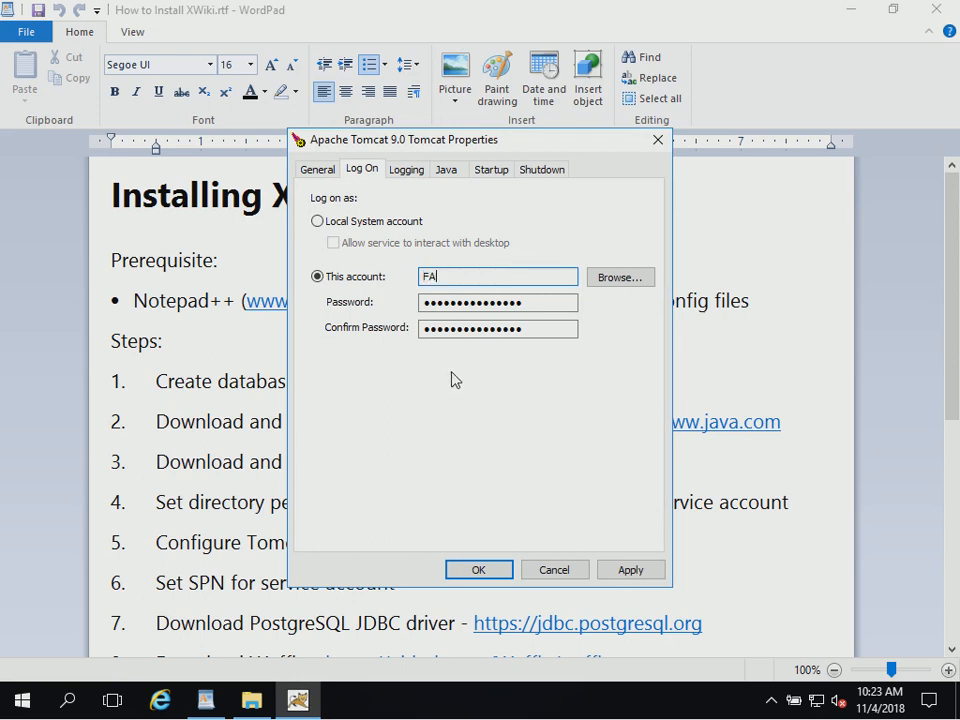
{"action": "type", "text": "BRIKAM\\XWikiDBOwner"}
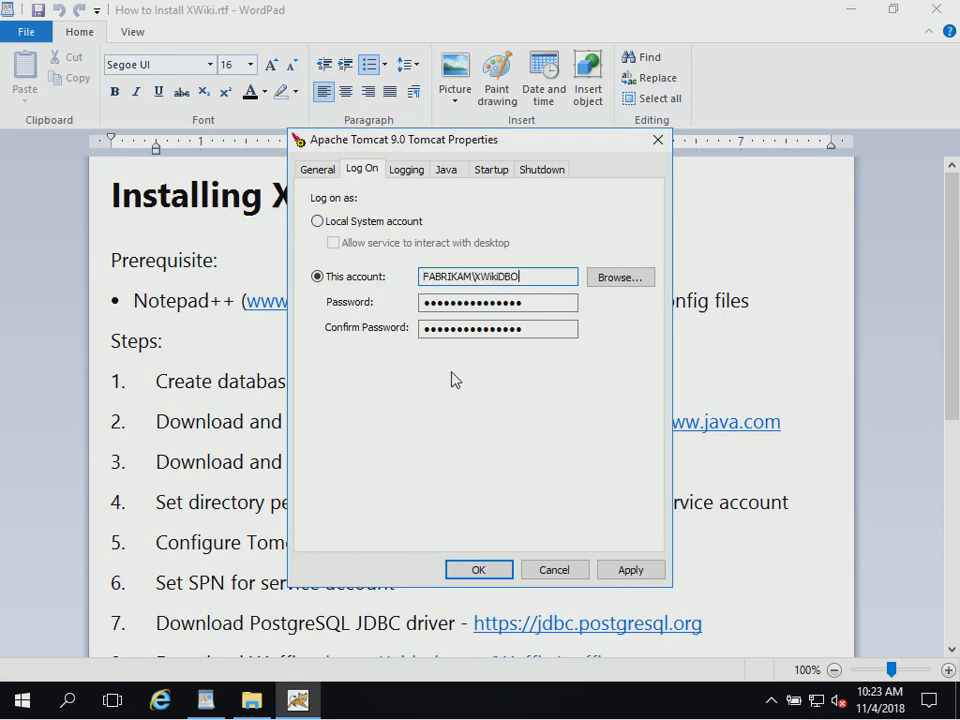
{"action": "key", "text": "Tab"}
{"action": "key", "text": "Tab"}
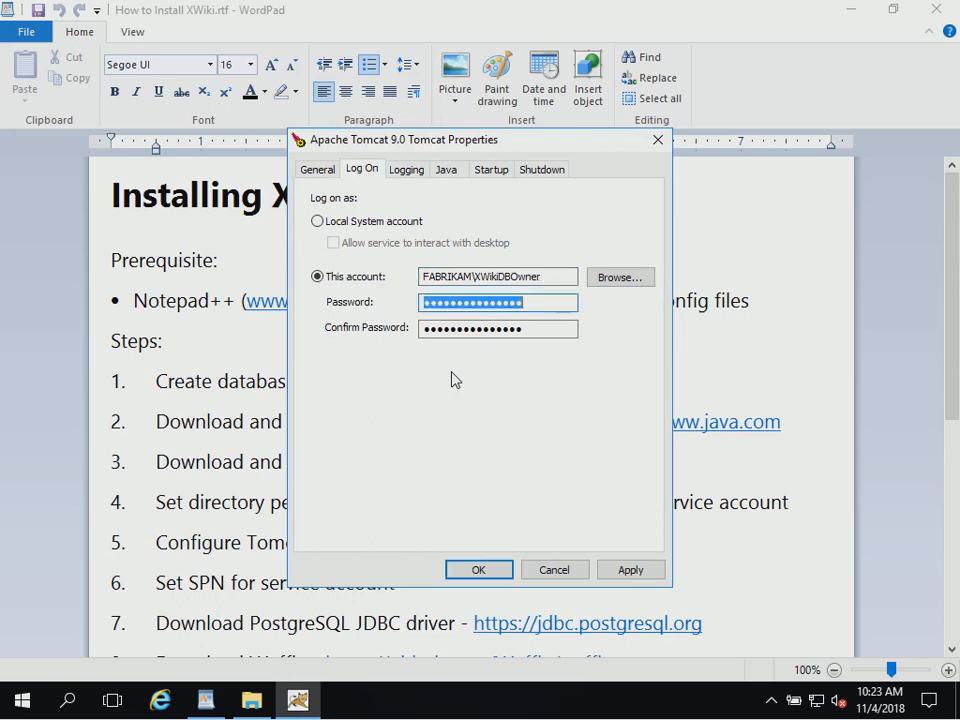
{"action": "type", "text": "••••"}
{"action": "key", "text": "BackSpace"}
{"action": "key", "text": "BackSpace"}
{"action": "key", "text": "BackSpace"}
{"action": "key", "text": "BackSpace"}
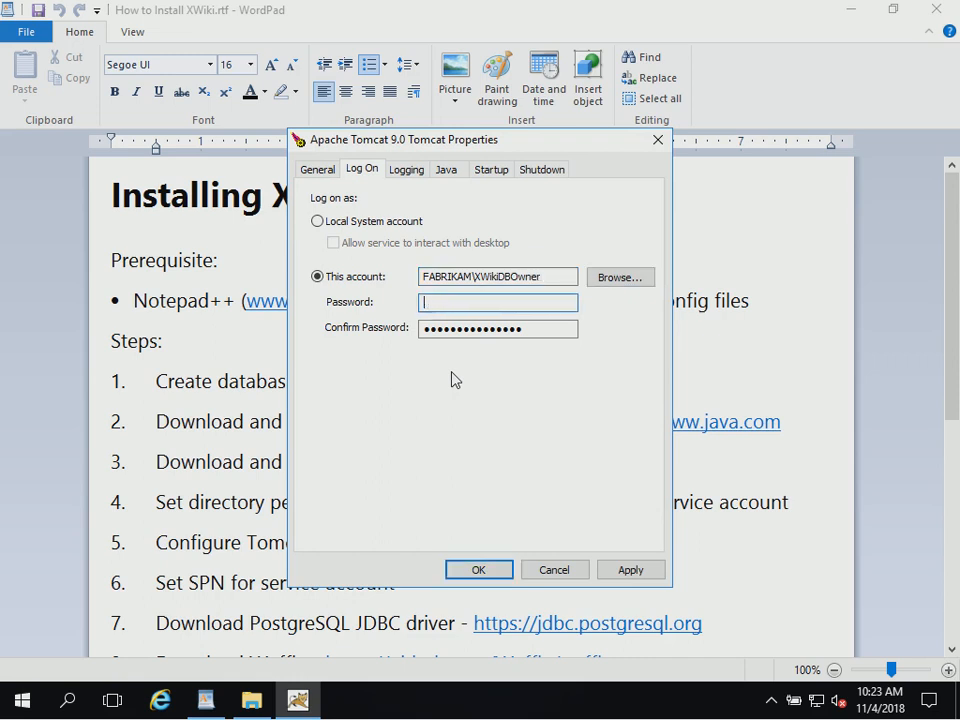
{"action": "type", "text": "••••••••"}
{"action": "key", "text": "Tab"}
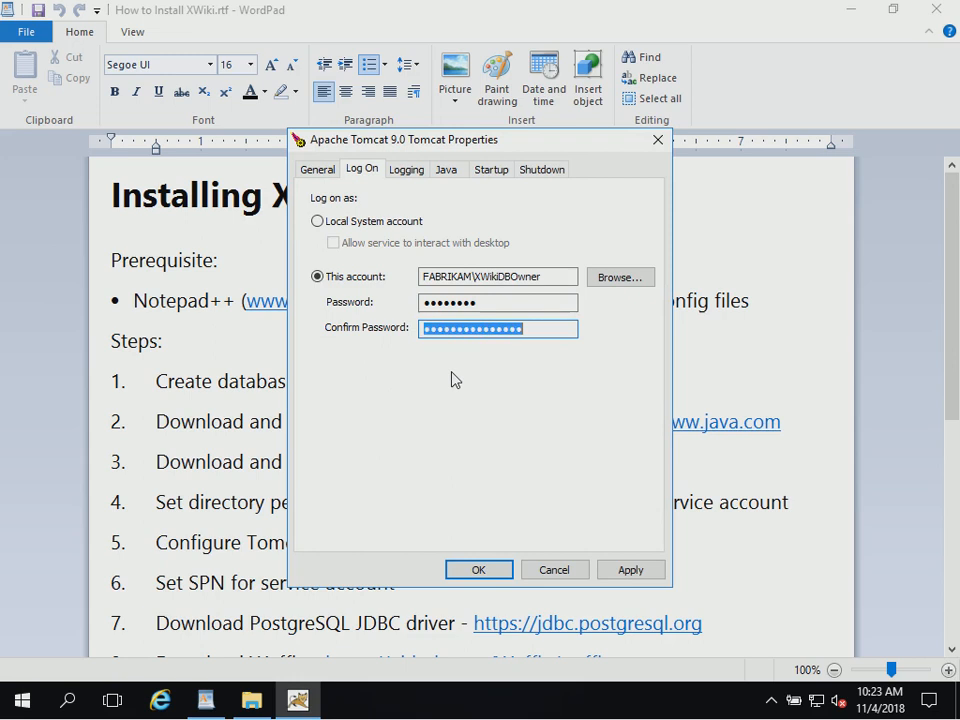
{"action": "type", "text": "••••••••"}
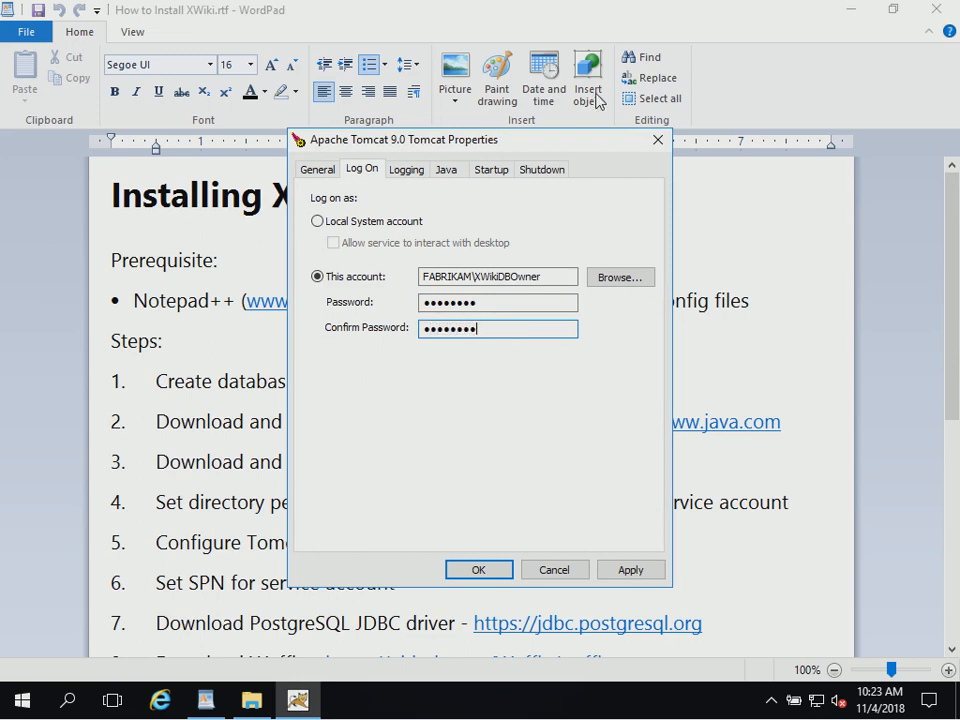
Set the Initial and Maximum Java memory pools to 1024 MB and save the Tomcat service settings.
{"action": "left_click", "coordinate": [446, 170]}
{"action": "double_click", "coordinate": [450, 487]}
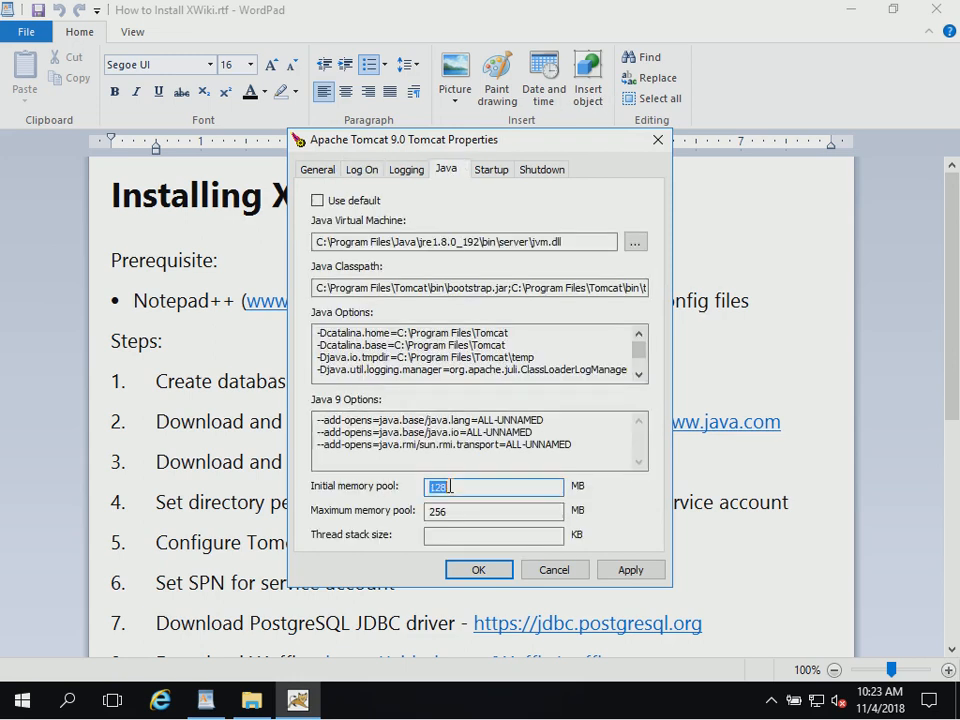
{"action": "type", "text": "1024"}
{"action": "key", "text": "Tab"}
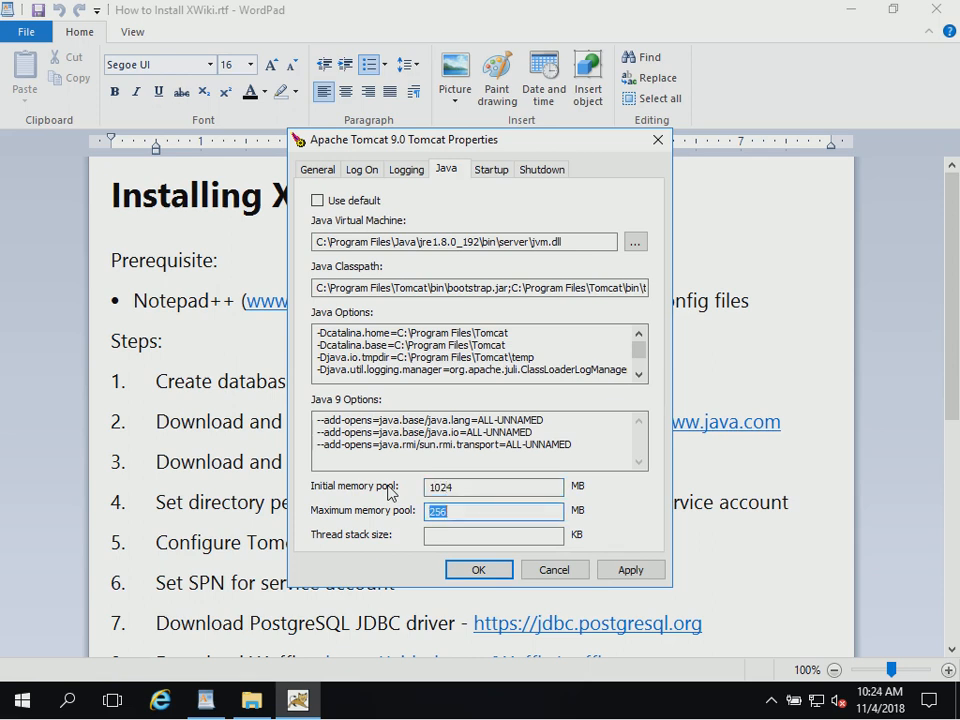
{"action": "type", "text": "1024"}
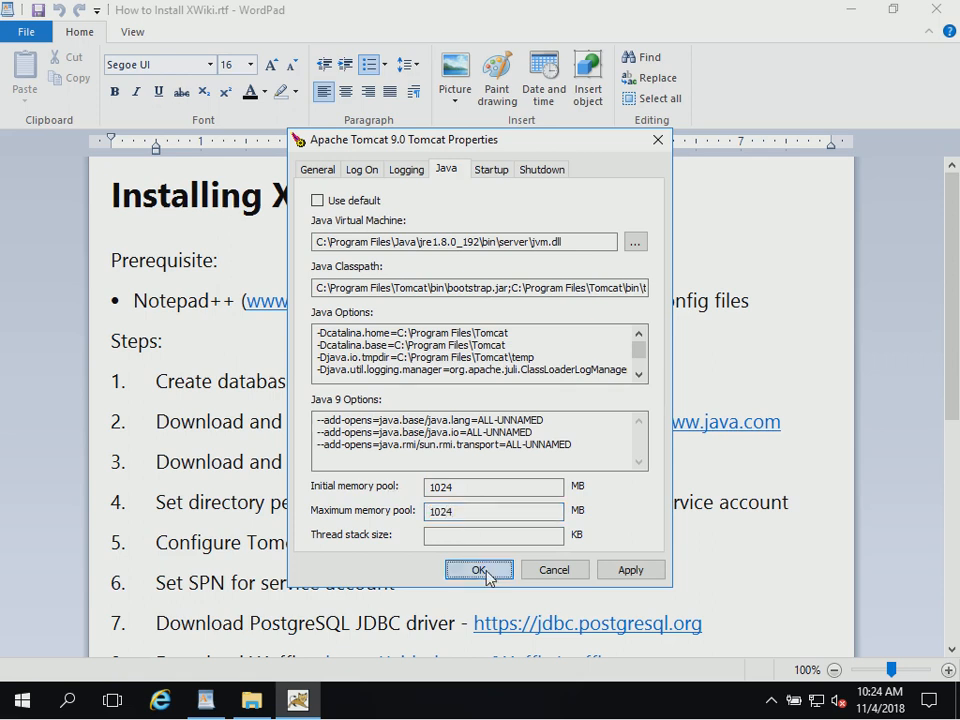
{"action": "left_click", "coordinate": [480, 570]}
{"action": "left_click", "coordinate": [424, 583]}
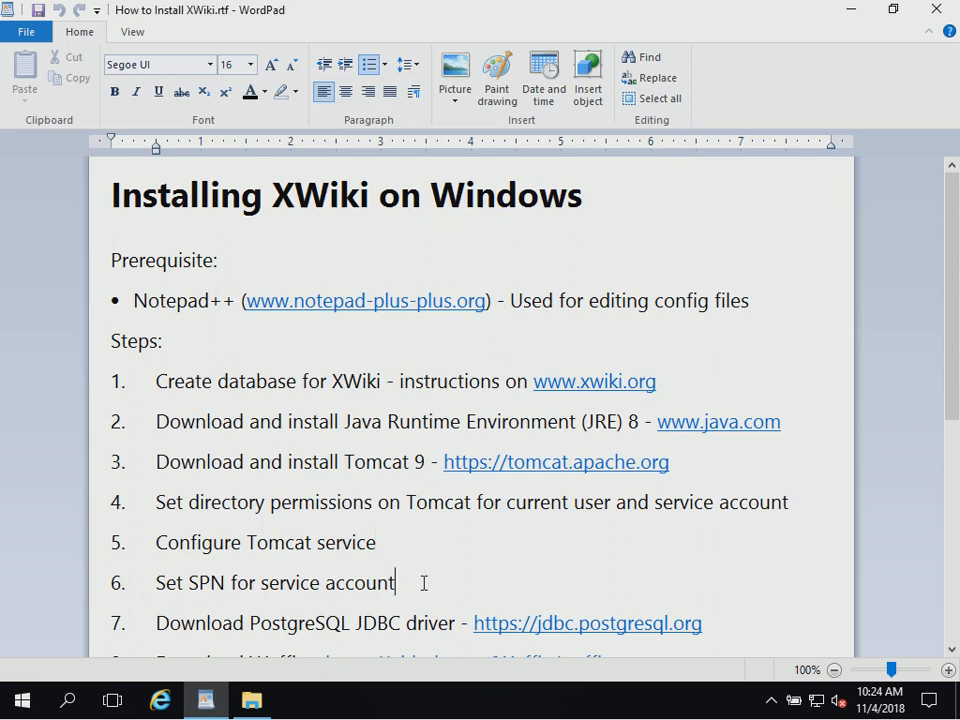
Clear the desktop, start PowerShell and list XWikiDBOwner's SPNs with setspn -L.
{"action": "left_click", "coordinate": [851, 9]}
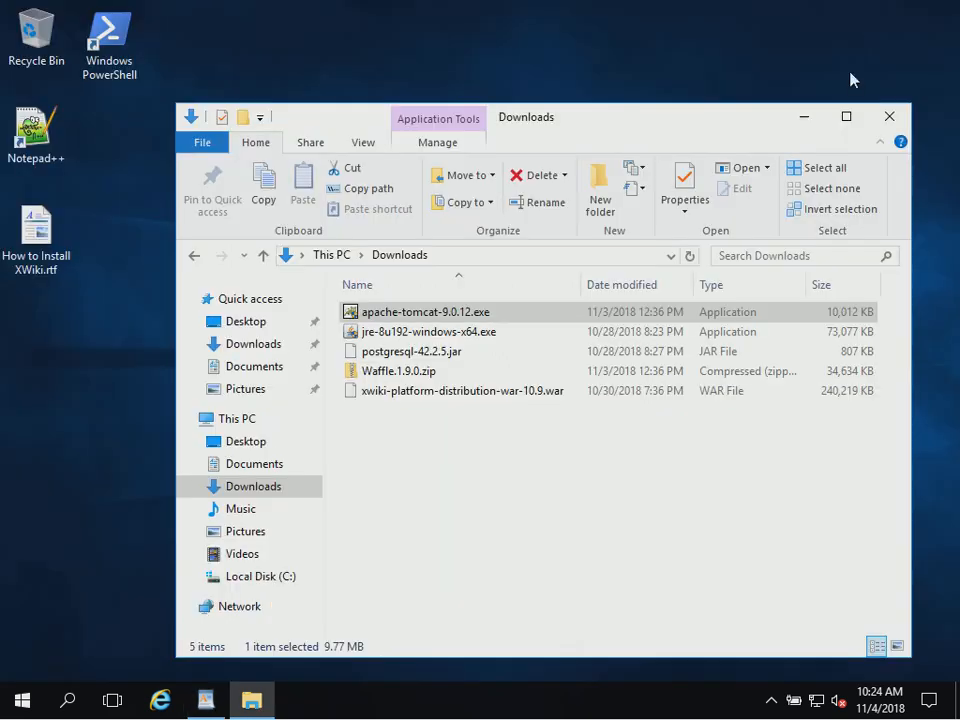
{"action": "left_click", "coordinate": [804, 118]}
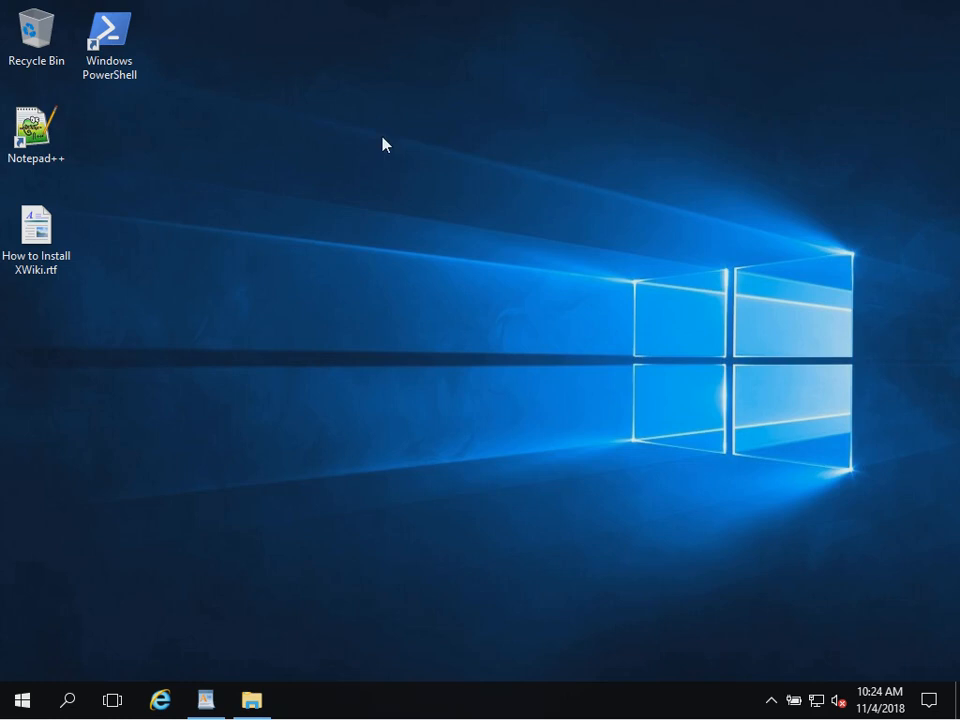
{"action": "double_click", "coordinate": [127, 66]}
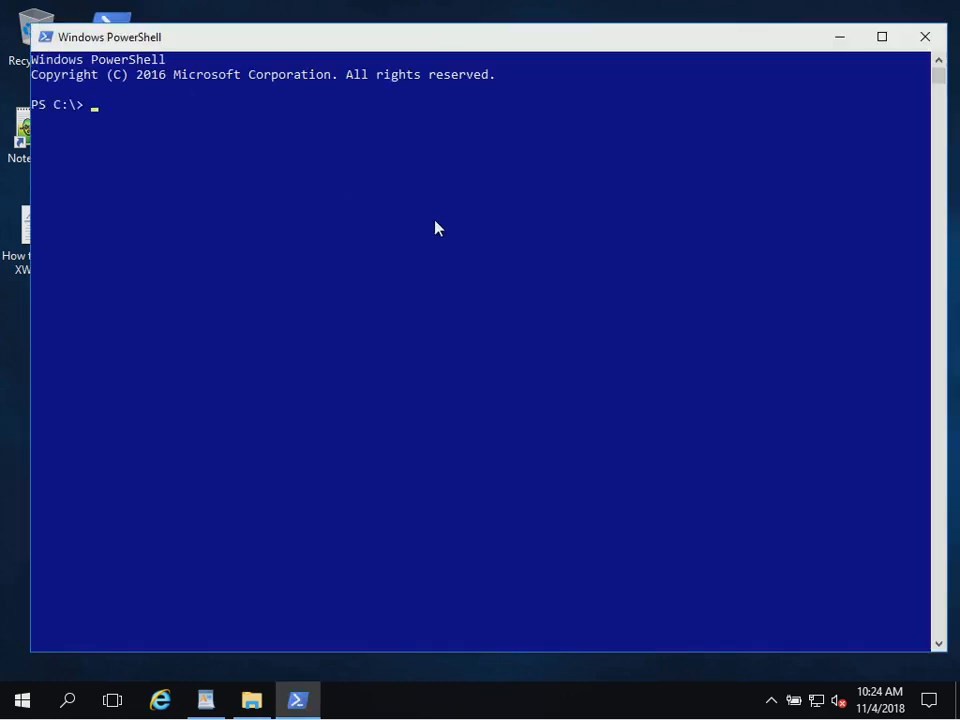
{"action": "type", "text": "setspn -L XWikiDBO"}
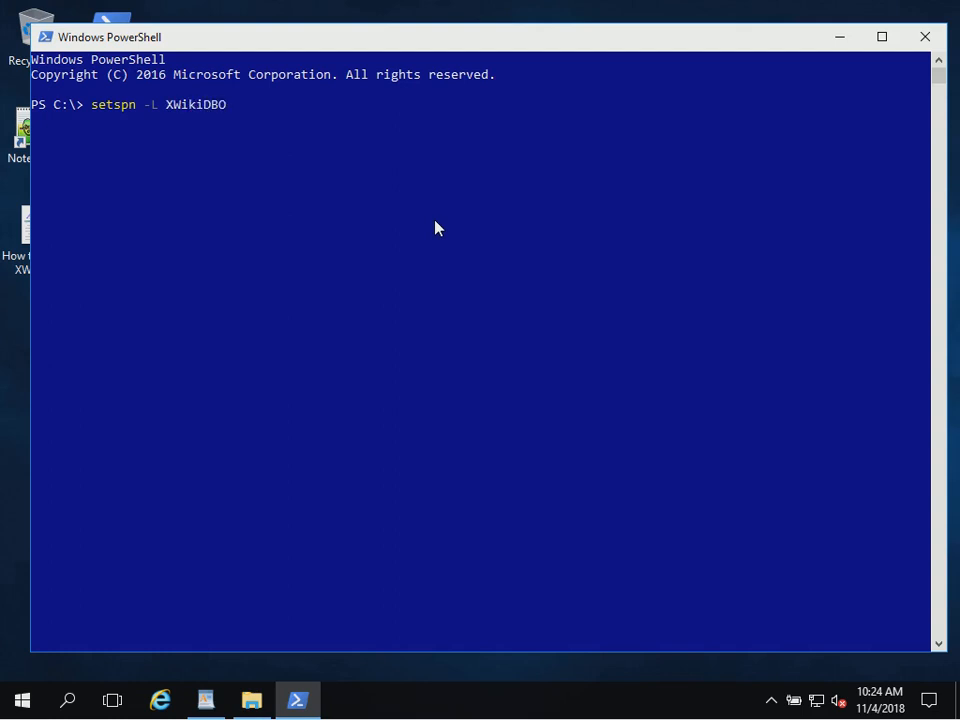
{"action": "type", "text": "wner"}
{"action": "key", "text": "Return"}
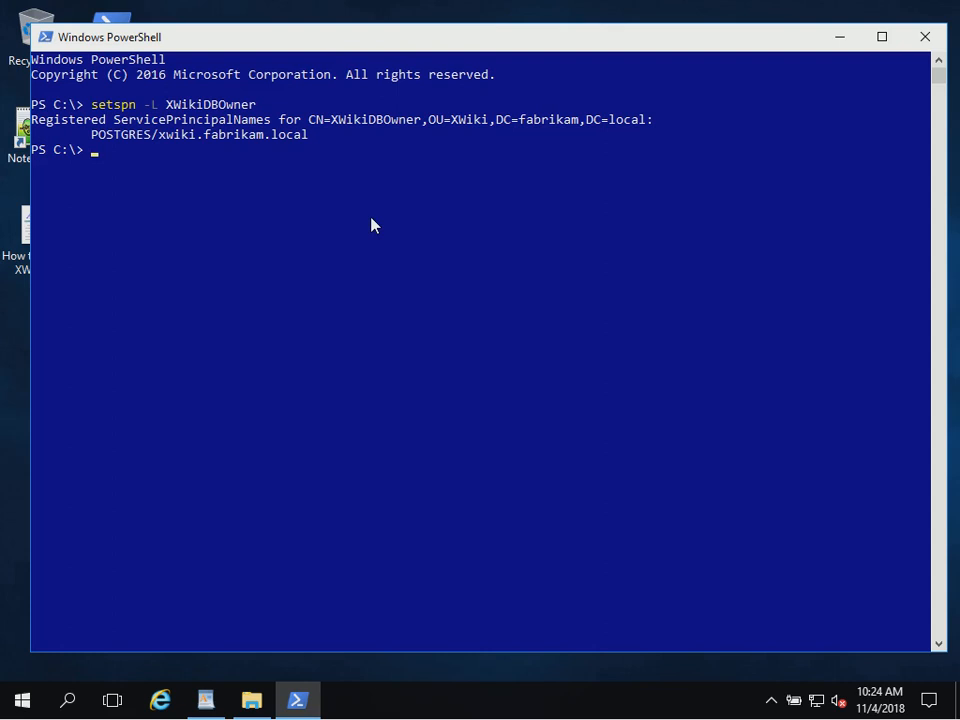
Register HTTP/xwiki.fabrikam.local on XWikiDBOwner with setspn -A, then recall the listing to verify.
{"action": "type", "text": "setspn -A HTTP;"}
{"action": "key", "text": "BackSpace"}
{"action": "type", "text": "/"}
{"action": "type", "text": "xwm"}
{"action": "key", "text": "BackSpace"}
{"action": "type", "text": "ik"}
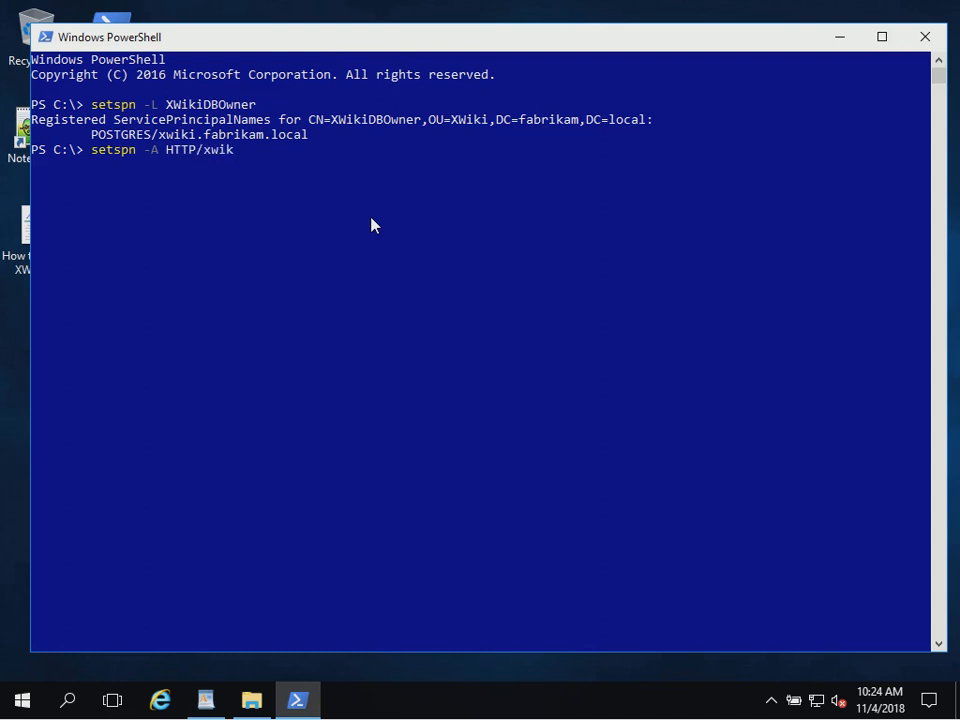
{"action": "type", "text": "i.fam"}
{"action": "key", "text": "BackSpace"}
{"action": "type", "text": "brikam.local"}
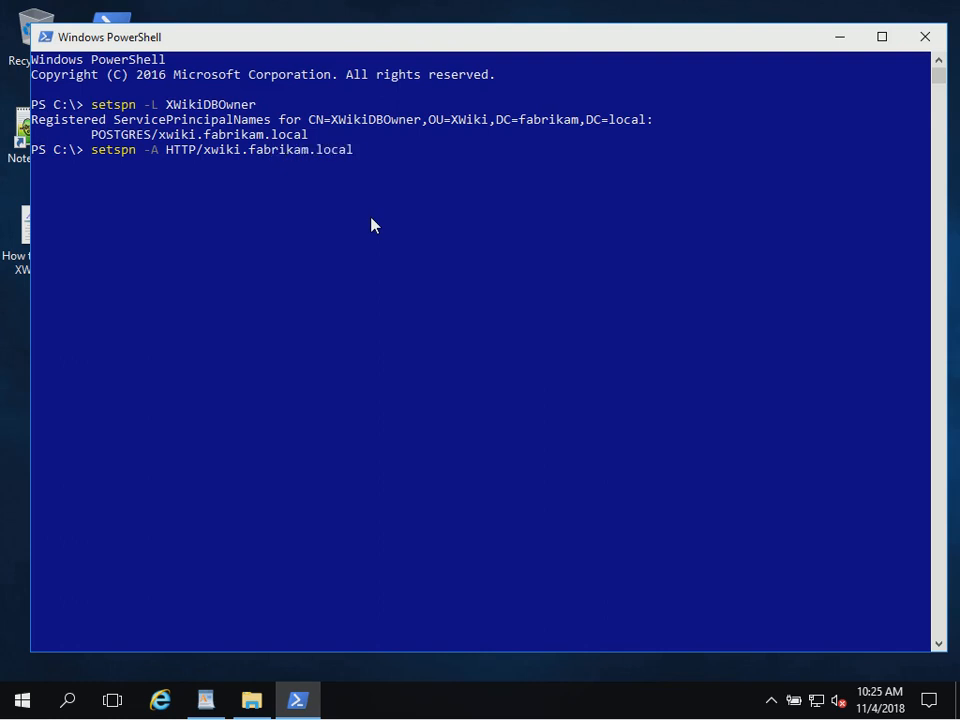
{"action": "type", "text": " XWikiDBOwner"}
{"action": "key", "text": "Return"}
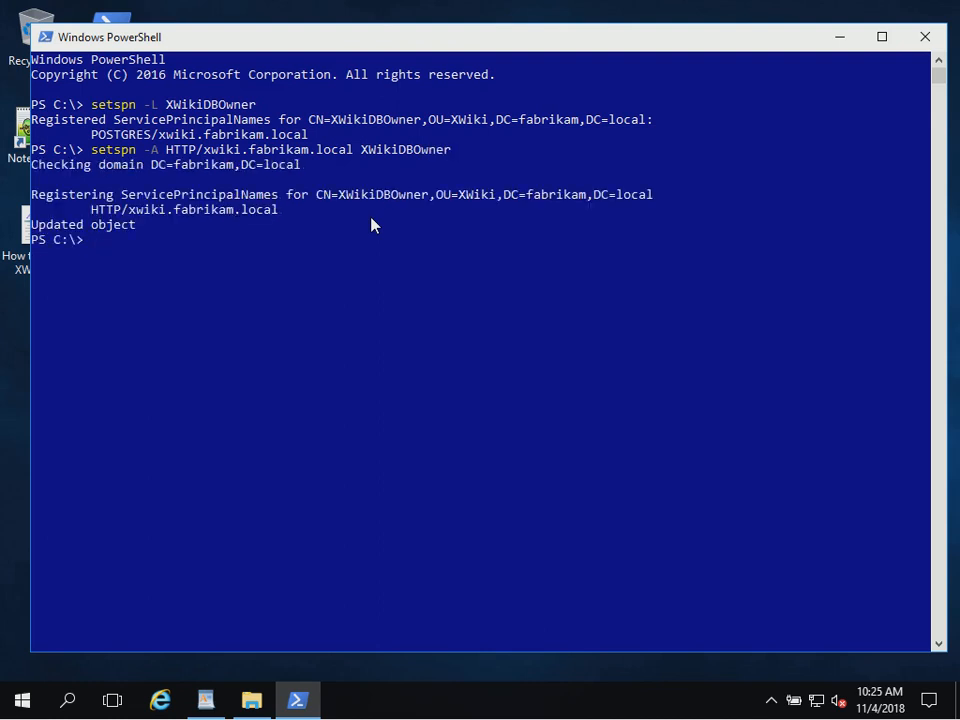
{"action": "key", "text": "Up"}
{"action": "key", "text": "Up"}
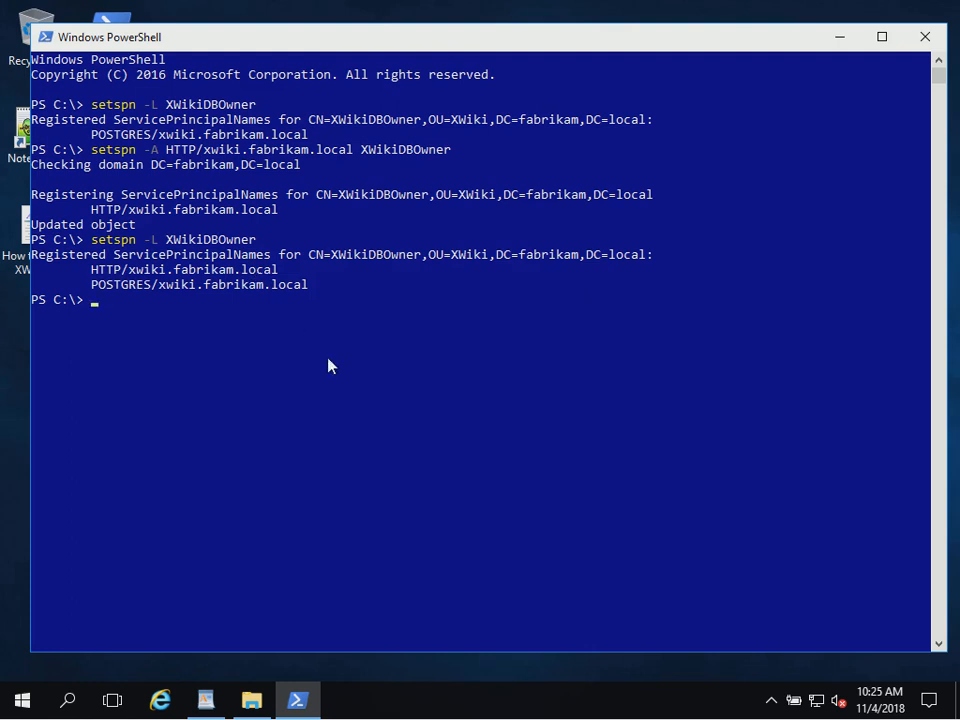
Exit PowerShell and return to the PostgreSQL JDBC driver step in the install notes.
{"action": "type", "text": "exit"}
{"action": "key", "text": "Return"}
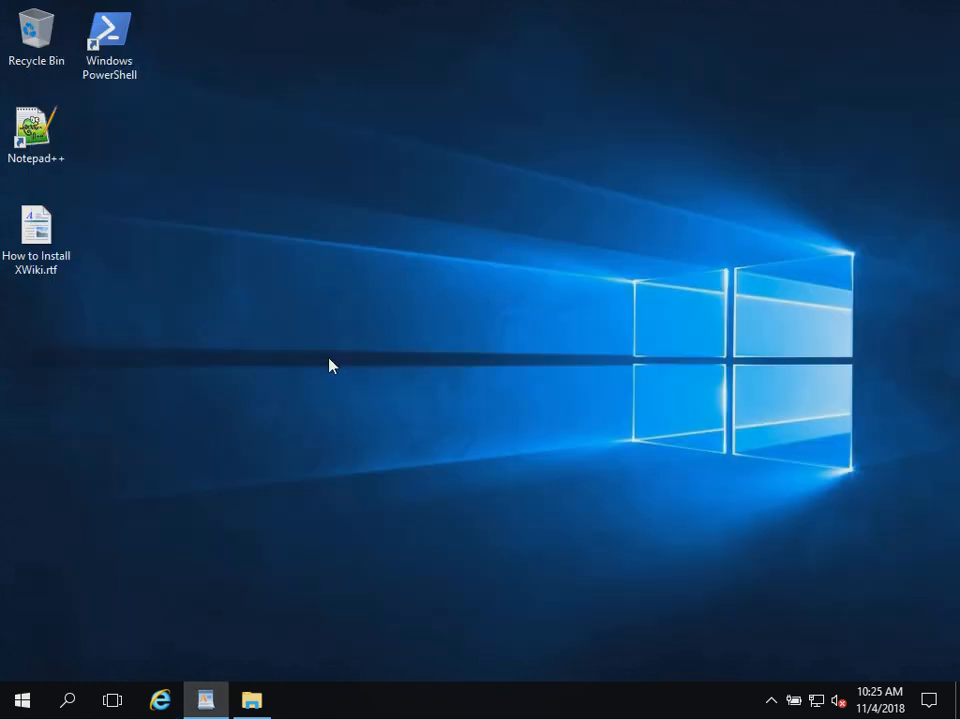
{"action": "left_click", "coordinate": [206, 700]}
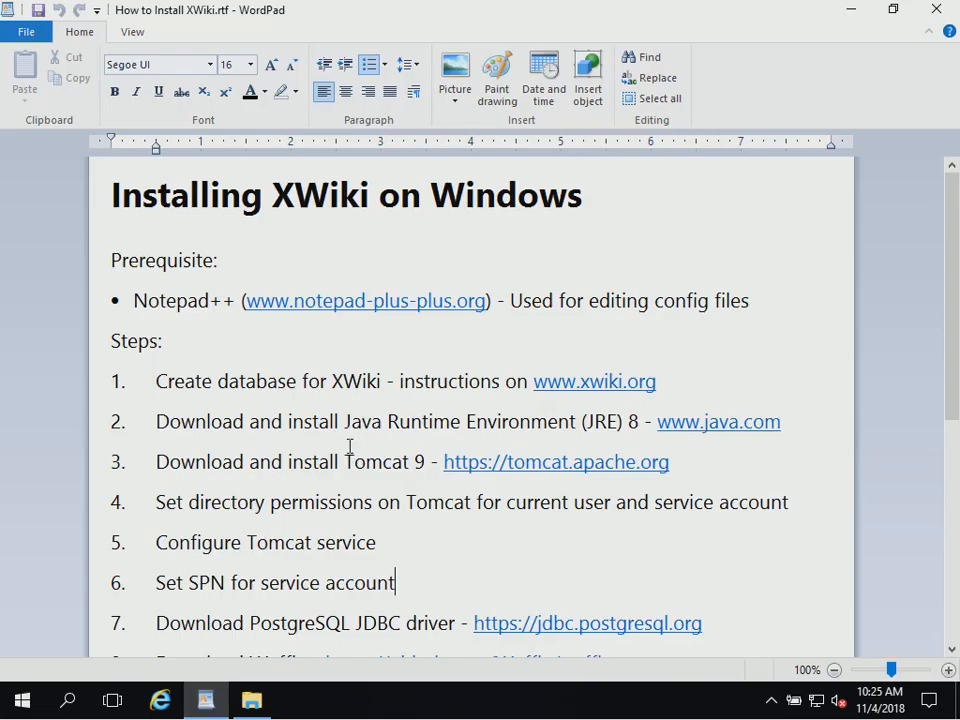
{"action": "scroll", "coordinate": [348, 381], "scroll_direction": "down", "scroll_amount": 3}
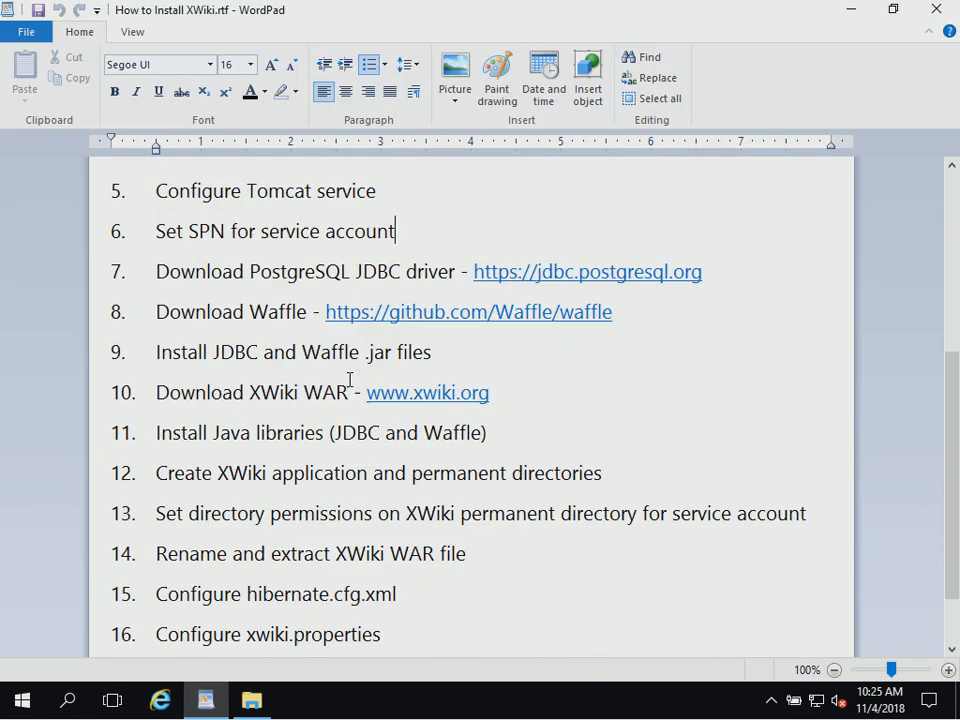
{"action": "left_click", "coordinate": [716, 271]}
Open the jdbc.postgresql.org link in Internet Explorer, go to its Downloads page, then bring up the Downloads folder.
{"action": "left_click", "coordinate": [578, 282]}
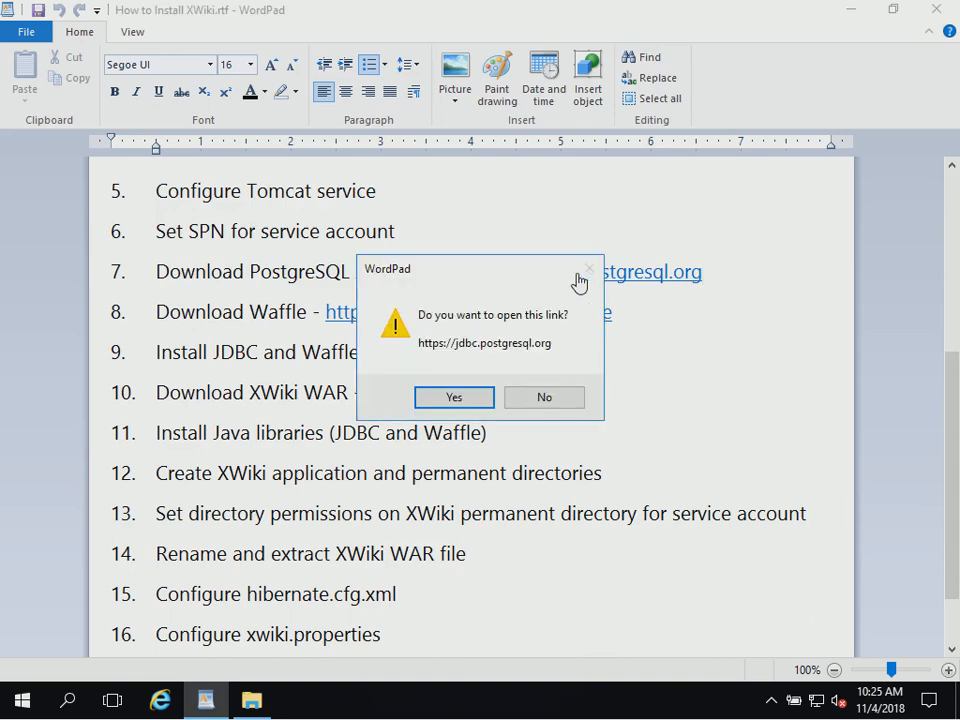
{"action": "left_click", "coordinate": [454, 398]}
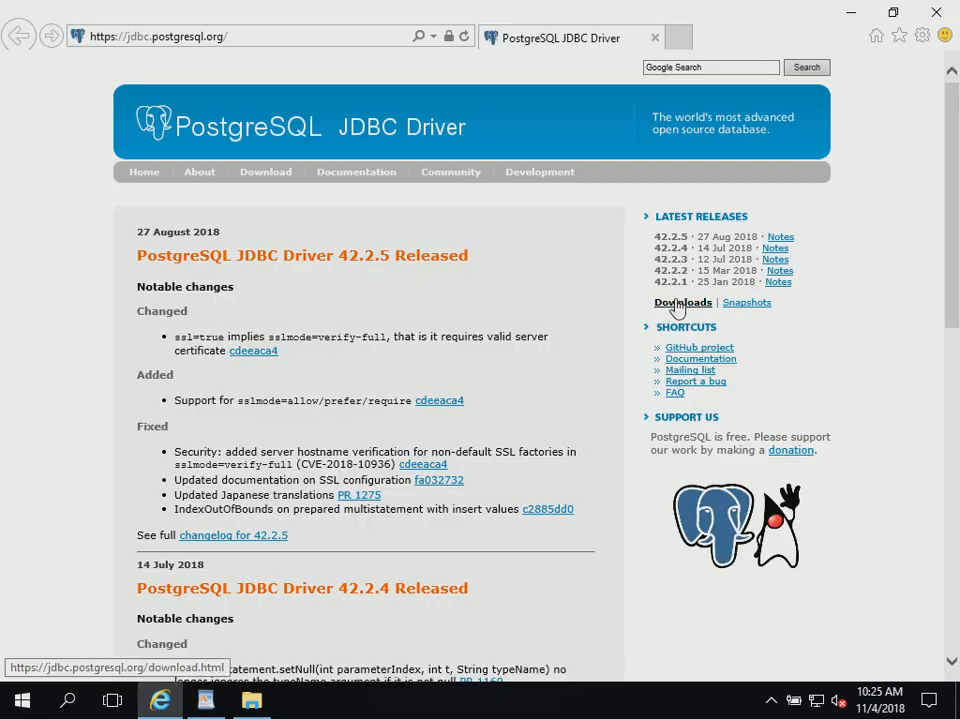
{"action": "left_click", "coordinate": [587, 303]}
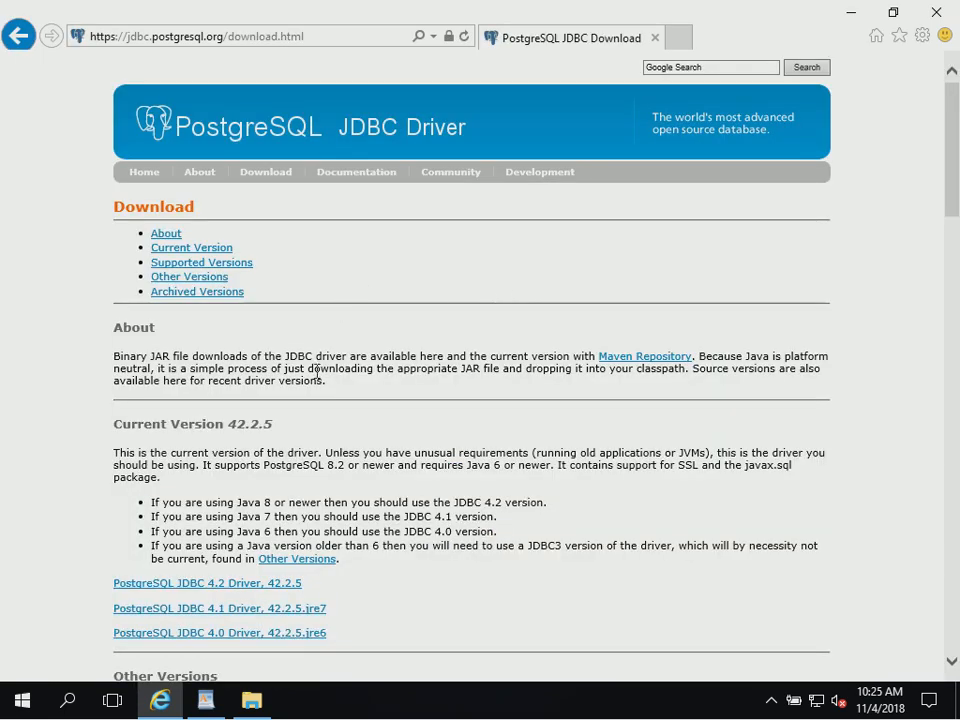
{"action": "scroll", "coordinate": [317, 372], "scroll_direction": "down", "scroll_amount": 3}
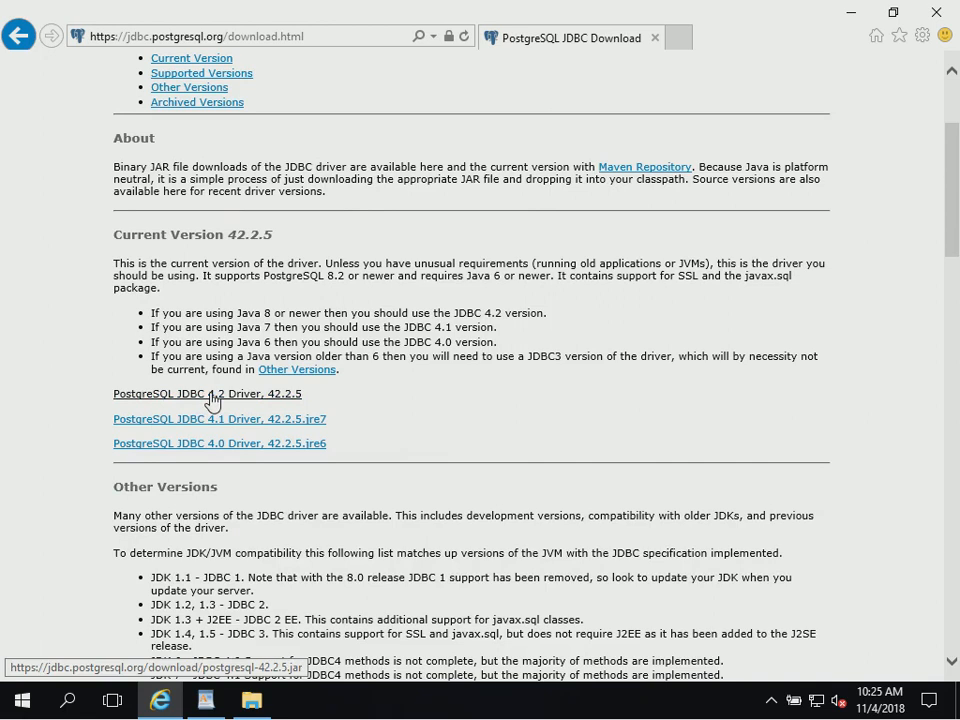
{"action": "left_click", "coordinate": [253, 700]}
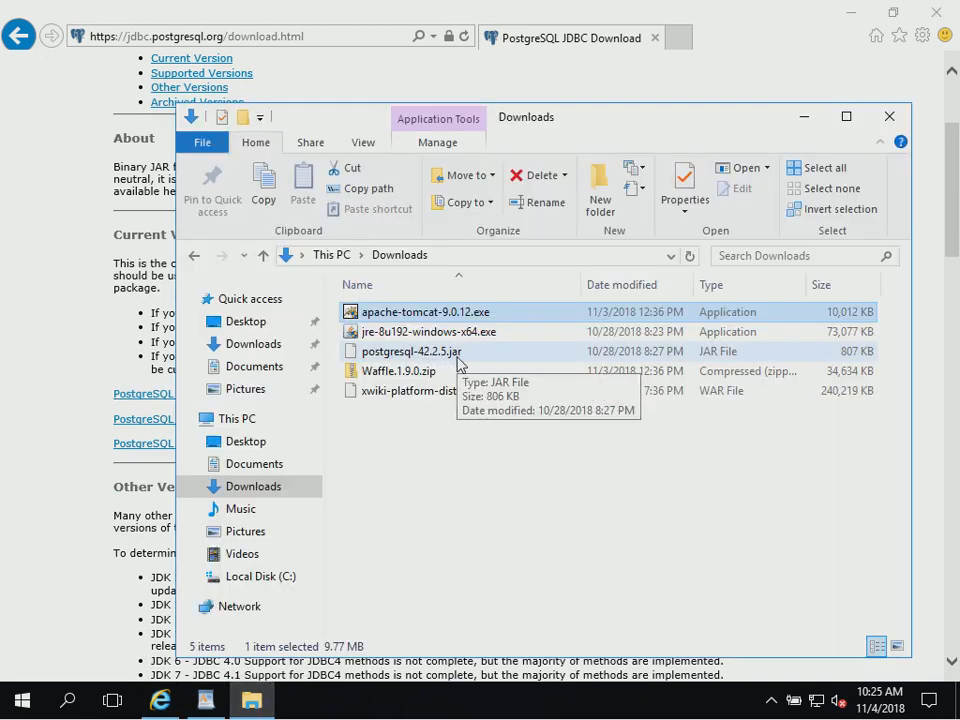
Copy postgresql-42.2.5.jar and browse to C:\Program Files\Tomcat\lib.
{"action": "left_click", "coordinate": [458, 354]}
{"action": "right_click", "coordinate": [458, 355]}
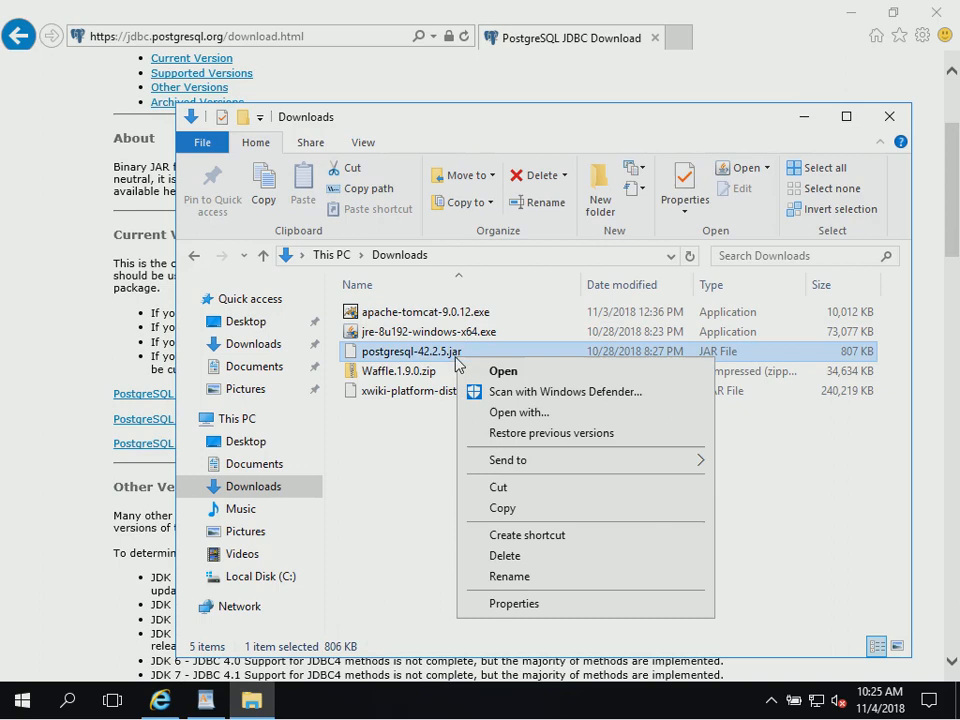
{"action": "left_click", "coordinate": [502, 508]}
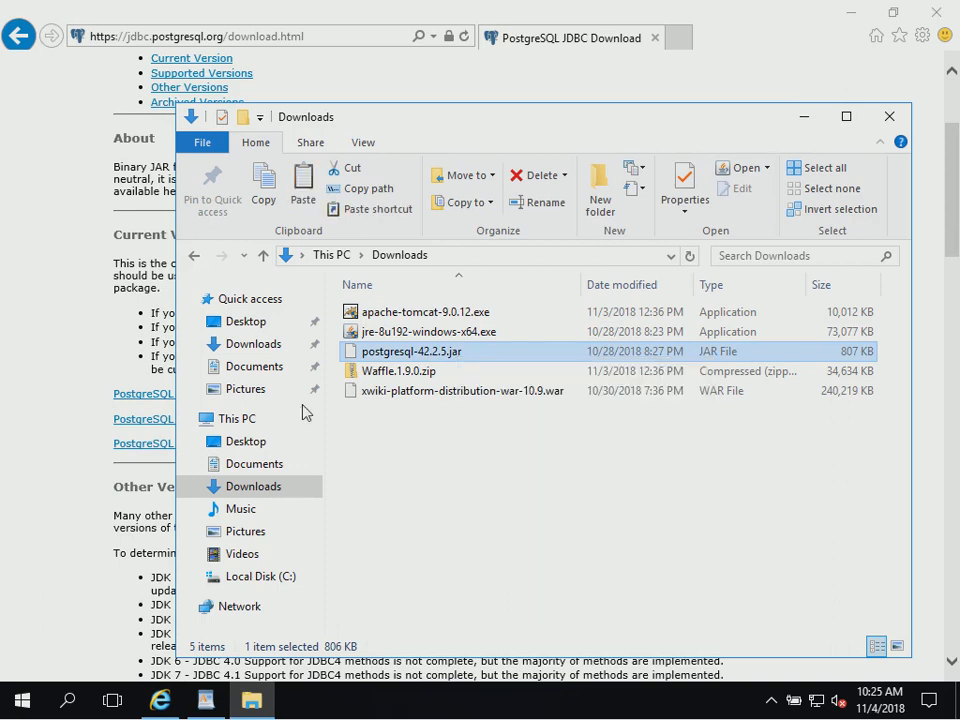
{"action": "left_click", "coordinate": [262, 577]}
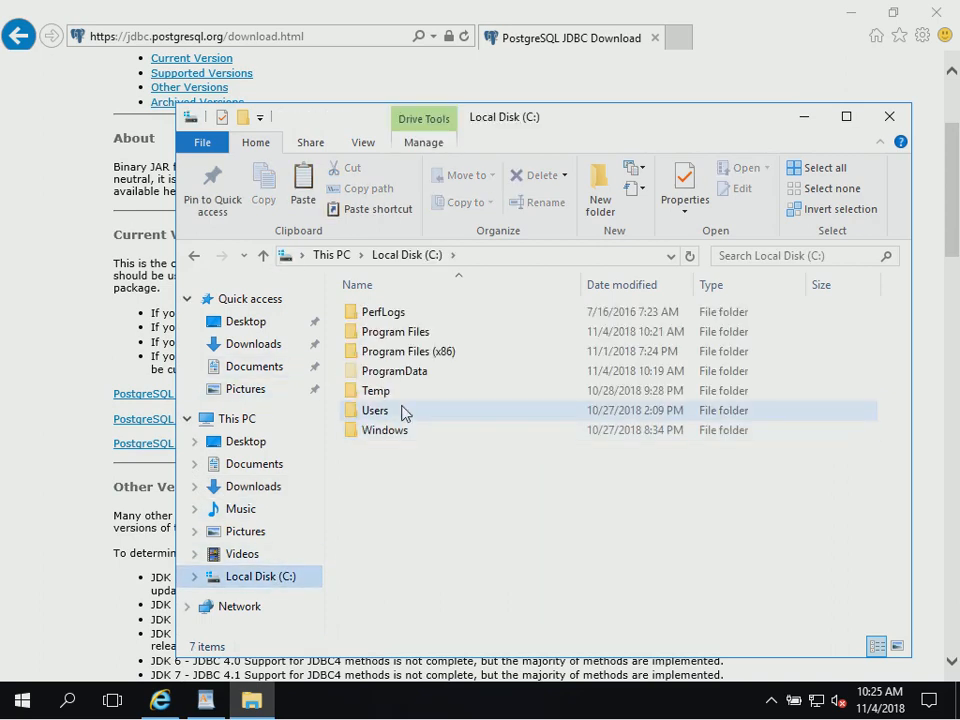
{"action": "double_click", "coordinate": [403, 334]}
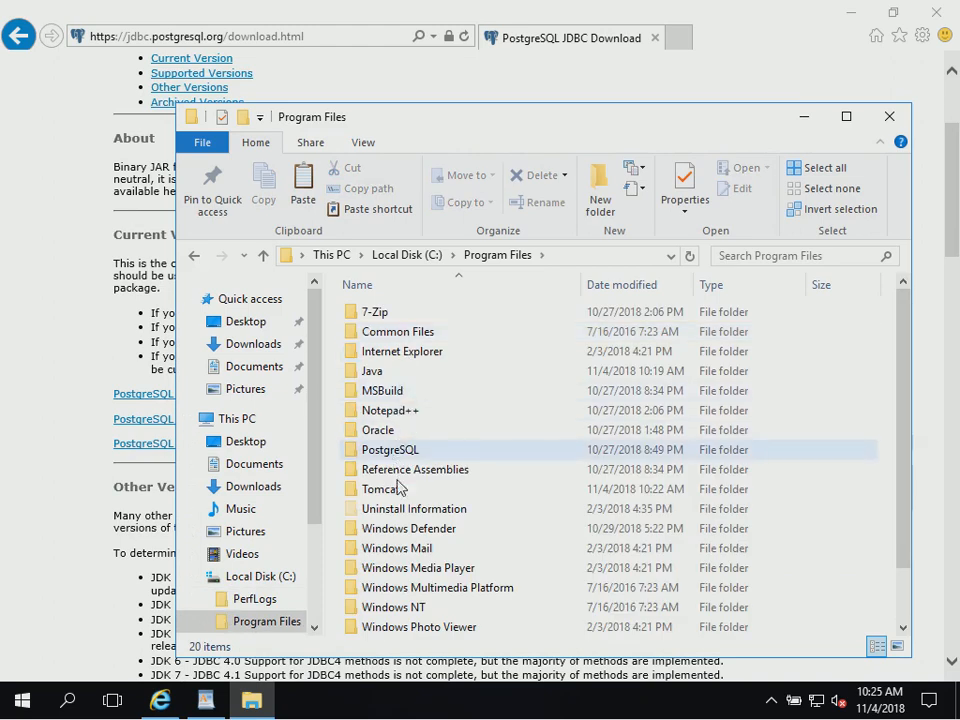
{"action": "double_click", "coordinate": [396, 489]}
{"action": "double_click", "coordinate": [386, 352]}
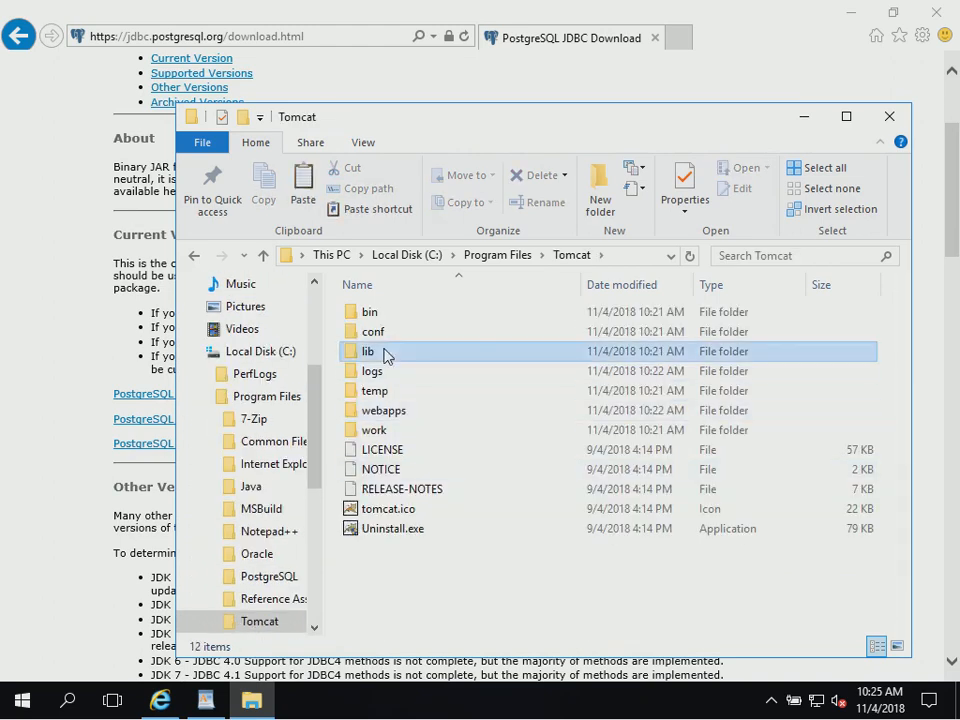
Paste the JDBC driver jar into Tomcat's lib folder and restart Internet Explorer.
{"action": "left_click_drag", "start_coordinate": [318, 400], "coordinate": [270, 446]}
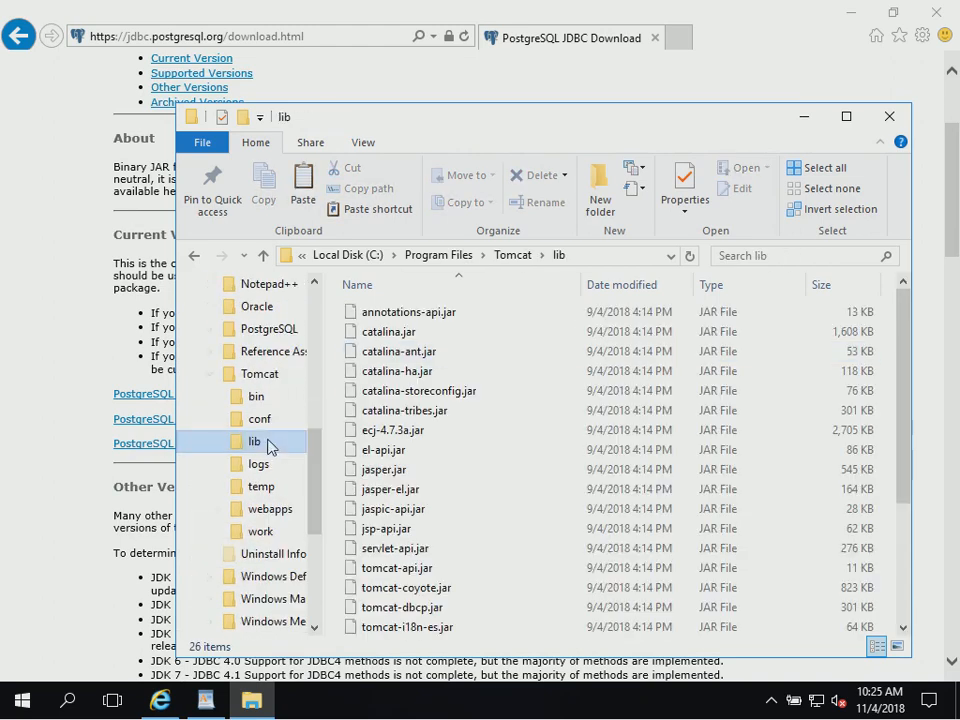
{"action": "right_click", "coordinate": [268, 443]}
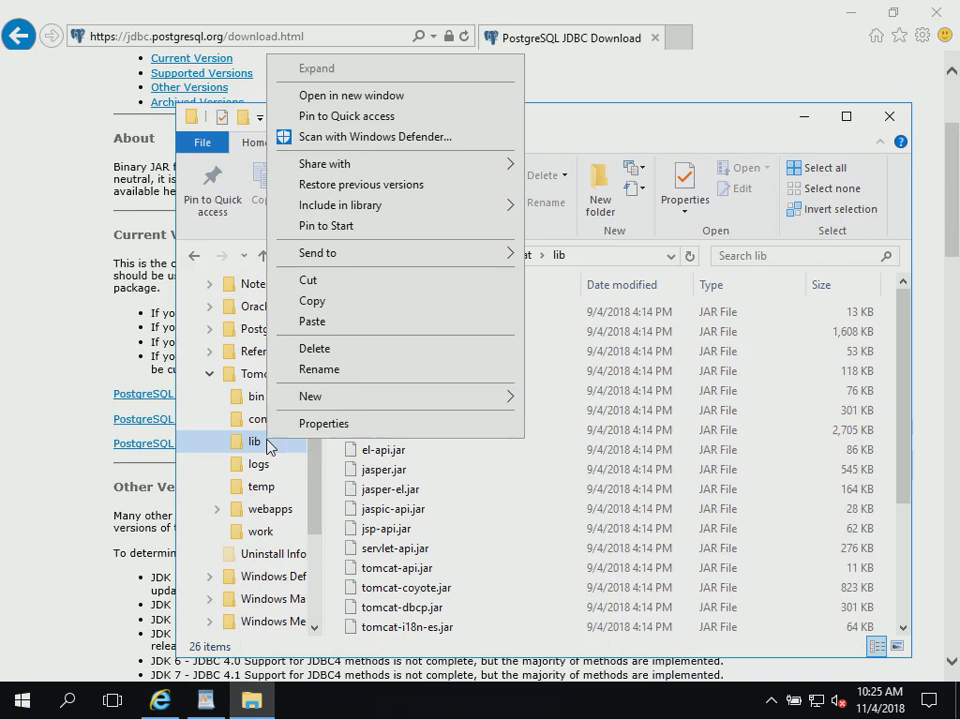
{"action": "left_click", "coordinate": [374, 323]}
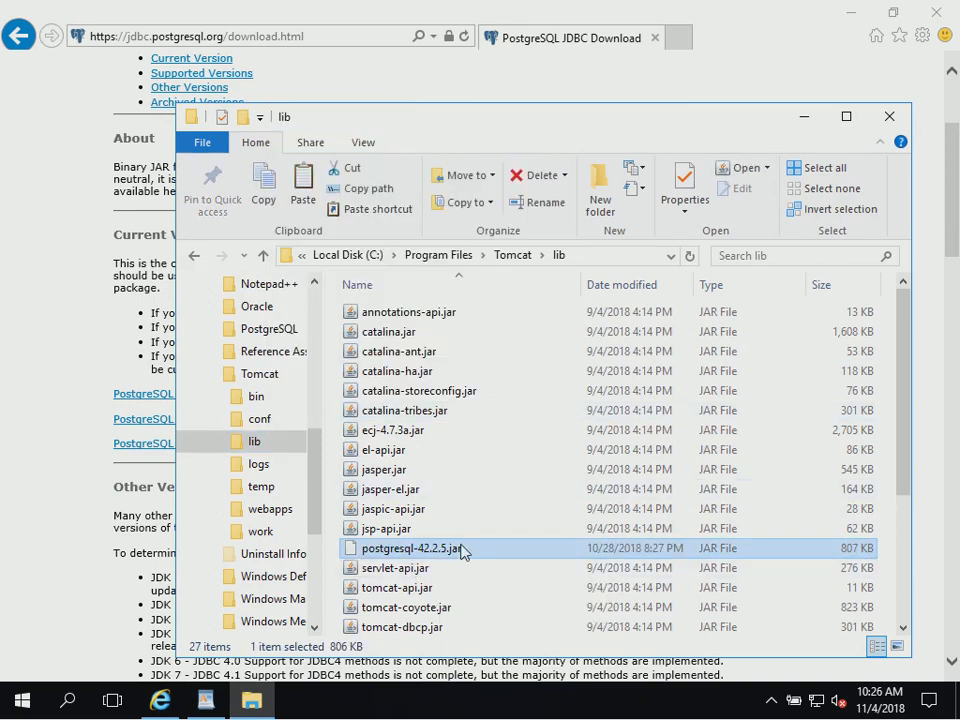
{"action": "left_click", "coordinate": [936, 12]}
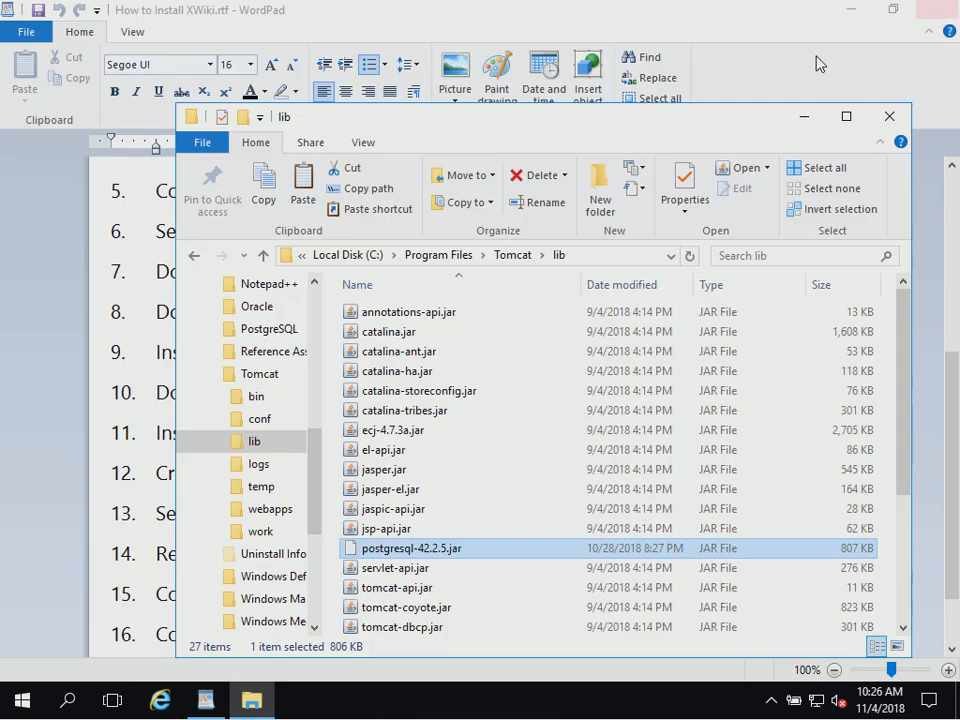
{"action": "left_click", "coordinate": [165, 701]}
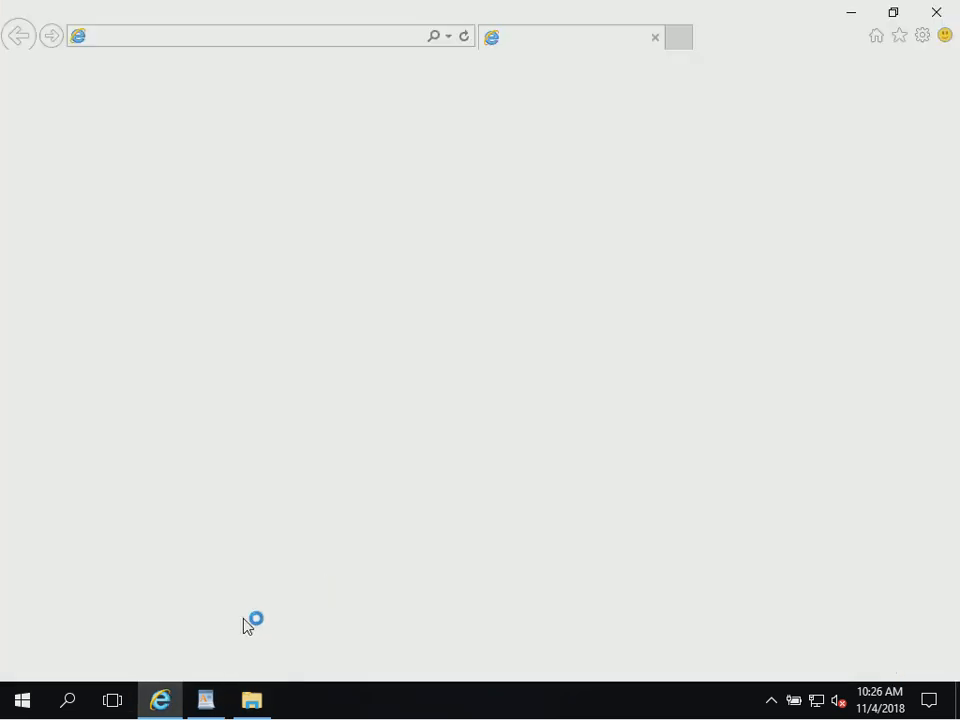
Close Internet Explorer and bring up the Waffle GitHub link in step 8 of the WordPad checklist.
{"action": "left_click", "coordinate": [938, 17]}
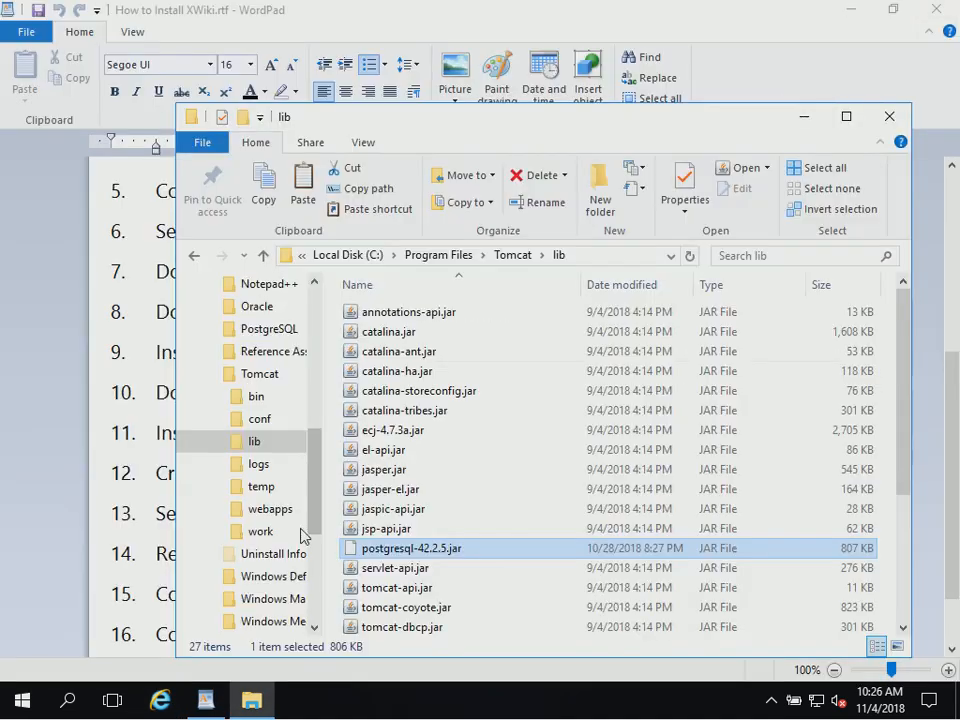
{"action": "left_click", "coordinate": [207, 701]}
{"action": "left_click", "coordinate": [561, 426]}
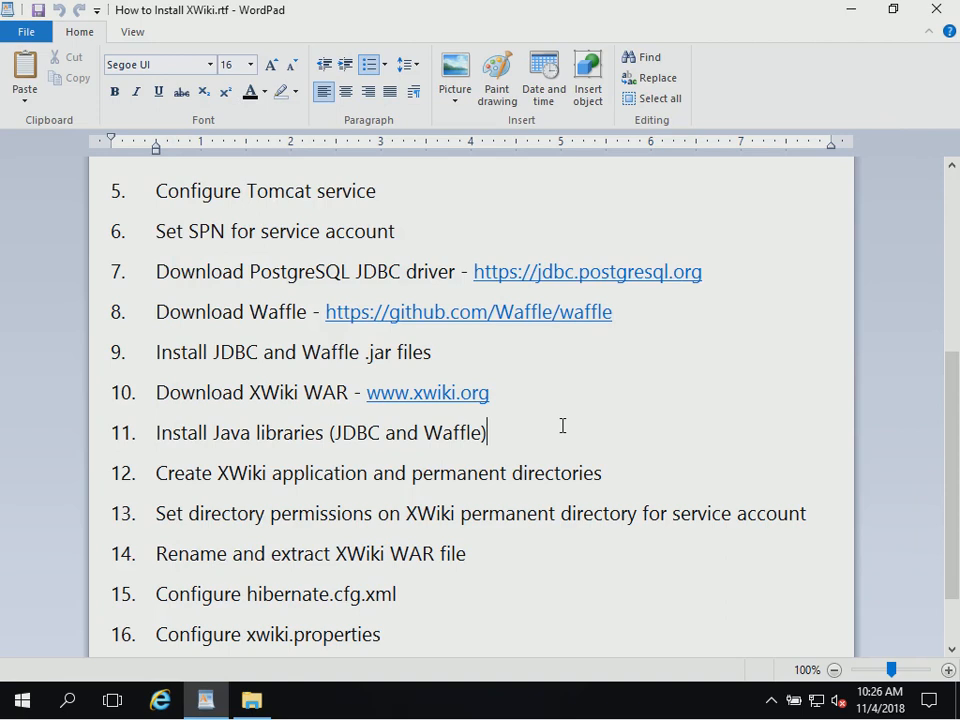
{"action": "left_click", "coordinate": [570, 394]}
{"action": "scroll", "coordinate": [572, 392], "scroll_direction": "down", "scroll_amount": 1}
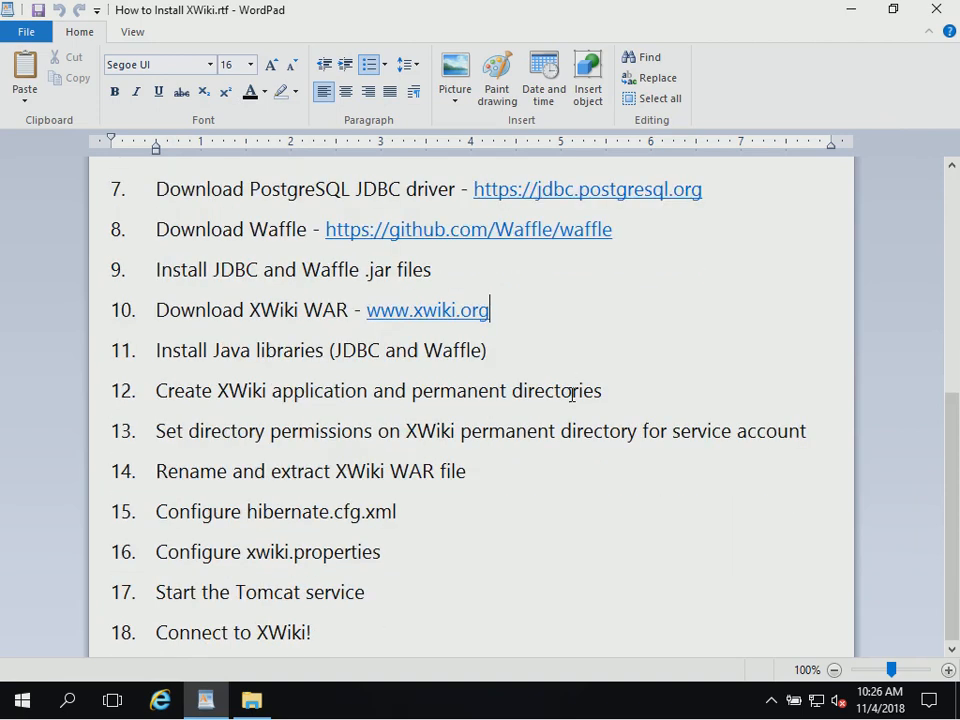
{"action": "scroll", "coordinate": [543, 480], "scroll_direction": "up", "scroll_amount": 2}
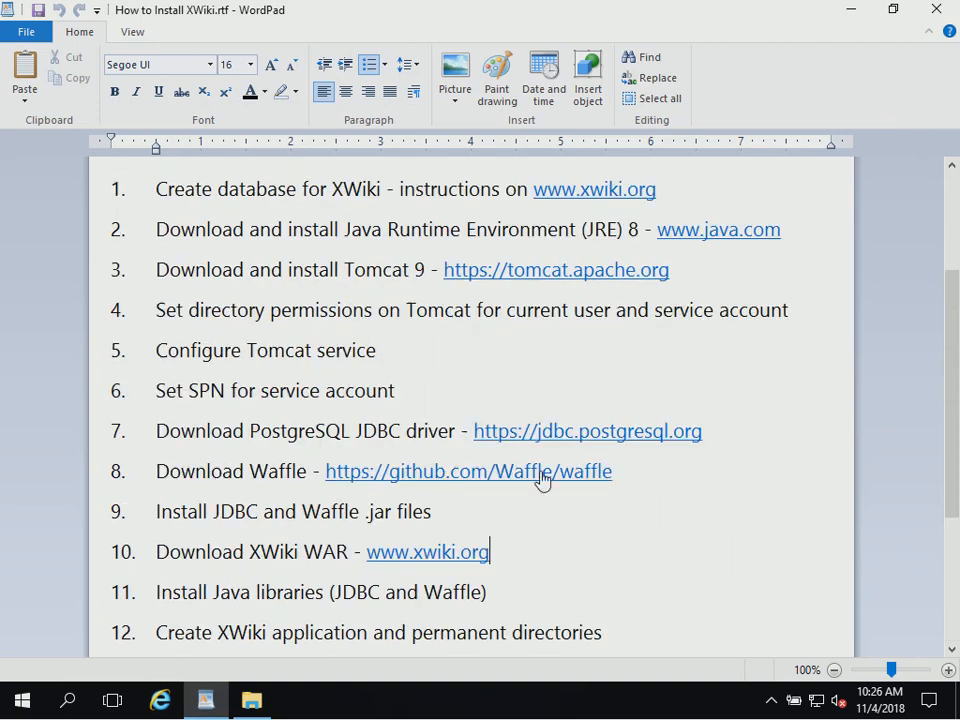
Open github.com/Waffle/waffle in Internet Explorer and scroll to the Essentials Download Version 1.9.0 link.
{"action": "left_click", "coordinate": [441, 479]}
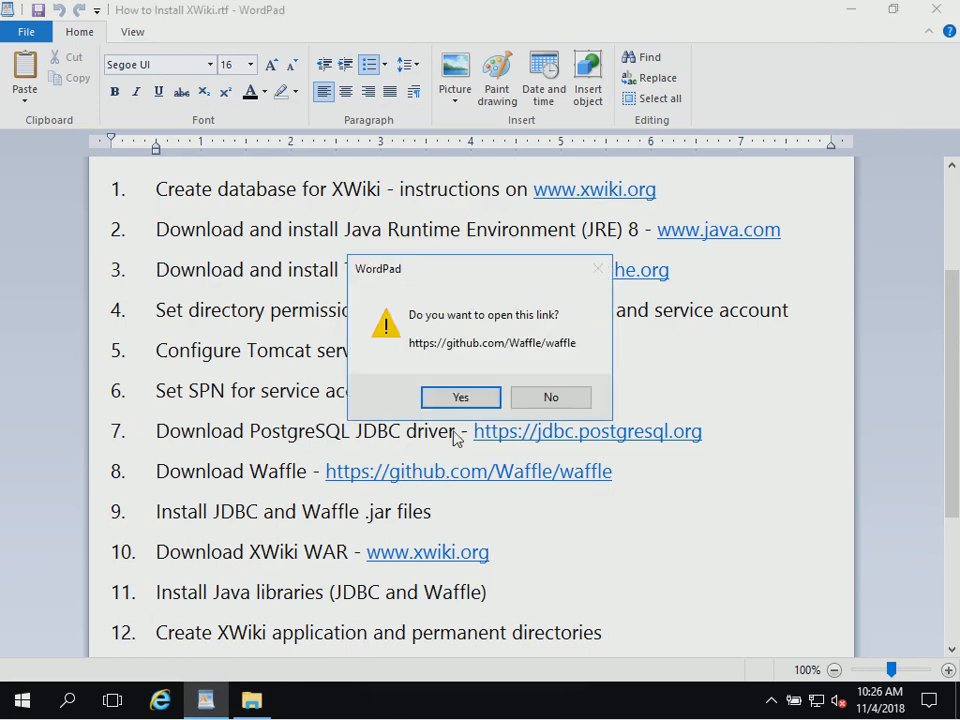
{"action": "left_click", "coordinate": [462, 395]}
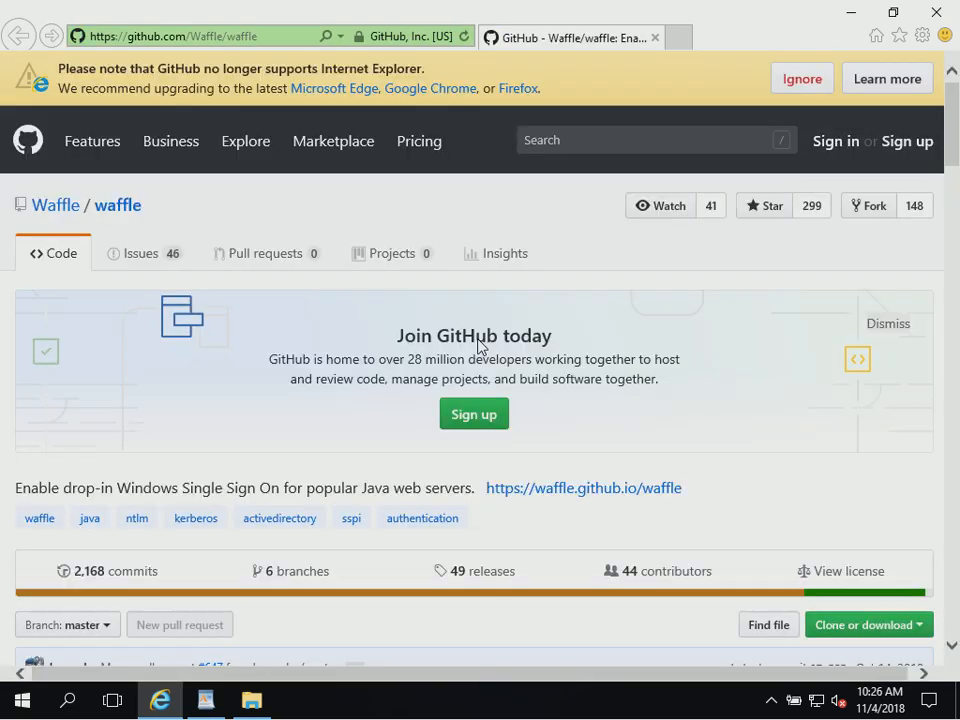
{"action": "scroll", "coordinate": [420, 377], "scroll_direction": "down", "scroll_amount": 15}
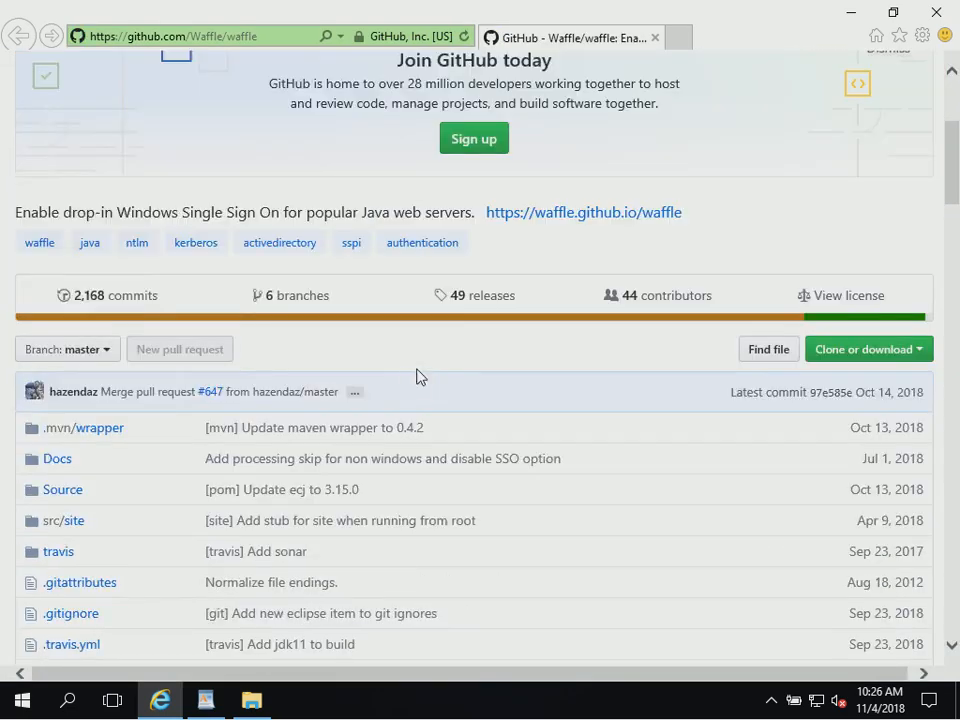
{"action": "scroll", "coordinate": [420, 377], "scroll_direction": "down", "scroll_amount": 5}
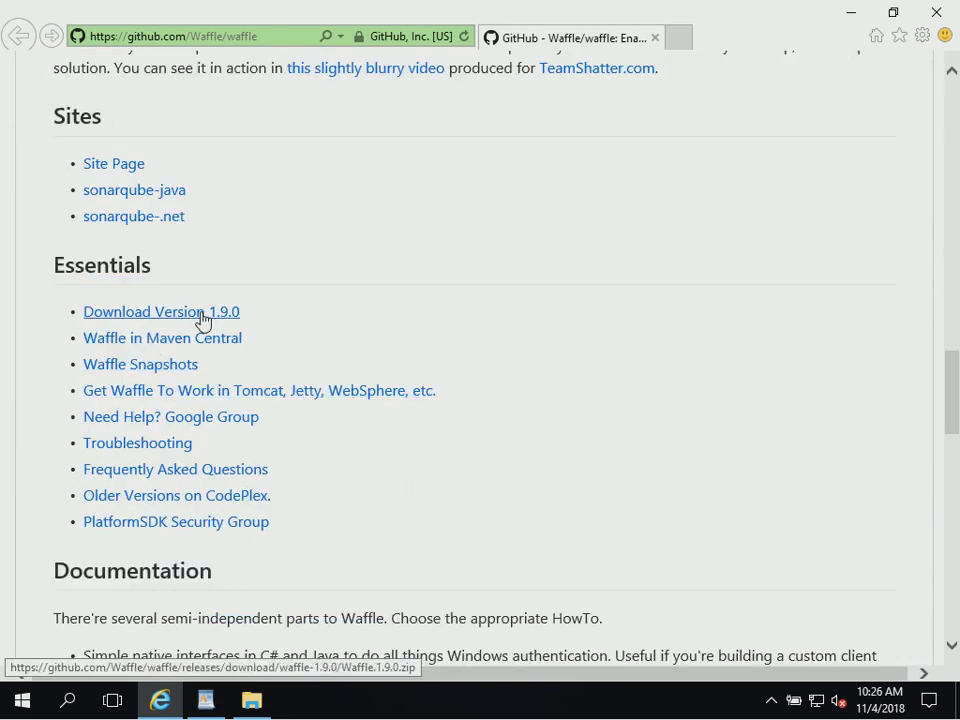
Extract Waffle.1.9.0.zip into the Downloads folder, with Show extracted files unticked.
{"action": "left_click", "coordinate": [256, 700]}
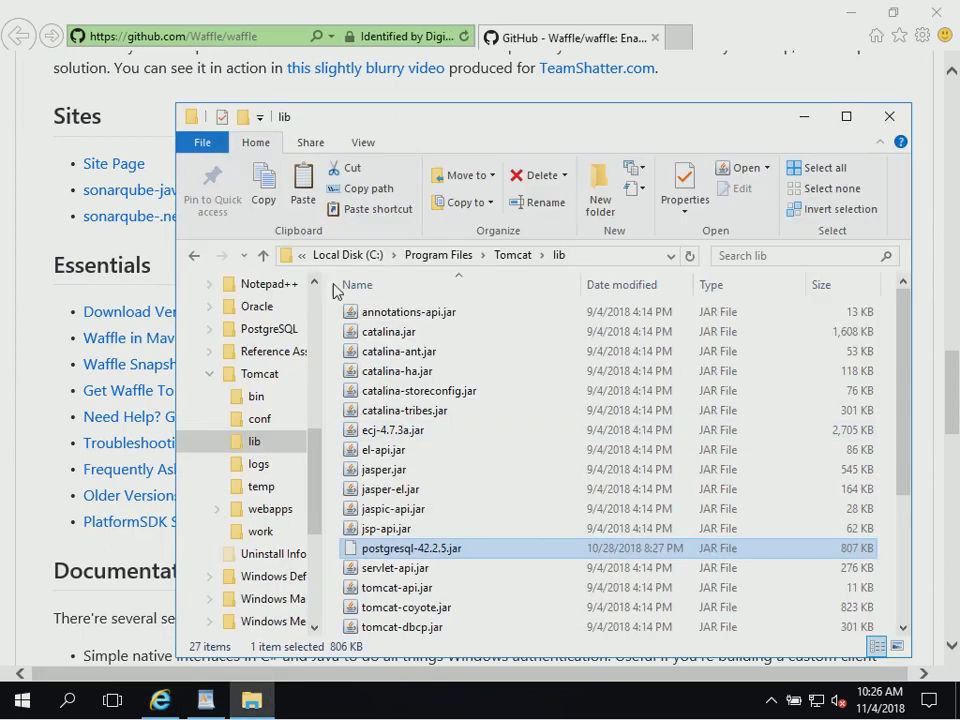
{"action": "scroll", "coordinate": [317, 321], "scroll_direction": "up", "scroll_amount": 7}
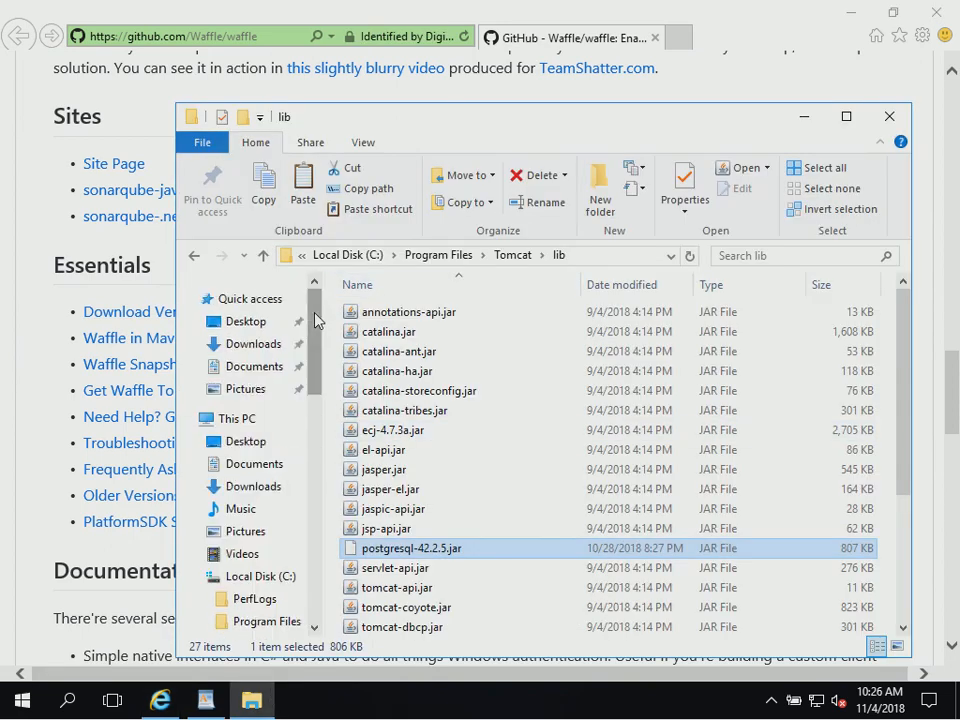
{"action": "left_click", "coordinate": [253, 343]}
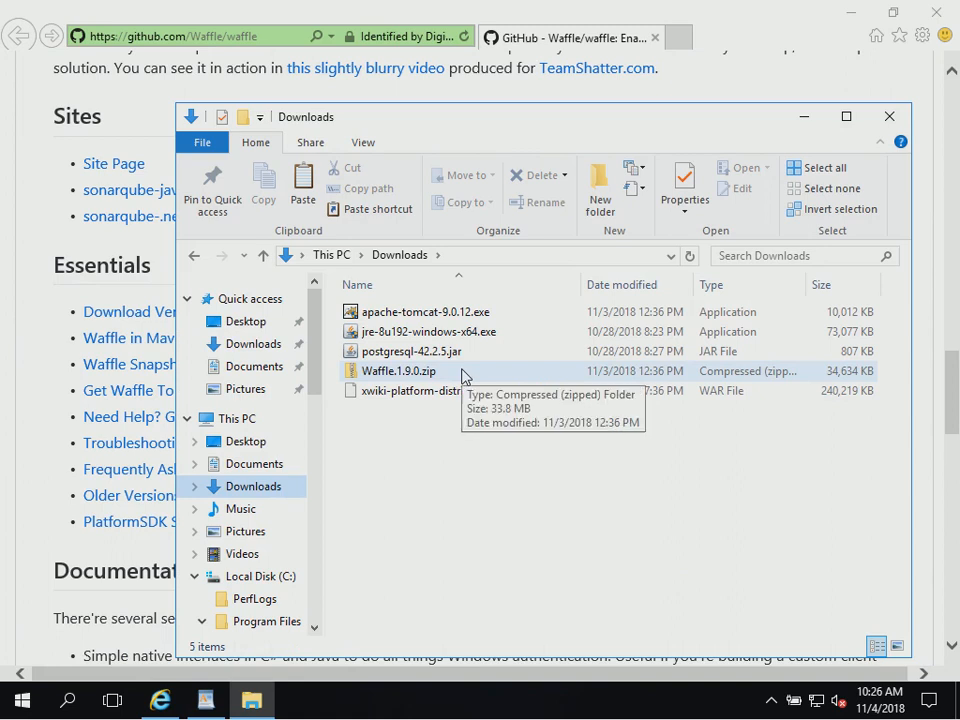
{"action": "right_click", "coordinate": [462, 373]}
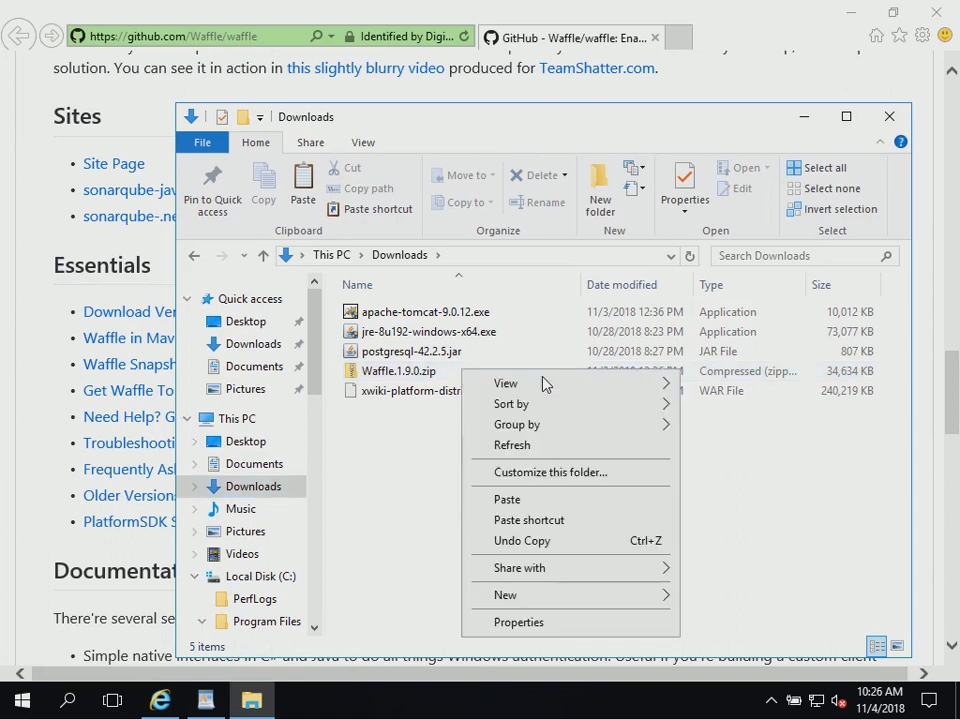
{"action": "right_click", "coordinate": [418, 373]}
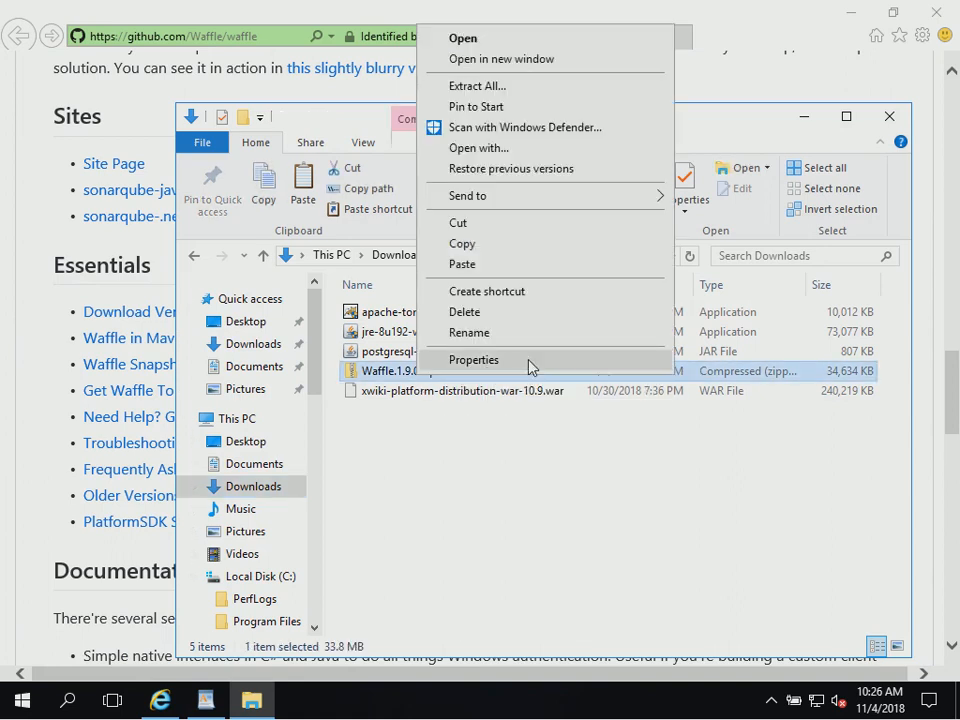
{"action": "left_click", "coordinate": [526, 90]}
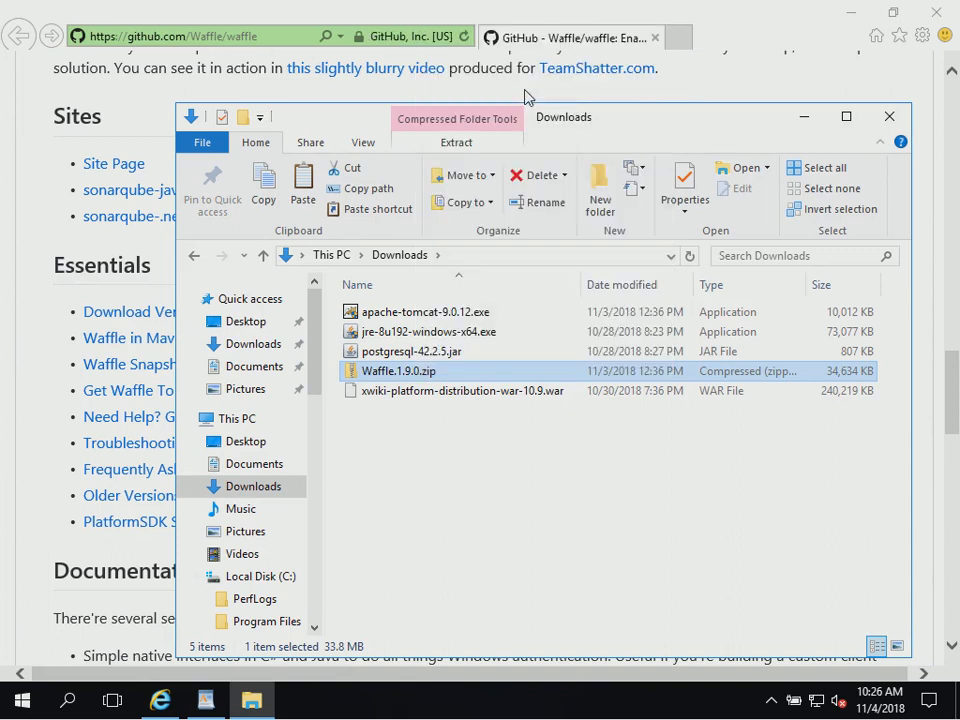
{"action": "left_click", "coordinate": [235, 313]}
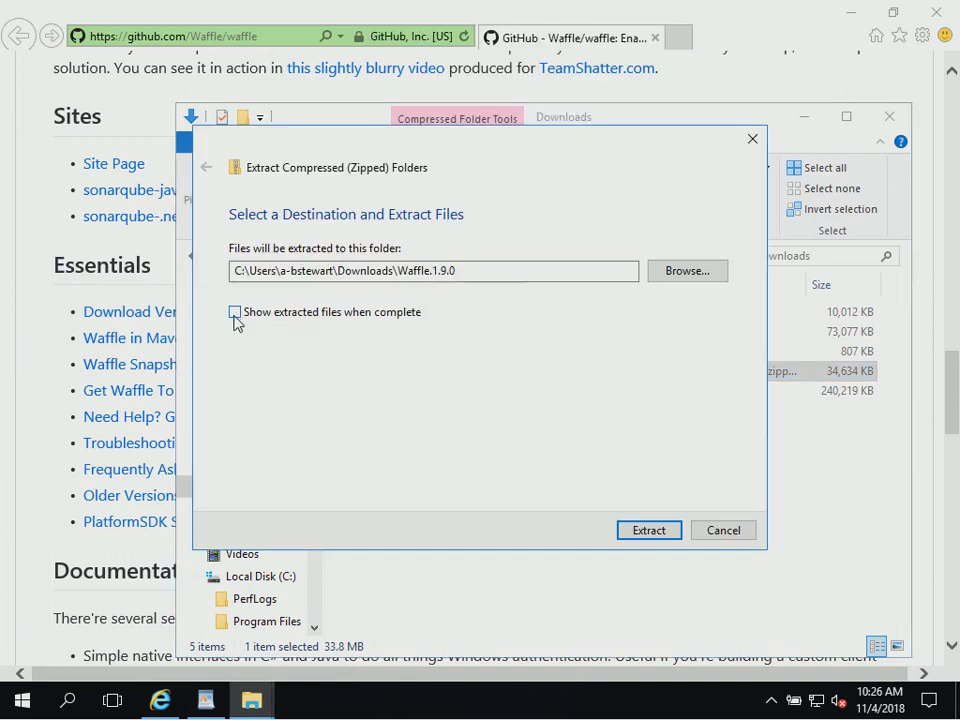
{"action": "left_click", "coordinate": [431, 271]}
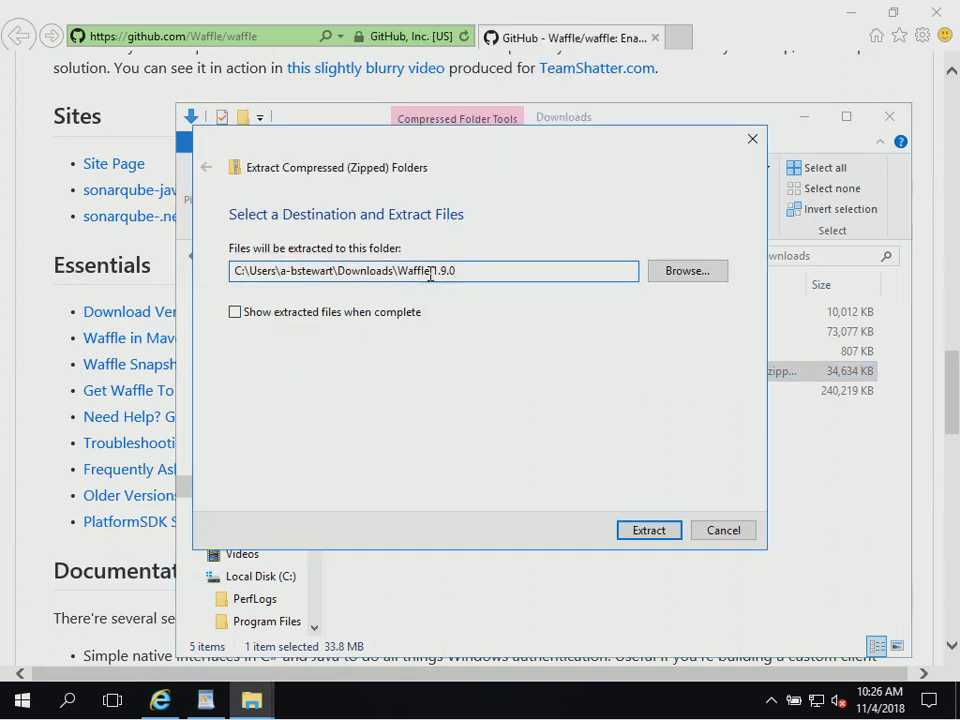
{"action": "left_click_drag", "start_coordinate": [431, 271], "coordinate": [489, 272]}
{"action": "key", "text": "BackSpace"}
{"action": "key", "text": "BackSpace"}
{"action": "key", "text": "BackSpace"}
{"action": "key", "text": "BackSpace"}
{"action": "key", "text": "BackSpace"}
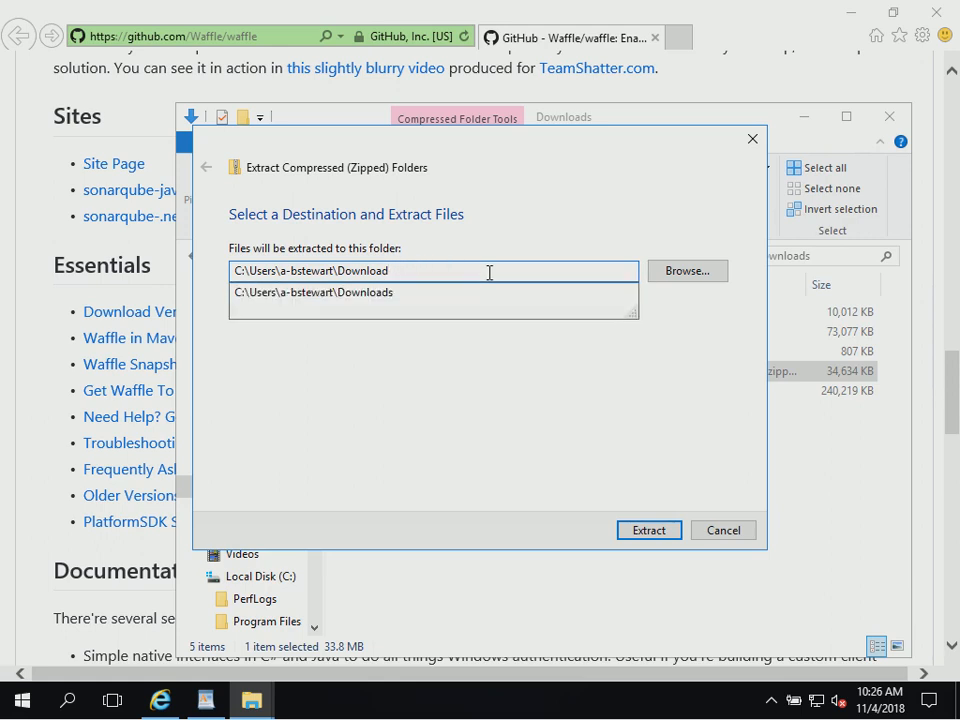
{"action": "type", "text": "s"}
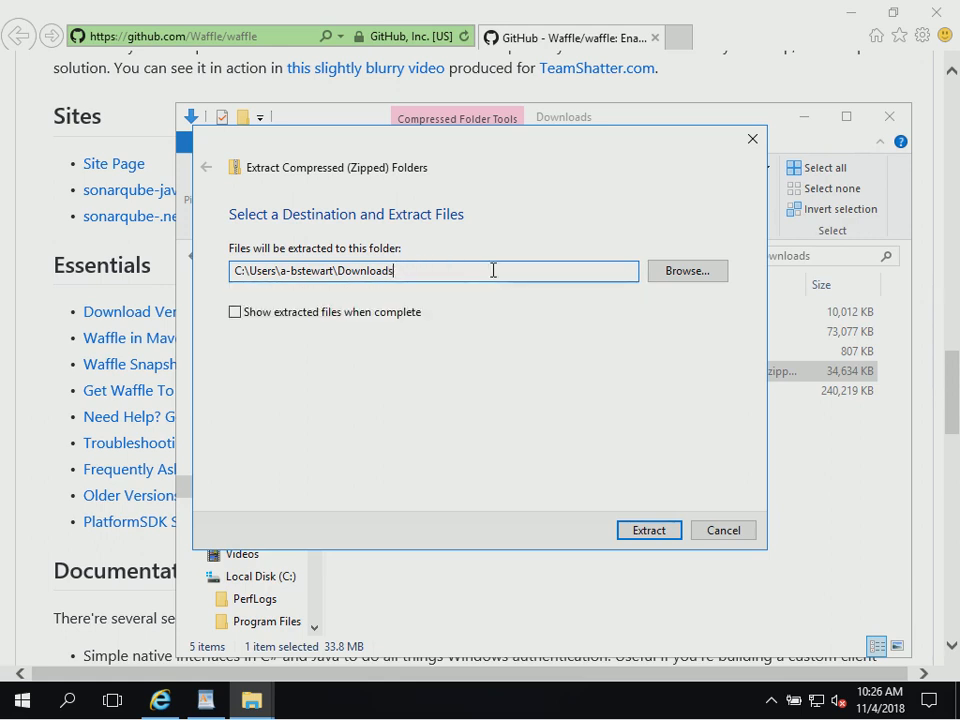
{"action": "left_click", "coordinate": [648, 530]}
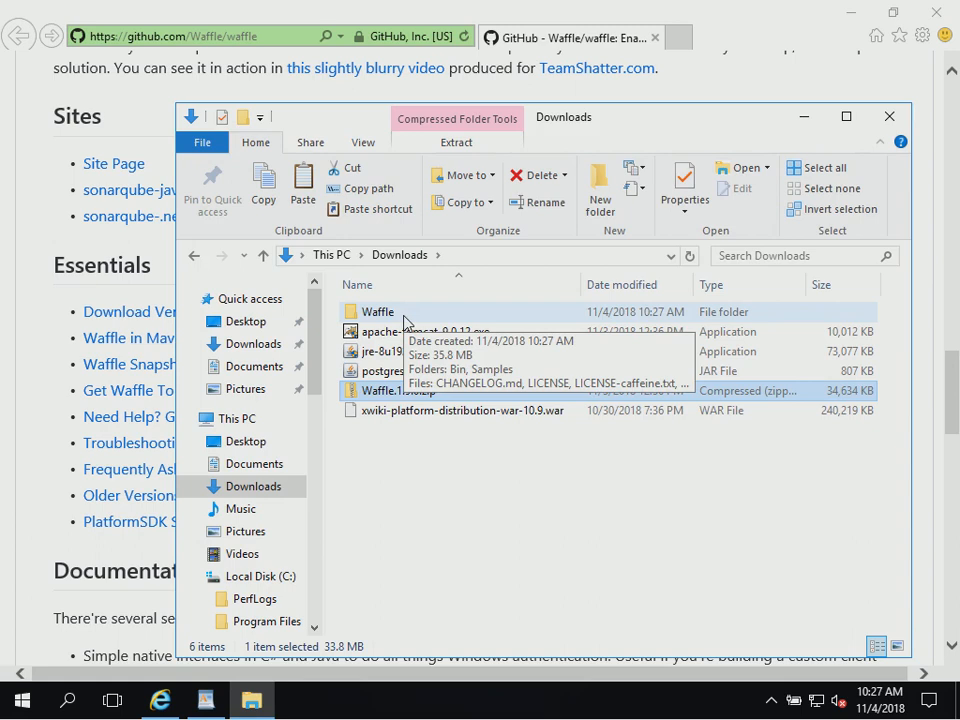
Copy waffle-tomcat9-1.9.0.jar from the extracted Waffle\Bin folder.
{"action": "double_click", "coordinate": [405, 318]}
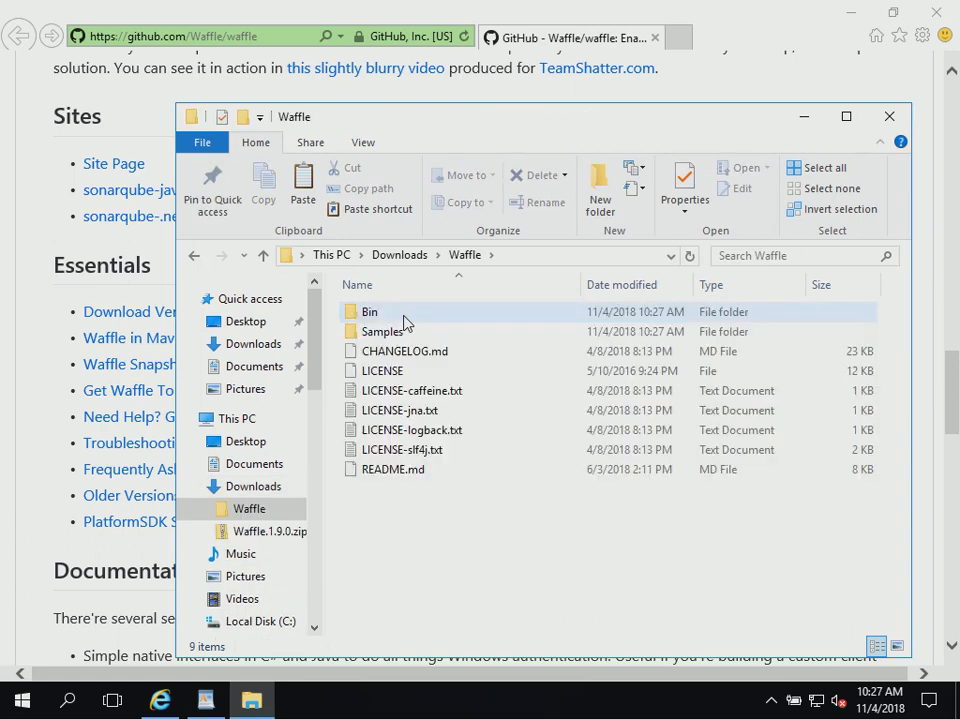
{"action": "double_click", "coordinate": [403, 316]}
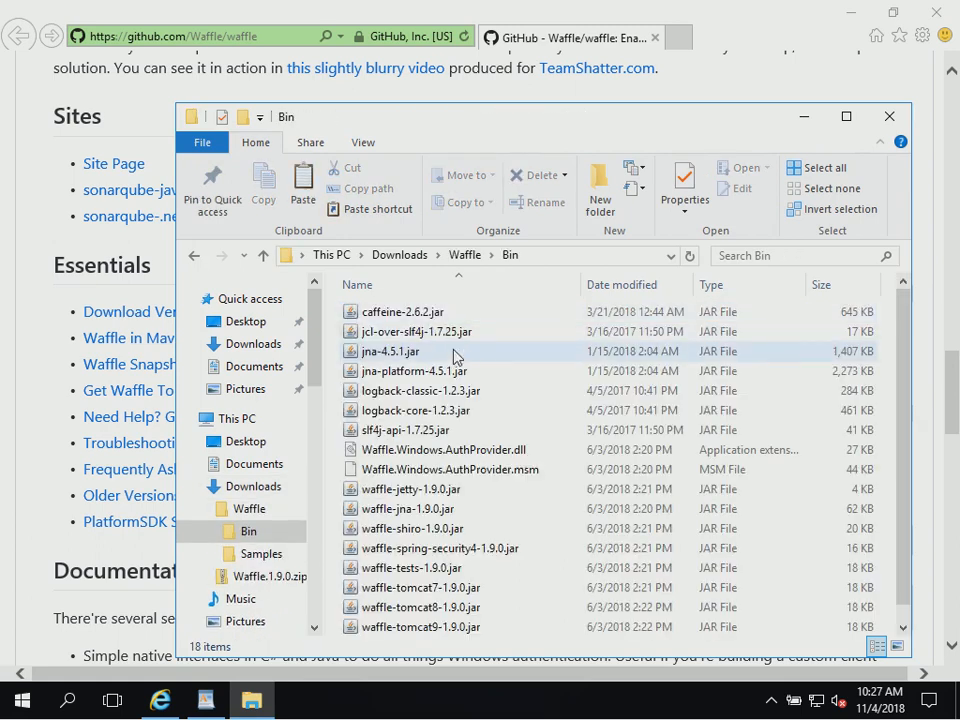
{"action": "left_click", "coordinate": [902, 626]}
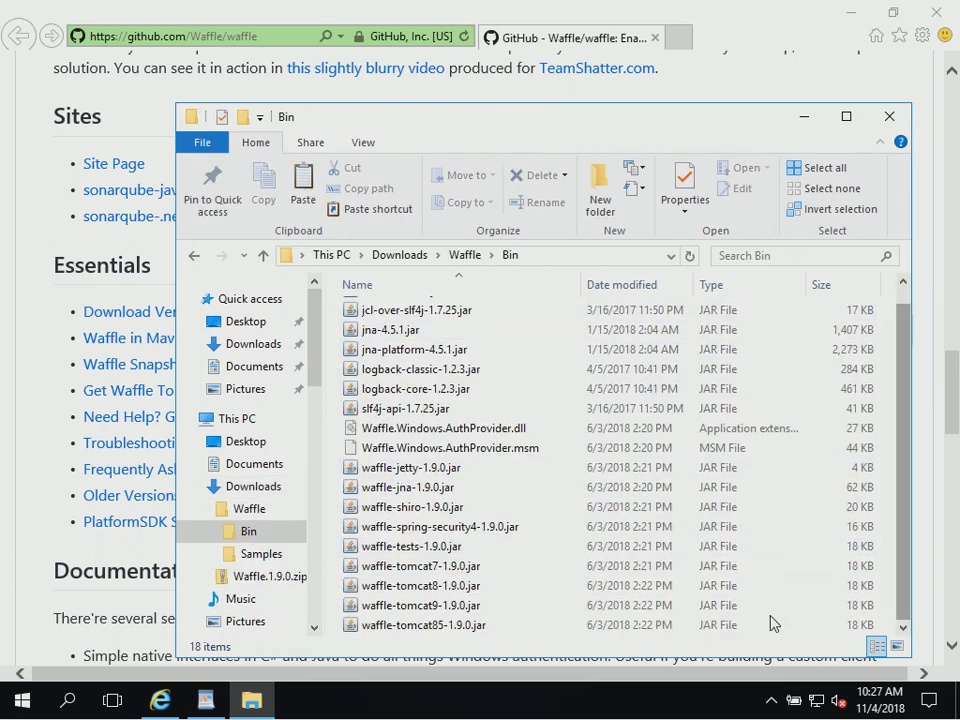
{"action": "right_click", "coordinate": [410, 614]}
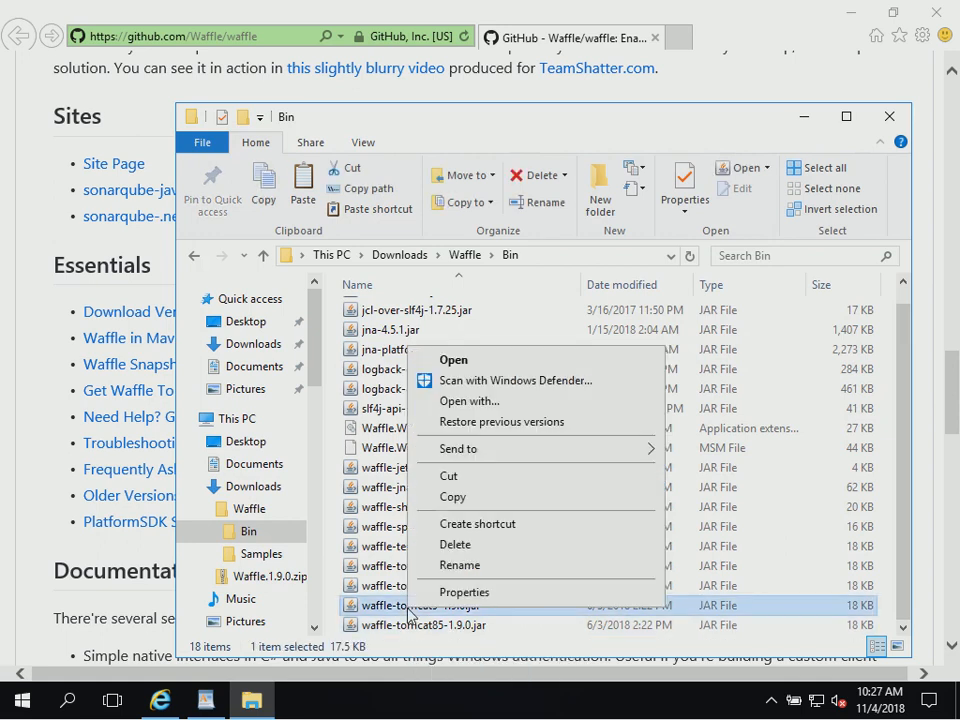
{"action": "left_click", "coordinate": [463, 498]}
Paste the Waffle jar into Tomcat's lib folder, check it, then return to Downloads.
{"action": "left_click_drag", "start_coordinate": [315, 347], "coordinate": [324, 510]}
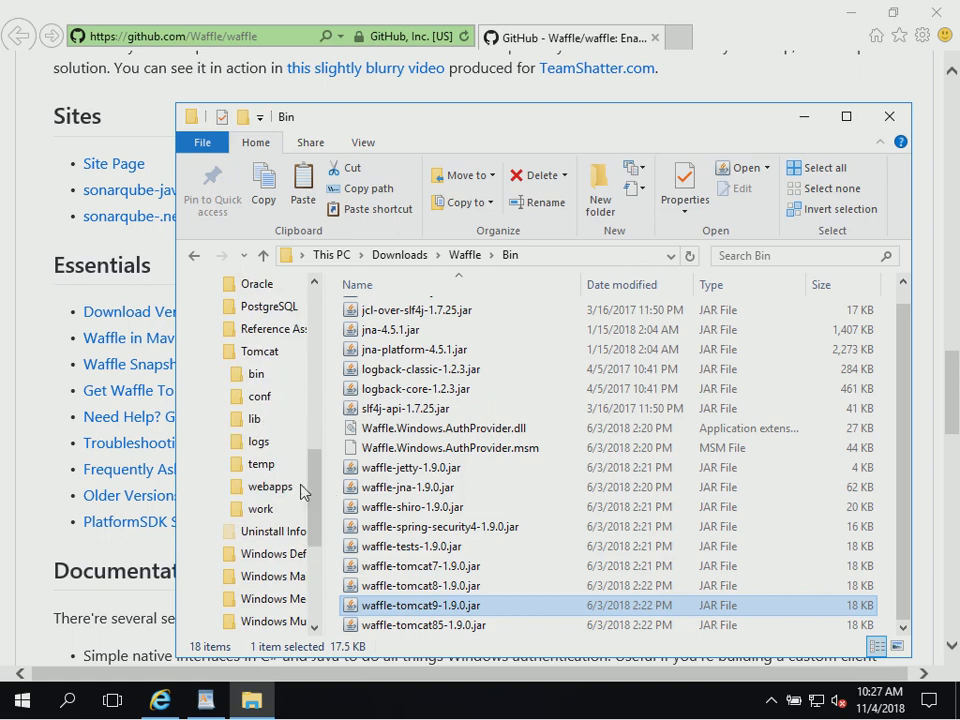
{"action": "right_click", "coordinate": [258, 425]}
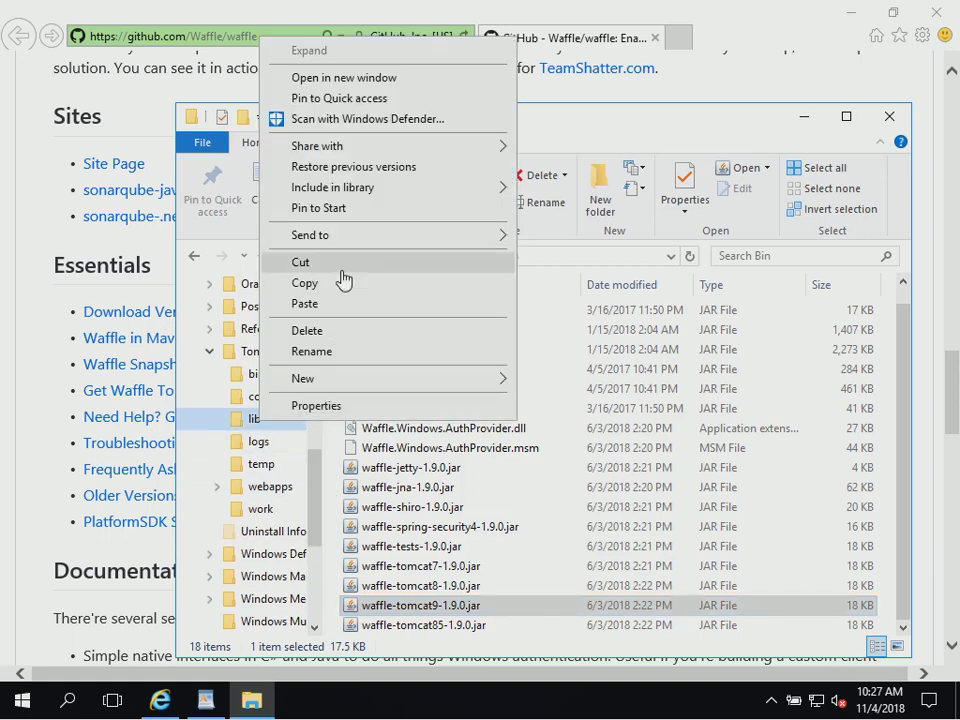
{"action": "left_click", "coordinate": [337, 306]}
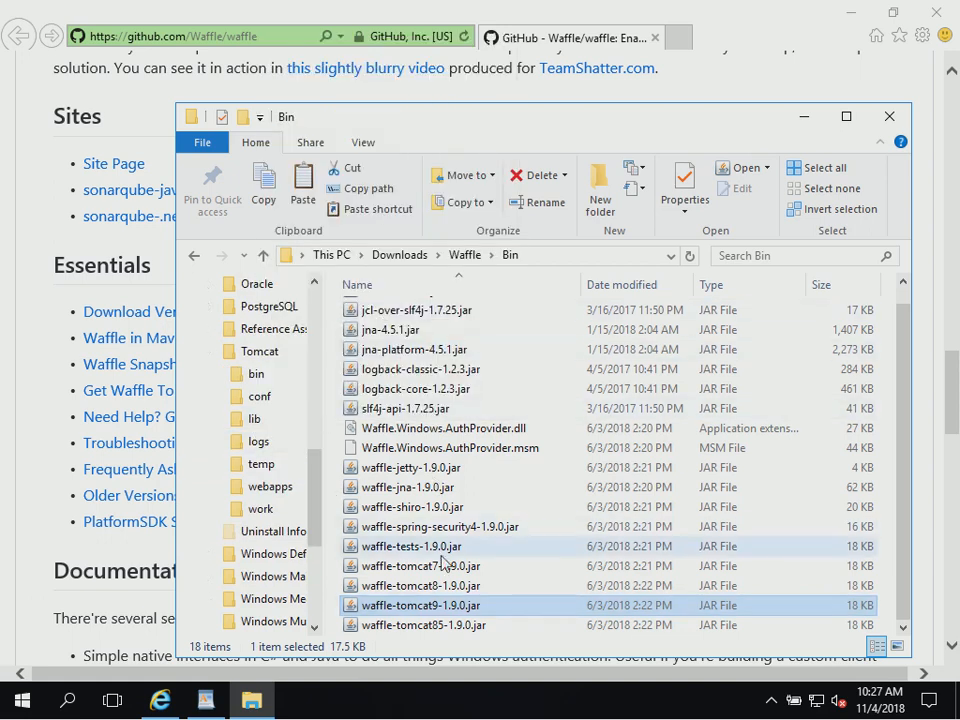
{"action": "left_click", "coordinate": [256, 421]}
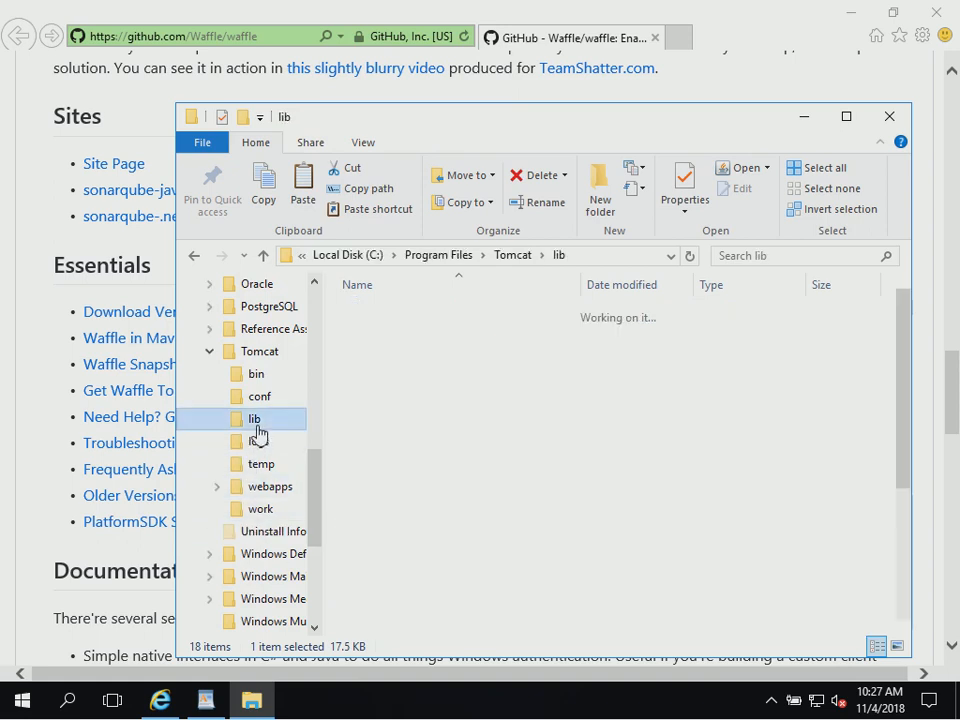
{"action": "left_click", "coordinate": [904, 621]}
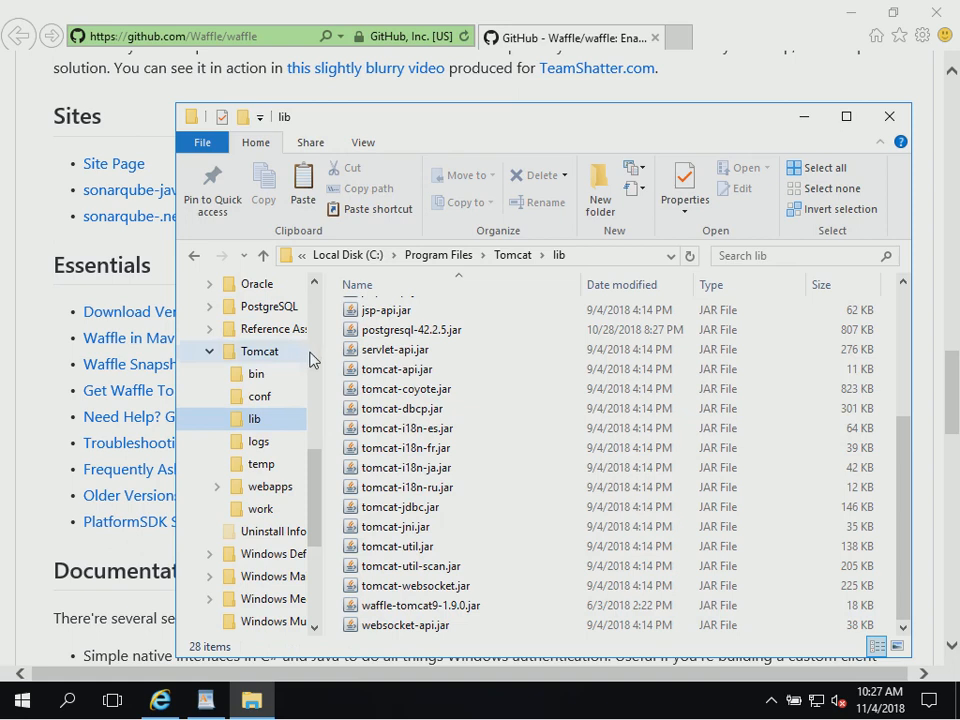
{"action": "scroll", "coordinate": [313, 325], "scroll_direction": "up", "scroll_amount": 8}
{"action": "scroll", "coordinate": [305, 340], "scroll_direction": "down", "scroll_amount": 1}
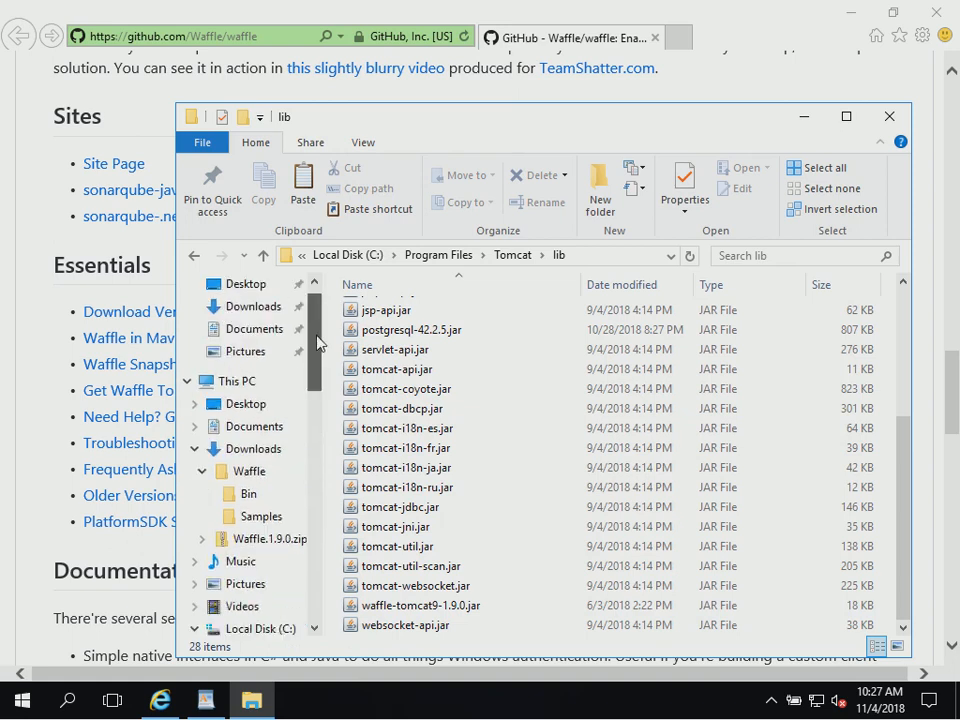
{"action": "left_click", "coordinate": [253, 381]}
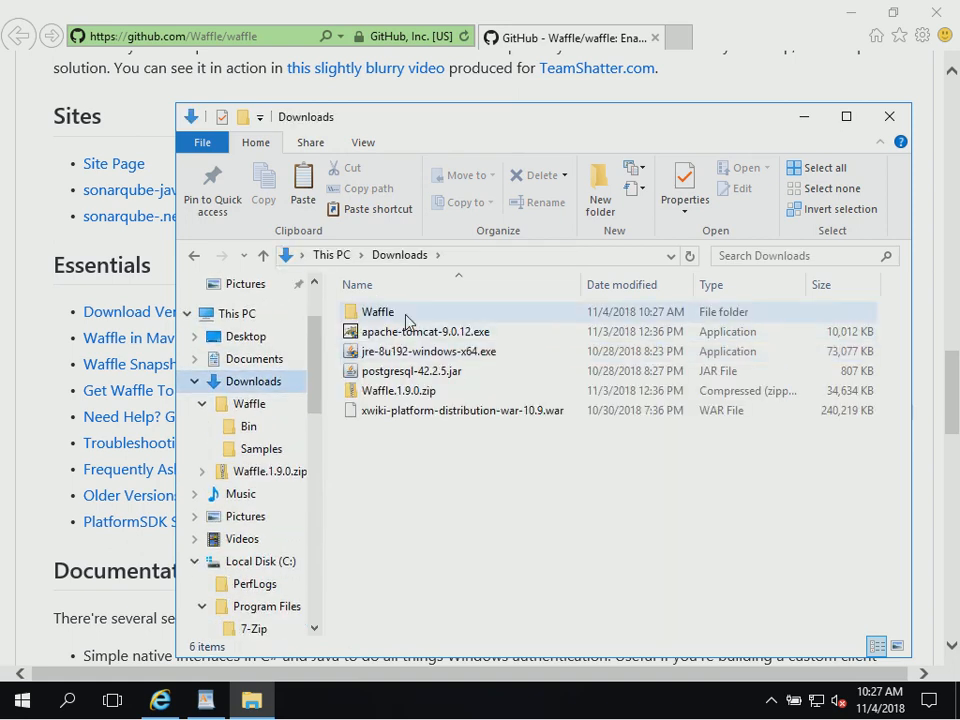
In Waffle\Samples, rename waffle-negotiate-1.9.0.war to waffle-negotiate-1.9.0.war.zip, accepting the extension change.
{"action": "left_click", "coordinate": [405, 318]}
{"action": "double_click", "coordinate": [405, 316]}
{"action": "double_click", "coordinate": [413, 332]}
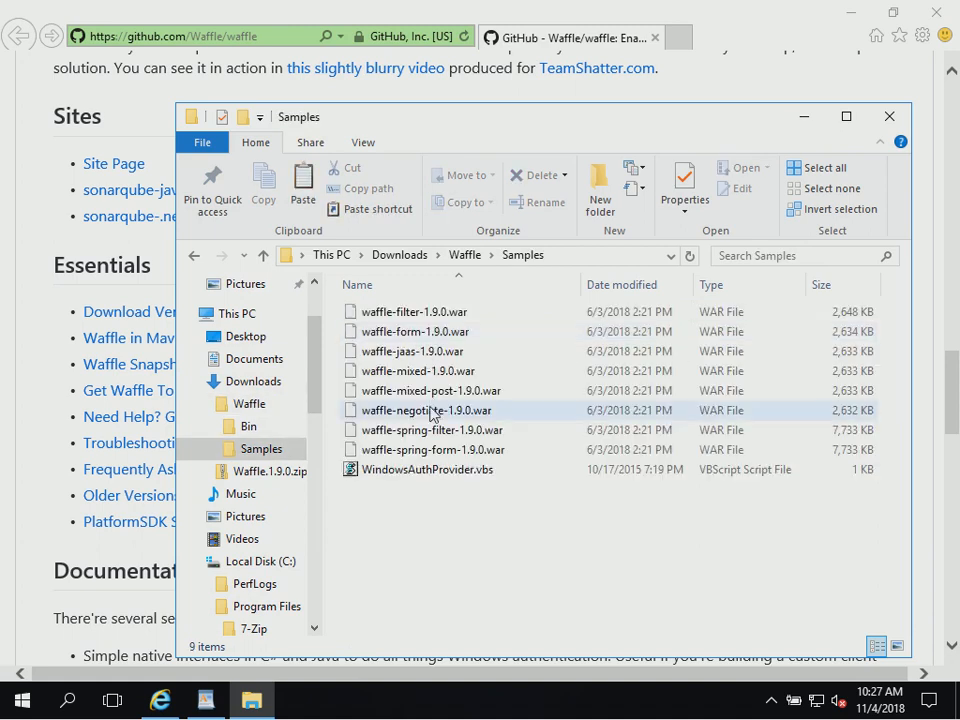
{"action": "right_click", "coordinate": [432, 412]}
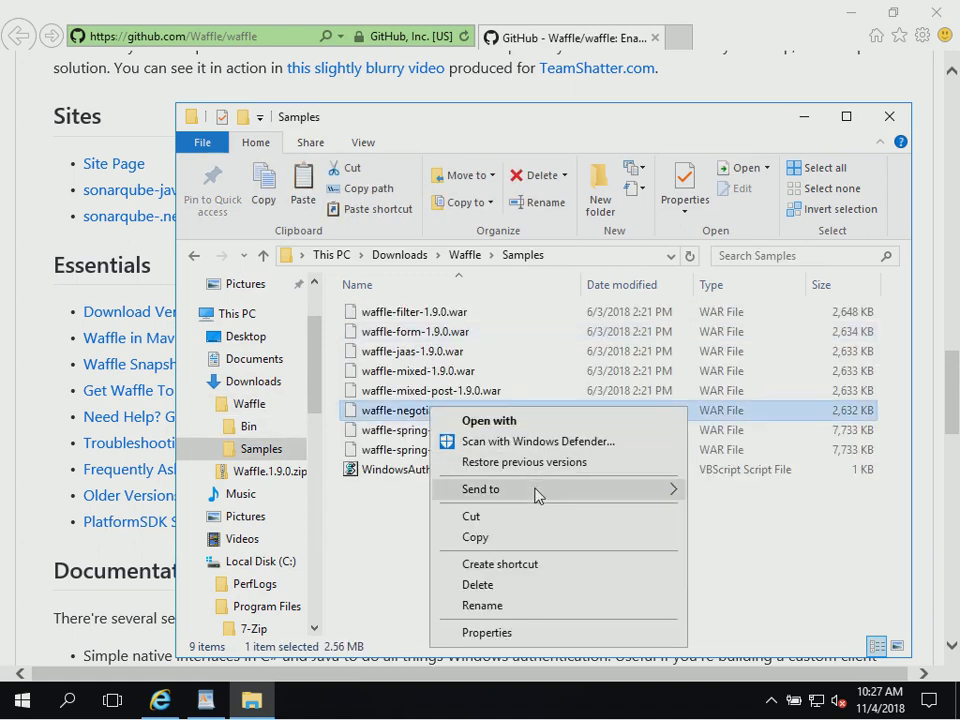
{"action": "mouse_move", "coordinate": [533, 497]}
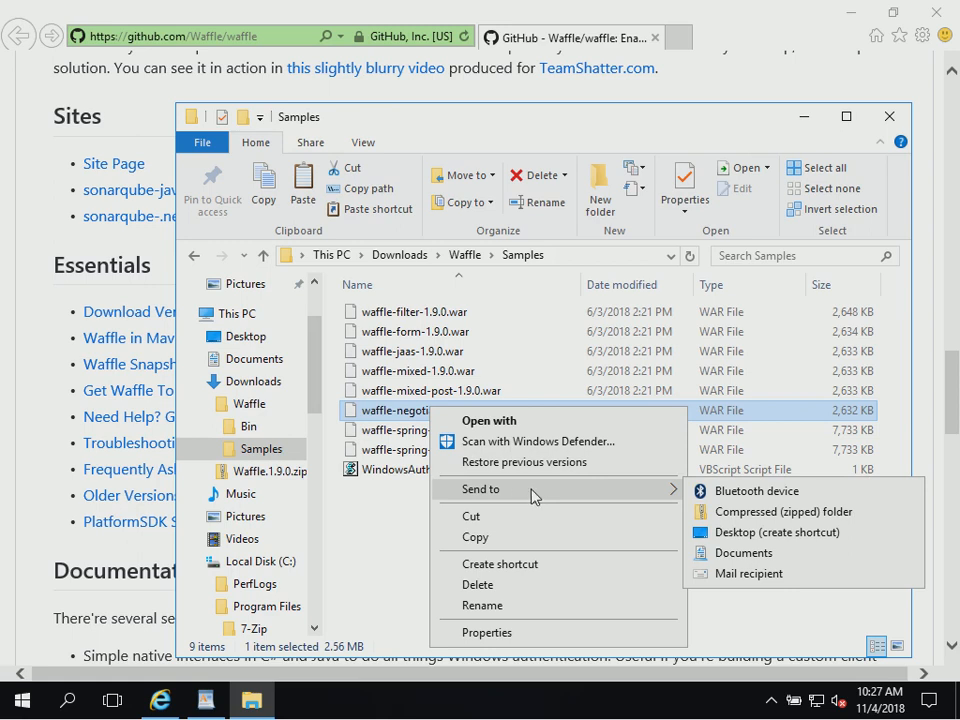
{"action": "left_click", "coordinate": [390, 432]}
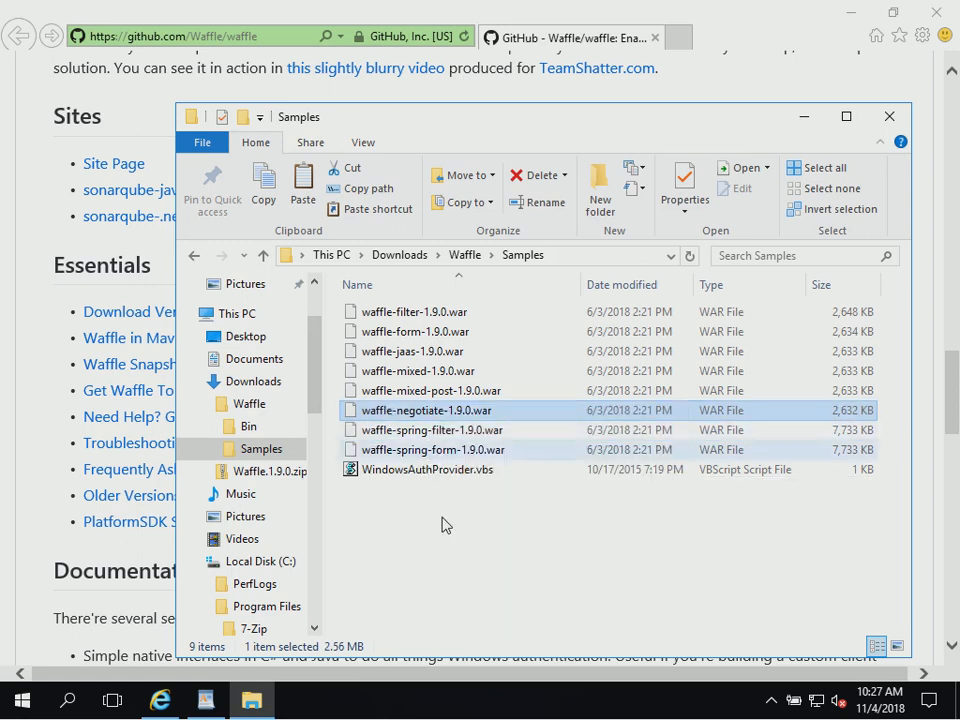
{"action": "key", "text": "F2"}
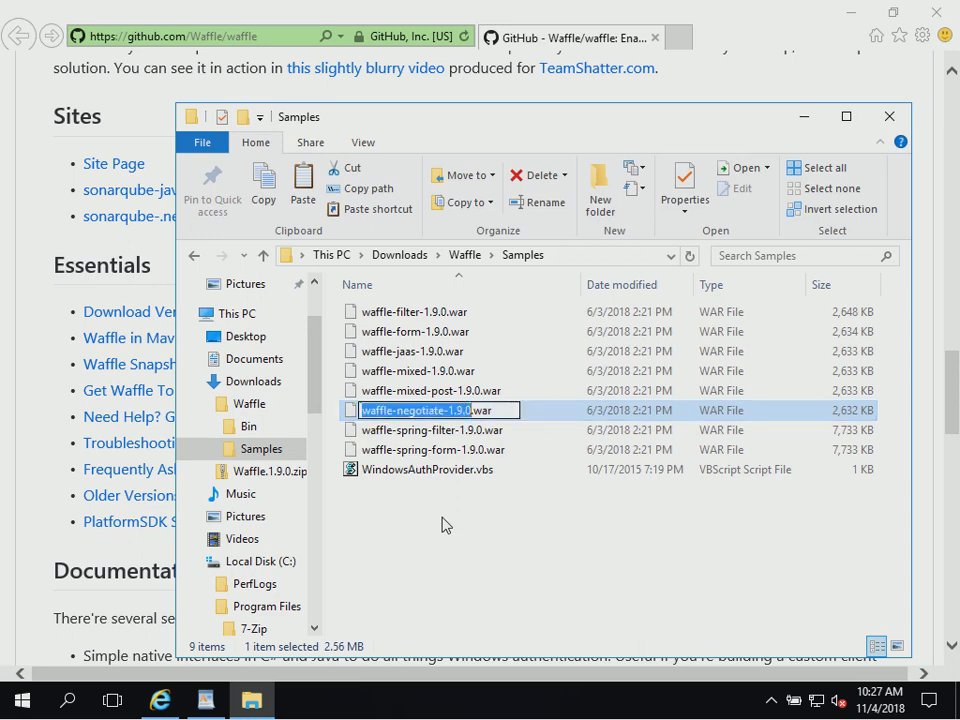
{"action": "key", "text": "End"}
{"action": "type", "text": ".z"}
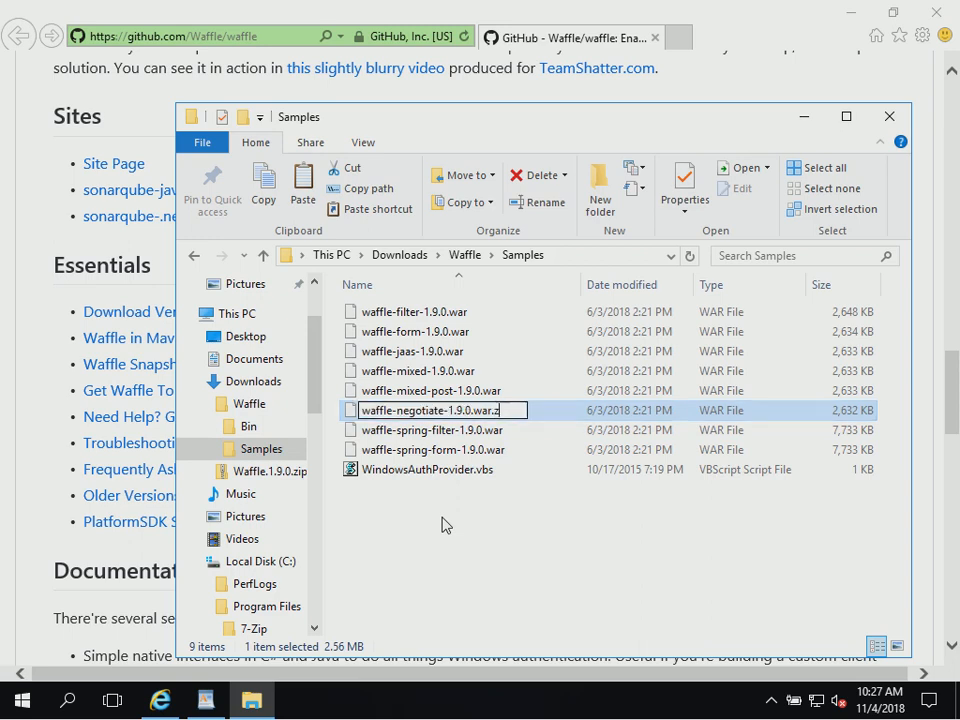
{"action": "type", "text": "ip"}
{"action": "key", "text": "Return"}
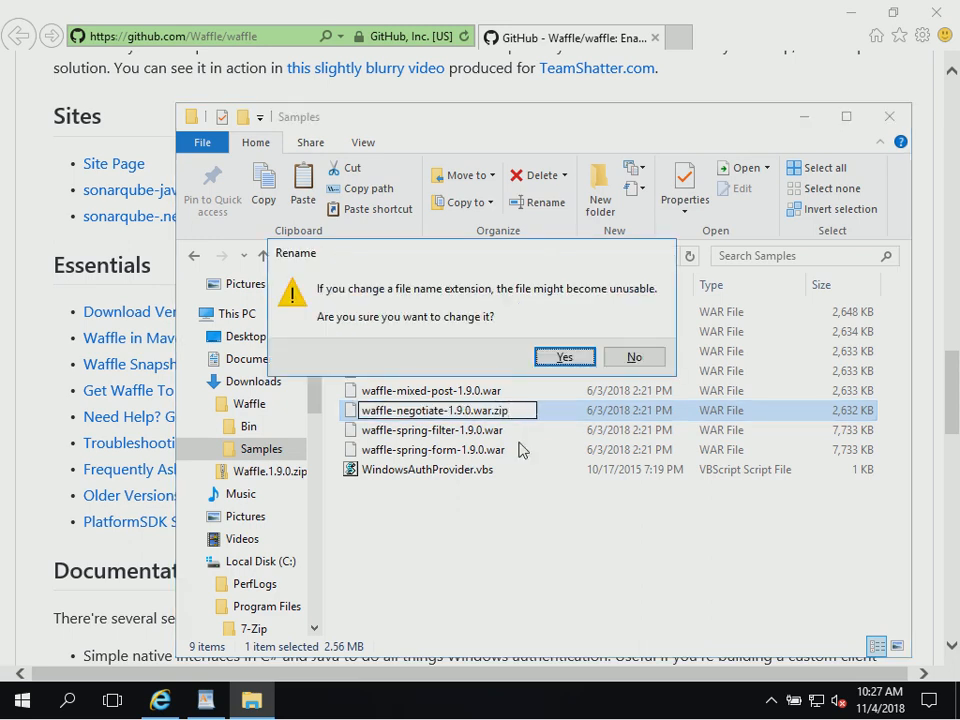
{"action": "left_click", "coordinate": [565, 358]}
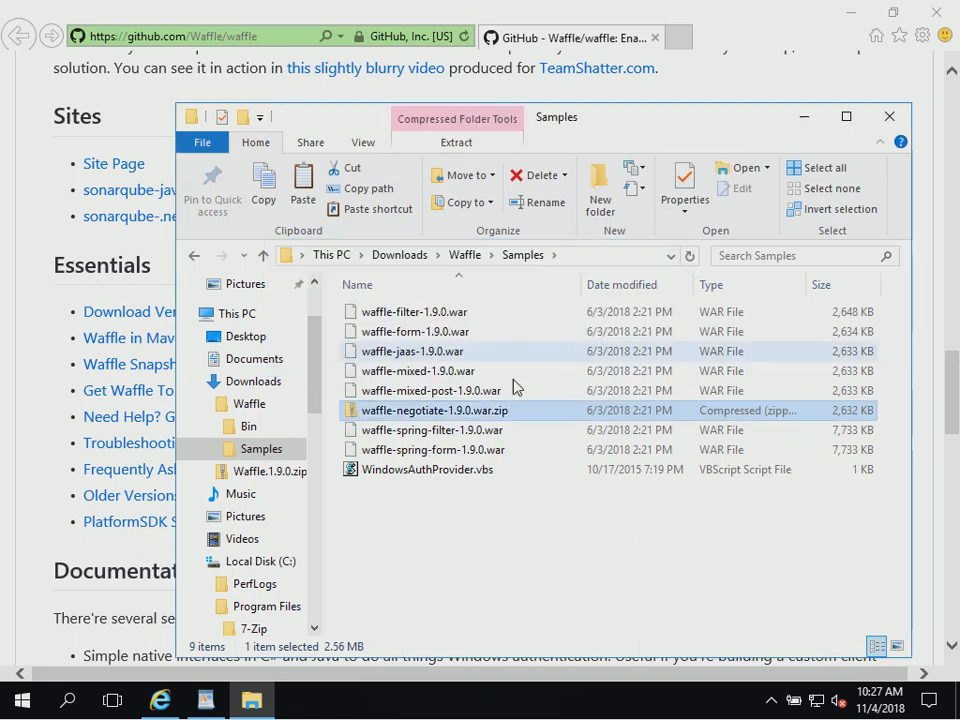
Extract the zip into a waffle-negotiate-1.9.0 folder and open that folder.
{"action": "right_click", "coordinate": [427, 414]}
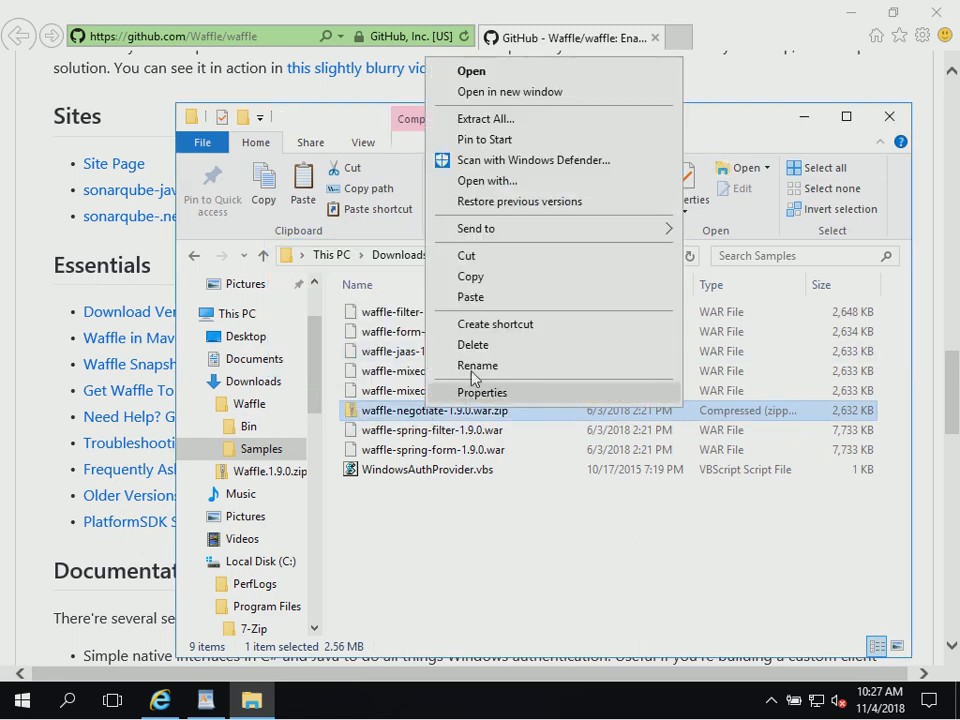
{"action": "left_click", "coordinate": [516, 120]}
{"action": "left_click", "coordinate": [627, 275]}
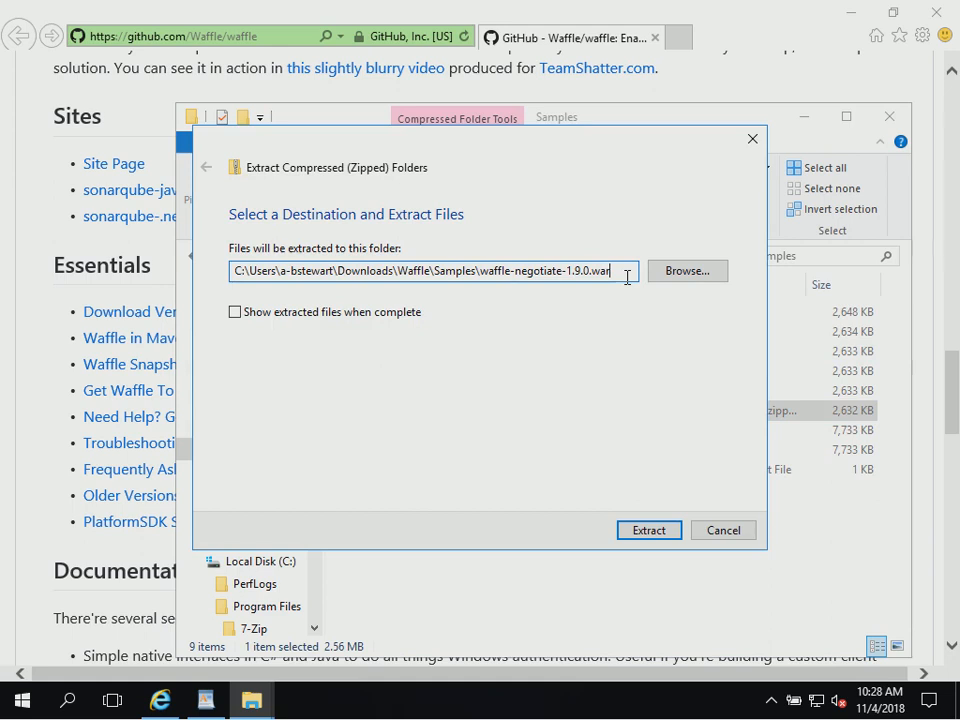
{"action": "key", "text": "BackSpace"}
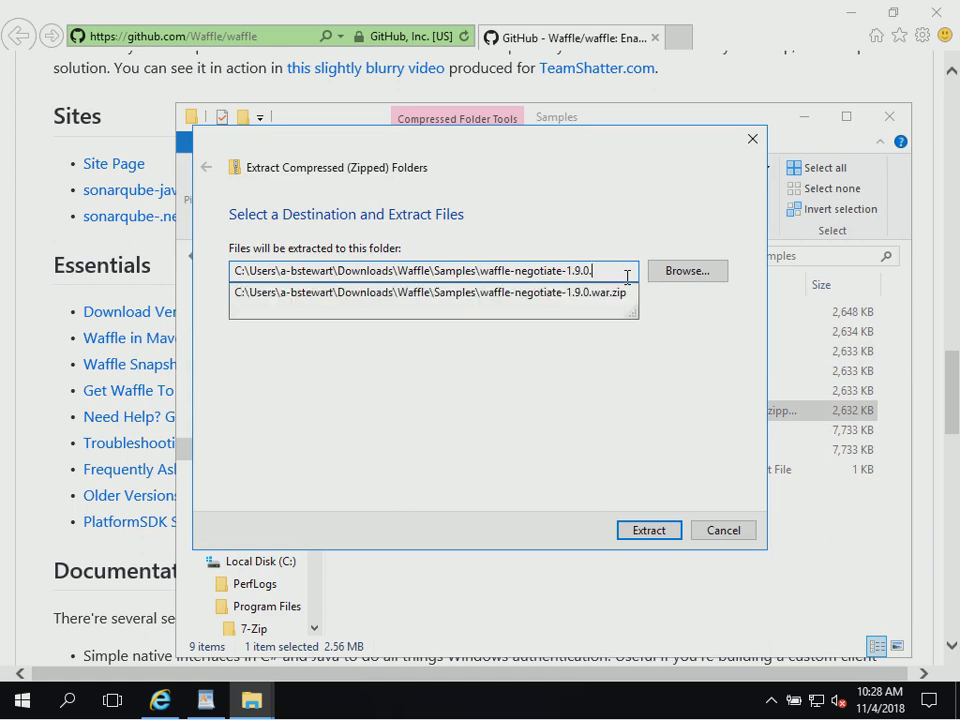
{"action": "left_click", "coordinate": [558, 412]}
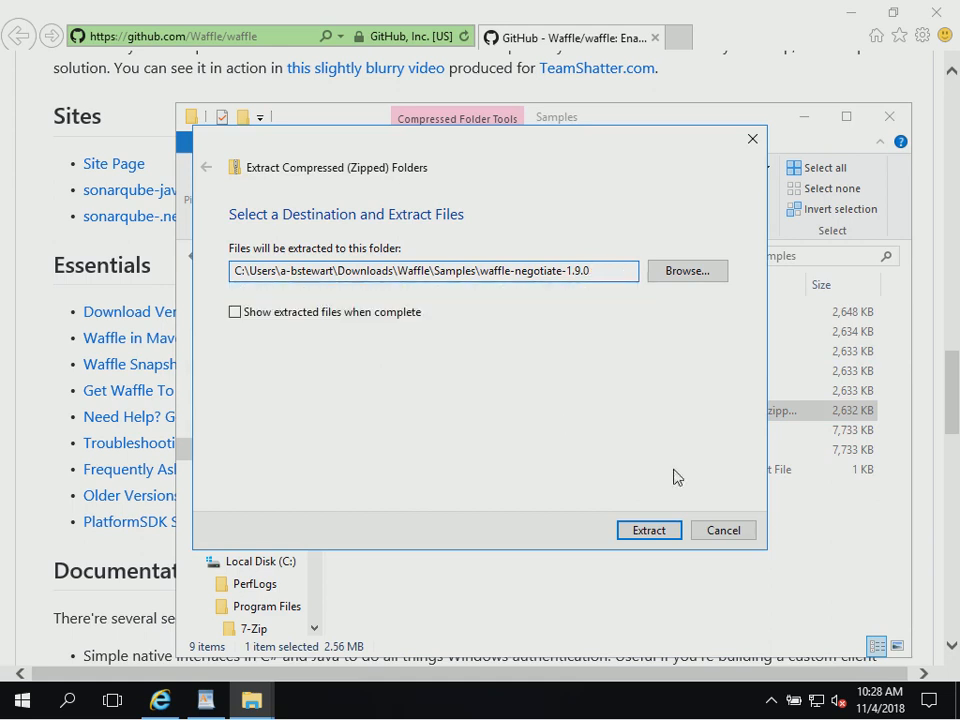
{"action": "left_click", "coordinate": [659, 534]}
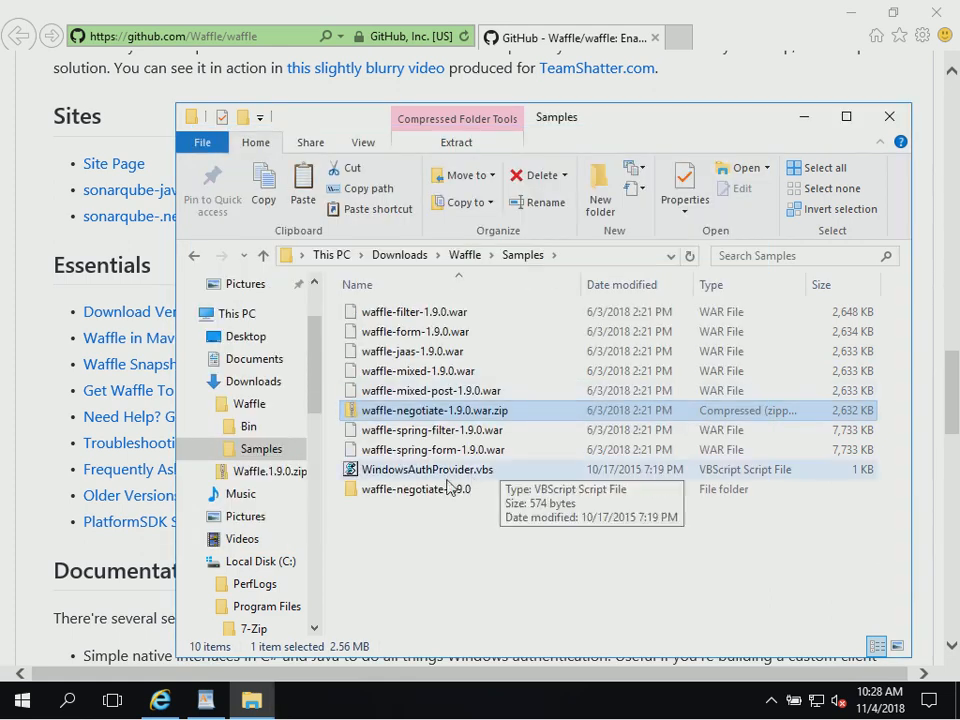
{"action": "double_click", "coordinate": [428, 490]}
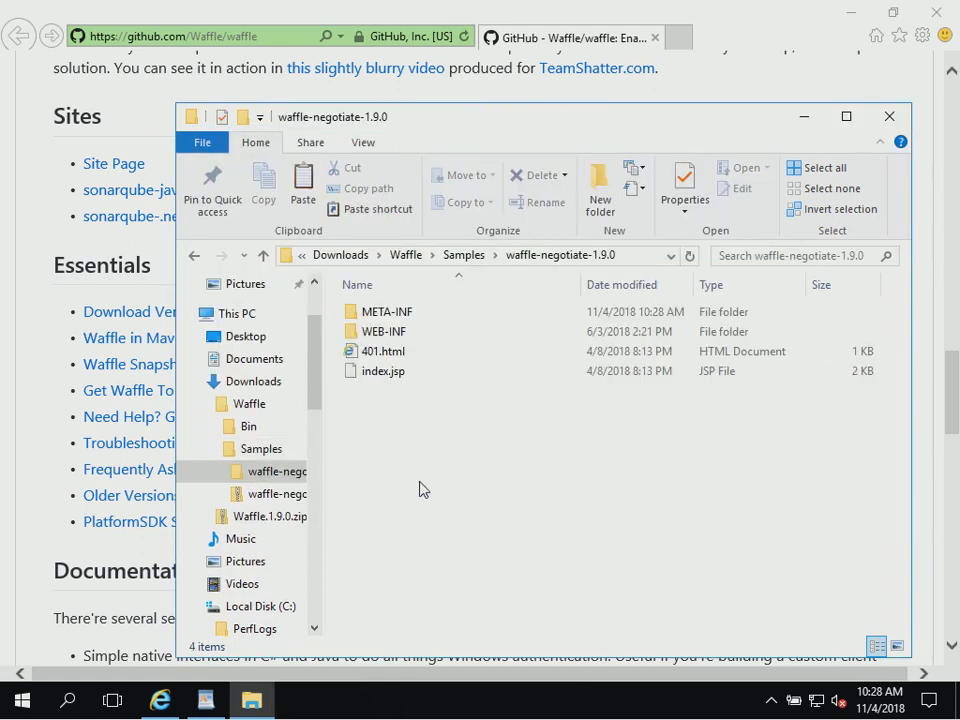
Copy all six jars, caffeine-2.6.2.jar through waffle-jna-1.9.0.jar, from WEB-INF\lib.
{"action": "double_click", "coordinate": [386, 336]}
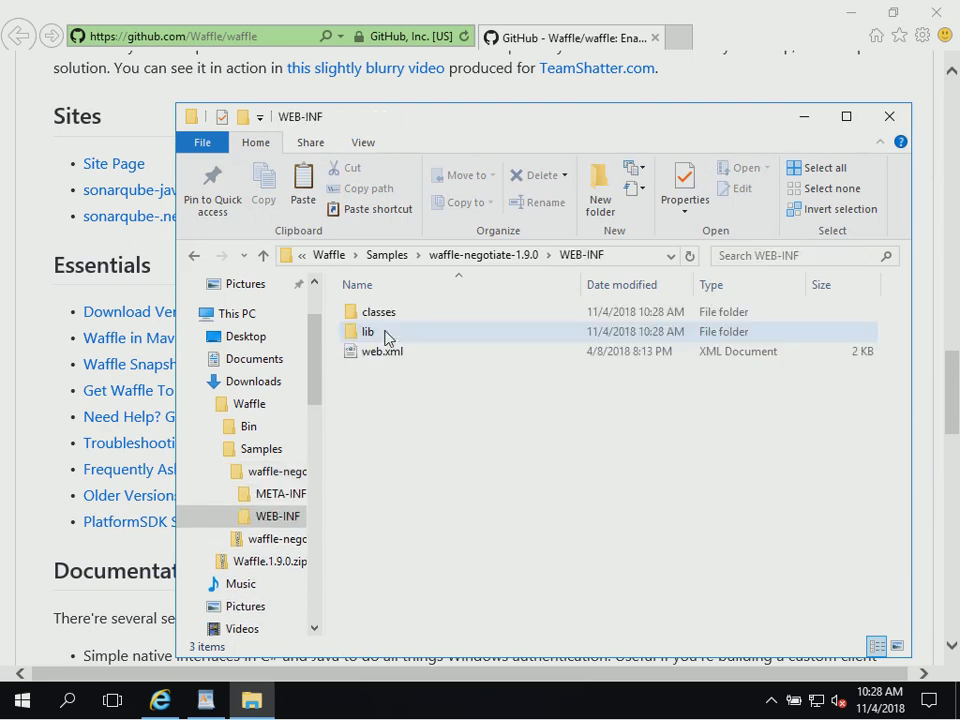
{"action": "double_click", "coordinate": [387, 335]}
{"action": "left_click", "coordinate": [396, 314]}
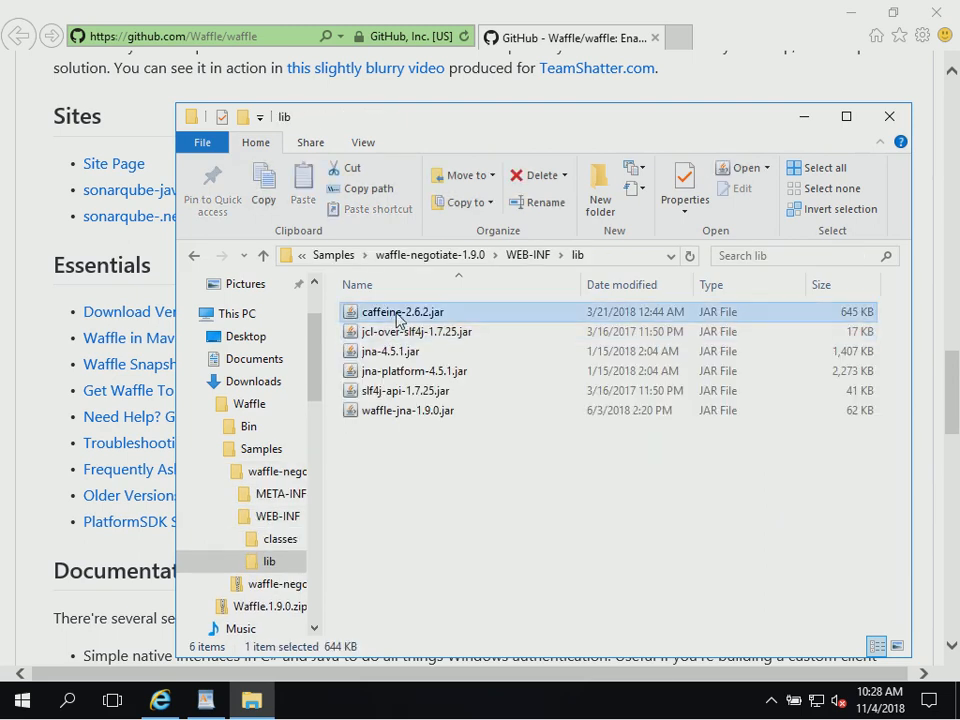
{"action": "left_click", "coordinate": [392, 412], "text": "shift"}
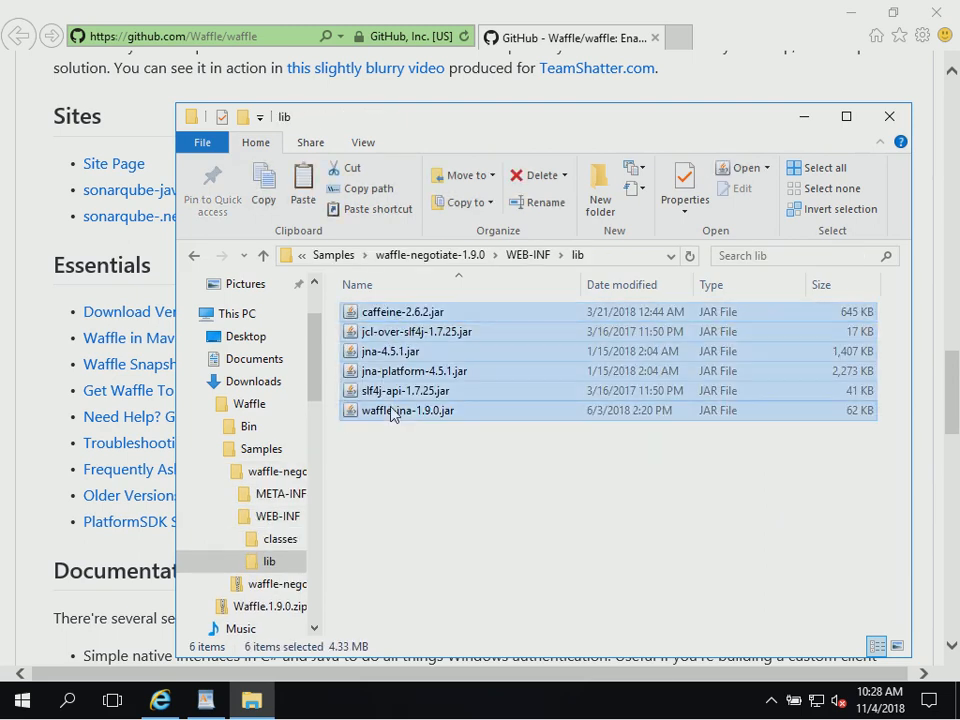
{"action": "right_click", "coordinate": [392, 413]}
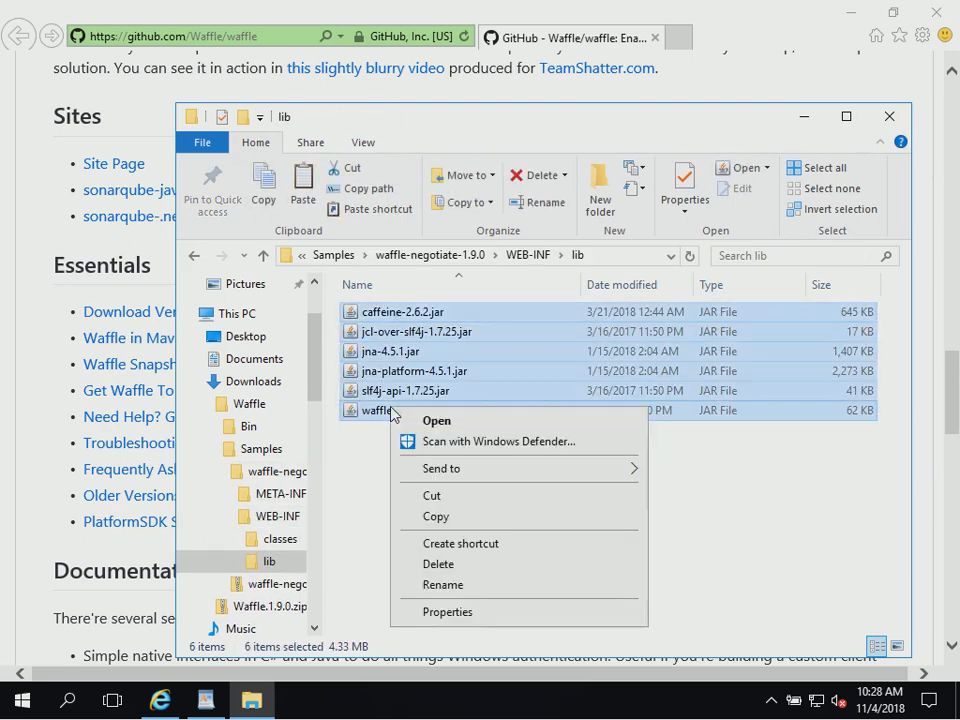
{"action": "left_click", "coordinate": [434, 516]}
Paste the six jars into Tomcat's lib folder and close the Waffle GitHub page.
{"action": "left_click_drag", "start_coordinate": [317, 360], "coordinate": [321, 507]}
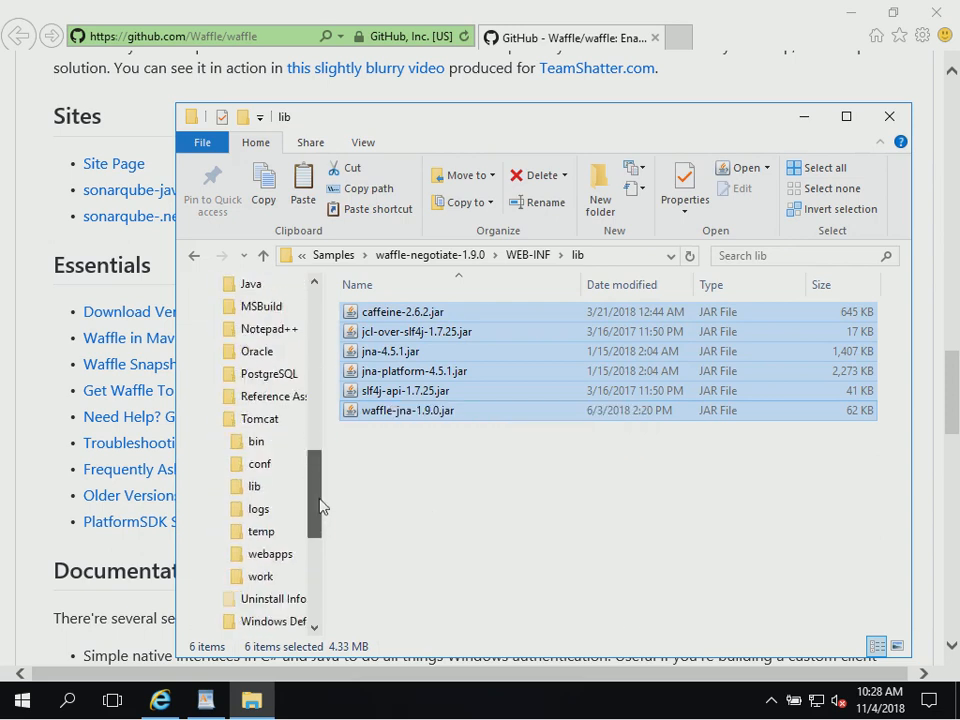
{"action": "scroll", "coordinate": [268, 454], "scroll_direction": "down", "scroll_amount": 1}
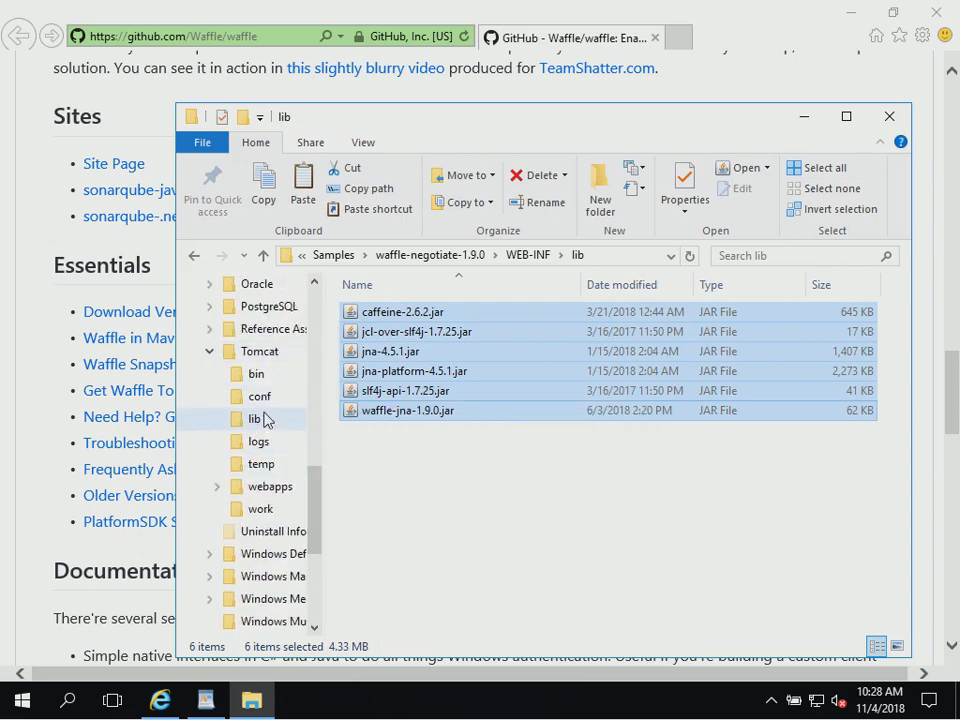
{"action": "left_click", "coordinate": [256, 419]}
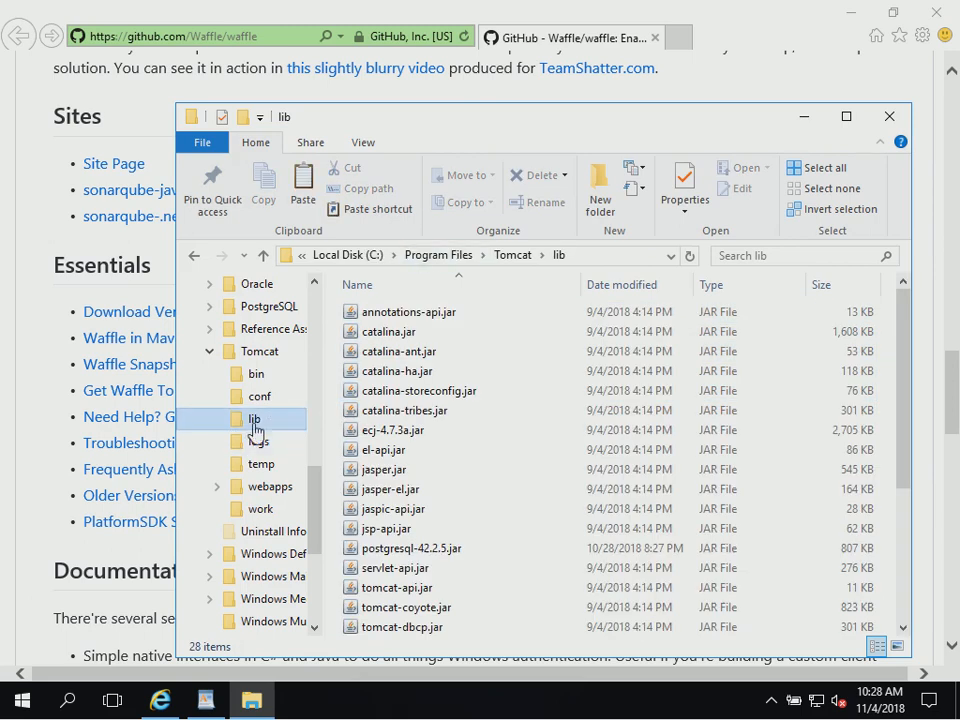
{"action": "right_click", "coordinate": [254, 429]}
{"action": "left_click", "coordinate": [341, 307]}
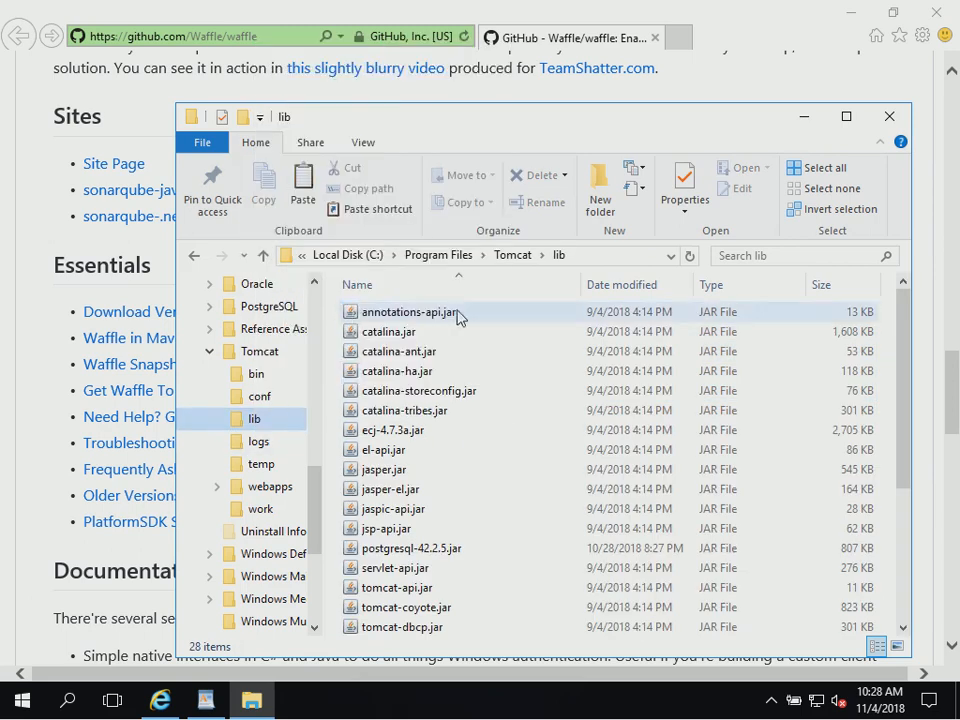
{"action": "mouse_move", "coordinate": [908, 502]}
{"action": "left_mouse_down"}
{"action": "mouse_move", "coordinate": [914, 541]}
{"action": "mouse_move", "coordinate": [888, 337]}
{"action": "left_mouse_up"}
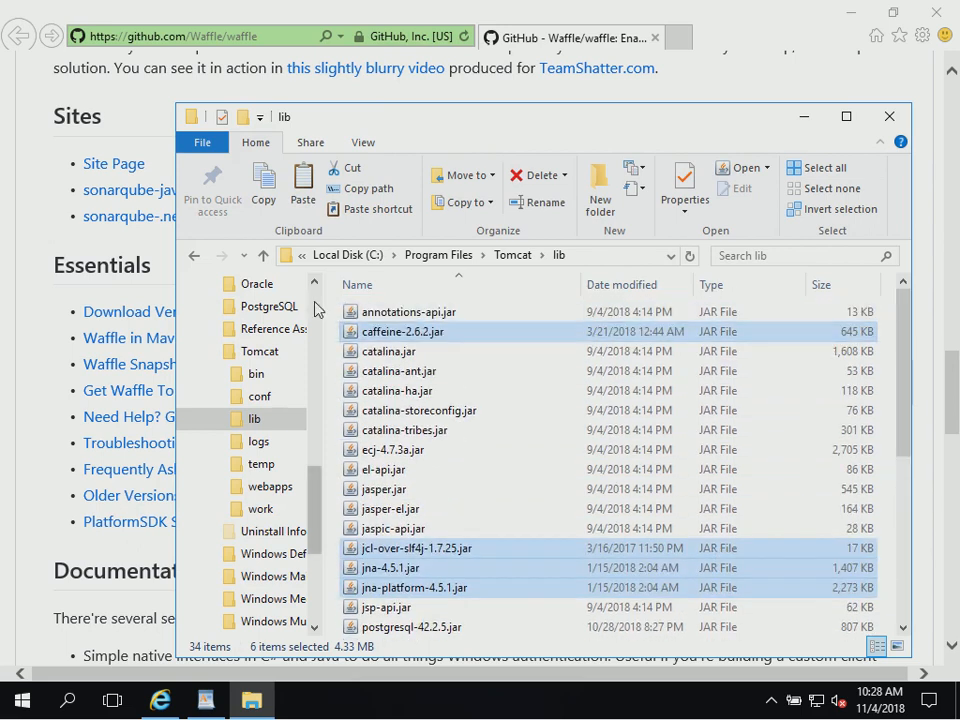
{"action": "scroll", "coordinate": [316, 309], "scroll_direction": "up", "scroll_amount": 10}
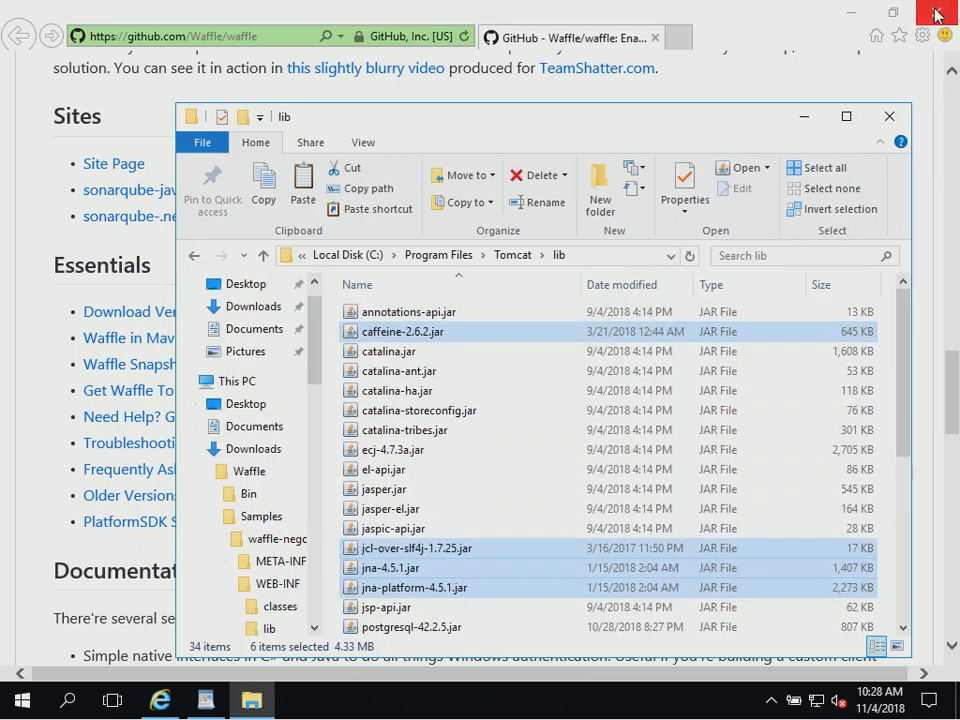
{"action": "left_click", "coordinate": [937, 14]}
{"action": "left_click", "coordinate": [37, 375]}
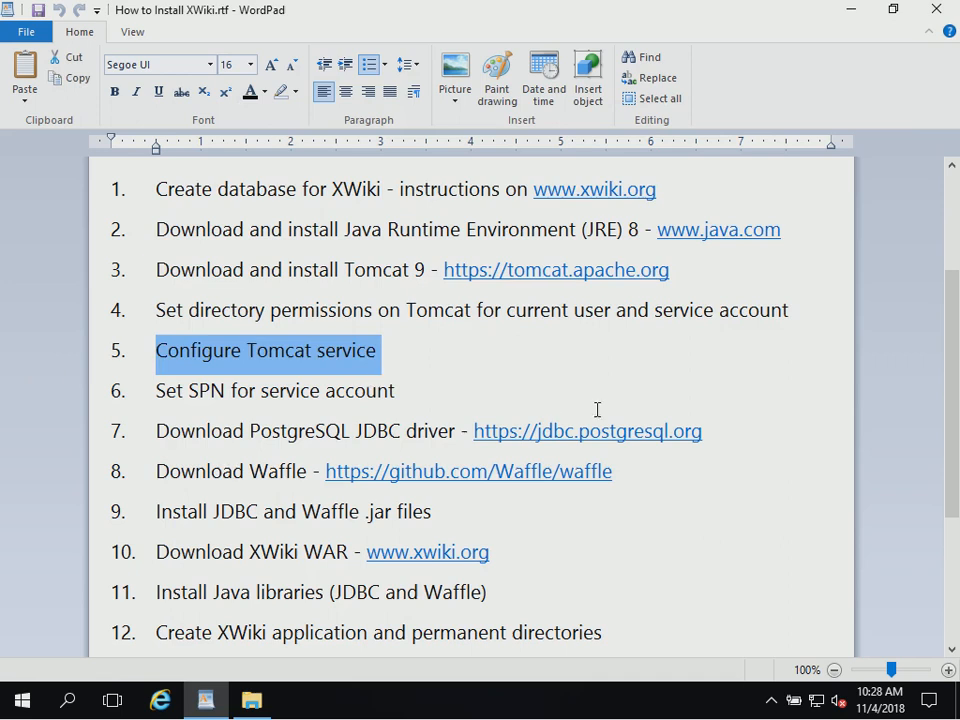
{"action": "left_click", "coordinate": [545, 510]}
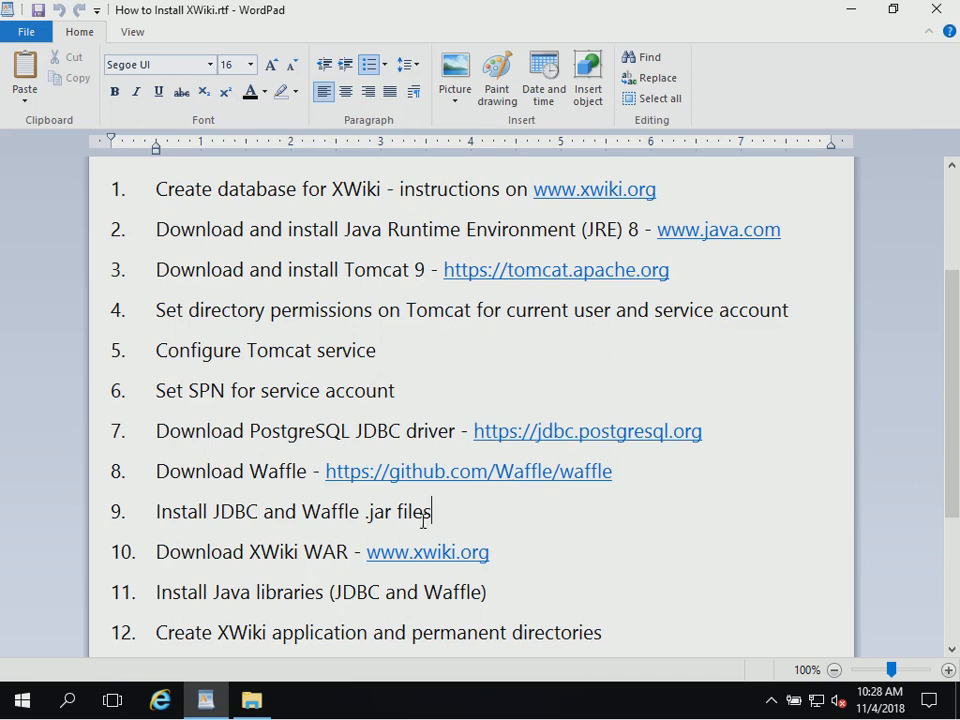
{"action": "scroll", "coordinate": [445, 513], "scroll_direction": "down", "scroll_amount": 1}
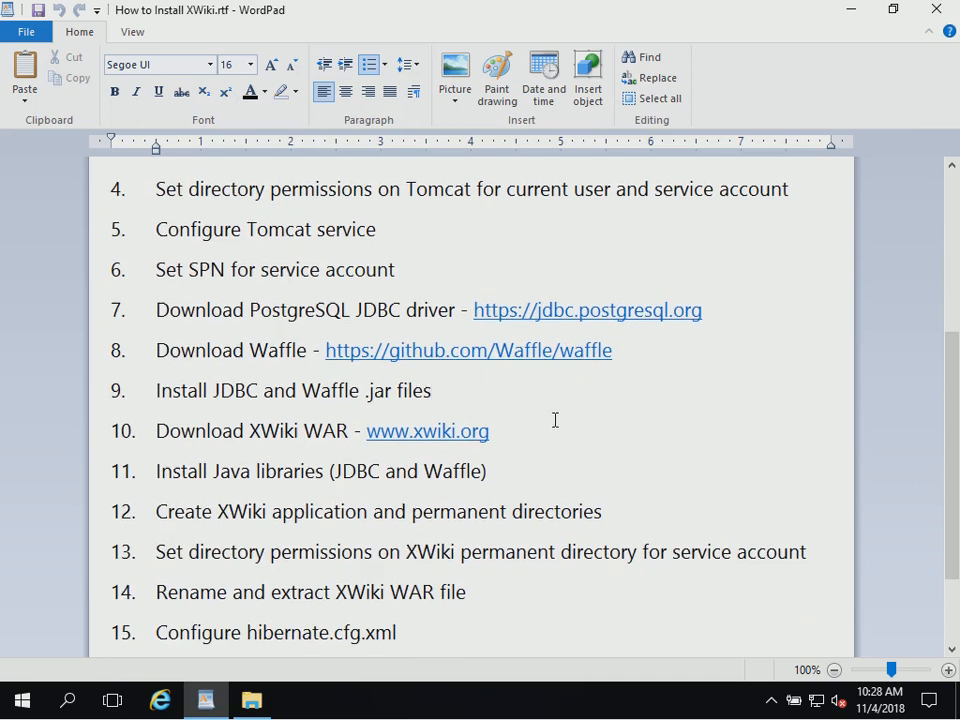
{"action": "left_click", "coordinate": [452, 437]}
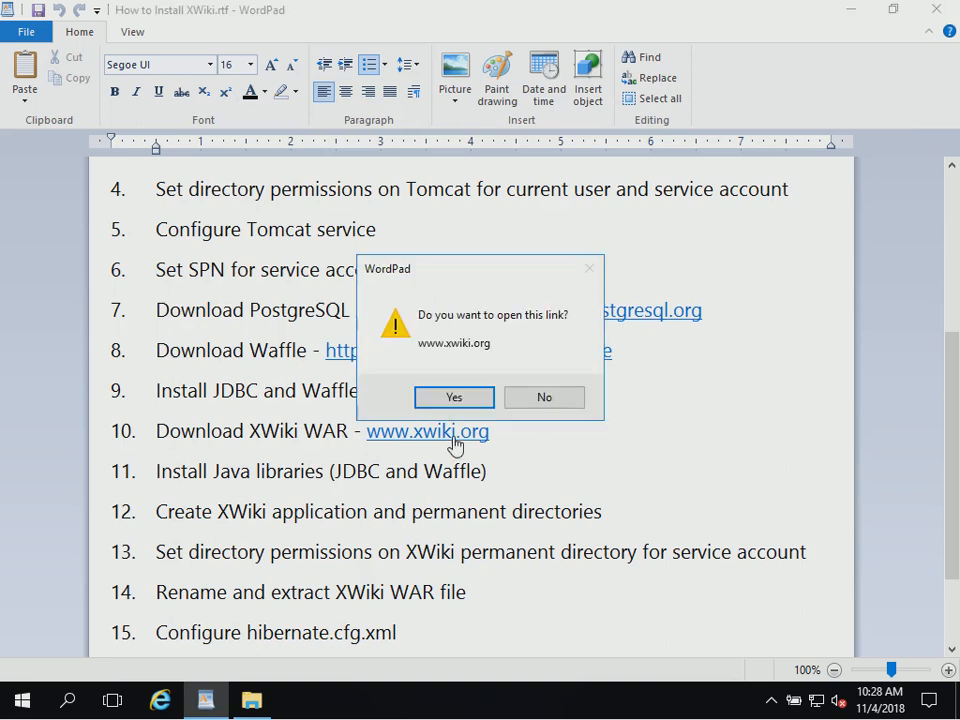
{"action": "left_click", "coordinate": [457, 401]}
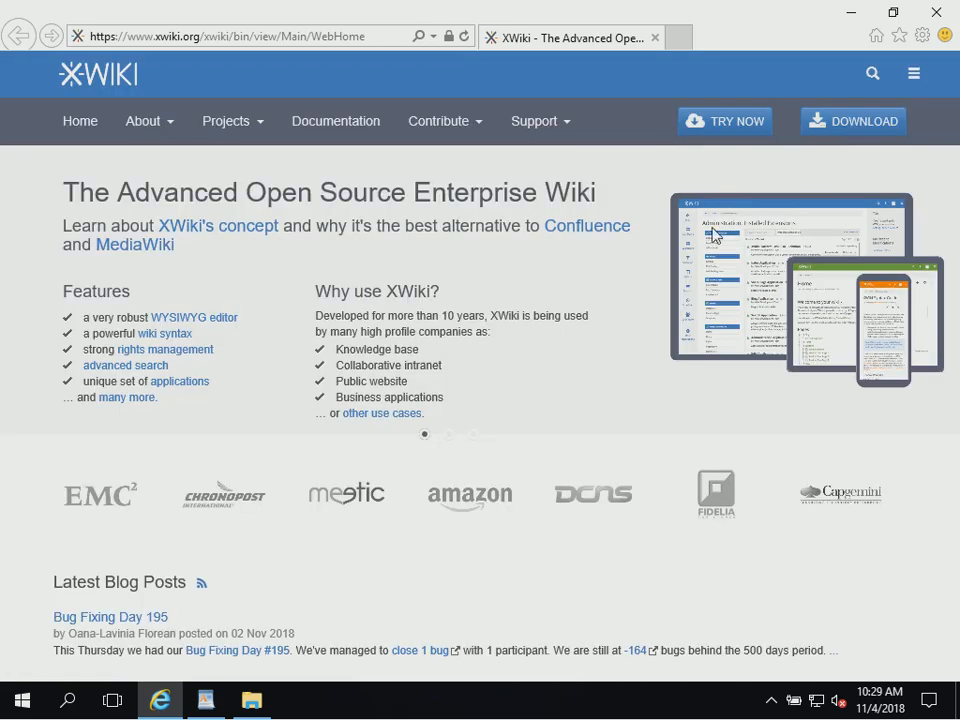
Go to XWiki's Stable 10.9 downloads and choose the WAR Package for Servlet Container.
{"action": "left_click", "coordinate": [838, 128]}
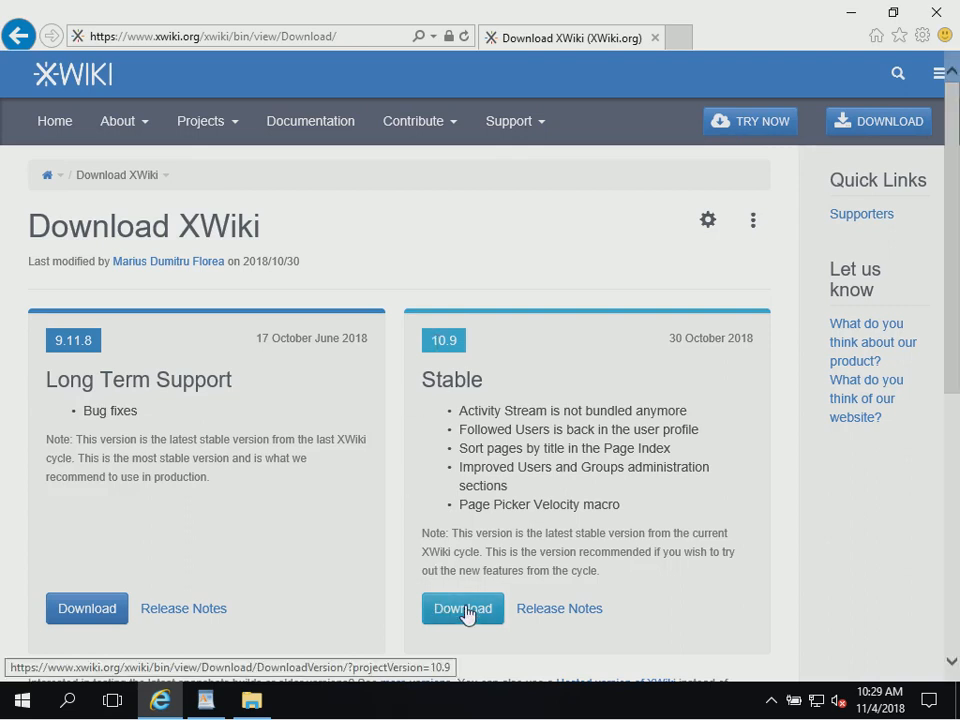
{"action": "left_click", "coordinate": [466, 612]}
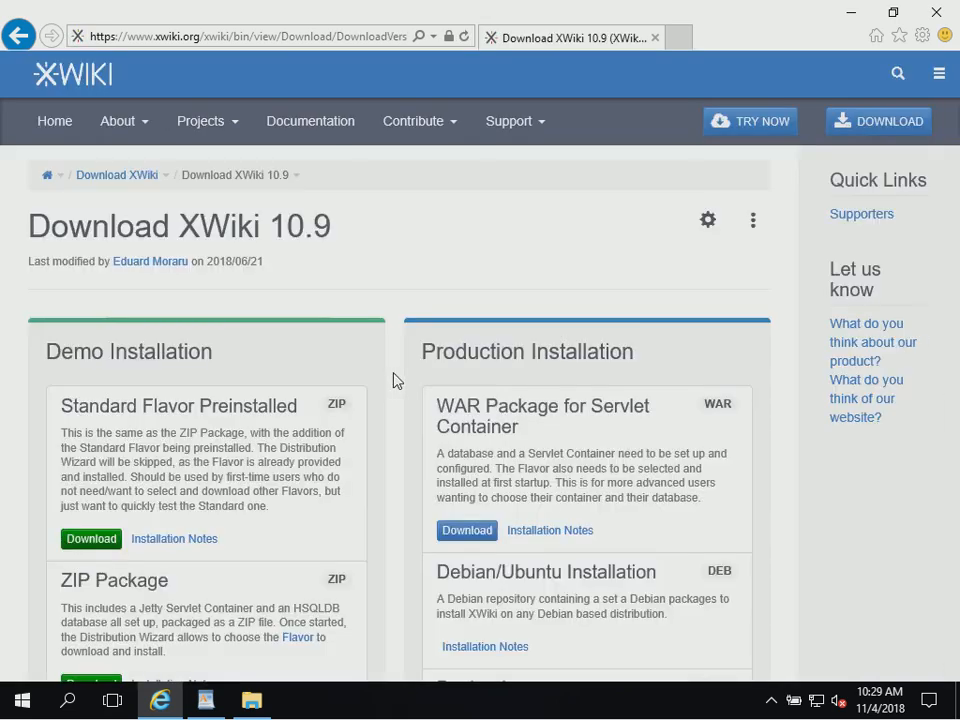
{"action": "scroll", "coordinate": [395, 380], "scroll_direction": "down", "scroll_amount": 1}
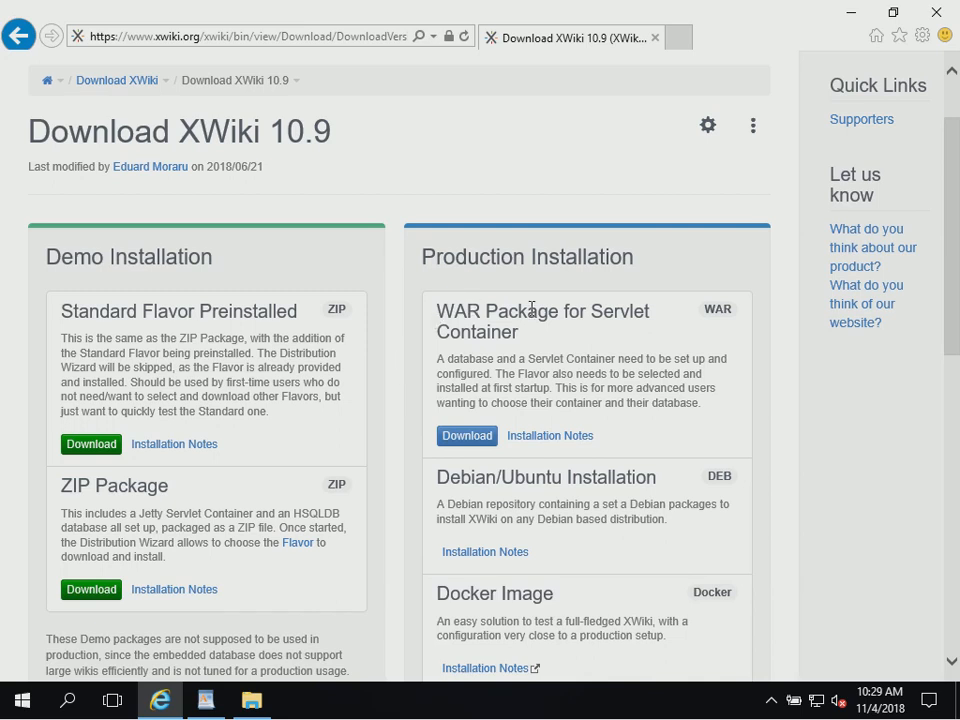
{"action": "left_click", "coordinate": [463, 440]}
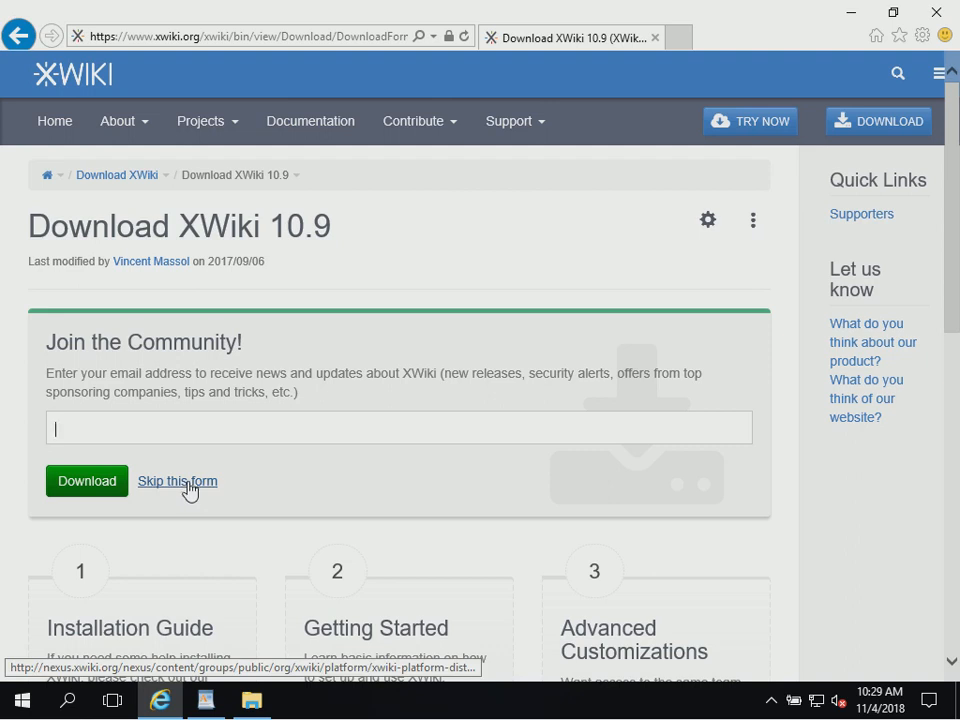
Close Internet Explorer and find xwiki-platform-distribution-war-10.9.war in Downloads.
{"action": "left_click", "coordinate": [255, 700]}
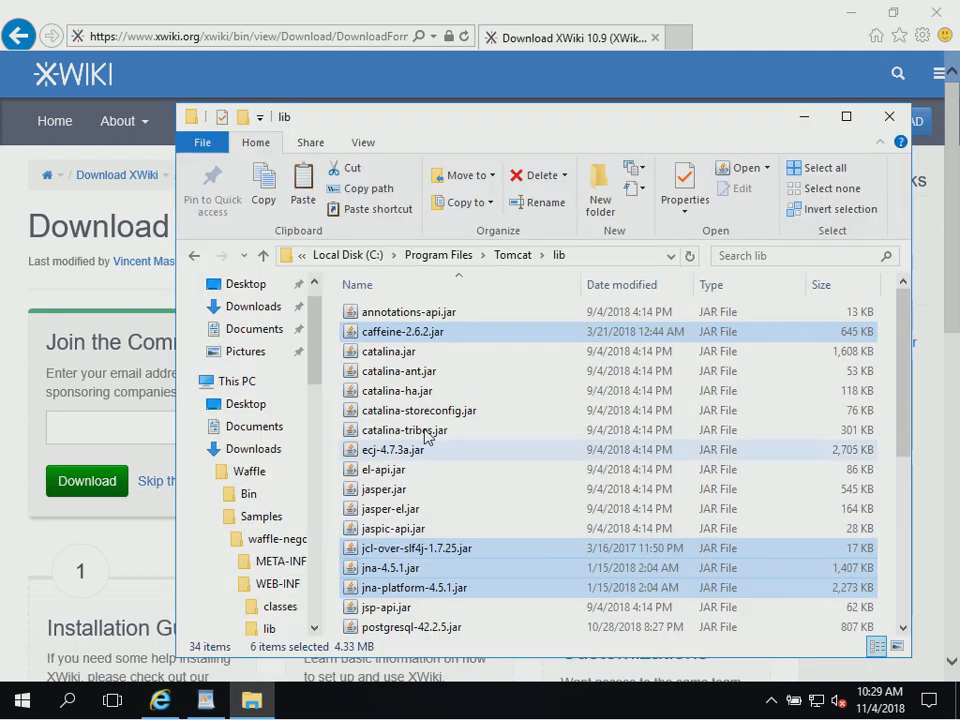
{"action": "scroll", "coordinate": [258, 350], "scroll_direction": "up", "scroll_amount": 1}
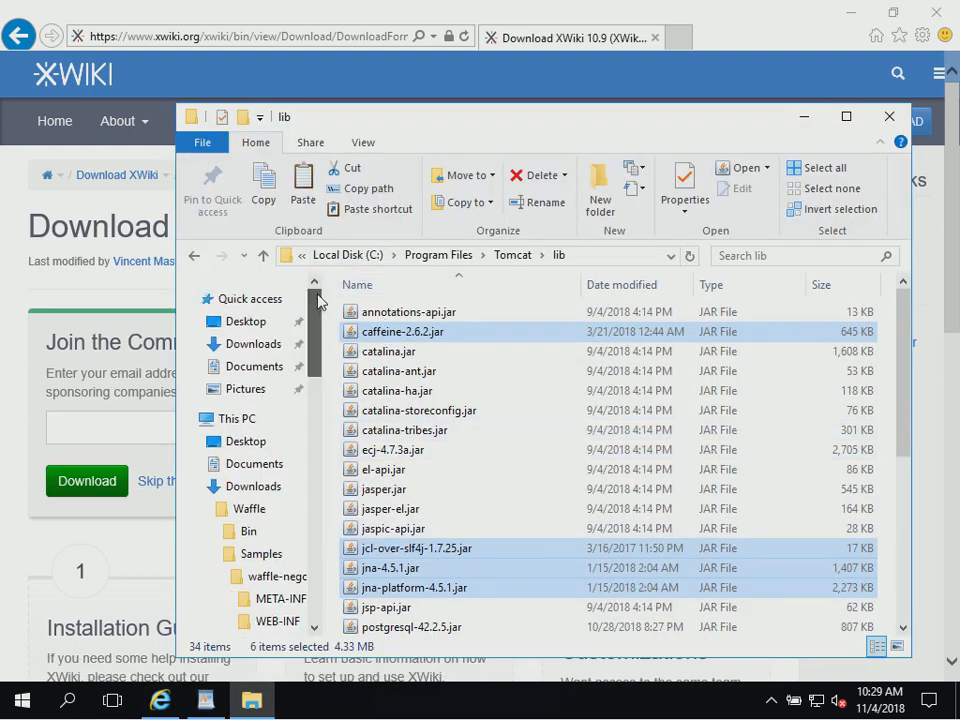
{"action": "left_click", "coordinate": [256, 345]}
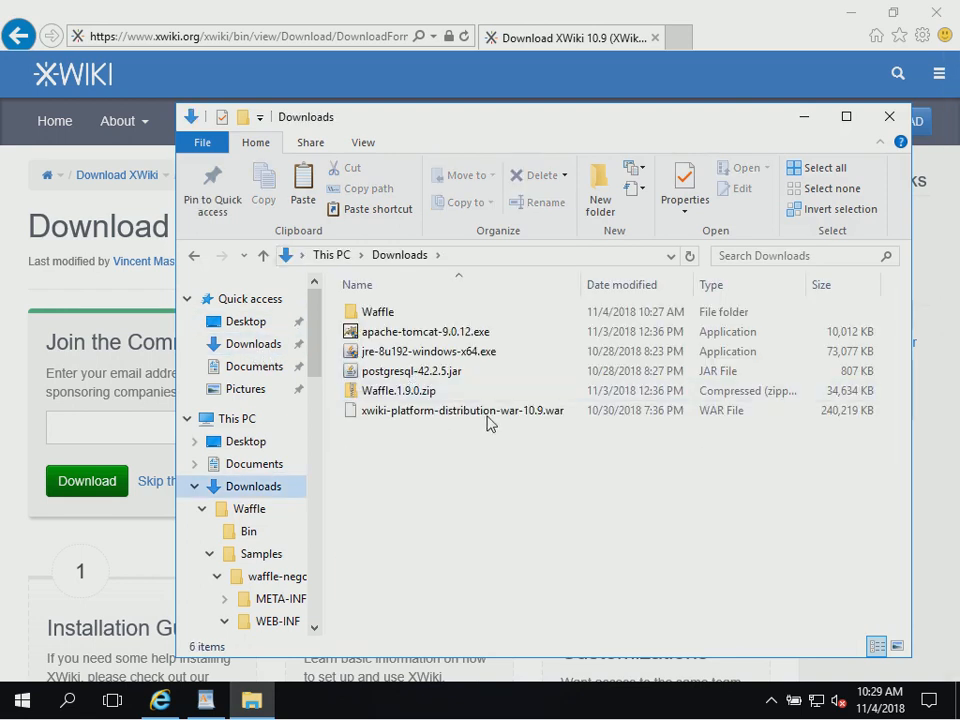
{"action": "left_click", "coordinate": [936, 12]}
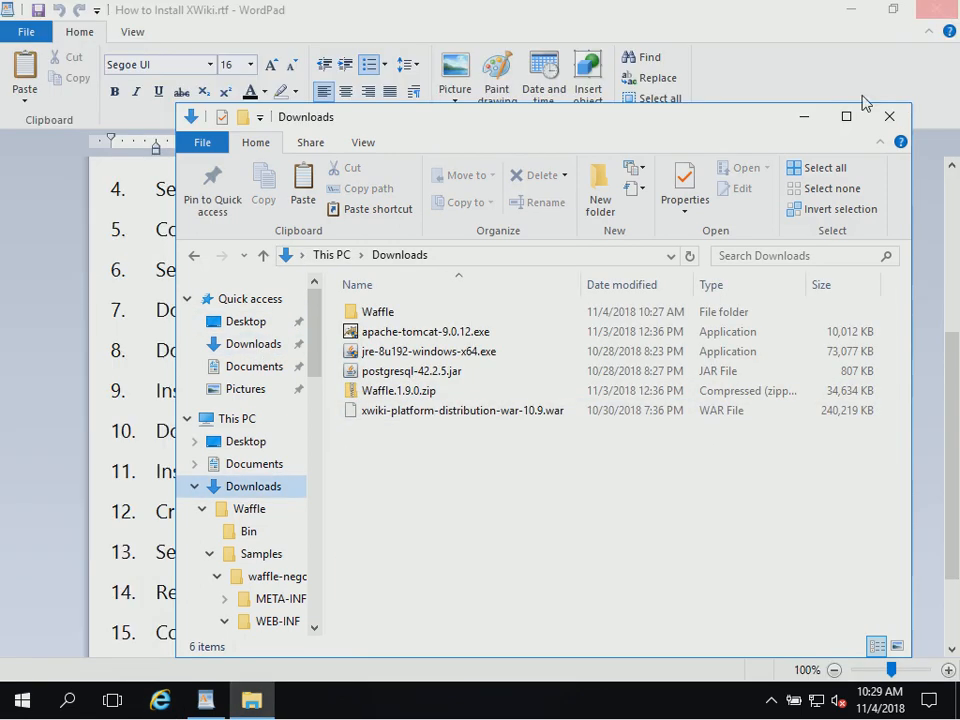
{"action": "left_click", "coordinate": [432, 413]}
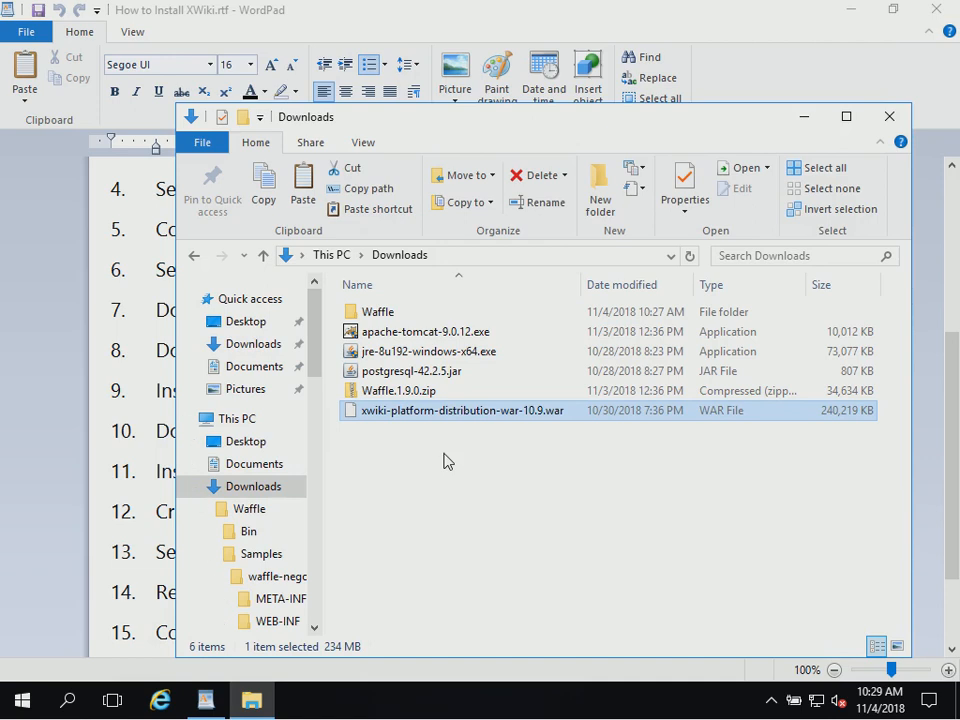
Browse to C:\Program Files\Tomcat\webapps.
{"action": "left_click_drag", "start_coordinate": [317, 328], "coordinate": [322, 368]}
{"action": "left_click", "coordinate": [203, 351]}
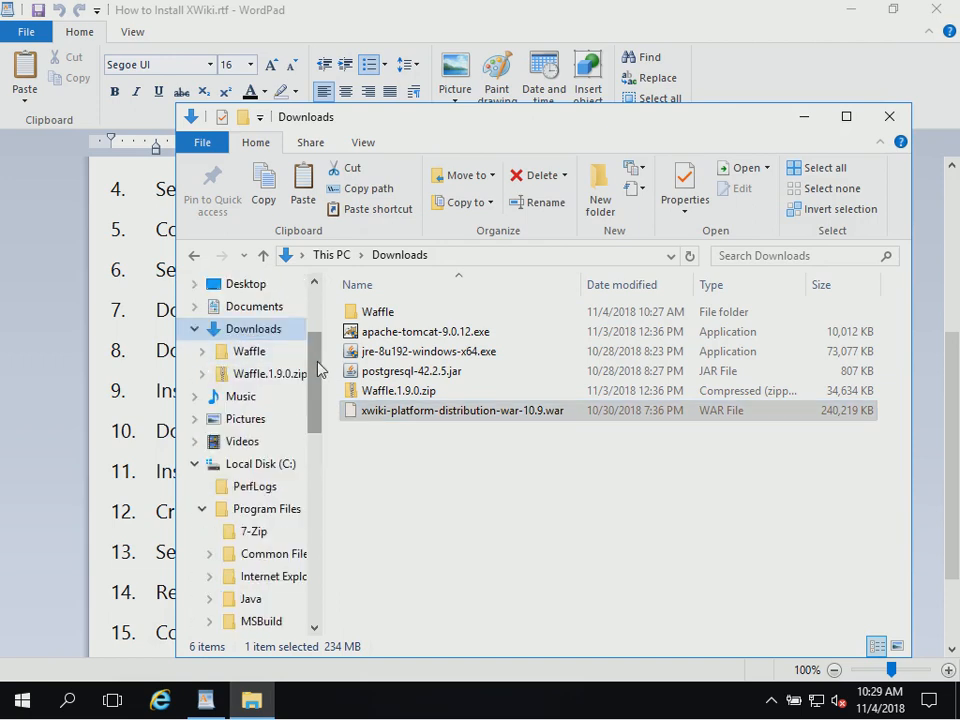
{"action": "left_click", "coordinate": [255, 512]}
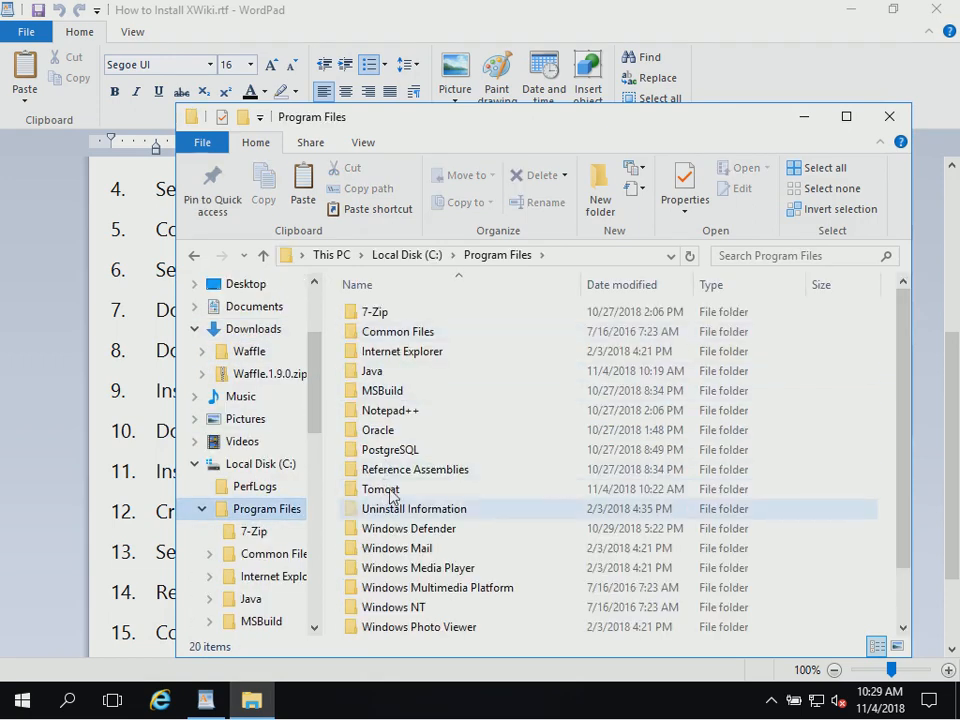
{"action": "left_click", "coordinate": [390, 492]}
{"action": "double_click", "coordinate": [390, 492]}
{"action": "double_click", "coordinate": [396, 418]}
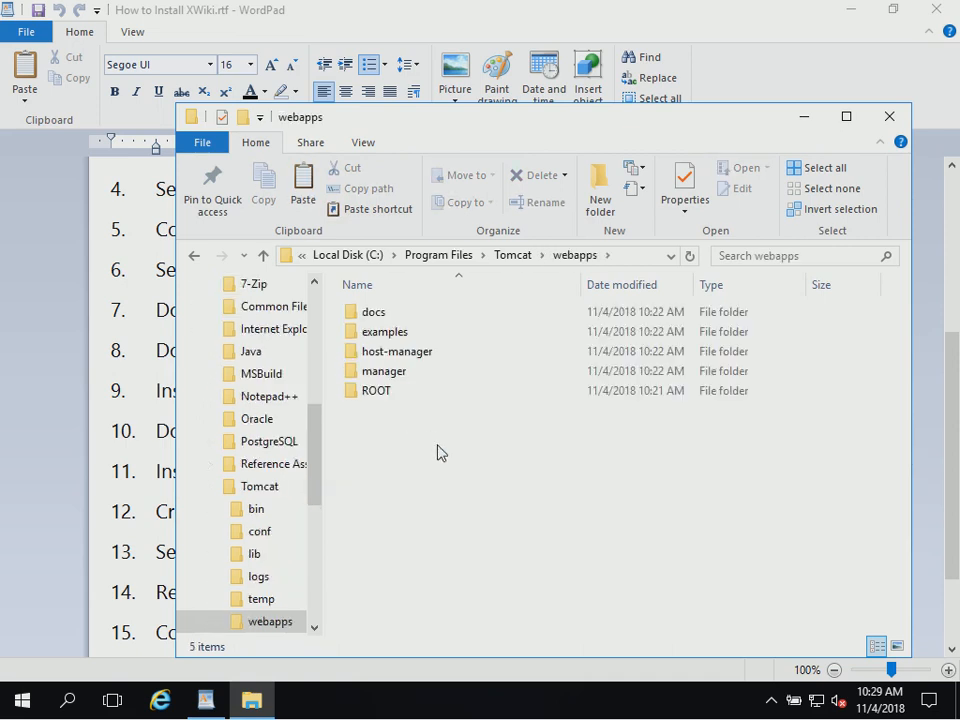
Create a new folder named xwiki in webapps and open it.
{"action": "left_click", "coordinate": [601, 203]}
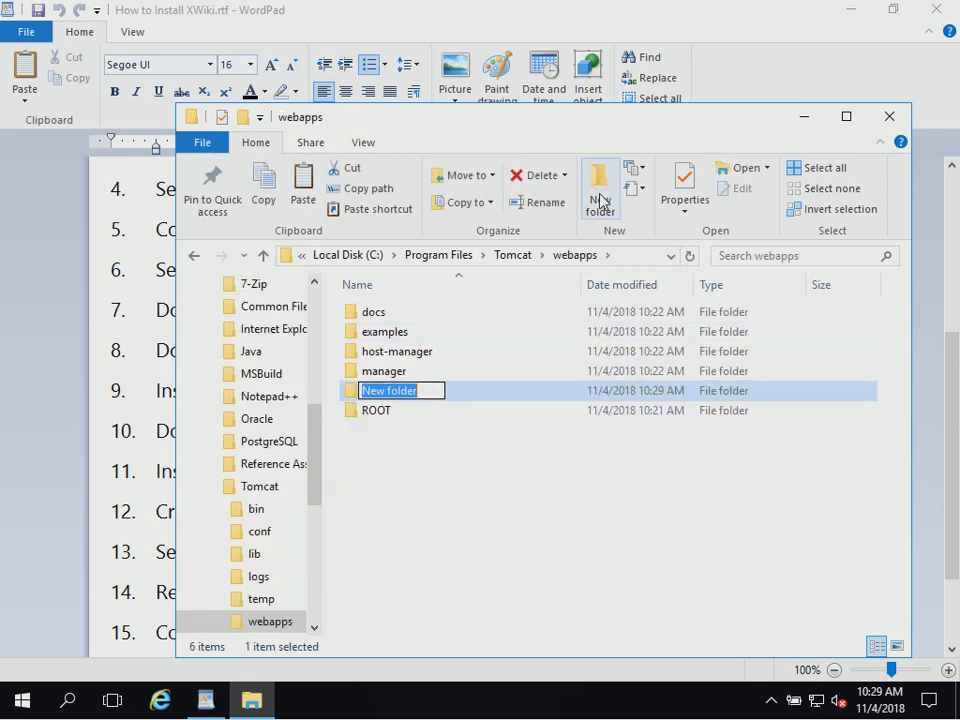
{"action": "type", "text": "xwiki"}
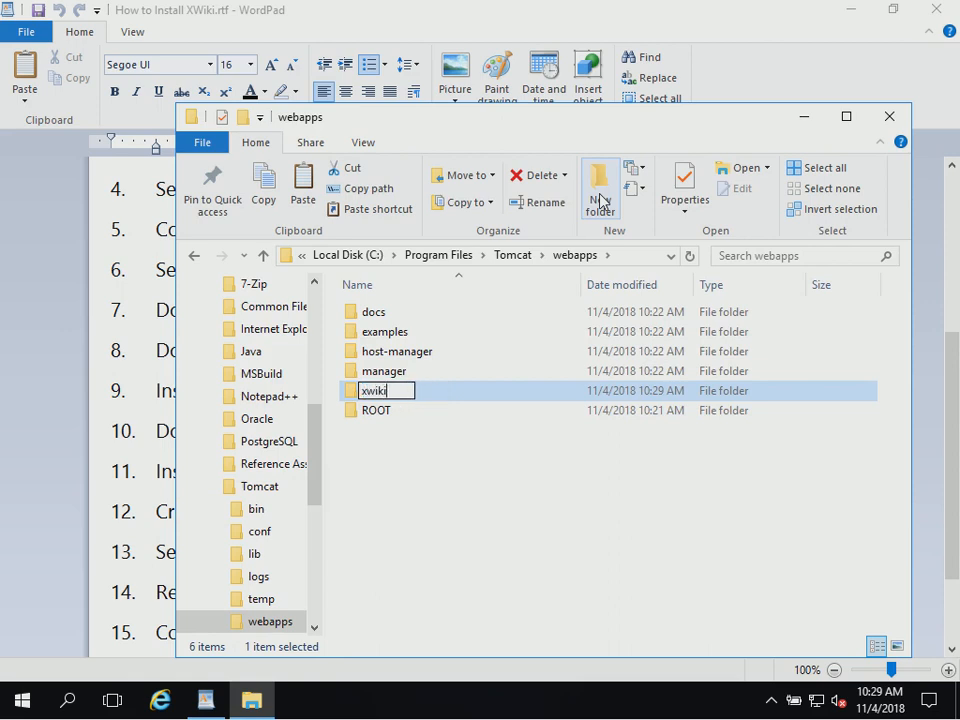
{"action": "key", "text": "Return"}
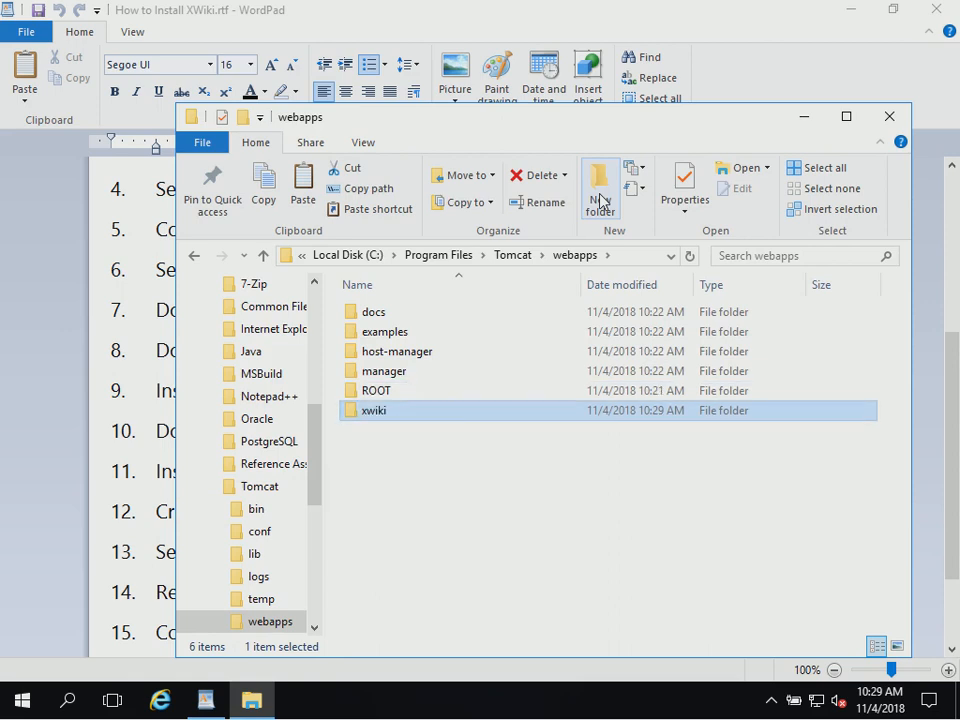
{"action": "double_click", "coordinate": [463, 412]}
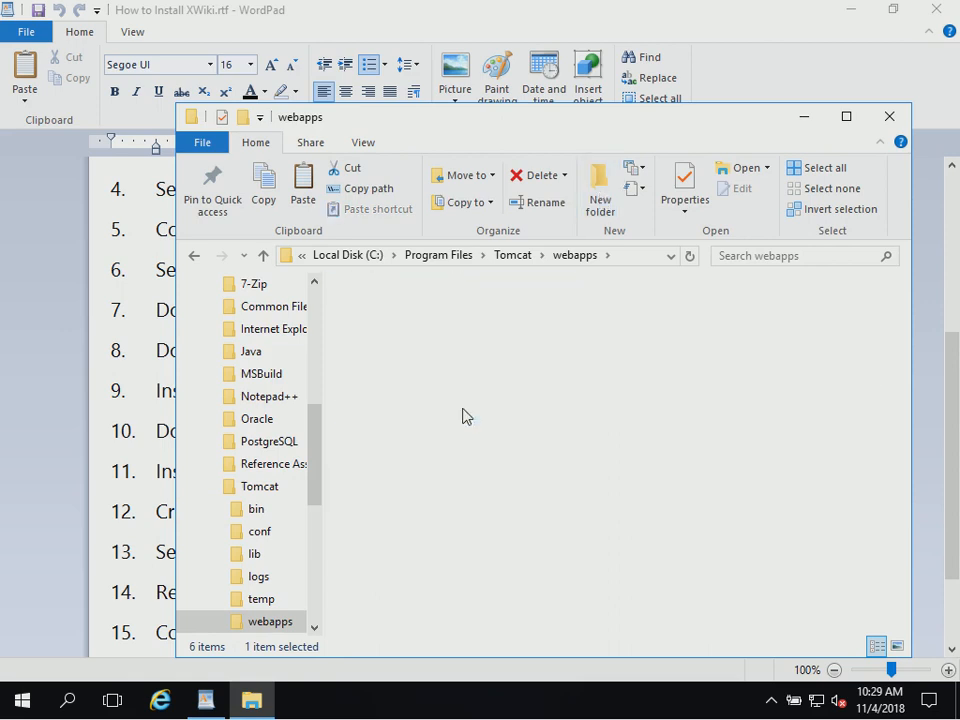
Copy the xwiki folder's path from the address bar and return to Downloads.
{"action": "left_click", "coordinate": [590, 258]}
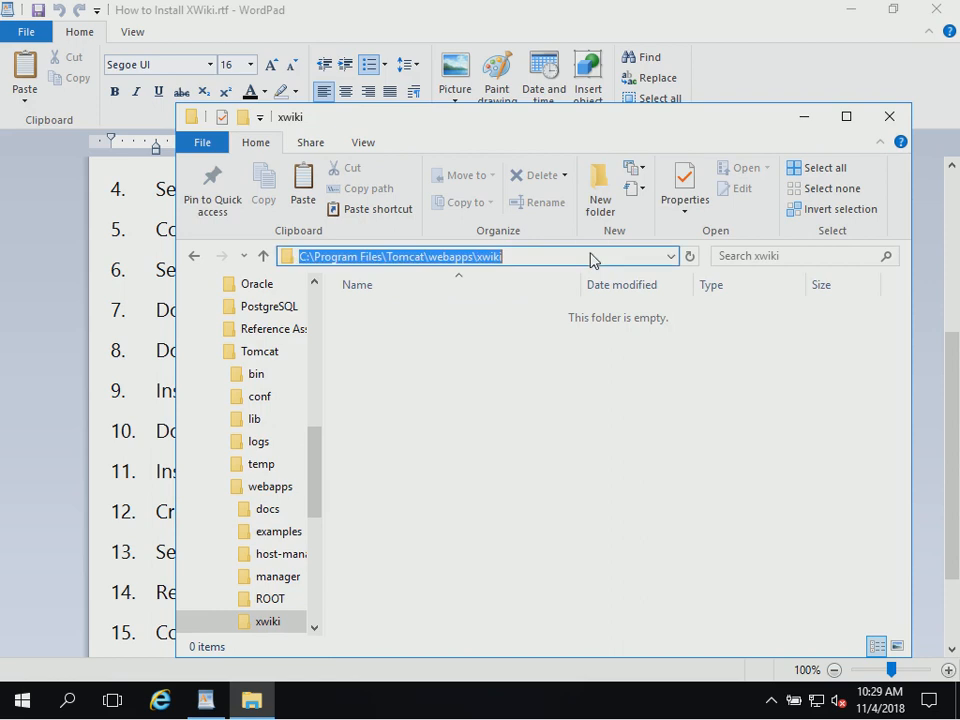
{"action": "right_click", "coordinate": [517, 257]}
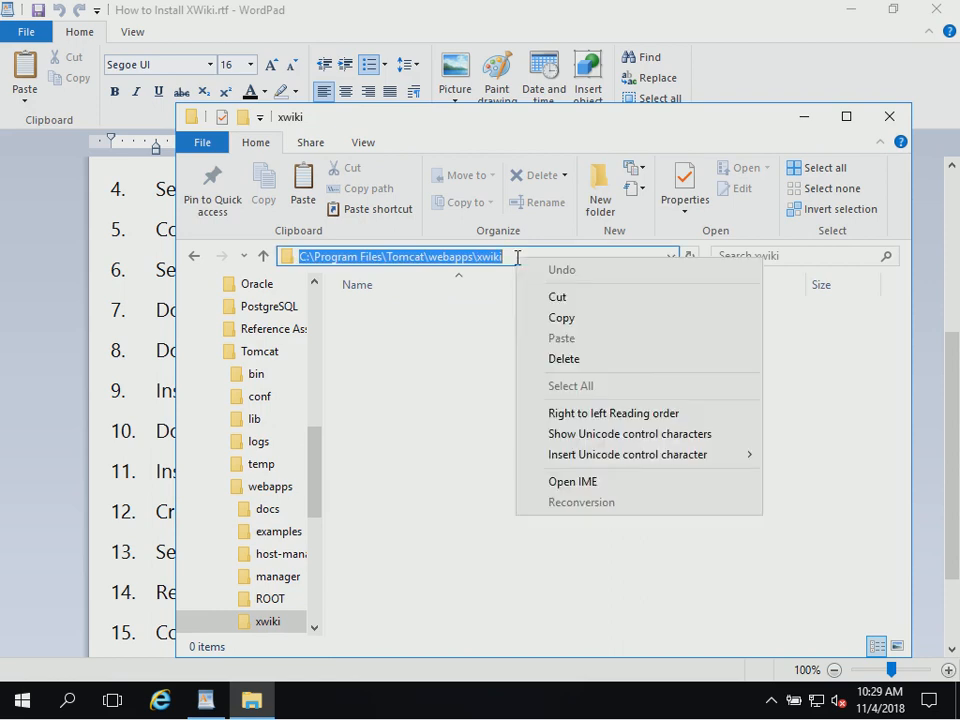
{"action": "left_click", "coordinate": [562, 320]}
{"action": "left_click_drag", "start_coordinate": [313, 441], "coordinate": [317, 285]}
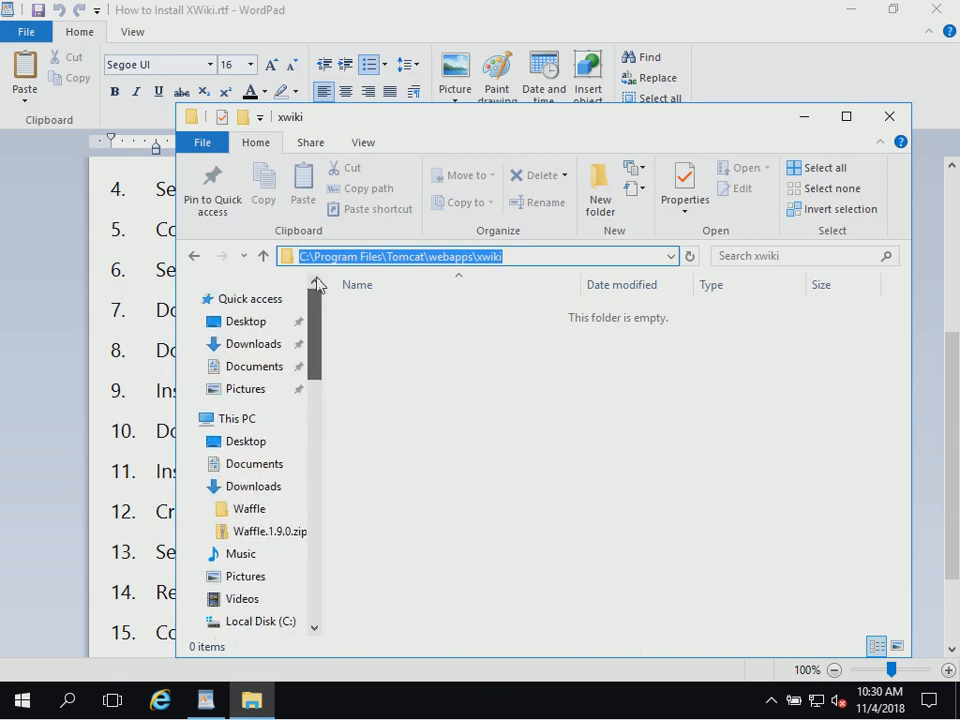
{"action": "left_click", "coordinate": [259, 351]}
Rename the XWiki 10.9 WAR to a .war.zip file, accepting the extension change.
{"action": "left_click", "coordinate": [422, 410]}
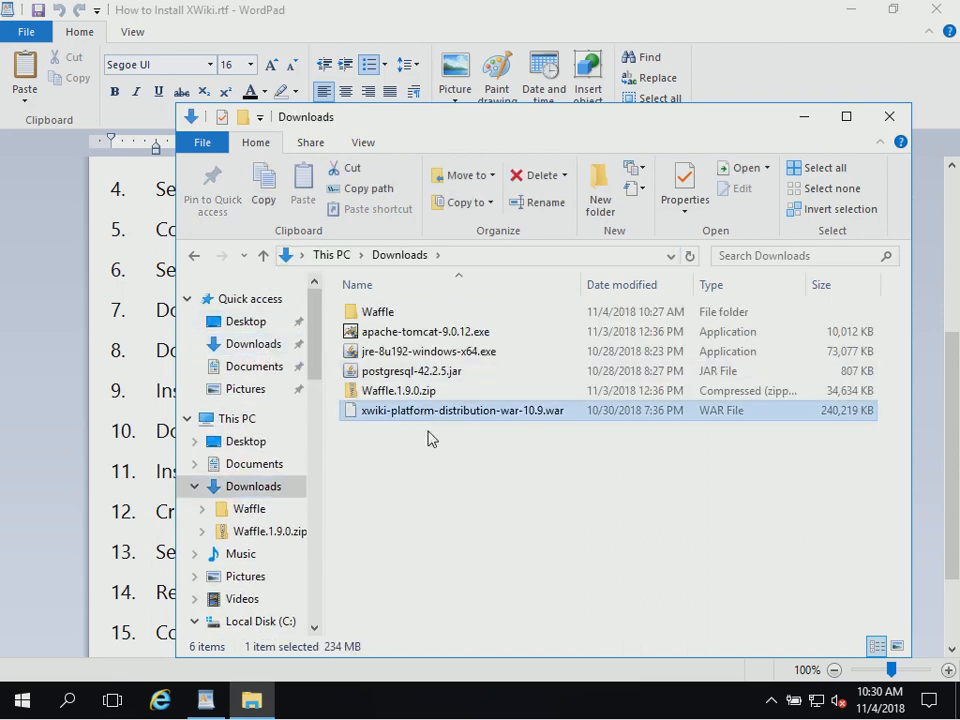
{"action": "key", "text": "F2"}
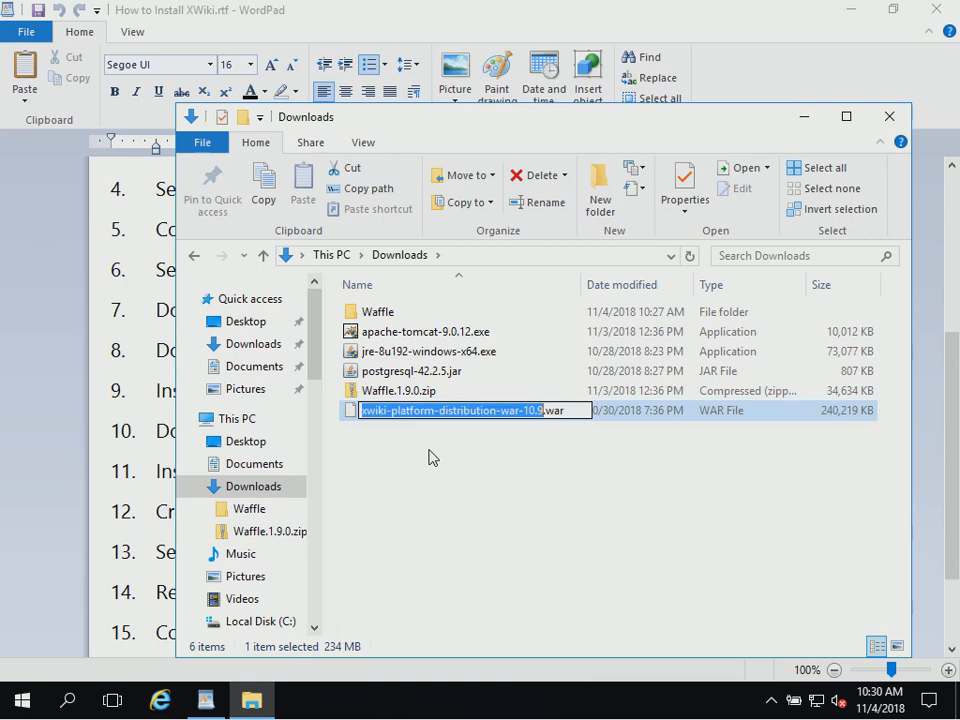
{"action": "key", "text": "End"}
{"action": "type", "text": ".zi"}
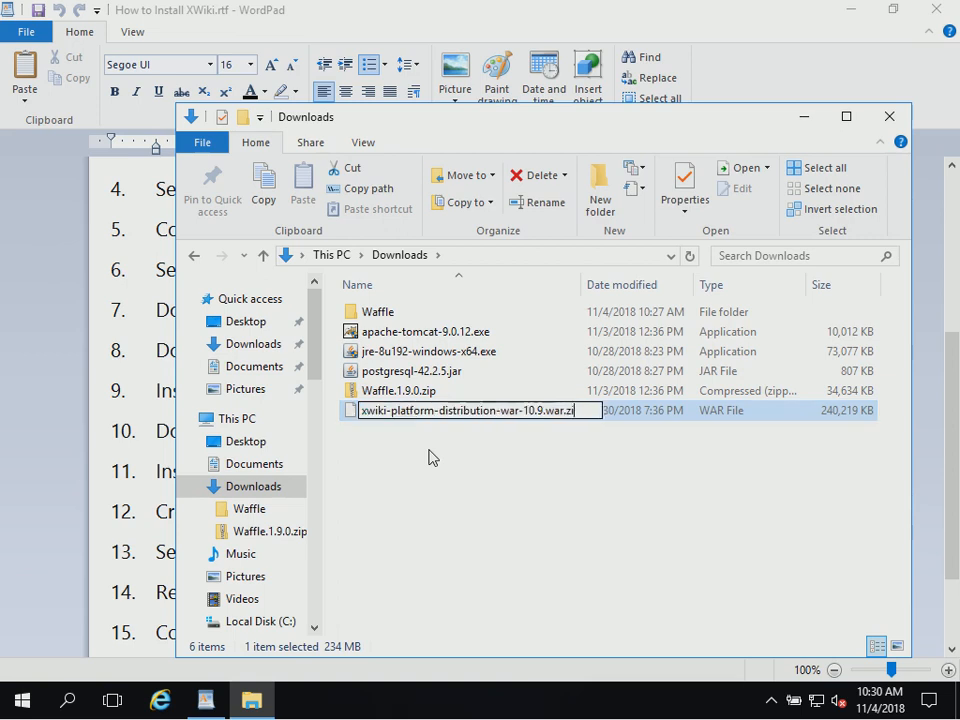
{"action": "key", "text": "Return"}
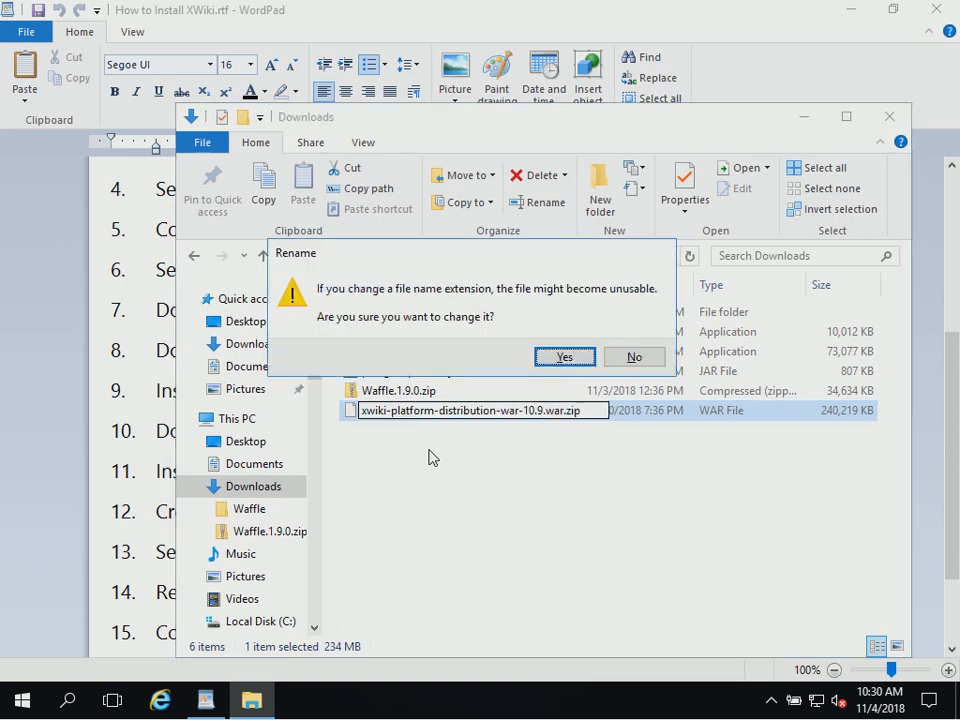
{"action": "left_click", "coordinate": [573, 364]}
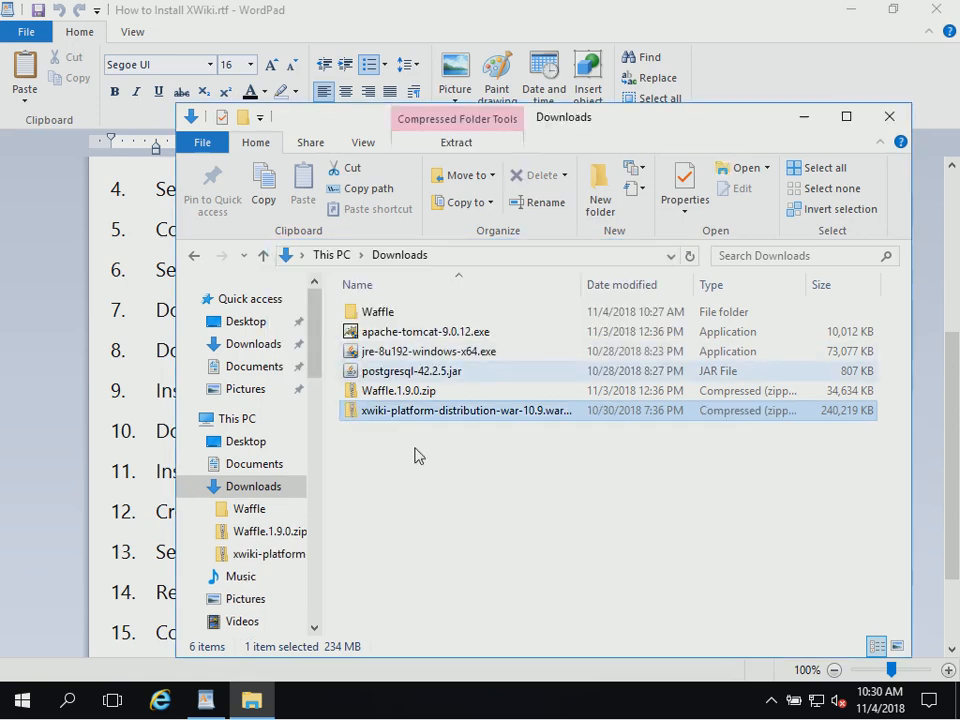
Extract the zip to the pasted C:\Program Files\Tomcat\webapps\xwiki destination.
{"action": "right_click", "coordinate": [401, 418]}
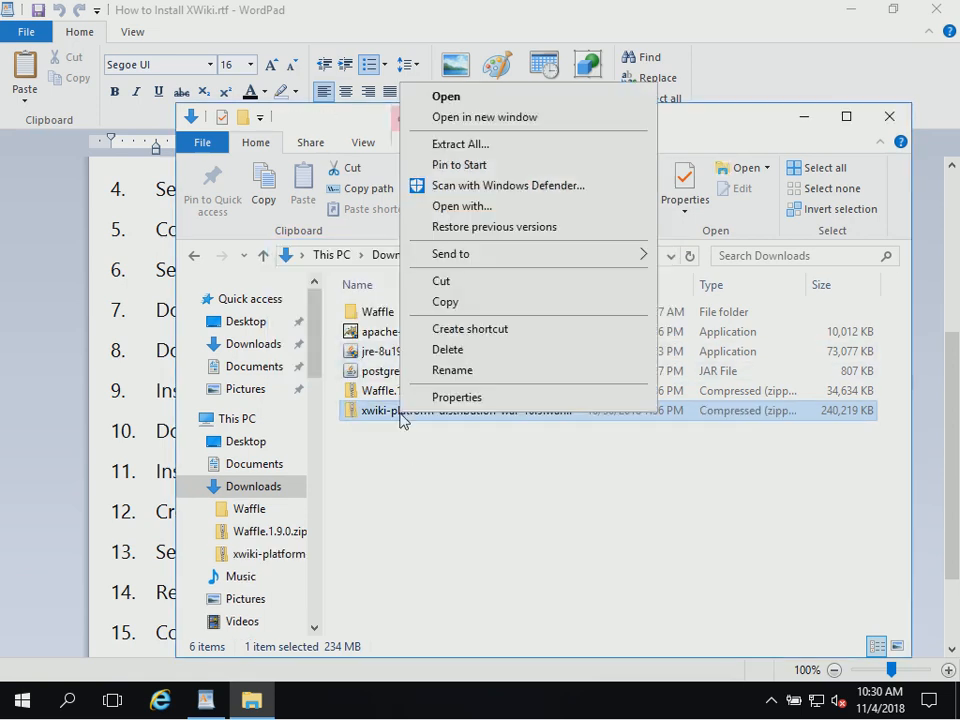
{"action": "left_click", "coordinate": [489, 146]}
{"action": "left_click_drag", "start_coordinate": [617, 272], "coordinate": [214, 281]}
{"action": "right_click", "coordinate": [334, 273]}
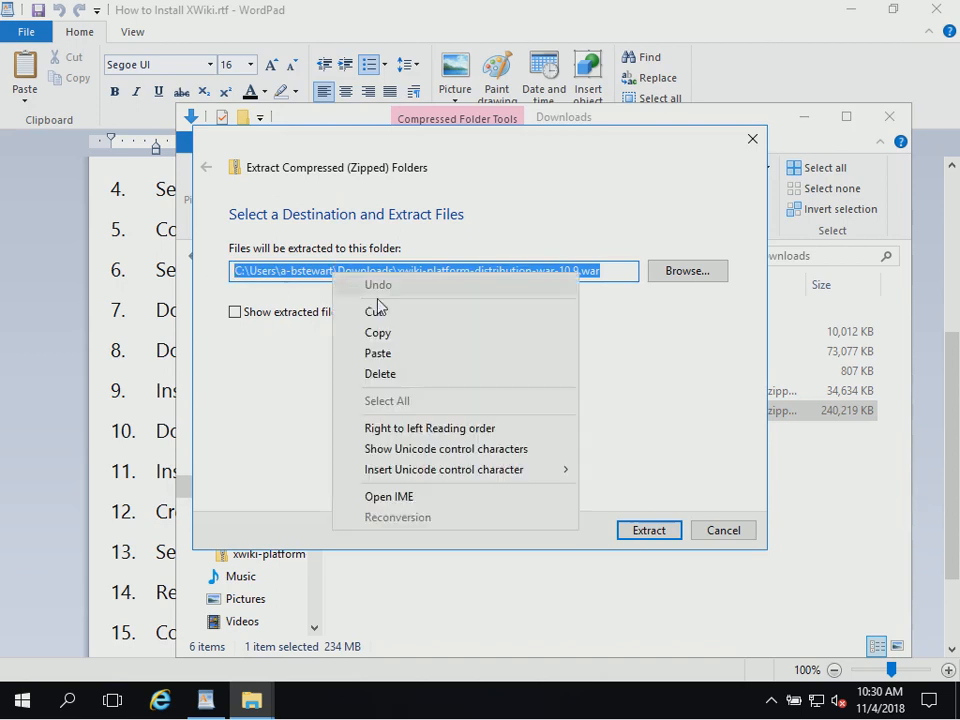
{"action": "left_click", "coordinate": [381, 354]}
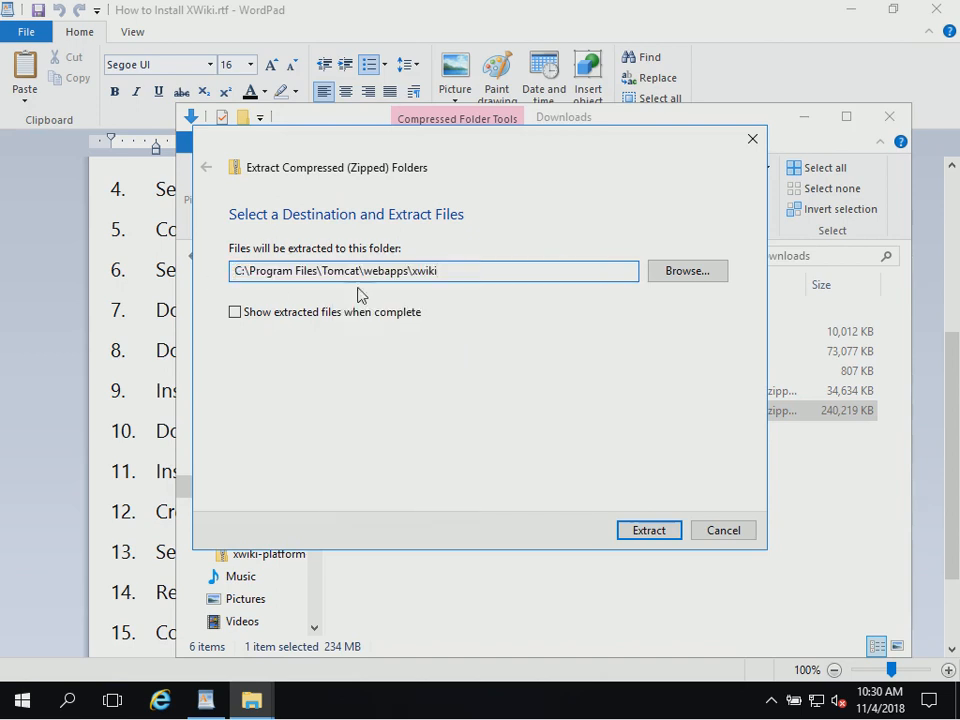
{"action": "left_click", "coordinate": [648, 531]}
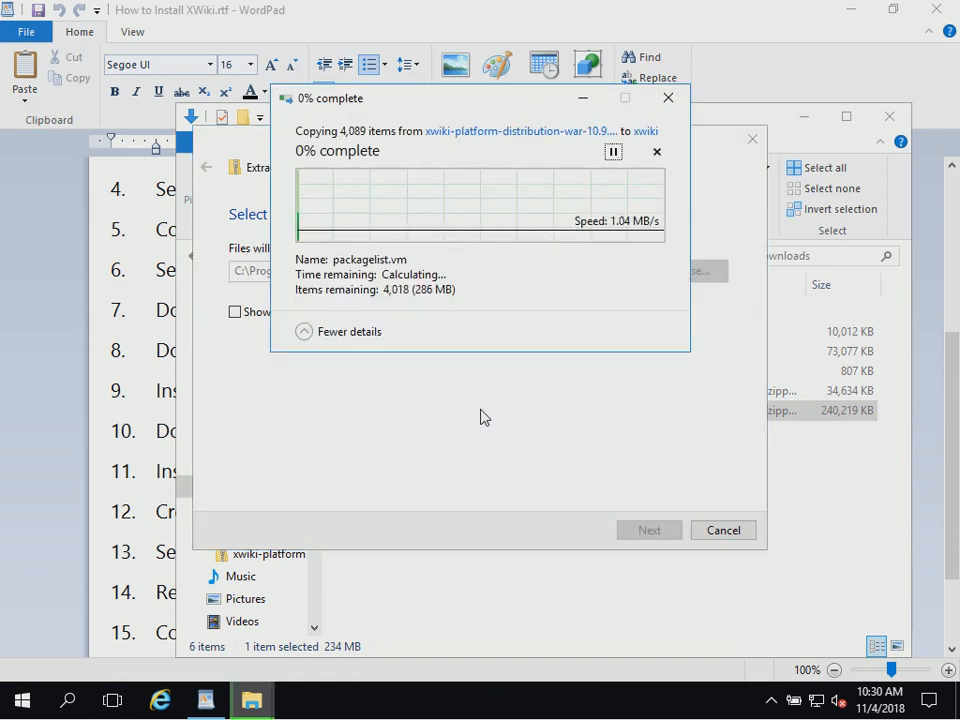
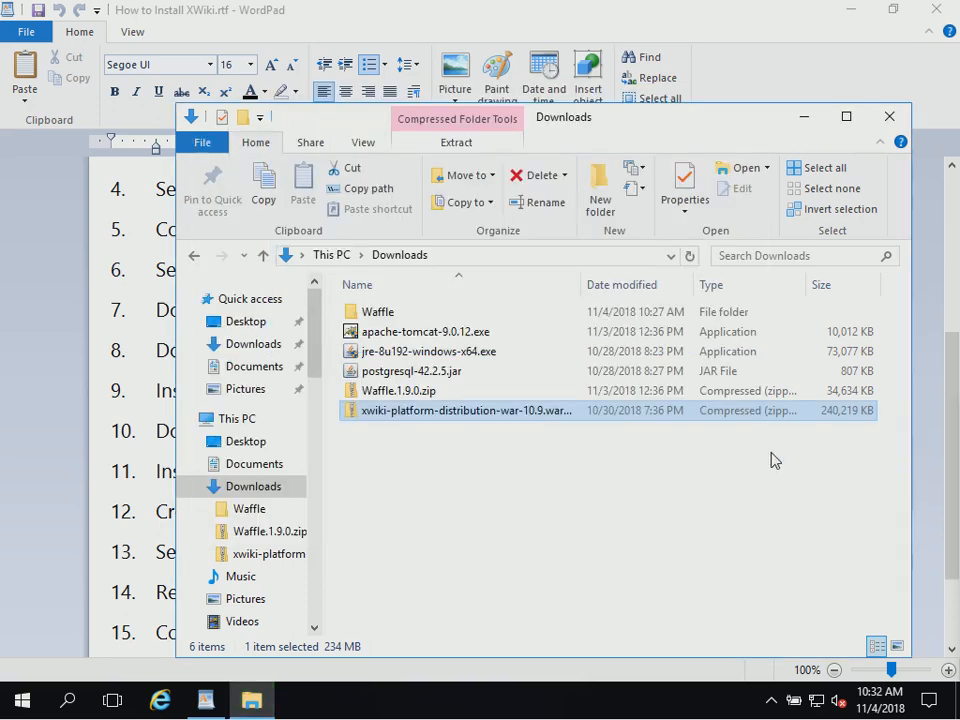
Scroll the WordPad checklist to the rename-and-extract step, then minimize the document.
{"action": "left_click", "coordinate": [121, 353]}
{"action": "scroll", "coordinate": [405, 365], "scroll_direction": "down", "scroll_amount": 1}
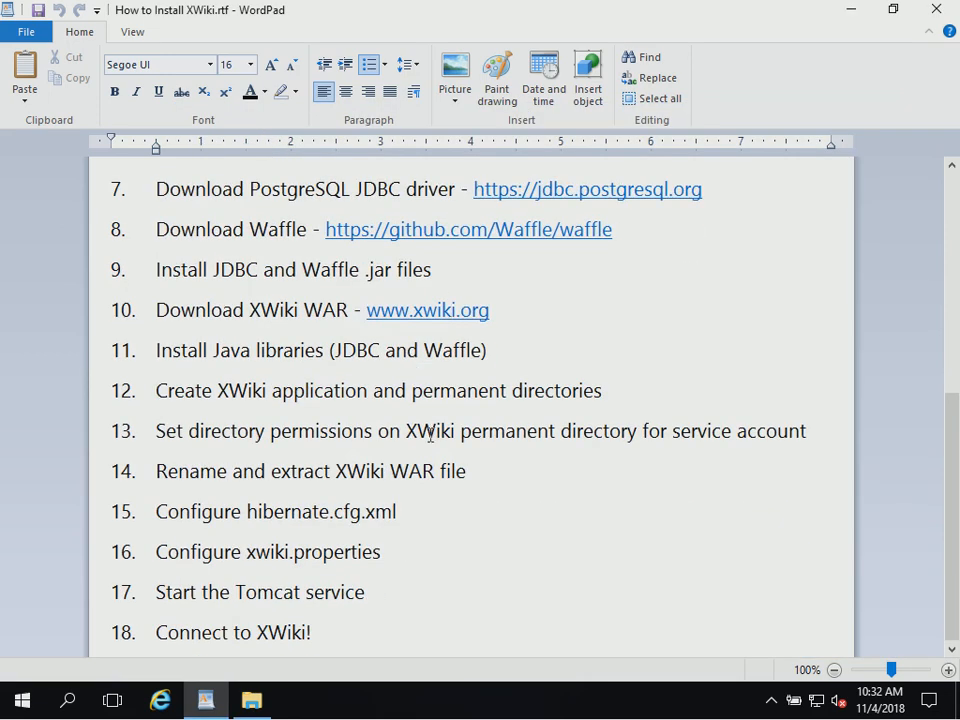
{"action": "left_click", "coordinate": [485, 479]}
{"action": "left_click", "coordinate": [851, 9]}
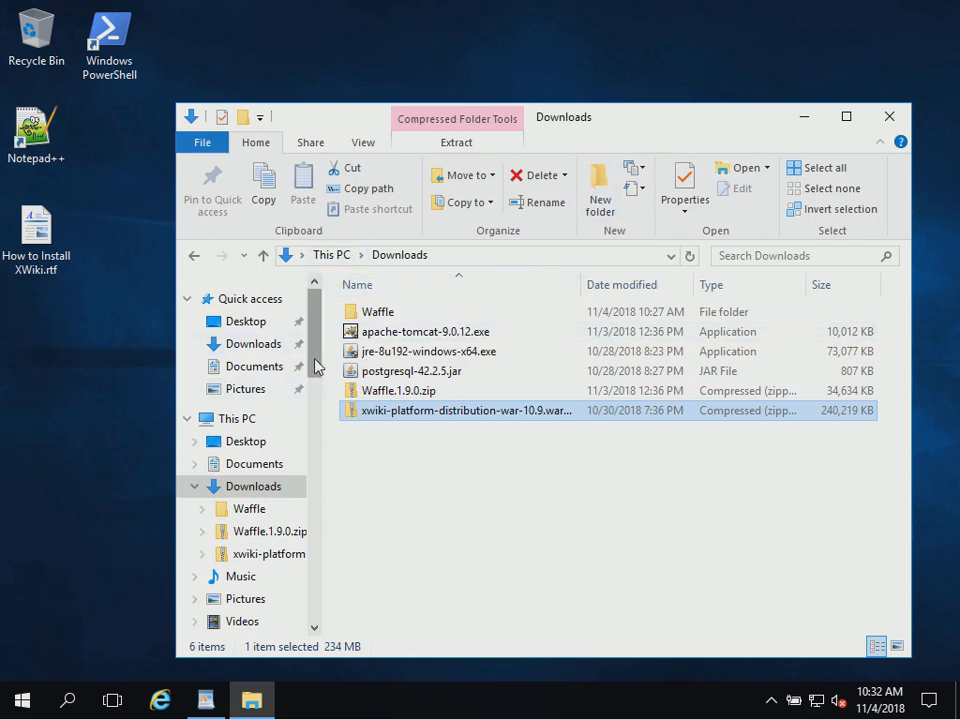
Browse to C:\Program Files\Tomcat\webapps\xwiki\WEB-INF in File Explorer.
{"action": "left_click_drag", "start_coordinate": [315, 359], "coordinate": [322, 460]}
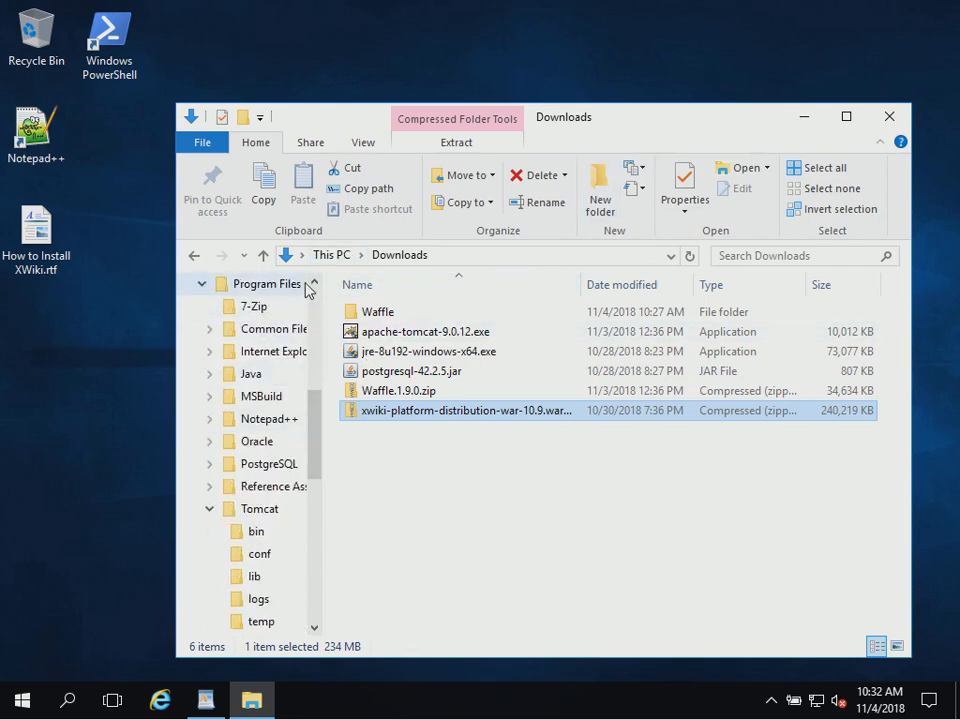
{"action": "left_click", "coordinate": [313, 283]}
{"action": "left_click", "coordinate": [279, 308]}
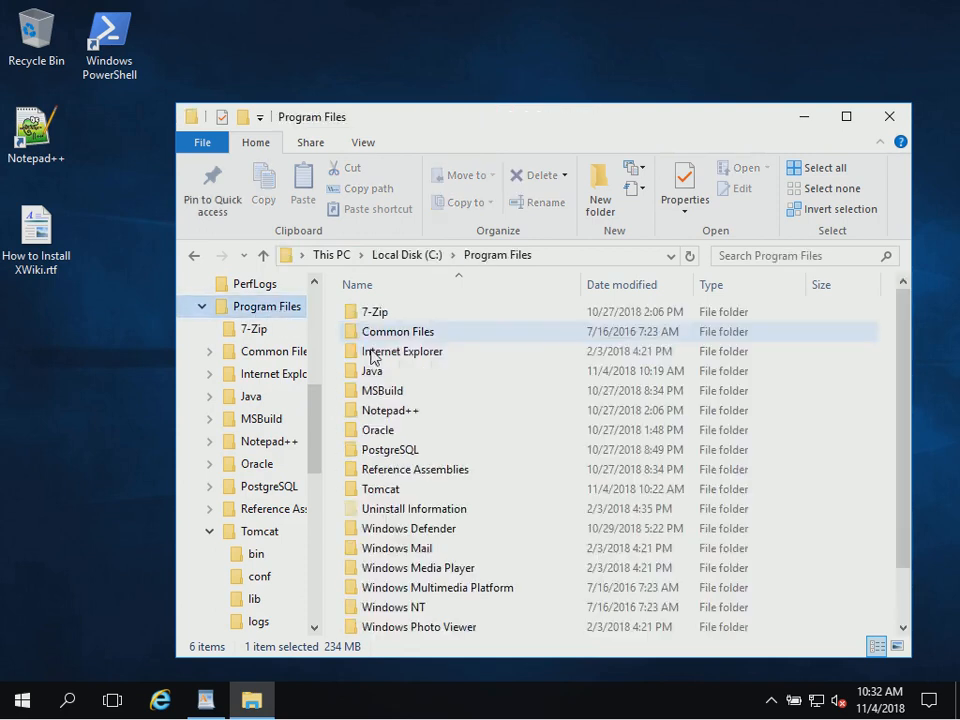
{"action": "double_click", "coordinate": [380, 489]}
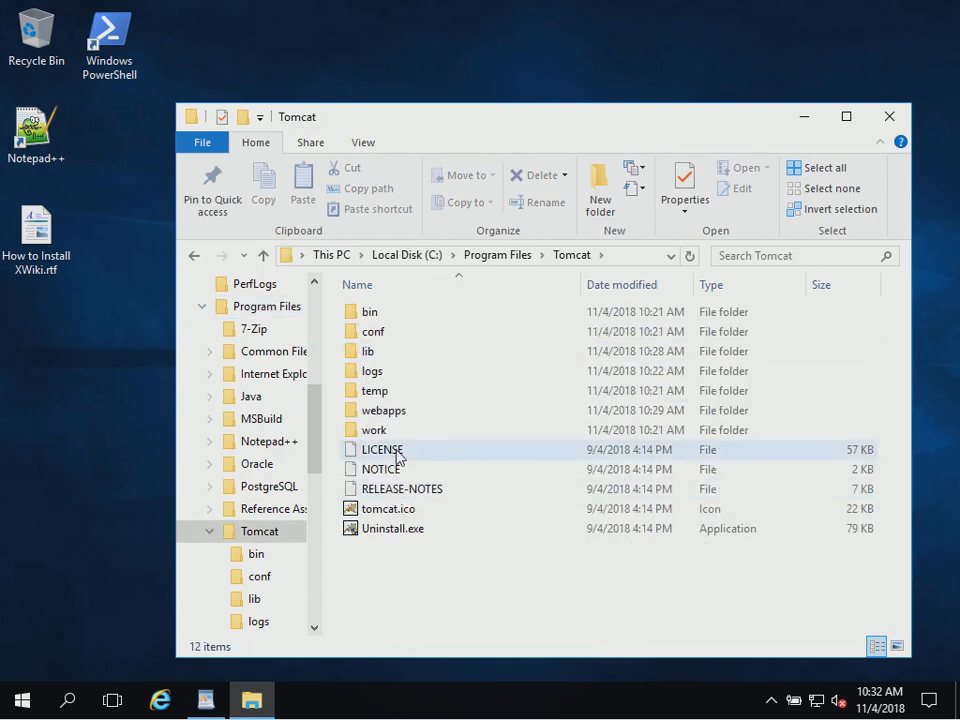
{"action": "double_click", "coordinate": [384, 410]}
{"action": "double_click", "coordinate": [407, 420]}
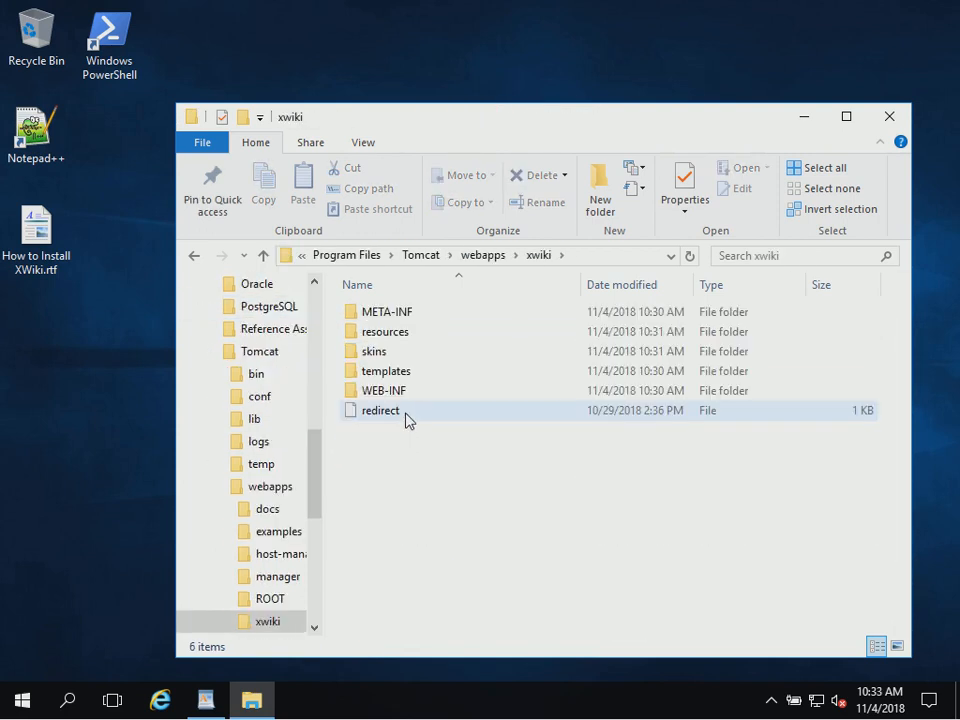
{"action": "double_click", "coordinate": [397, 391]}
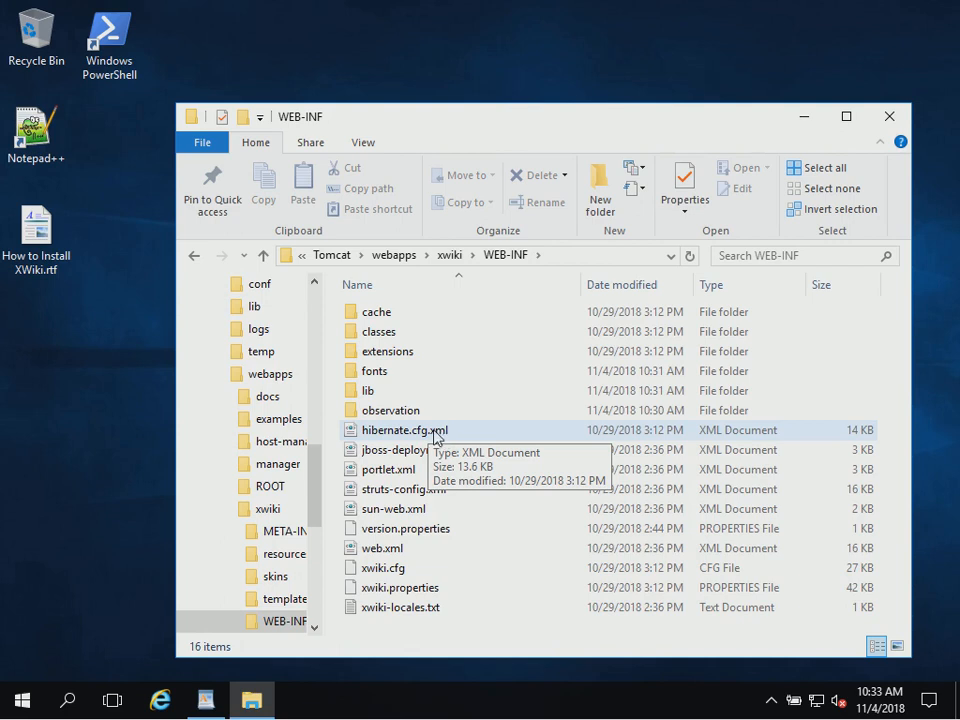
Copy and paste hibernate.cfg.xml as a backup, then open the original in Notepad++.
{"action": "right_click", "coordinate": [435, 437]}
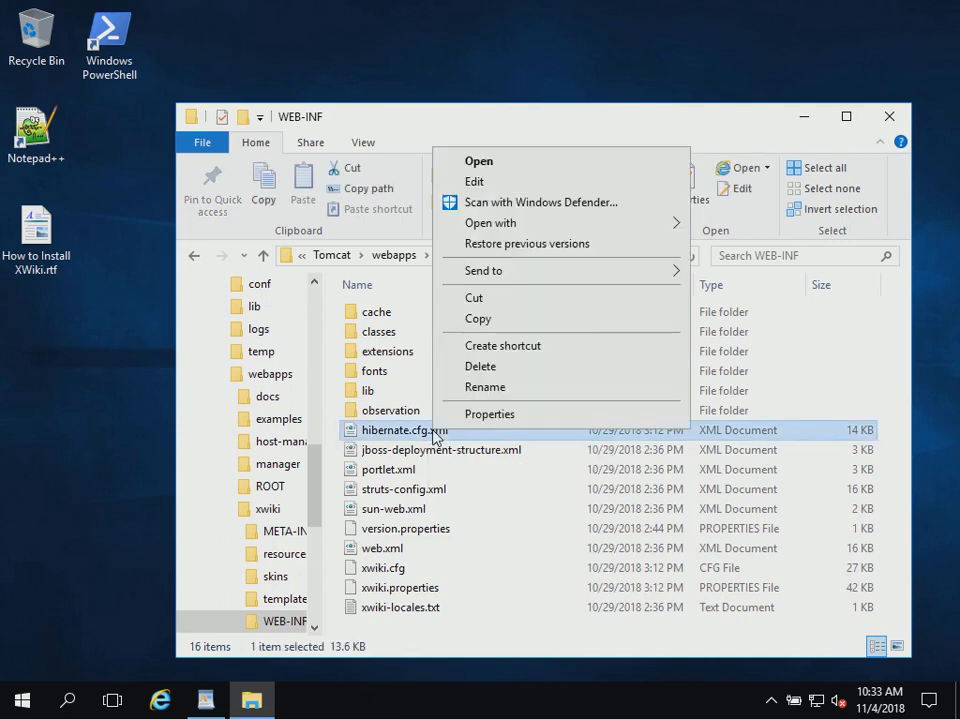
{"action": "left_click", "coordinate": [497, 322]}
{"action": "right_click", "coordinate": [458, 380]}
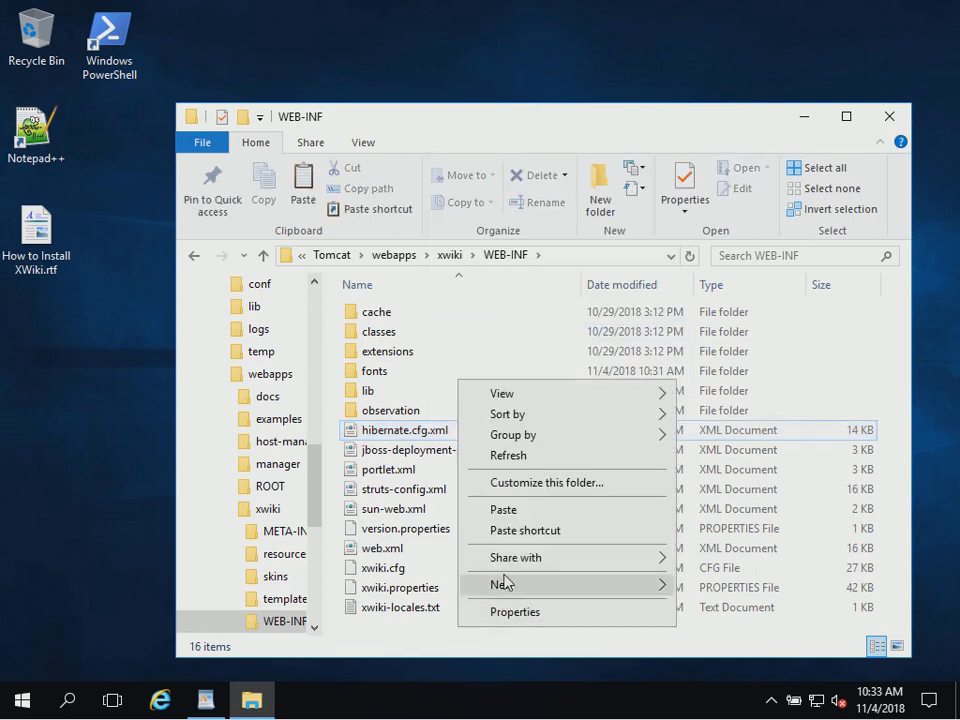
{"action": "left_click", "coordinate": [504, 510]}
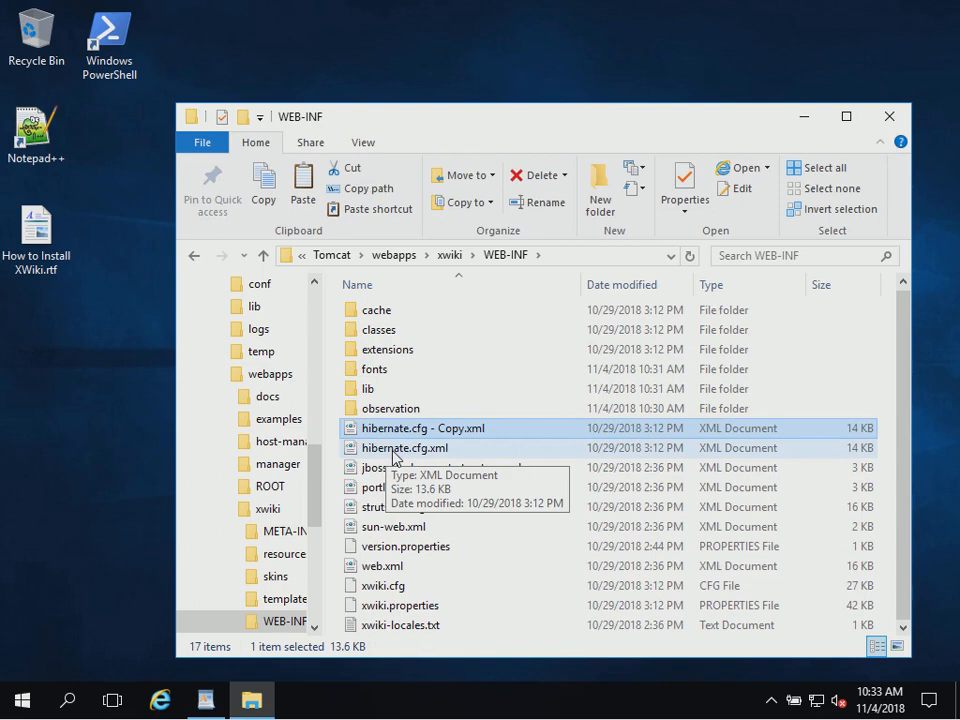
{"action": "left_click_drag", "start_coordinate": [395, 451], "coordinate": [34, 110]}
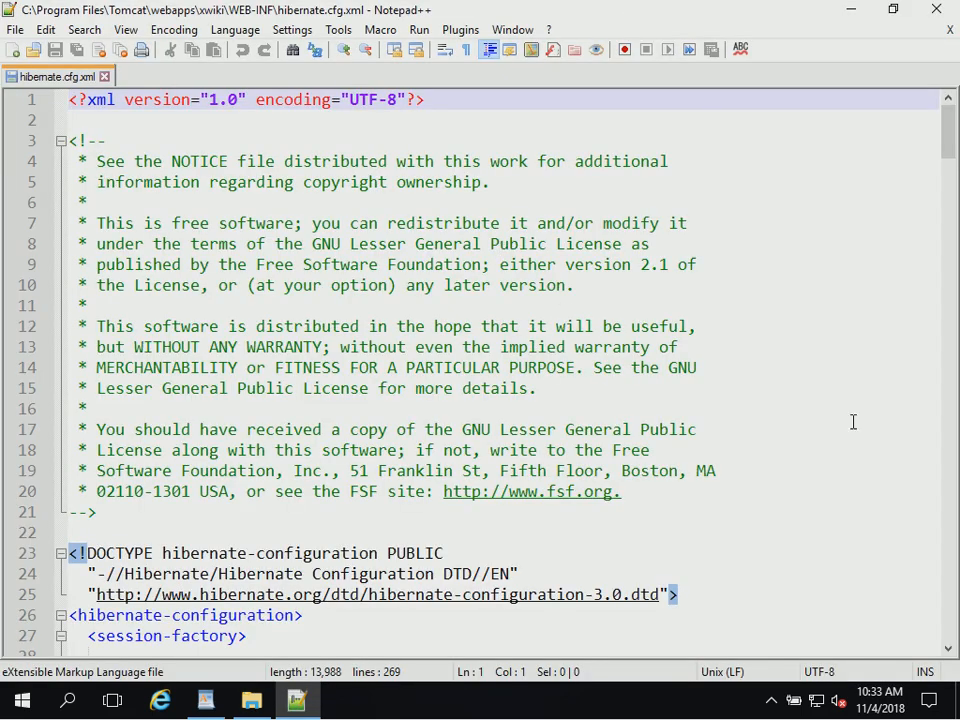
Comment out the default HSQLDB section by moving its line-88 comment close after its mappings.
{"action": "left_click_drag", "start_coordinate": [948, 129], "coordinate": [948, 279]}
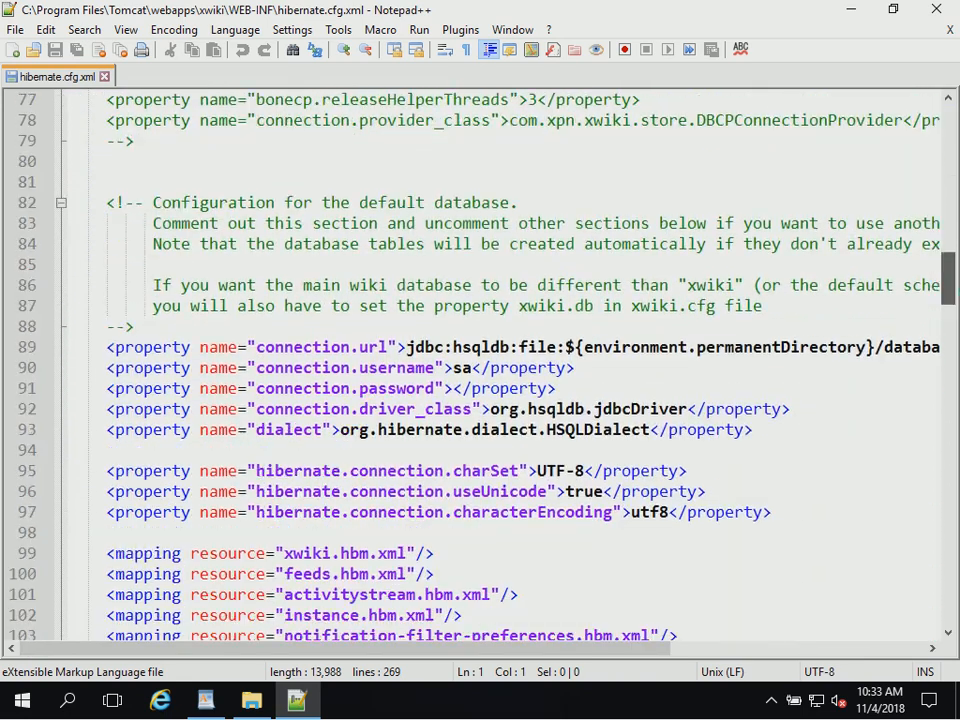
{"action": "left_click", "coordinate": [541, 204]}
{"action": "left_click", "coordinate": [208, 333]}
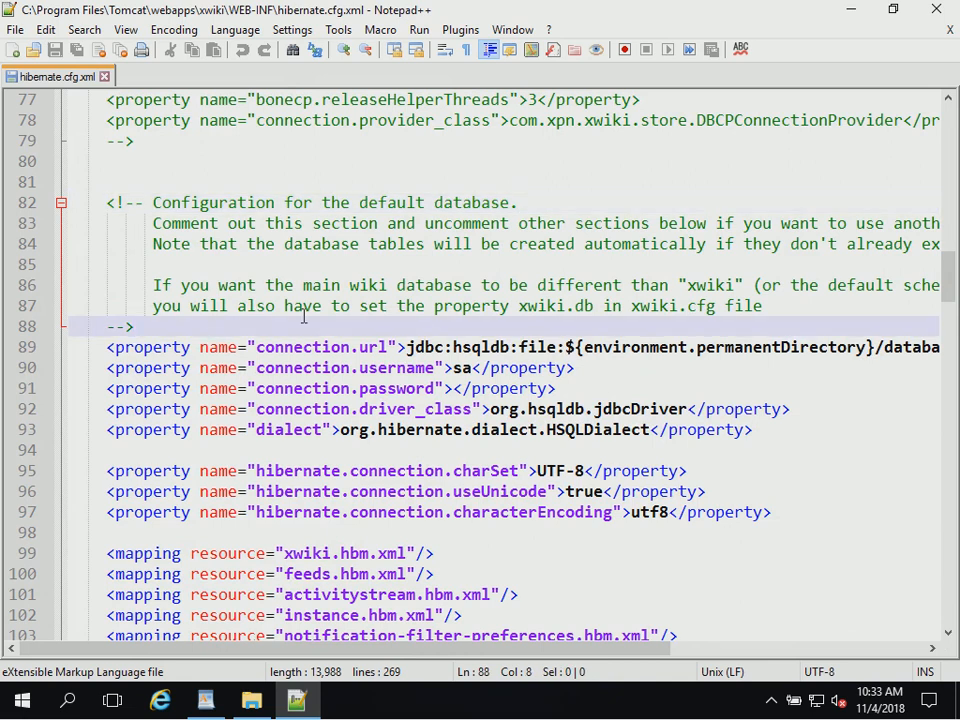
{"action": "key", "text": "Home"}
{"action": "key", "text": "Home"}
{"action": "key", "text": "shift+Down"}
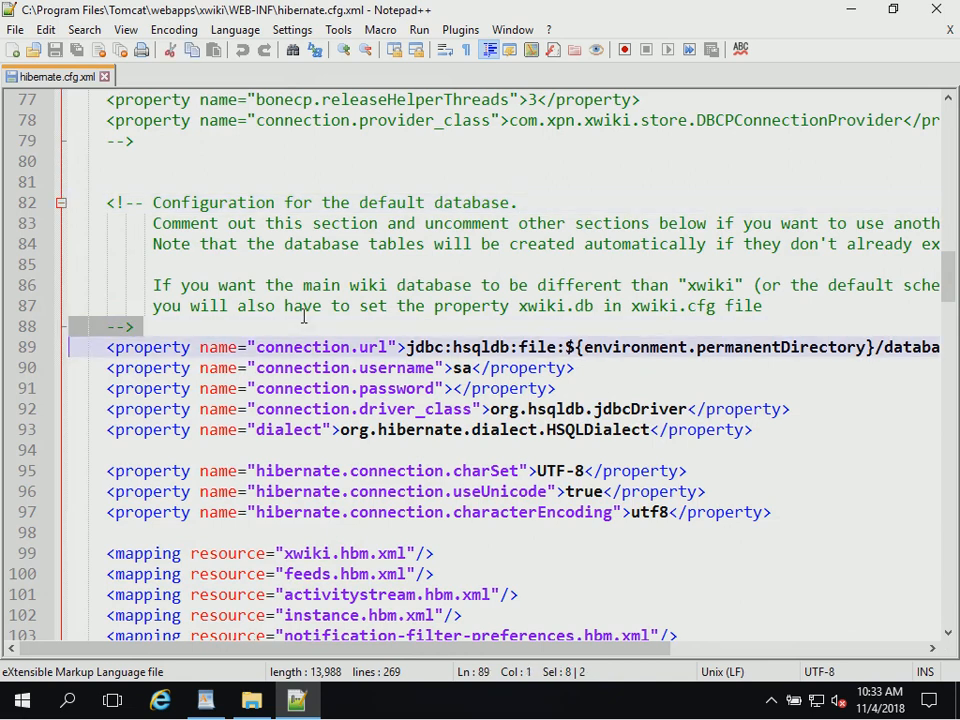
{"action": "key", "text": "Delete"}
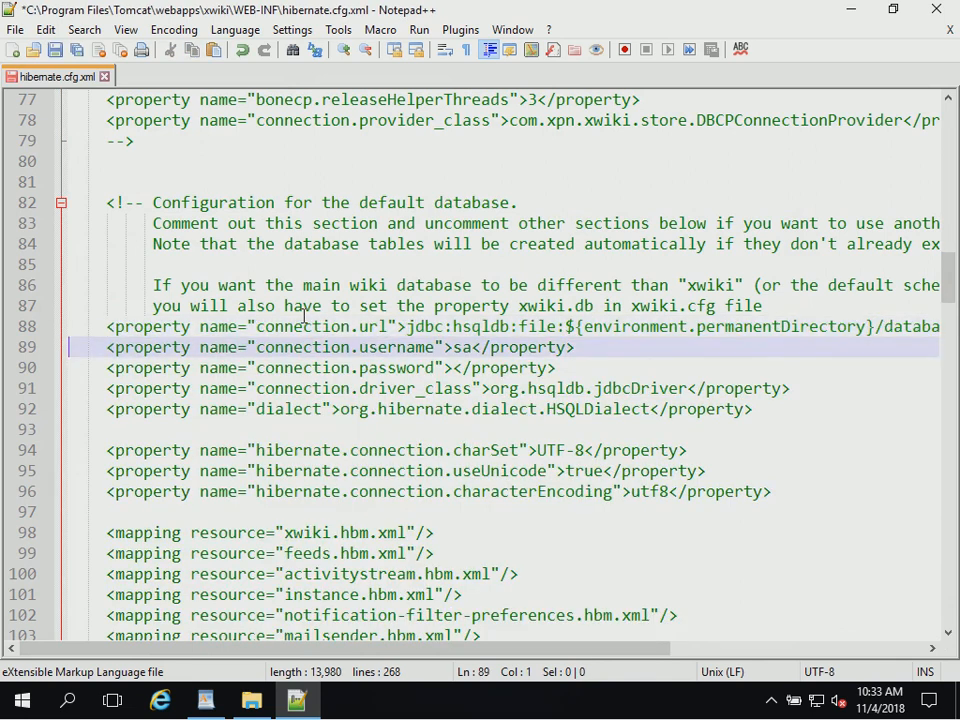
{"action": "key", "text": "Down"}
{"action": "key", "text": "Down"}
{"action": "key", "text": "Down"}
{"action": "key", "text": "Down"}
{"action": "key", "text": "Down"}
{"action": "key", "text": "Down"}
{"action": "key", "text": "Down"}
{"action": "key", "text": "Down"}
{"action": "key", "text": "Down"}
{"action": "key", "text": "Down"}
{"action": "key", "text": "Down"}
{"action": "key", "text": "Down"}
{"action": "key", "text": "Down"}
{"action": "key", "text": "Down"}
{"action": "key", "text": "Down"}
{"action": "key", "text": "Down"}
{"action": "key", "text": "Down"}
{"action": "key", "text": "Down"}
{"action": "key", "text": "Up"}
{"action": "key", "text": "Up"}
{"action": "key", "text": "Up"}
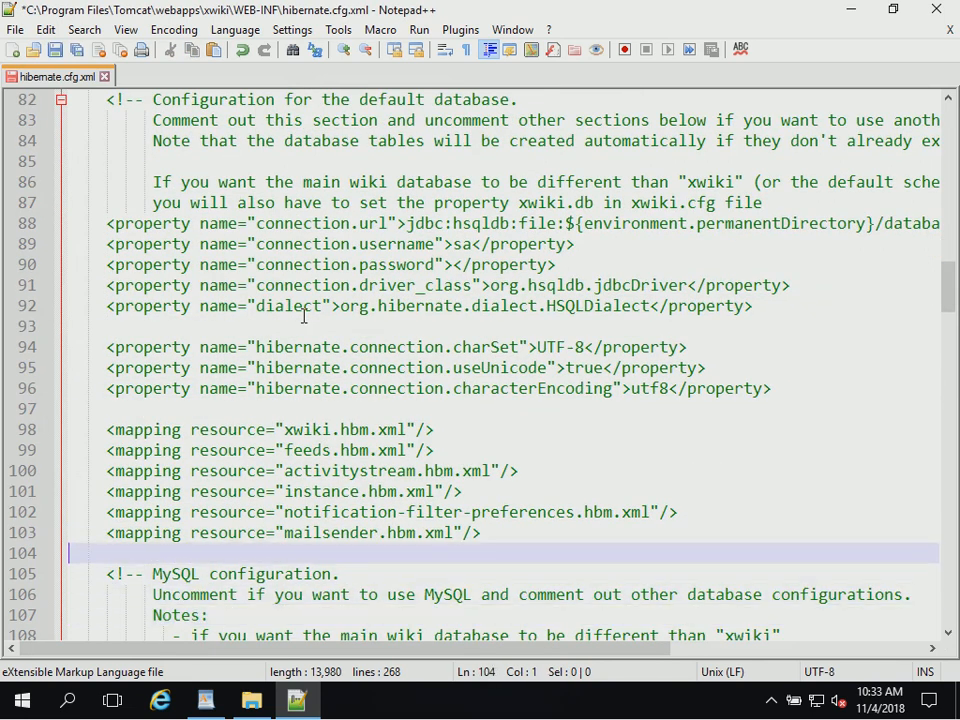
{"action": "key", "text": "ctrl+v"}
{"action": "key", "text": "Up"}
{"action": "key", "text": "Up"}
{"action": "key", "text": "Up"}
{"action": "key", "text": "Up"}
{"action": "key", "text": "Up"}
{"action": "key", "text": "Up"}
{"action": "key", "text": "Up"}
{"action": "key", "text": "Up"}
{"action": "key", "text": "Up"}
{"action": "key", "text": "Up"}
{"action": "key", "text": "Up"}
{"action": "key", "text": "Up"}
{"action": "key", "text": "Up"}
{"action": "key", "text": "Up"}
{"action": "key", "text": "Up"}
{"action": "key", "text": "Up"}
{"action": "key", "text": "Up"}
{"action": "key", "text": "Up"}
{"action": "key", "text": "Up"}
{"action": "key", "text": "Up"}
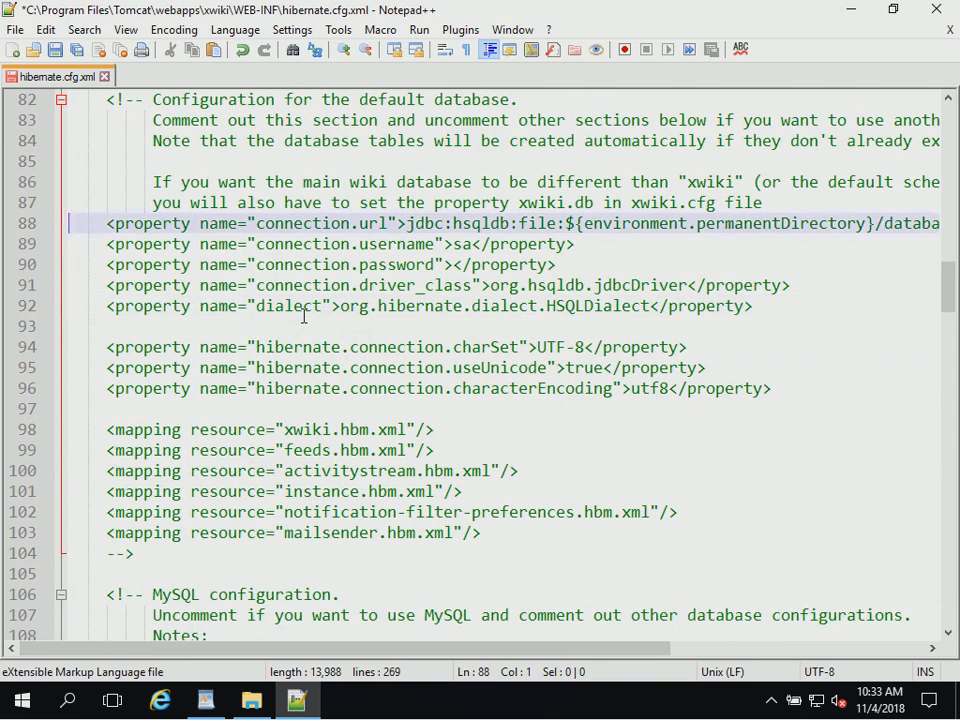
{"action": "key", "text": "Down"}
{"action": "key", "text": "Down"}
{"action": "key", "text": "Down"}
{"action": "key", "text": "Down"}
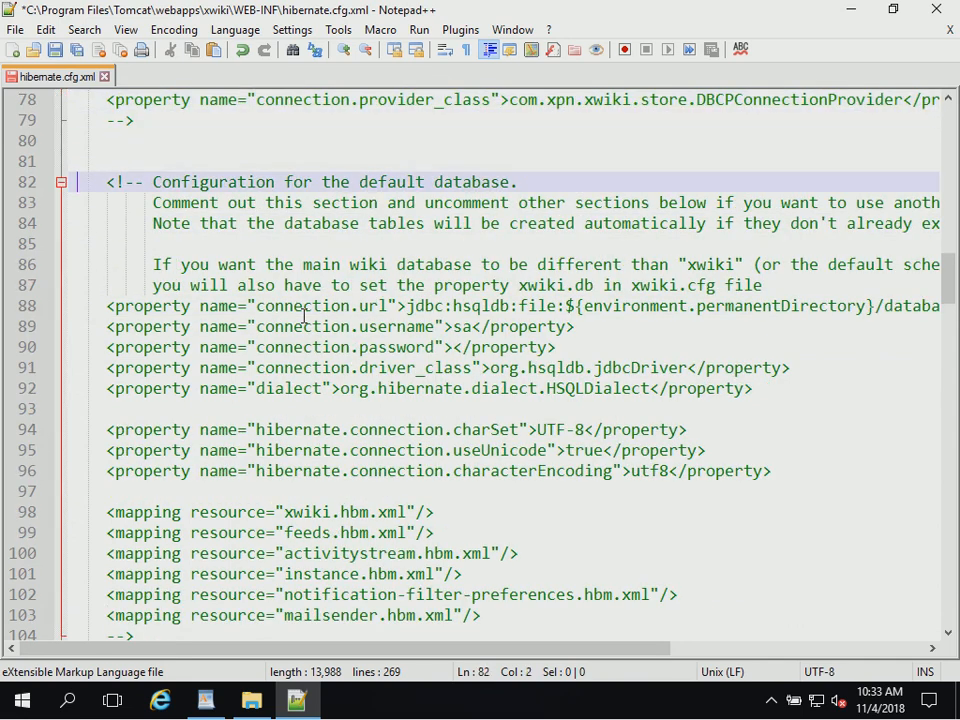
{"action": "key", "text": "shift+Right"}
{"action": "key", "text": "shift+Right"}
{"action": "key", "text": "shift+Right"}
{"action": "key", "text": "shift+Right"}
{"action": "key", "text": "shift+Right"}
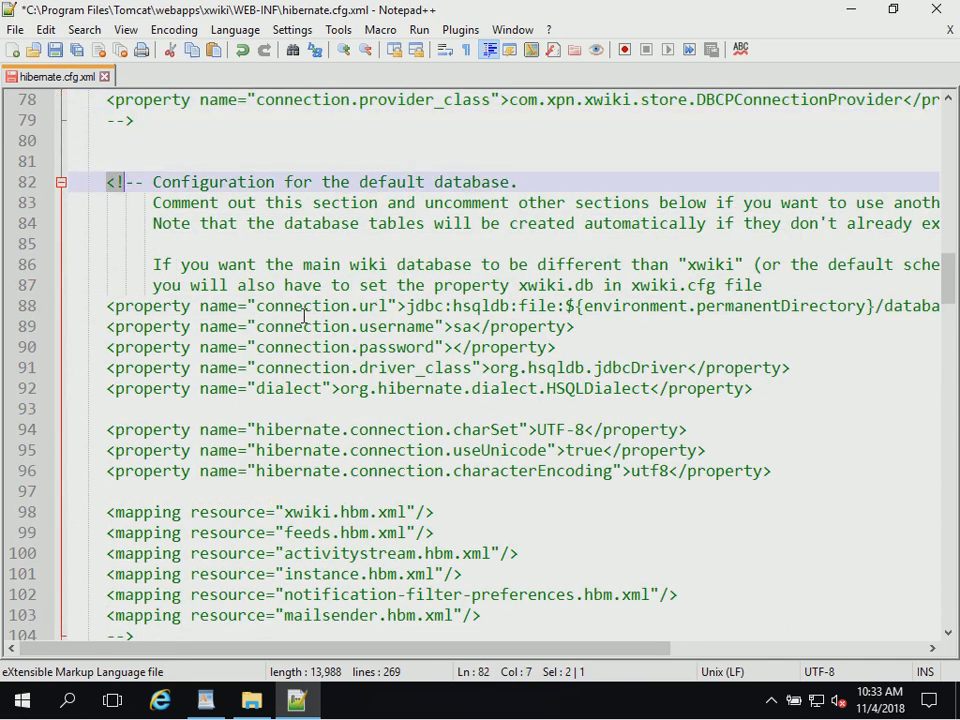
{"action": "key", "text": "Down"}
{"action": "key", "text": "Down"}
{"action": "key", "text": "Down"}
{"action": "key", "text": "Down"}
{"action": "key", "text": "Down"}
{"action": "key", "text": "Down"}
{"action": "key", "text": "Down"}
{"action": "key", "text": "Down"}
{"action": "key", "text": "Down"}
{"action": "key", "text": "Down"}
{"action": "key", "text": "Down"}
{"action": "key", "text": "Down"}
{"action": "key", "text": "Down"}
{"action": "key", "text": "Down"}
{"action": "key", "text": "Down"}
{"action": "key", "text": "Down"}
{"action": "key", "text": "Down"}
{"action": "key", "text": "Down"}
{"action": "key", "text": "Down"}
{"action": "key", "text": "Down"}
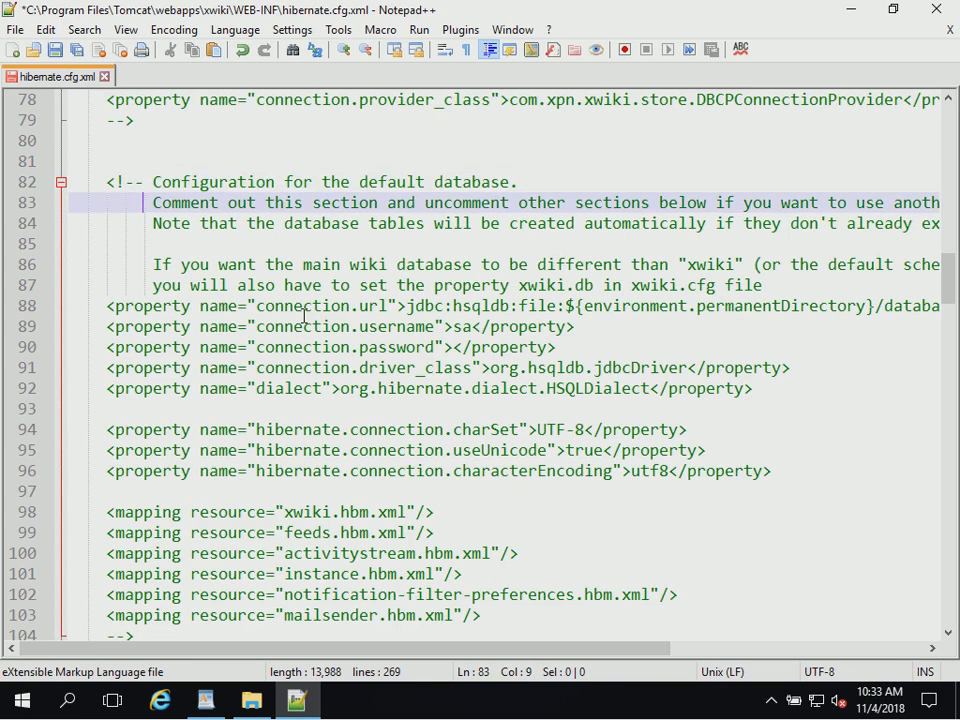
{"action": "key", "text": "shift+Home"}
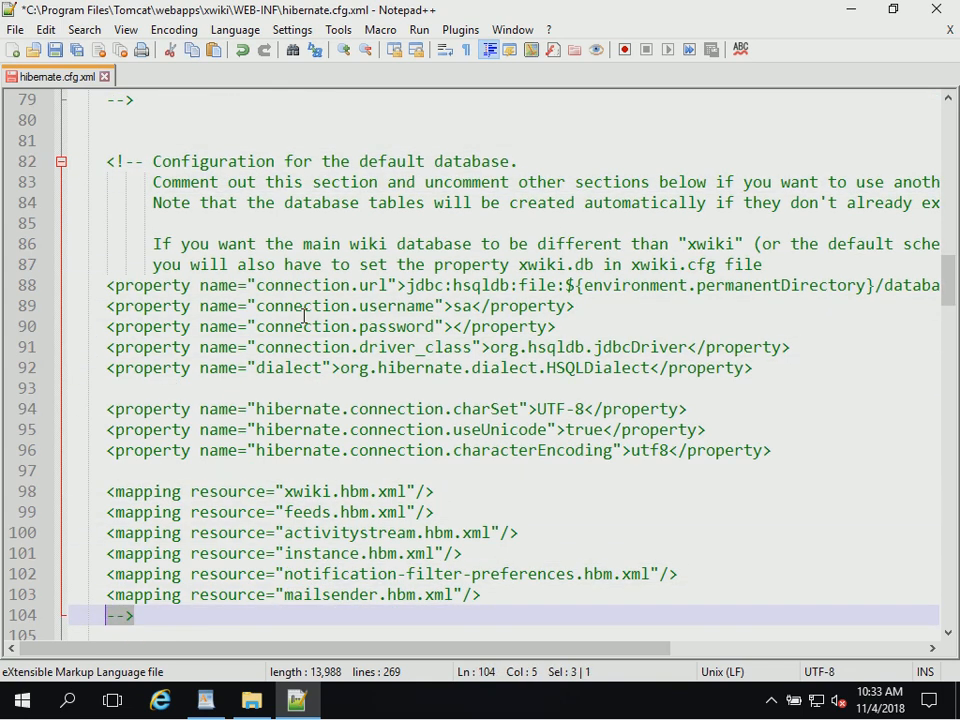
{"action": "key", "text": "Right"}
Uncomment the PostgreSQL properties by moving their closing marker above them, removing the blank line.
{"action": "key", "text": "Down"}
{"action": "key", "text": "Down"}
{"action": "key", "text": "Down"}
{"action": "key", "text": "Down"}
{"action": "key", "text": "Down"}
{"action": "key", "text": "Down"}
{"action": "key", "text": "Down"}
{"action": "key", "text": "Down"}
{"action": "key", "text": "Down"}
{"action": "key", "text": "Down"}
{"action": "key", "text": "Down"}
{"action": "key", "text": "Down"}
{"action": "key", "text": "Down"}
{"action": "key", "text": "Down"}
{"action": "key", "text": "Down"}
{"action": "key", "text": "Down"}
{"action": "key", "text": "Down"}
{"action": "key", "text": "Down"}
{"action": "key", "text": "Down"}
{"action": "key", "text": "Down"}
{"action": "key", "text": "Down"}
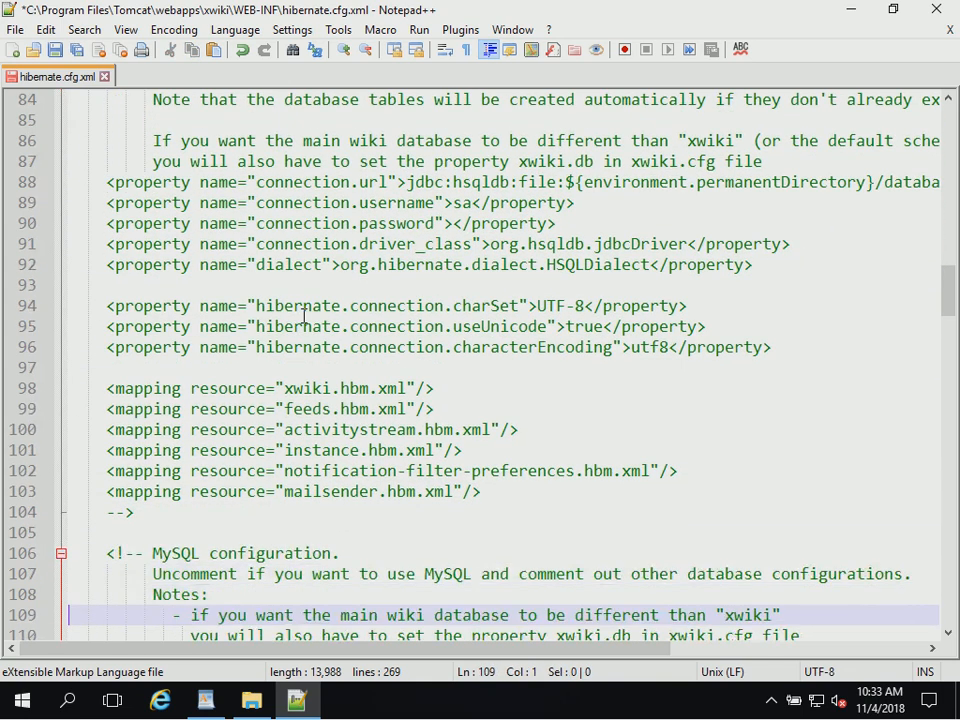
{"action": "key", "text": "Down"}
{"action": "key", "text": "Down"}
{"action": "key", "text": "Down"}
{"action": "key", "text": "Down"}
{"action": "key", "text": "Down"}
{"action": "key", "text": "Down"}
{"action": "key", "text": "Down"}
{"action": "key", "text": "Down"}
{"action": "key", "text": "Down"}
{"action": "key", "text": "Down"}
{"action": "key", "text": "Down"}
{"action": "key", "text": "Down"}
{"action": "key", "text": "Down"}
{"action": "key", "text": "Down"}
{"action": "key", "text": "Down"}
{"action": "key", "text": "Down"}
{"action": "key", "text": "Down"}
{"action": "key", "text": "Down"}
{"action": "key", "text": "Down"}
{"action": "key", "text": "Down"}
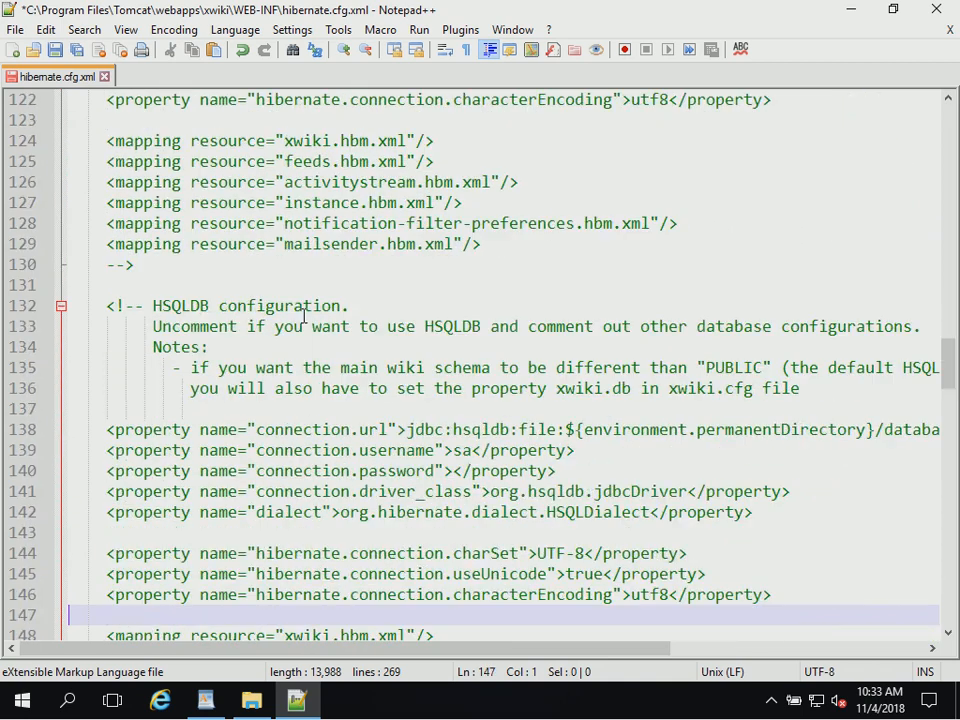
{"action": "key", "text": "Down"}
{"action": "key", "text": "Down"}
{"action": "key", "text": "Down"}
{"action": "key", "text": "Down"}
{"action": "key", "text": "Down"}
{"action": "key", "text": "Down"}
{"action": "key", "text": "Down"}
{"action": "key", "text": "Down"}
{"action": "key", "text": "Down"}
{"action": "key", "text": "Down"}
{"action": "key", "text": "Down"}
{"action": "key", "text": "Down"}
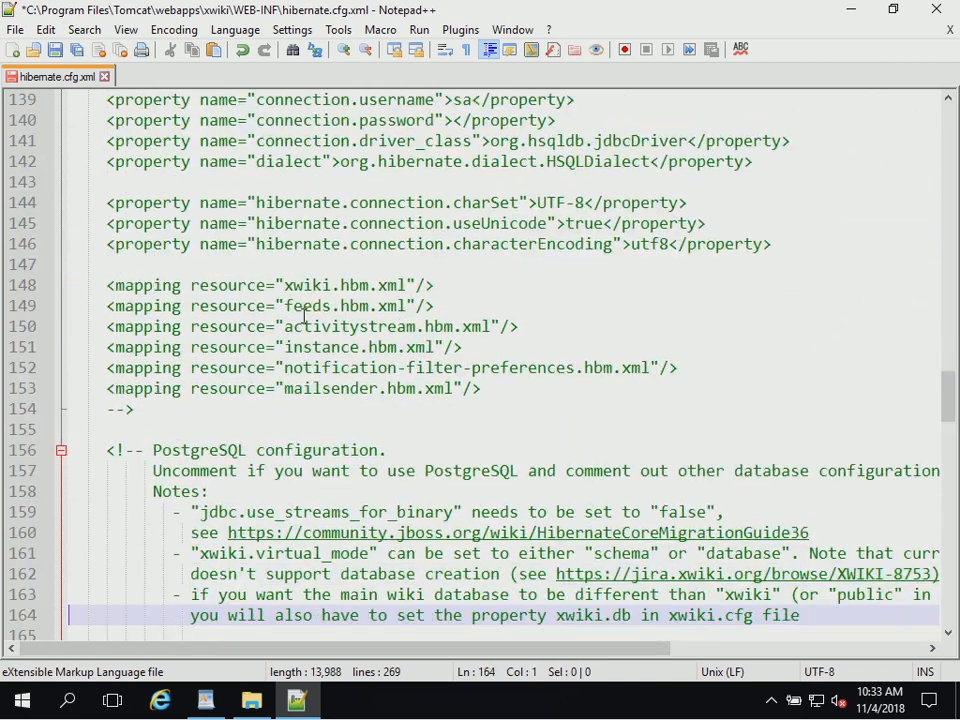
{"action": "key", "text": "Down"}
{"action": "key", "text": "Down"}
{"action": "key", "text": "Down"}
{"action": "key", "text": "Down"}
{"action": "key", "text": "Down"}
{"action": "key", "text": "Down"}
{"action": "key", "text": "Down"}
{"action": "key", "text": "Down"}
{"action": "key", "text": "Down"}
{"action": "key", "text": "Down"}
{"action": "key", "text": "Down"}
{"action": "key", "text": "Up"}
{"action": "key", "text": "Up"}
{"action": "key", "text": "Up"}
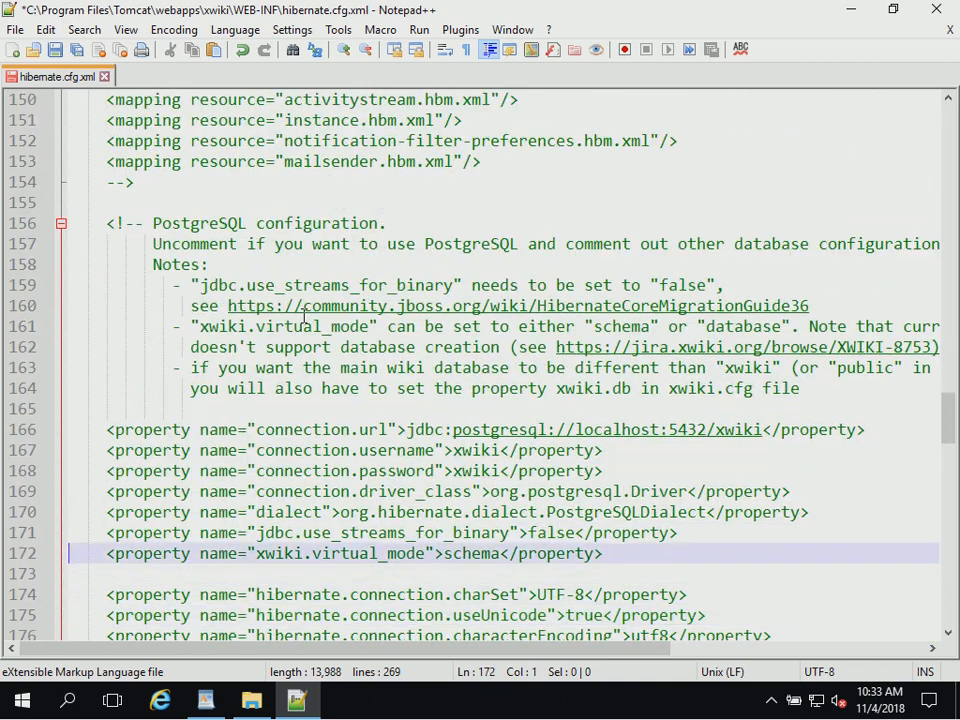
{"action": "key", "text": "Down"}
{"action": "key", "text": "Down"}
{"action": "key", "text": "Down"}
{"action": "key", "text": "Down"}
{"action": "key", "text": "Down"}
{"action": "key", "text": "Down"}
{"action": "key", "text": "Down"}
{"action": "key", "text": "Down"}
{"action": "key", "text": "Down"}
{"action": "key", "text": "Down"}
{"action": "key", "text": "Down"}
{"action": "key", "text": "Down"}
{"action": "key", "text": "Down"}
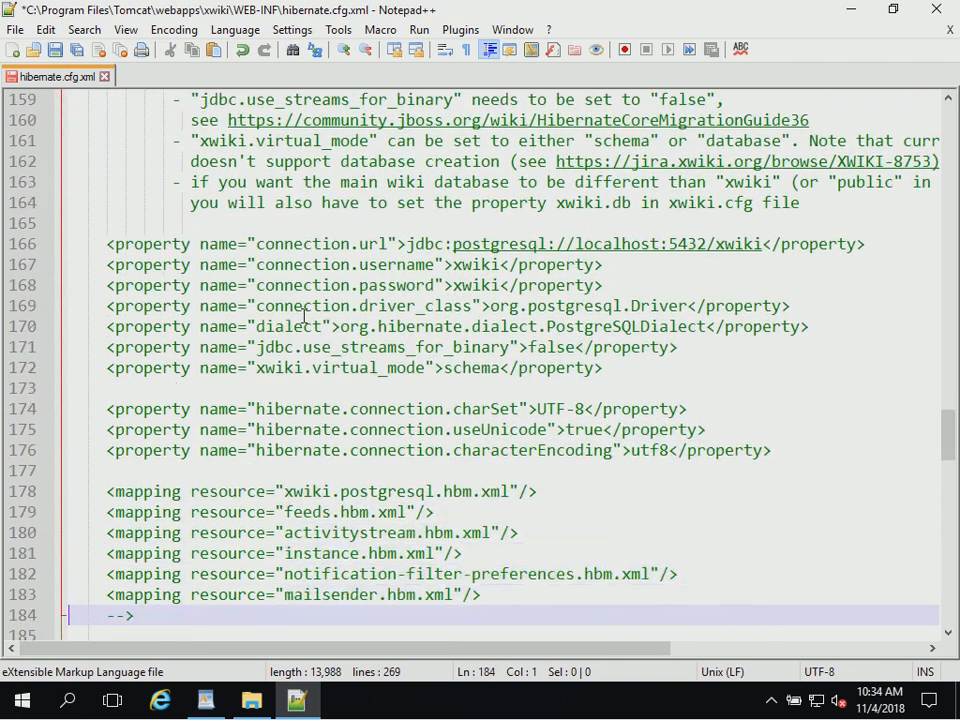
{"action": "key", "text": "Up"}
{"action": "key", "text": "shift+Down"}
{"action": "key", "text": "ctrl+c"}
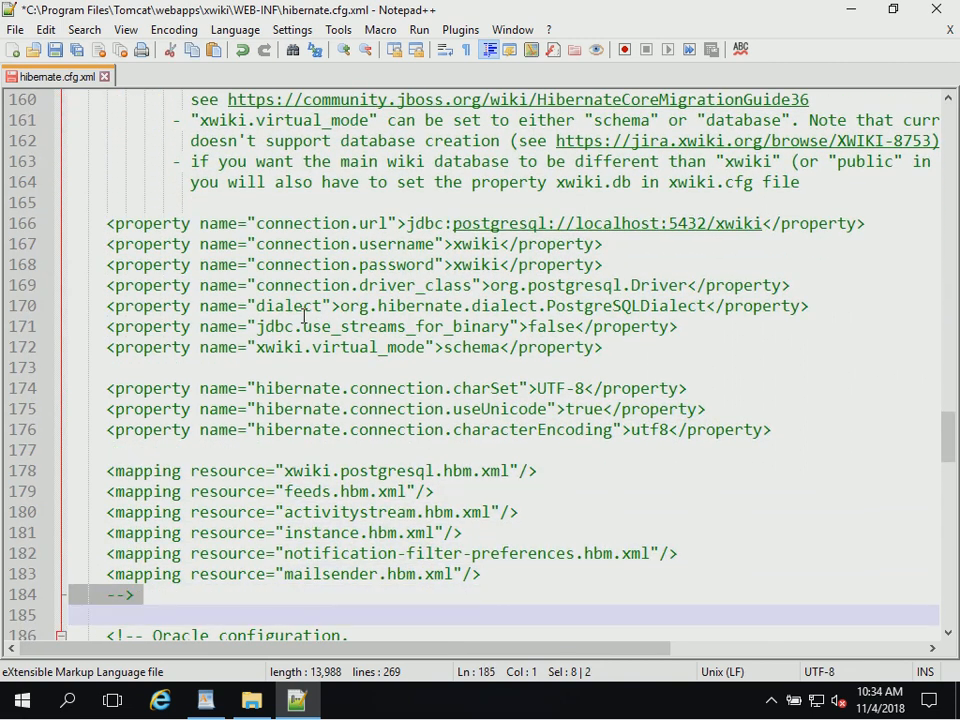
{"action": "key", "text": "Delete"}
{"action": "key", "text": "Up"}
{"action": "key", "text": "Up"}
{"action": "key", "text": "Up"}
{"action": "key", "text": "Up"}
{"action": "key", "text": "Up"}
{"action": "key", "text": "Up"}
{"action": "key", "text": "Up"}
{"action": "key", "text": "Up"}
{"action": "key", "text": "Up"}
{"action": "key", "text": "Up"}
{"action": "key", "text": "Up"}
{"action": "key", "text": "Up"}
{"action": "key", "text": "Up"}
{"action": "key", "text": "Up"}
{"action": "key", "text": "Up"}
{"action": "key", "text": "Up"}
{"action": "key", "text": "Up"}
{"action": "key", "text": "Up"}
{"action": "key", "text": "Up"}
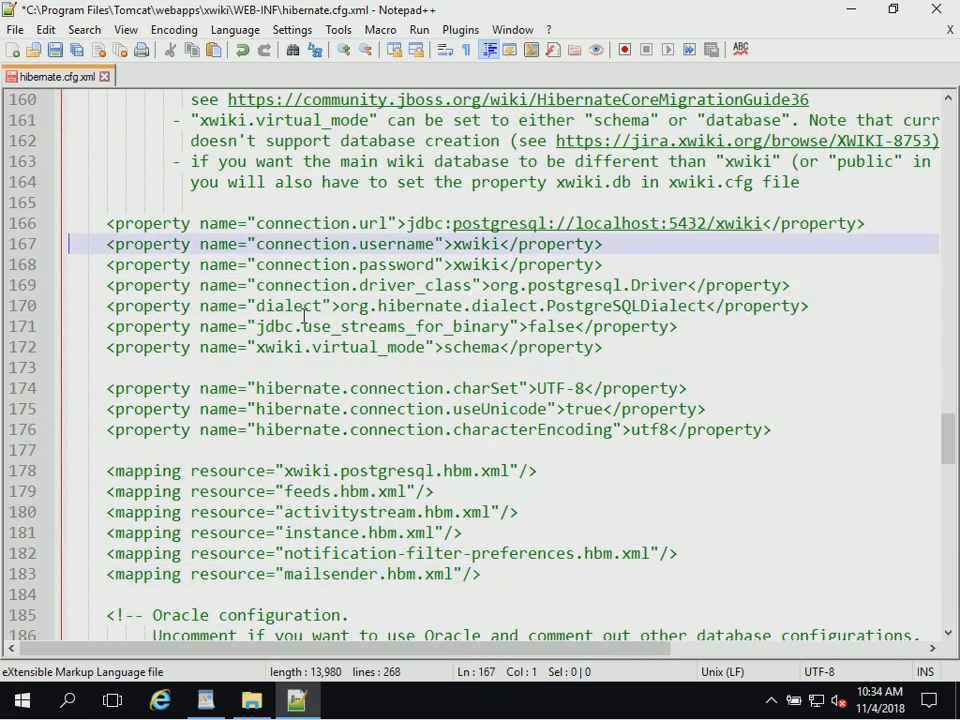
{"action": "key", "text": "ctrl+v"}
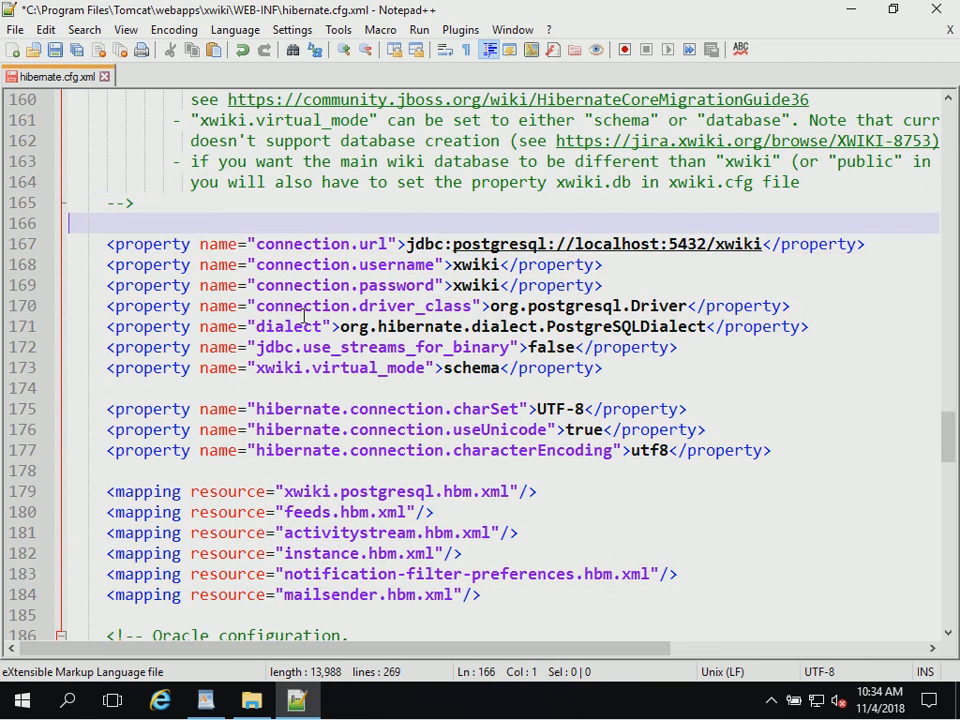
{"action": "key", "text": "Delete"}
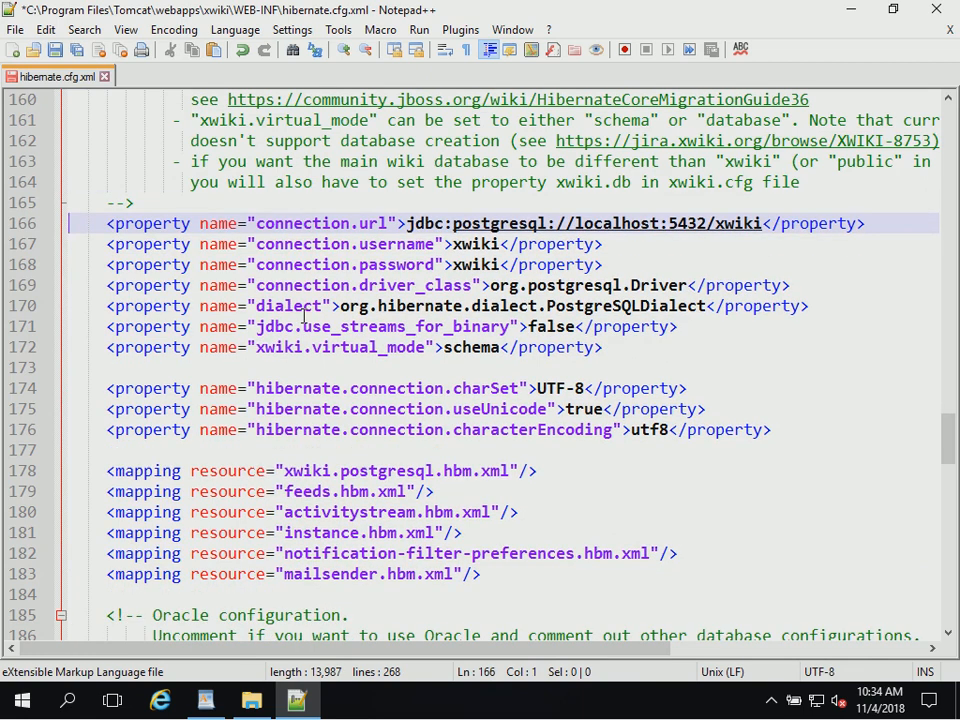
Append ?gsslib=auto to the end of the PostgreSQL xwiki connection URL.
{"action": "scroll", "coordinate": [380, 320], "scroll_direction": "up", "scroll_amount": 2}
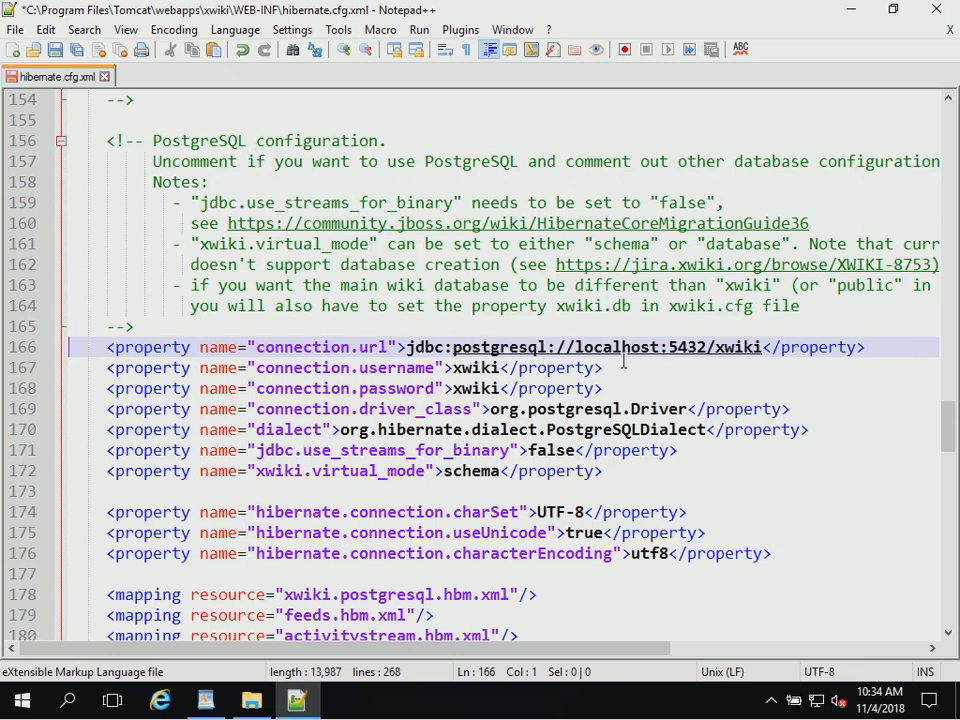
{"action": "left_click", "coordinate": [763, 347]}
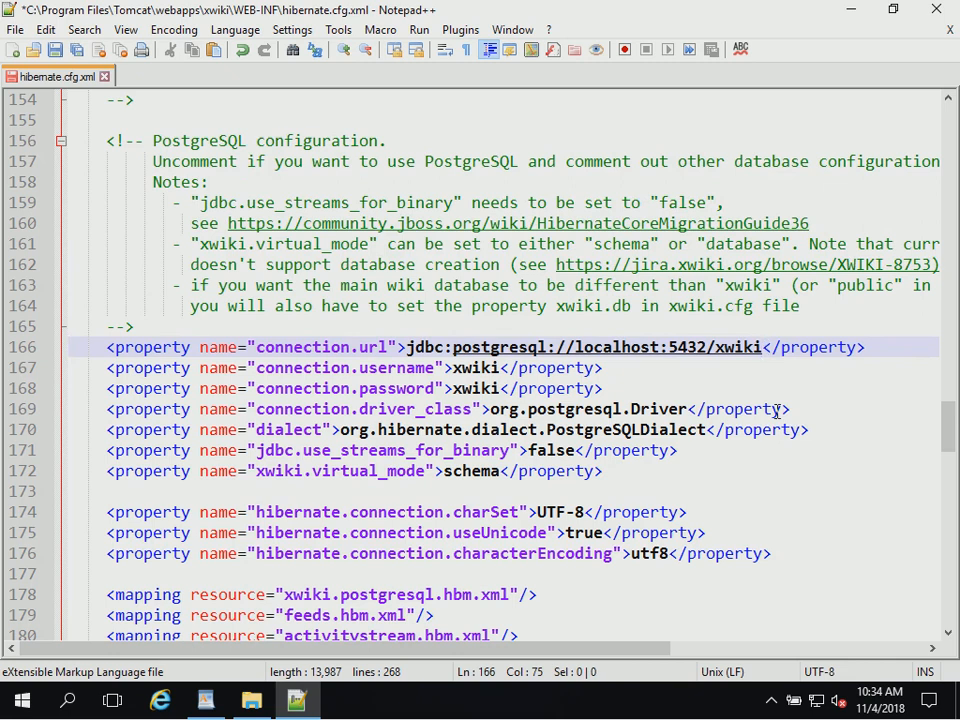
{"action": "type", "text": "?"}
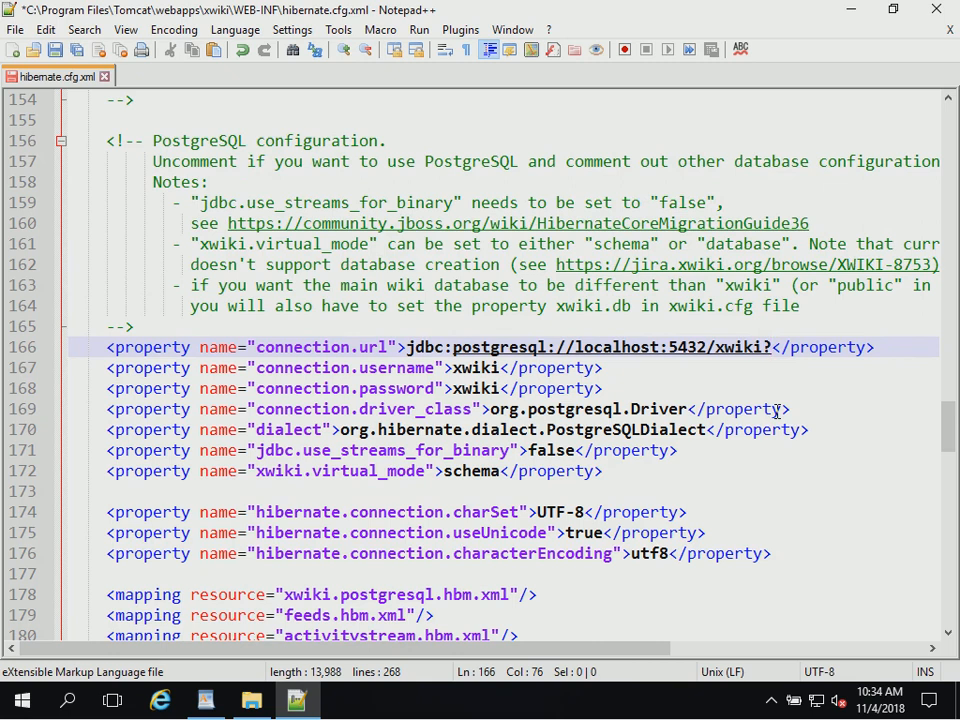
{"action": "type", "text": "gsslib="}
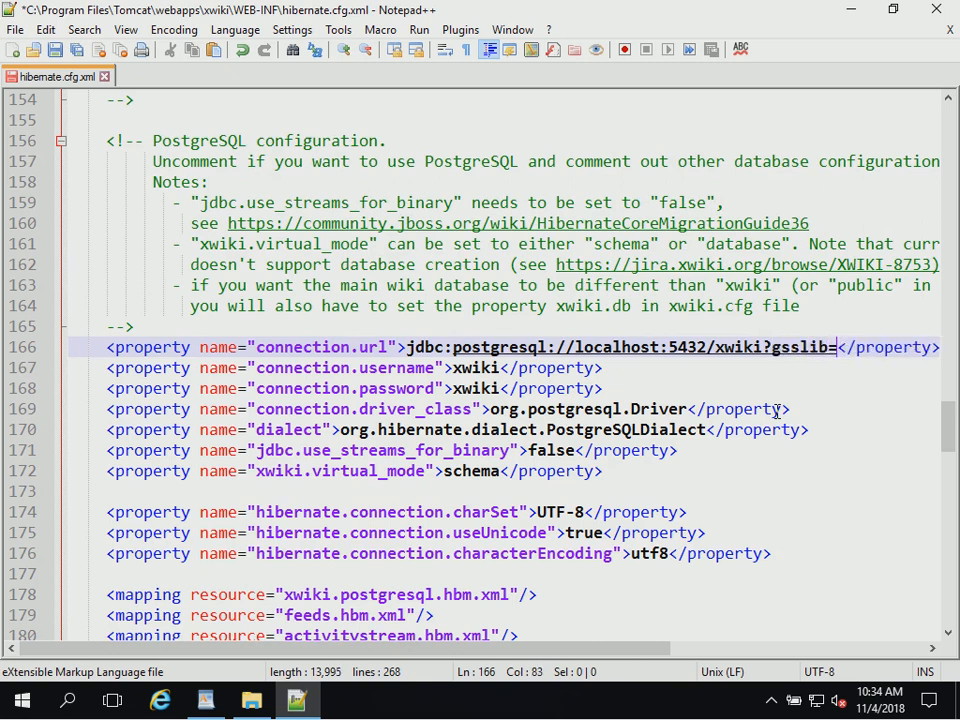
{"action": "type", "text": "auto"}
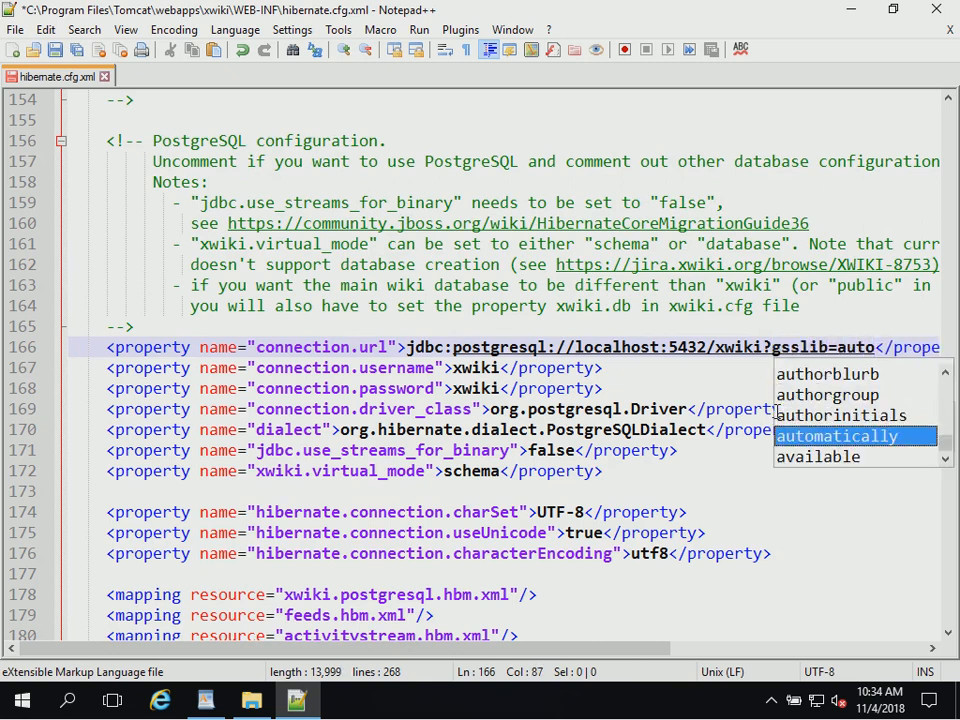
{"action": "key", "text": "Escape"}
{"action": "key", "text": "Home"}
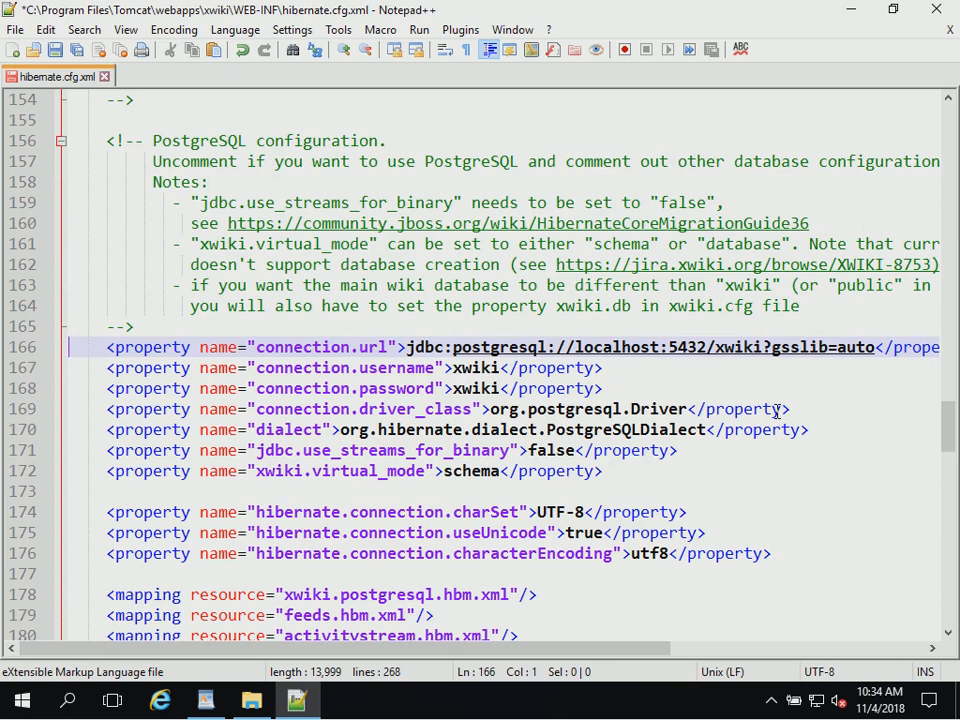
Wrap the connection.username and connection.password lines in <!-- -->, then save and close the file.
{"action": "key", "text": "Down"}
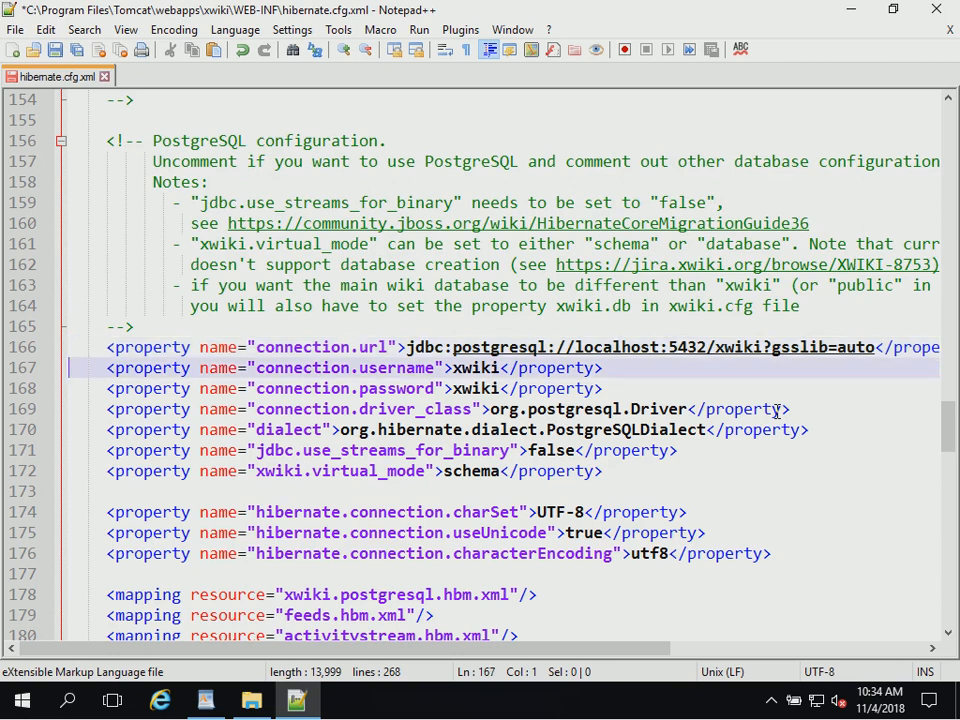
{"action": "key", "text": "Right"}
{"action": "type", "text": "<!-"}
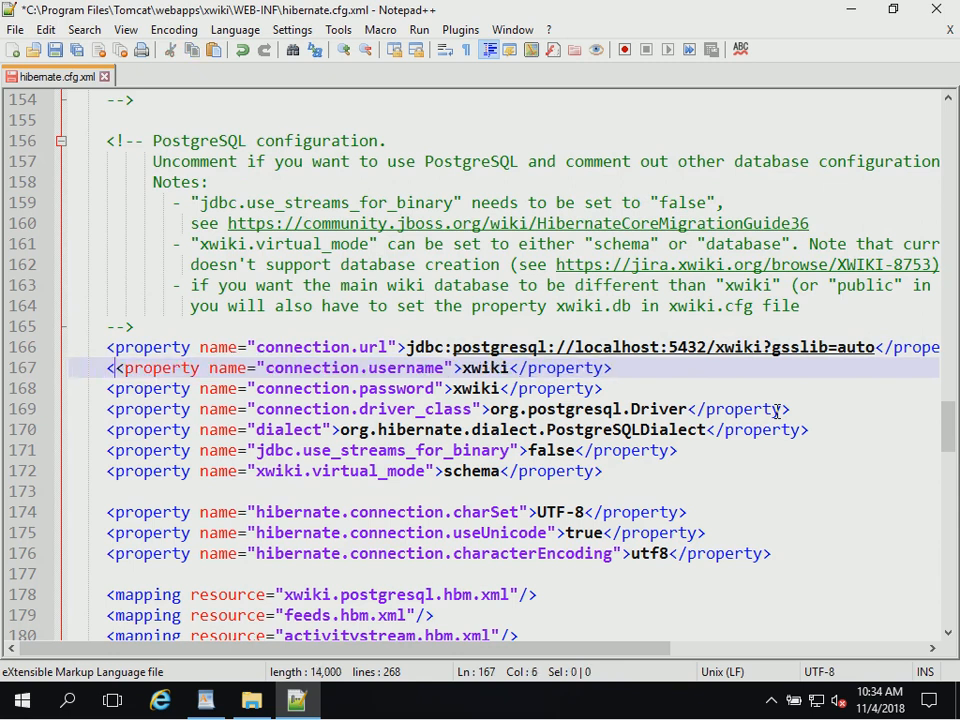
{"action": "key", "text": "BackSpace"}
{"action": "type", "text": "--"}
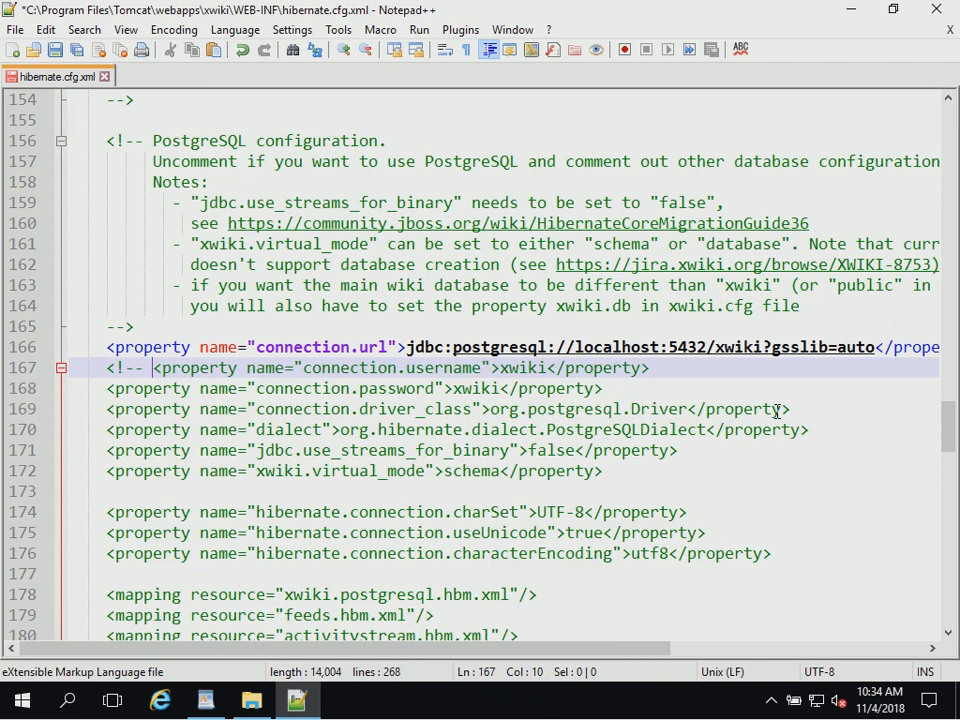
{"action": "key", "text": "End"}
{"action": "type", "text": "-->"}
{"action": "key", "text": "Home"}
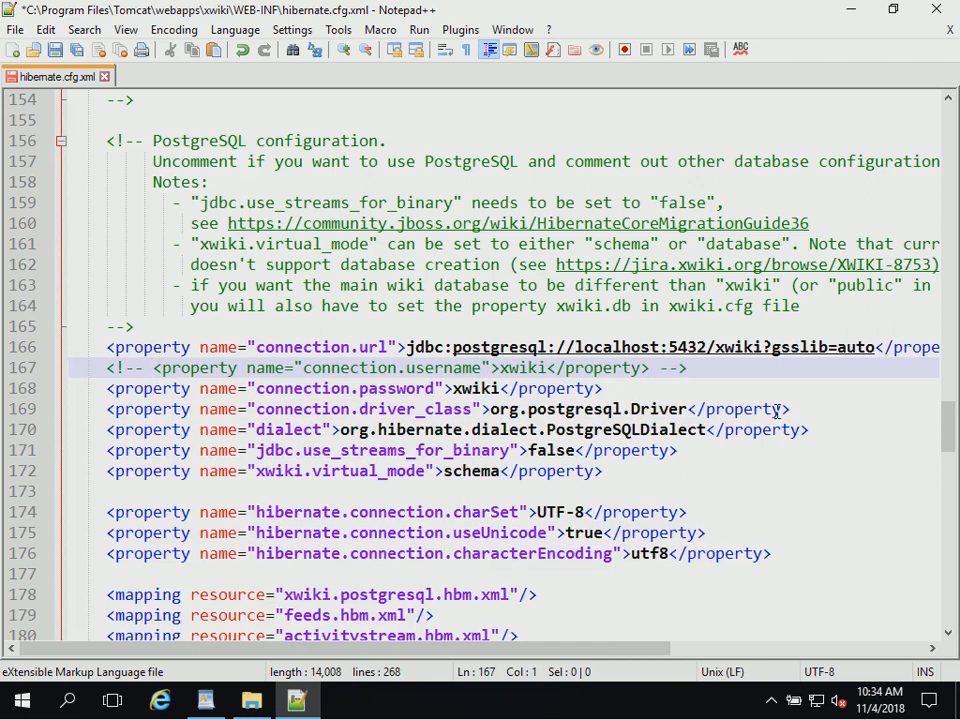
{"action": "key", "text": "Down"}
{"action": "type", "text": "<"}
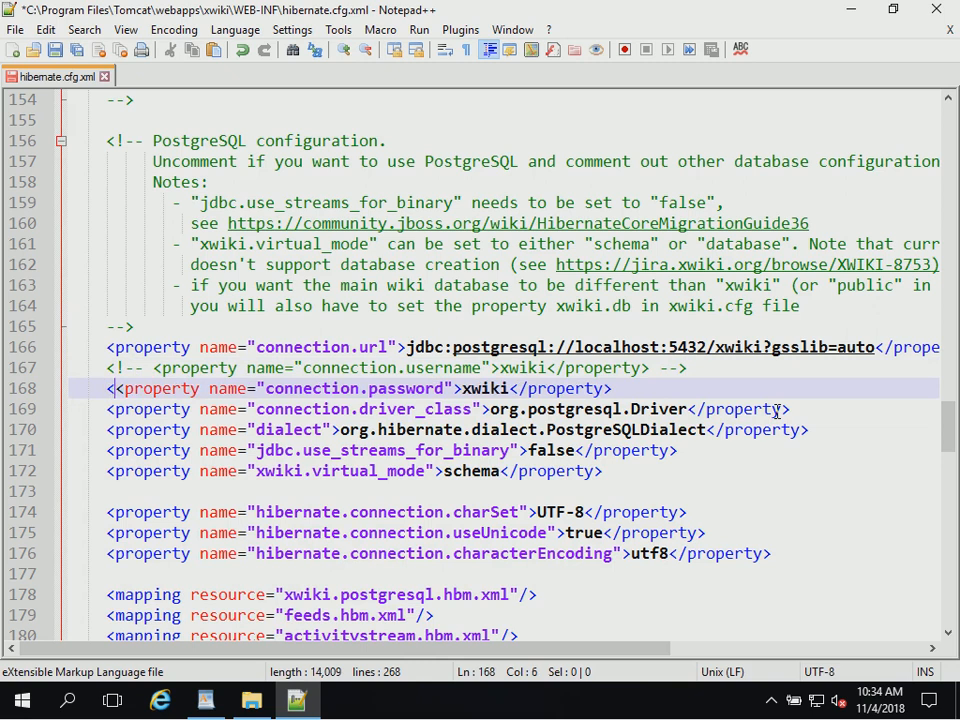
{"action": "type", "text": "!--"}
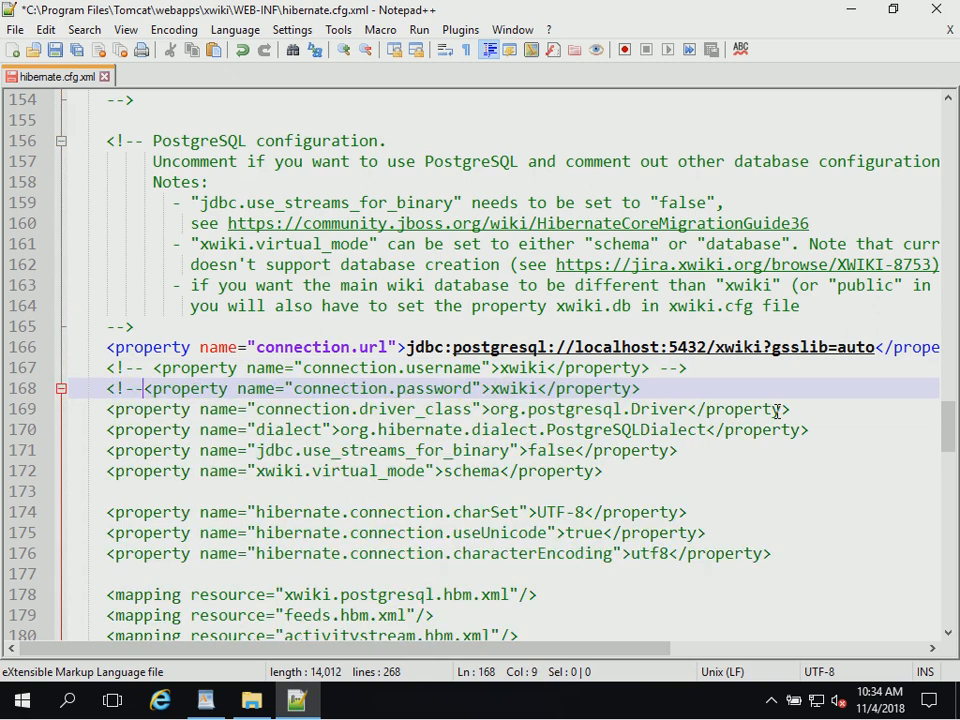
{"action": "key", "text": "End"}
{"action": "type", "text": "--"}
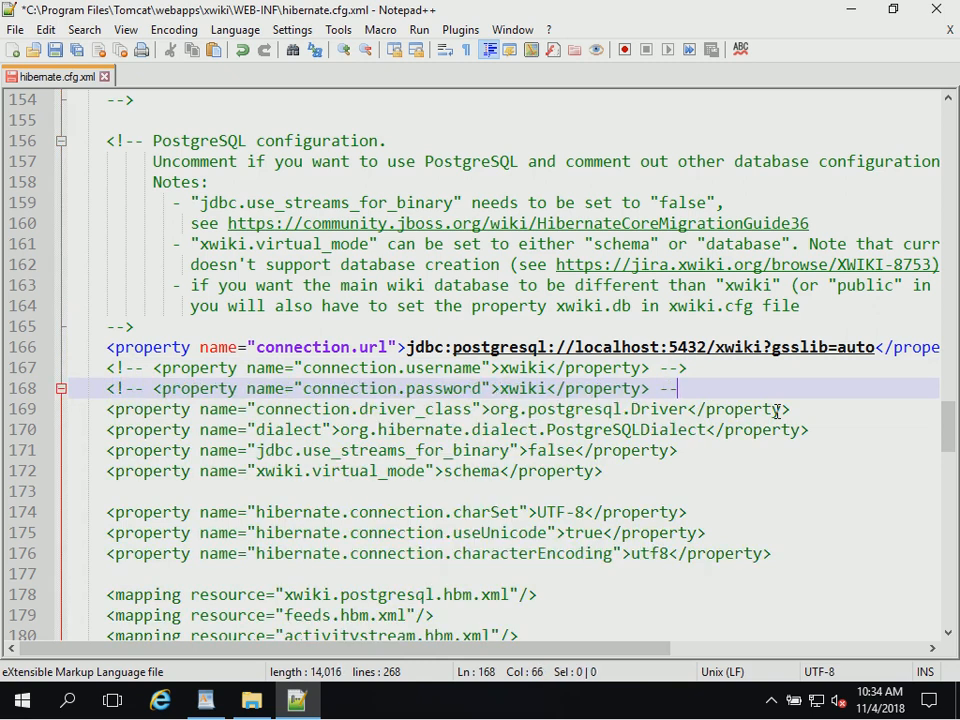
{"action": "type", "text": ">"}
{"action": "key", "text": "Home"}
{"action": "key", "text": "Home"}
{"action": "key", "text": "Down"}
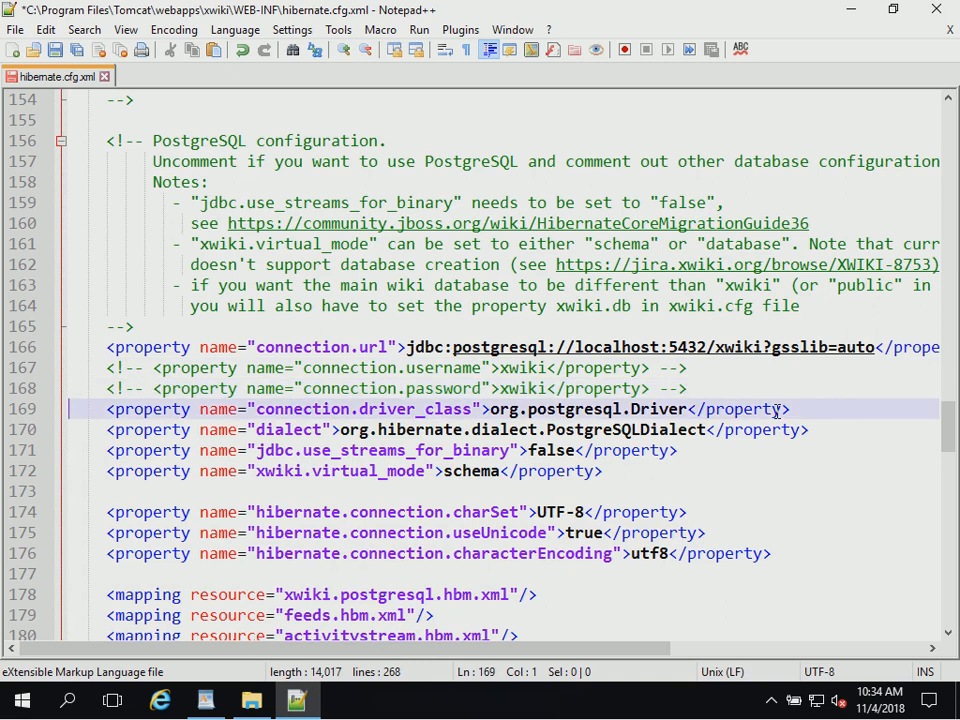
{"action": "left_click", "coordinate": [56, 51]}
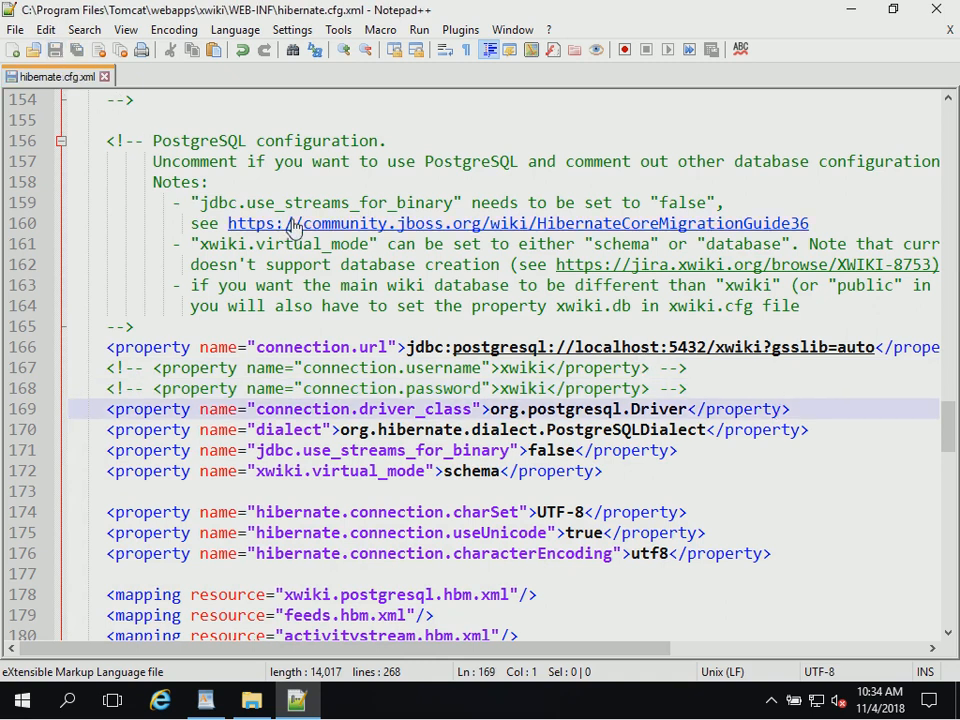
{"action": "left_click", "coordinate": [107, 77]}
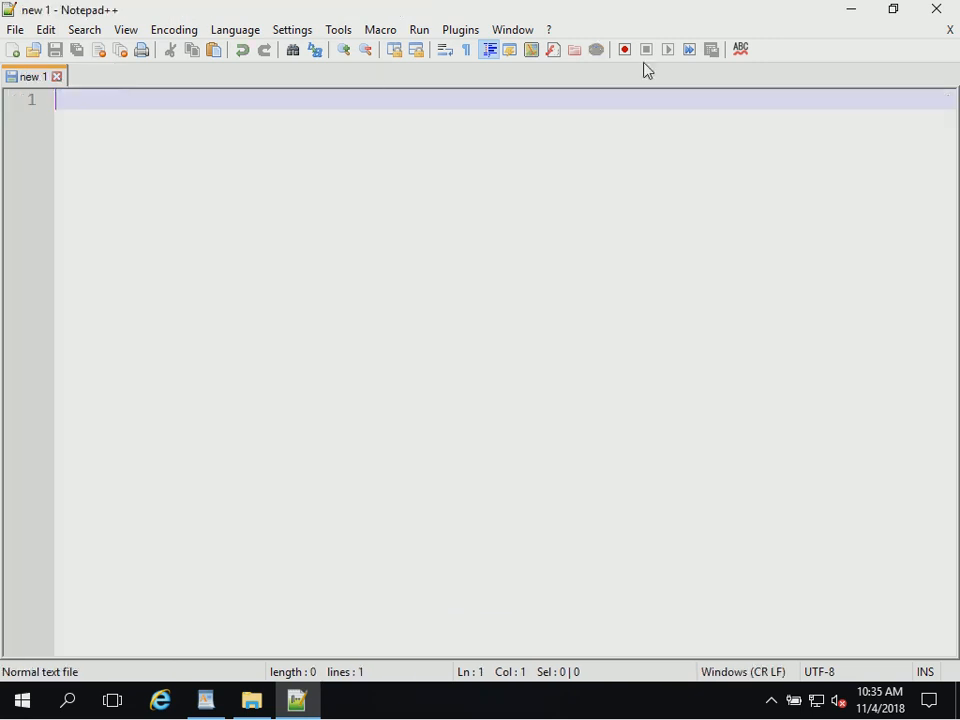
Close Notepad++, go to Local Disk (C:) > ProgramData, and add a new folder named xwiki.
{"action": "left_click", "coordinate": [945, 14]}
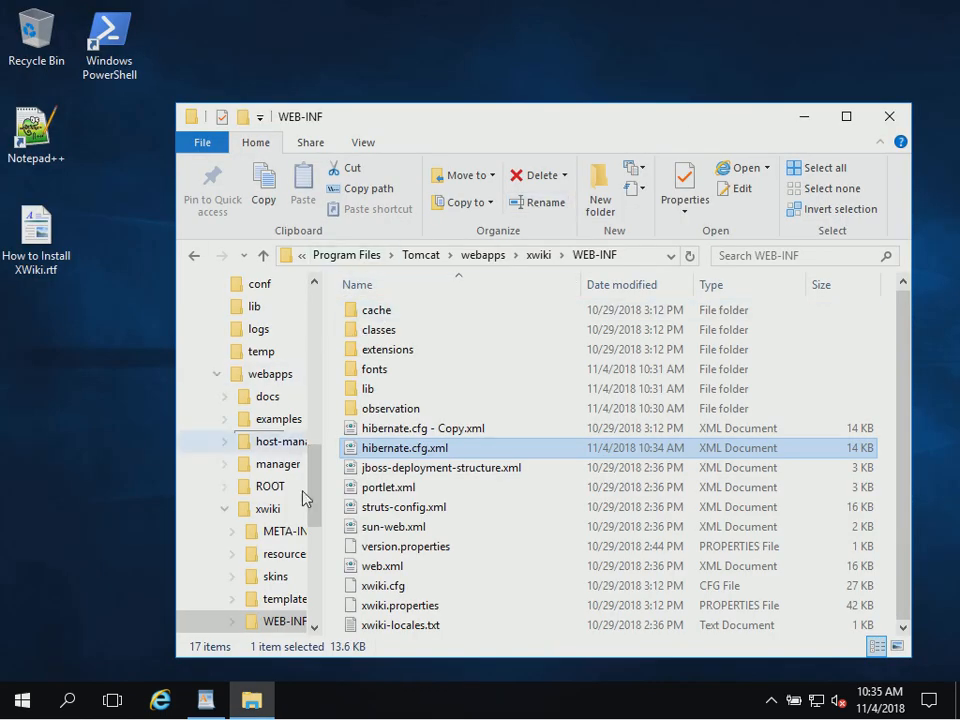
{"action": "left_click_drag", "start_coordinate": [317, 476], "coordinate": [330, 305]}
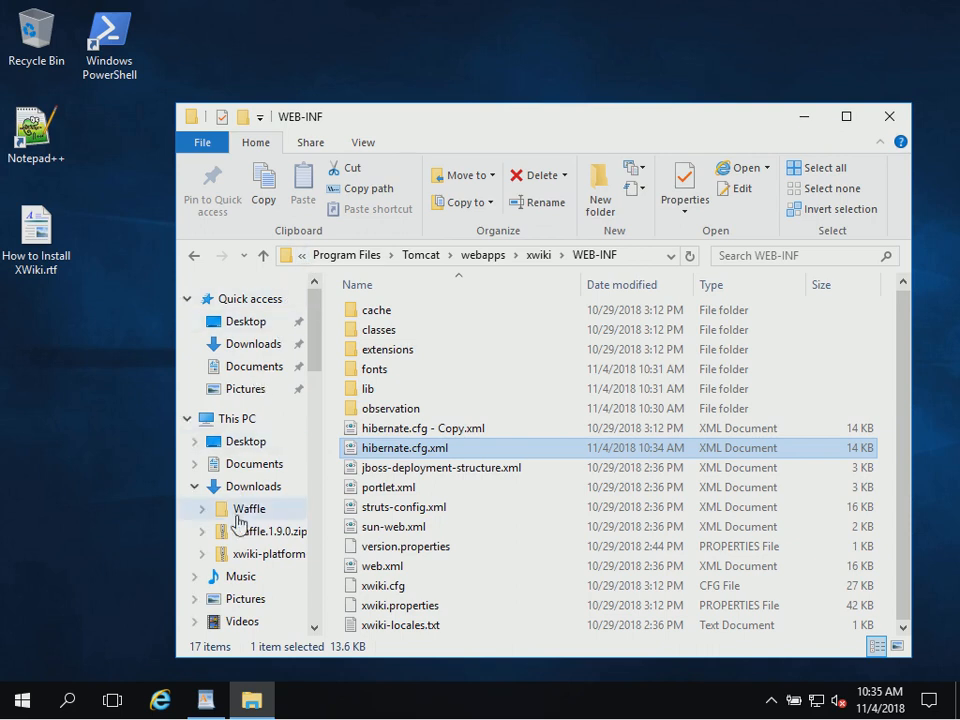
{"action": "scroll", "coordinate": [274, 546], "scroll_direction": "down", "scroll_amount": 1}
{"action": "left_click", "coordinate": [265, 607]}
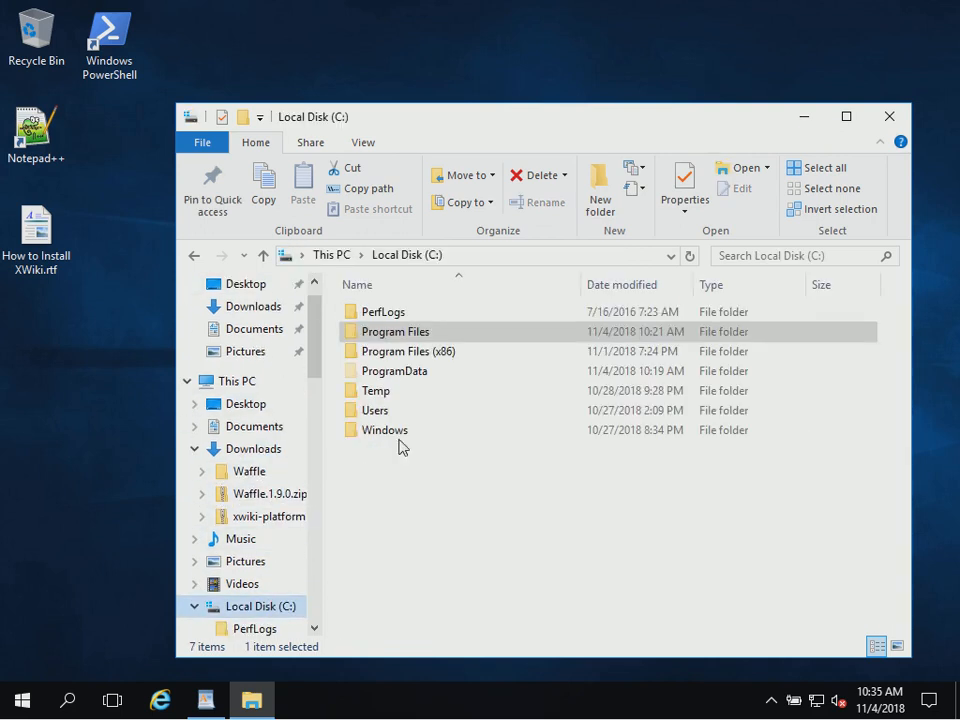
{"action": "double_click", "coordinate": [416, 372]}
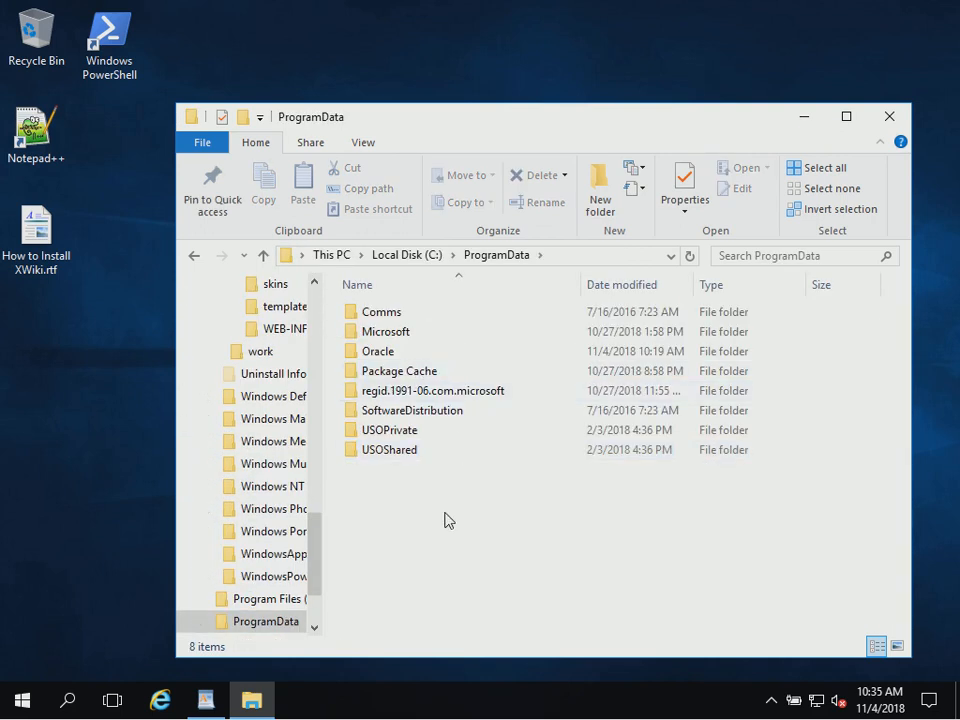
{"action": "left_click", "coordinate": [598, 206]}
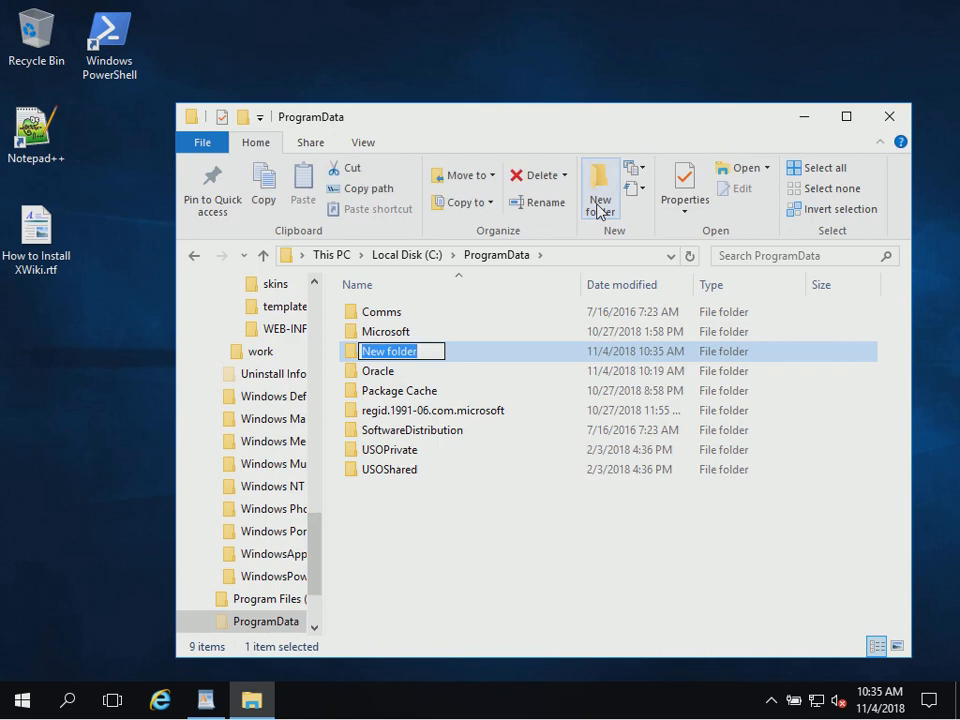
{"action": "type", "text": "xwiki"}
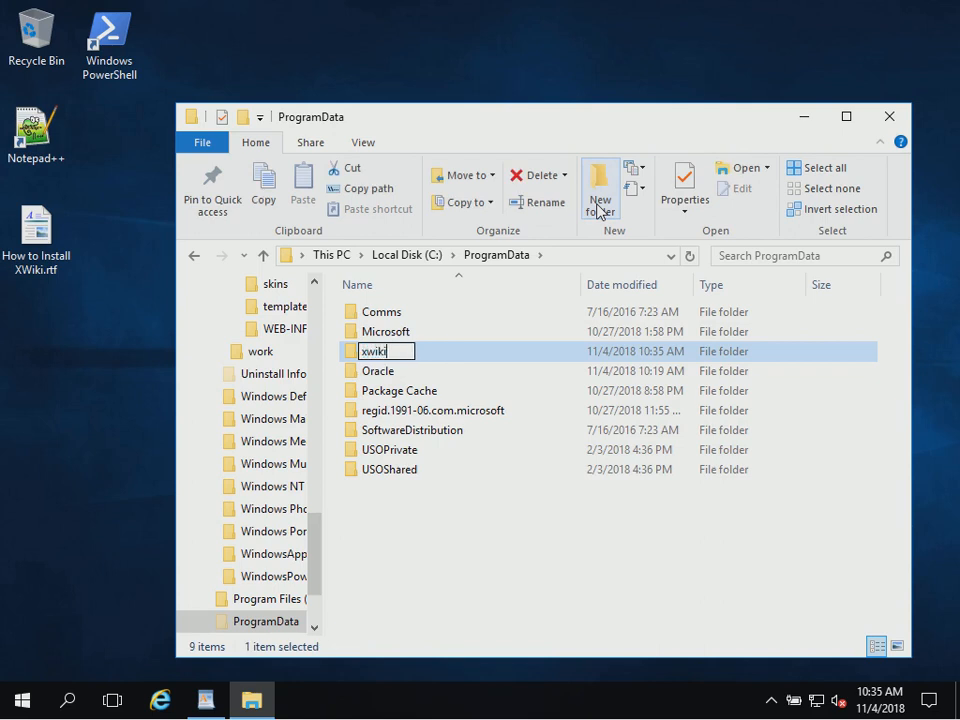
{"action": "key", "text": "Return"}
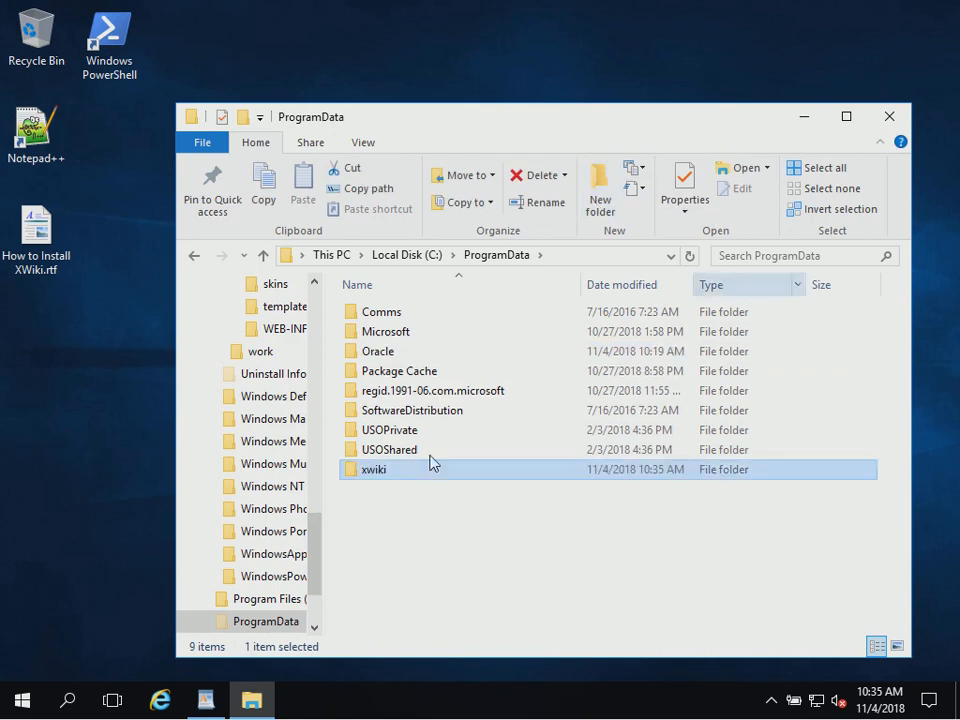
Open the xwiki folder's Properties and start editing its Security permissions.
{"action": "right_click", "coordinate": [389, 472]}
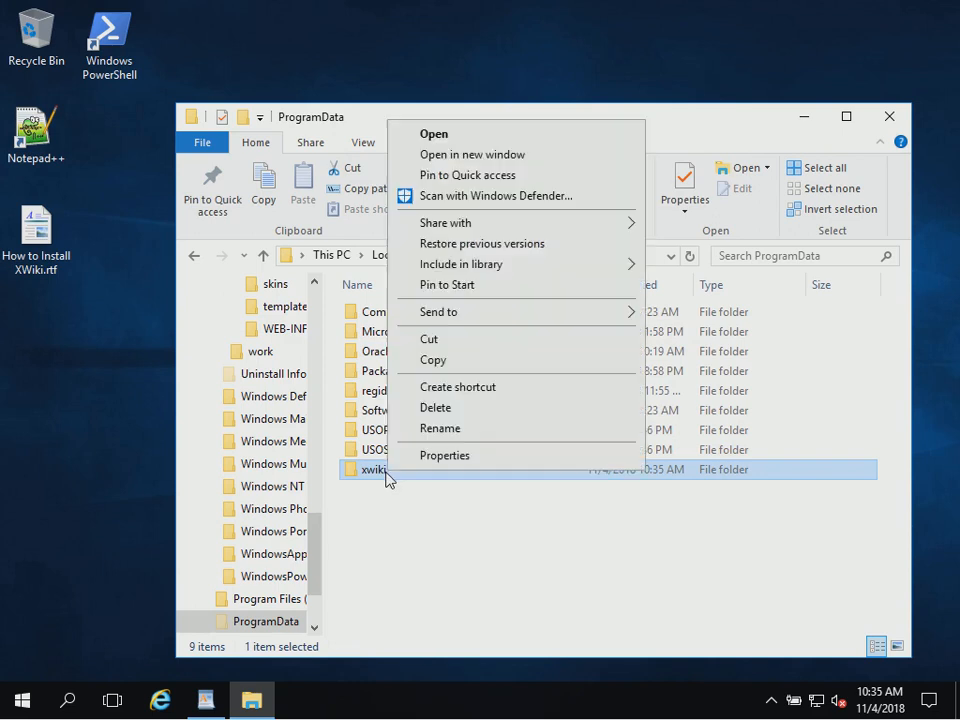
{"action": "left_click", "coordinate": [446, 456]}
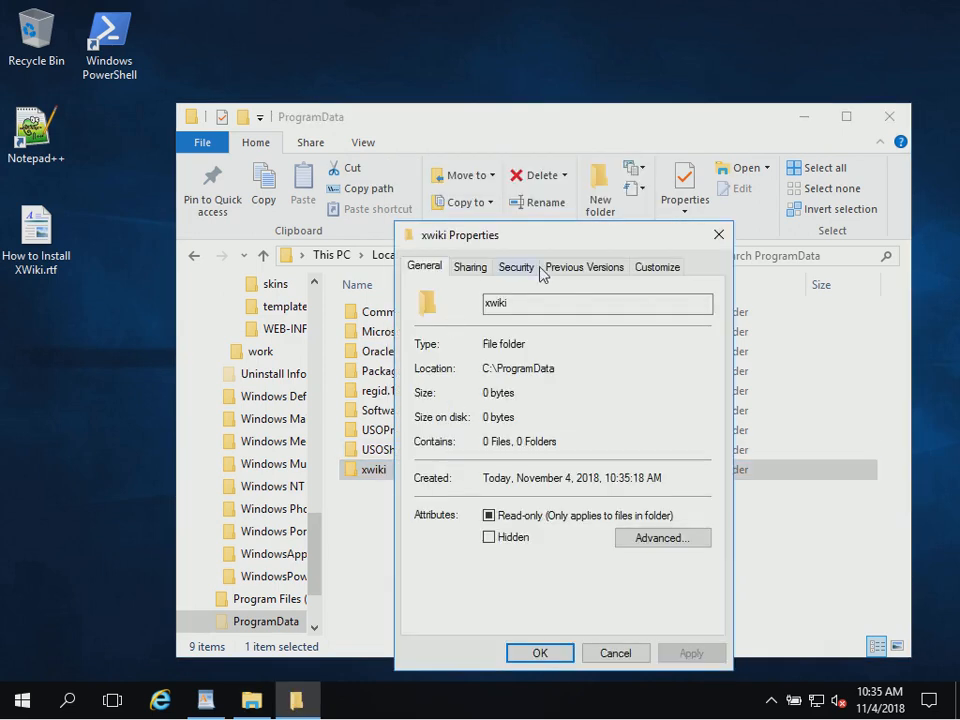
{"action": "left_click", "coordinate": [516, 268]}
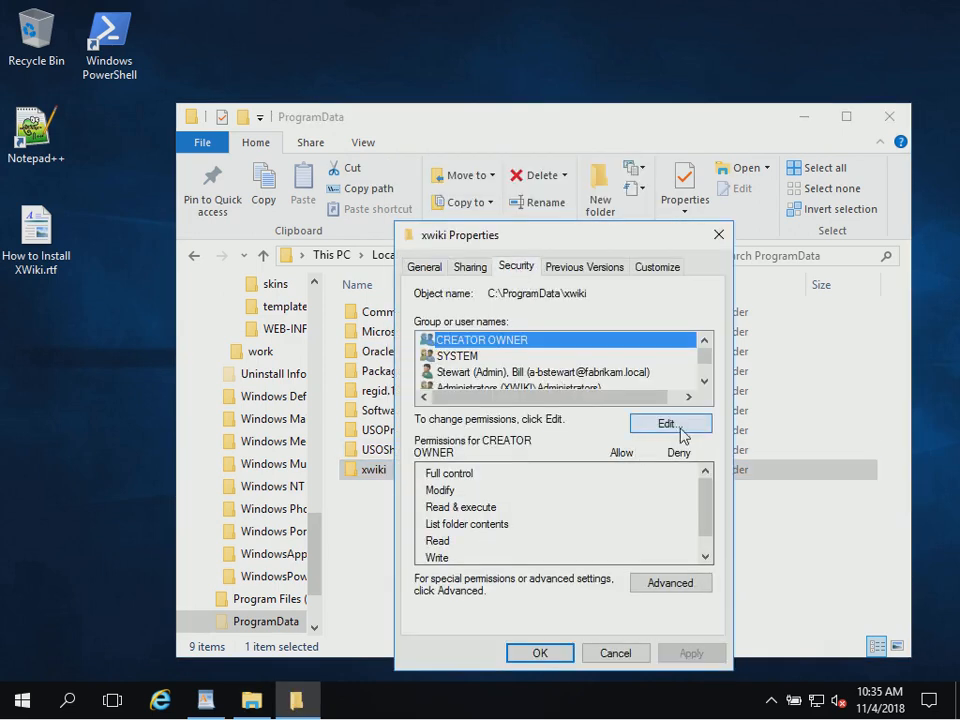
{"action": "left_click", "coordinate": [668, 362]}
Add the XWikiDBOwner account with Modify permission and confirm both dialogs with OK.
{"action": "left_click", "coordinate": [652, 480]}
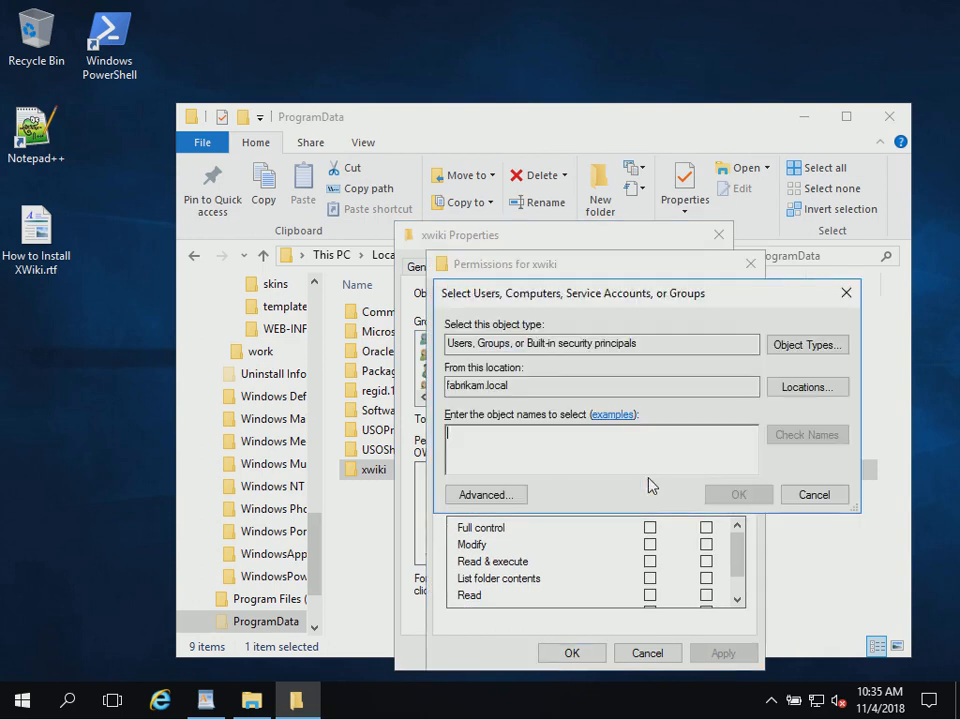
{"action": "type", "text": "XW"}
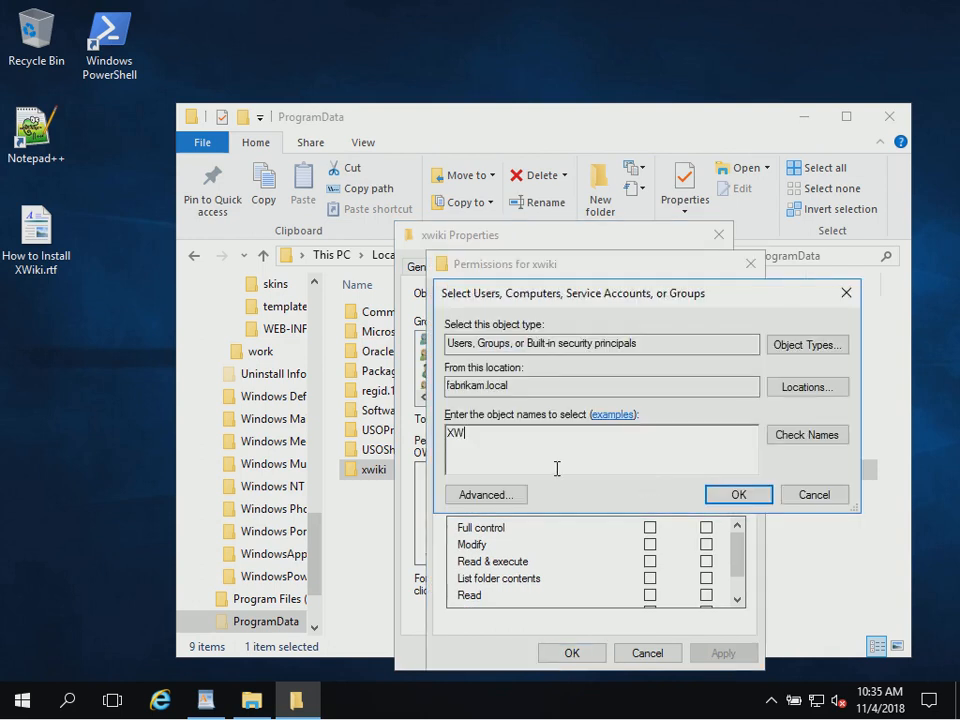
{"action": "type", "text": "ikiDBOwner"}
{"action": "key", "text": "Tab"}
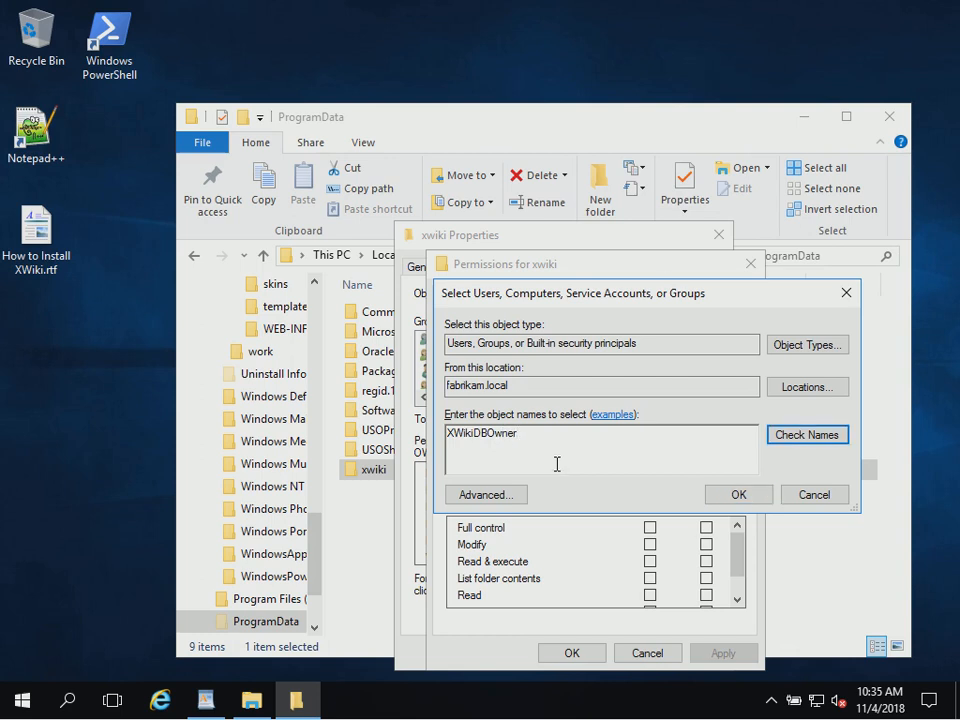
{"action": "left_click", "coordinate": [807, 449]}
{"action": "left_click", "coordinate": [737, 494]}
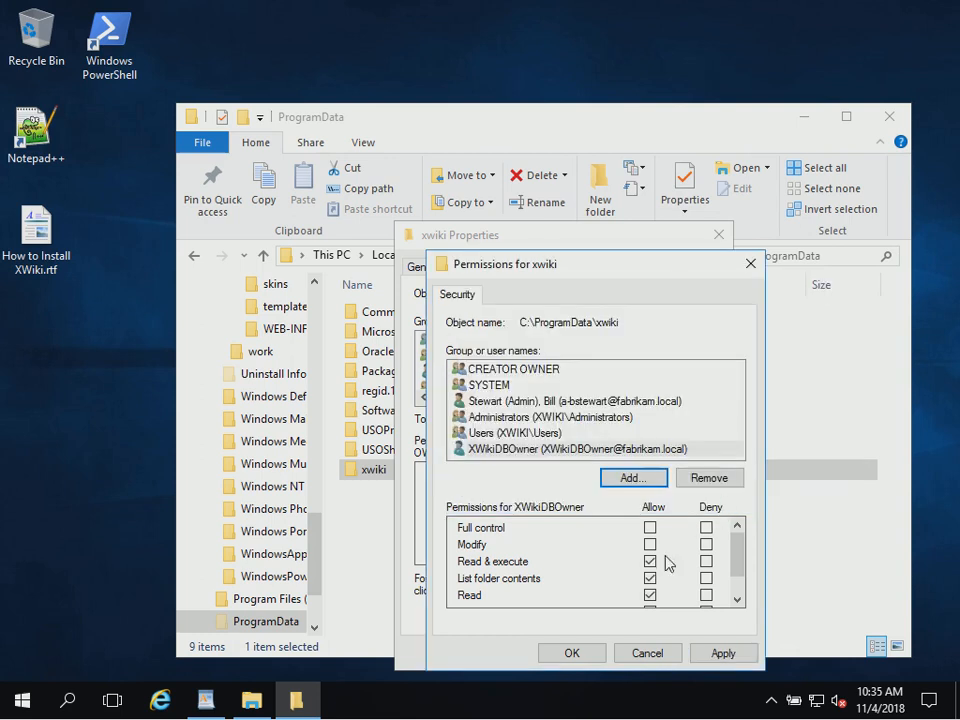
{"action": "left_click", "coordinate": [650, 544]}
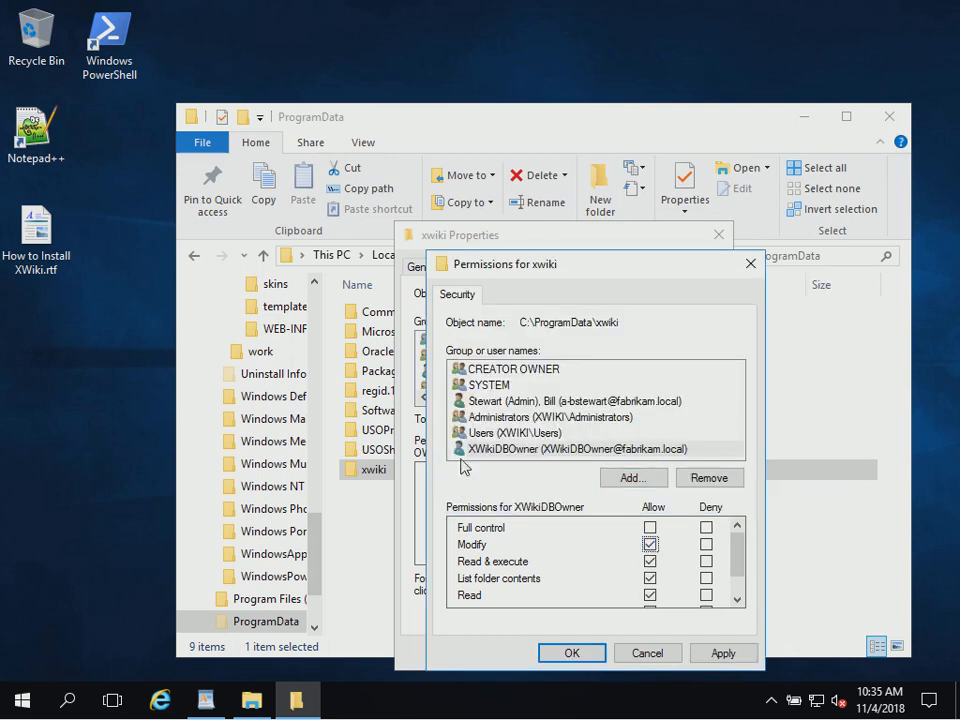
{"action": "left_click", "coordinate": [568, 654]}
{"action": "left_click", "coordinate": [561, 654]}
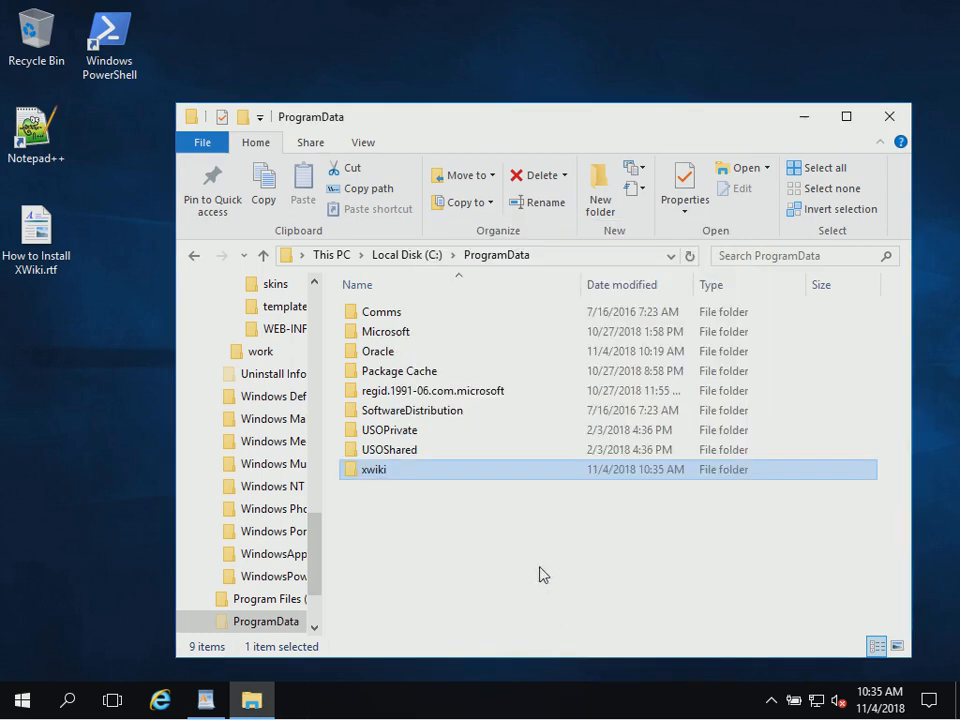
Navigate from C: back into Program Files\Tomcat\webapps\xwiki\WEB-INF.
{"action": "left_click", "coordinate": [398, 256]}
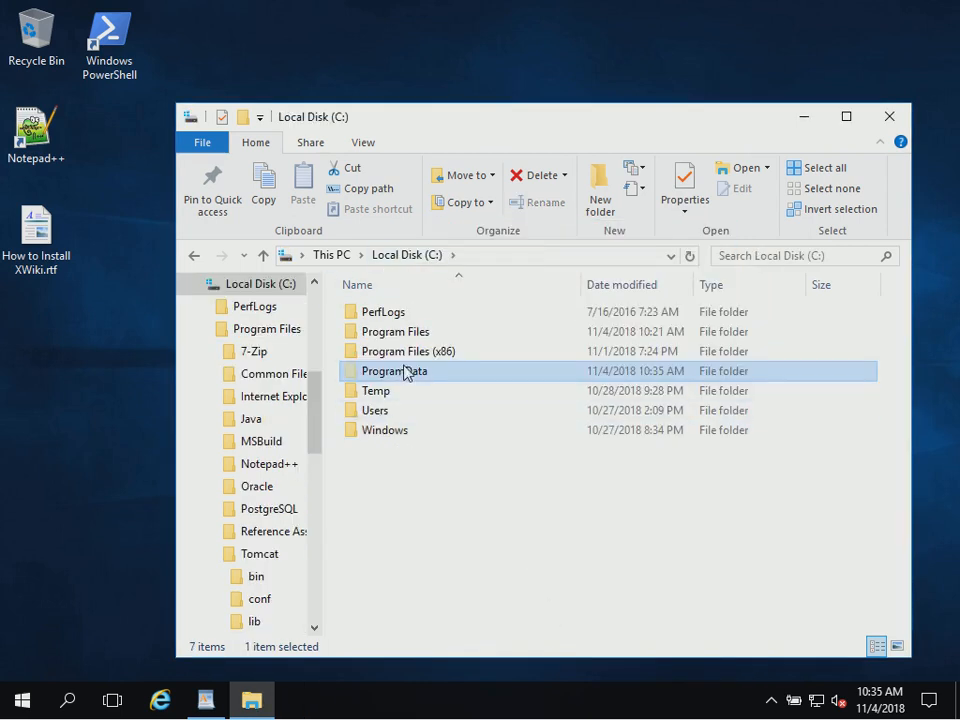
{"action": "double_click", "coordinate": [410, 332]}
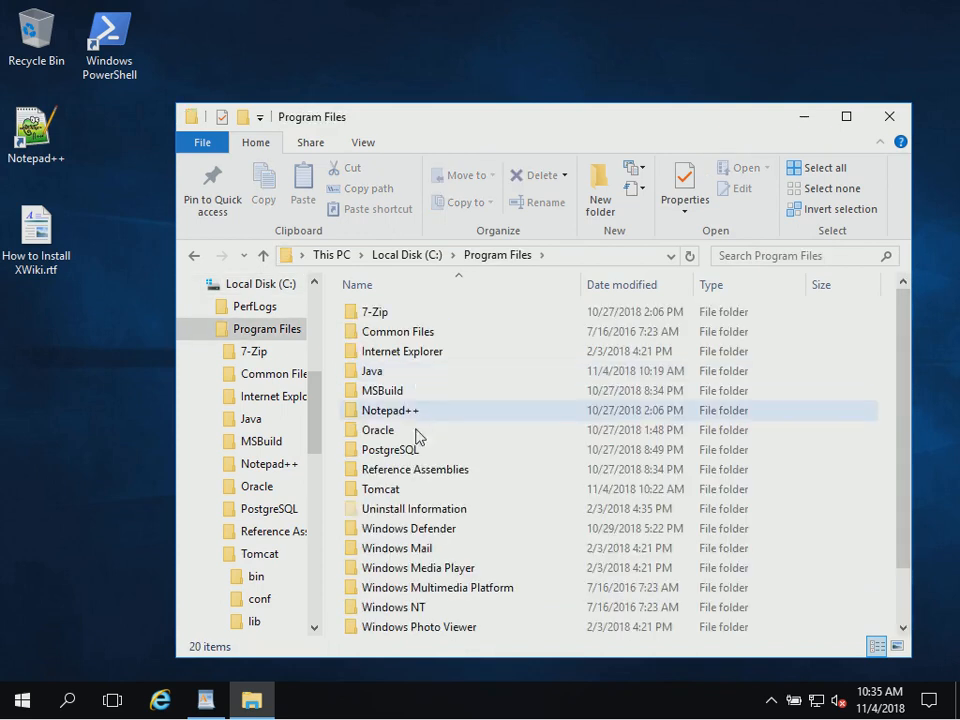
{"action": "double_click", "coordinate": [392, 491]}
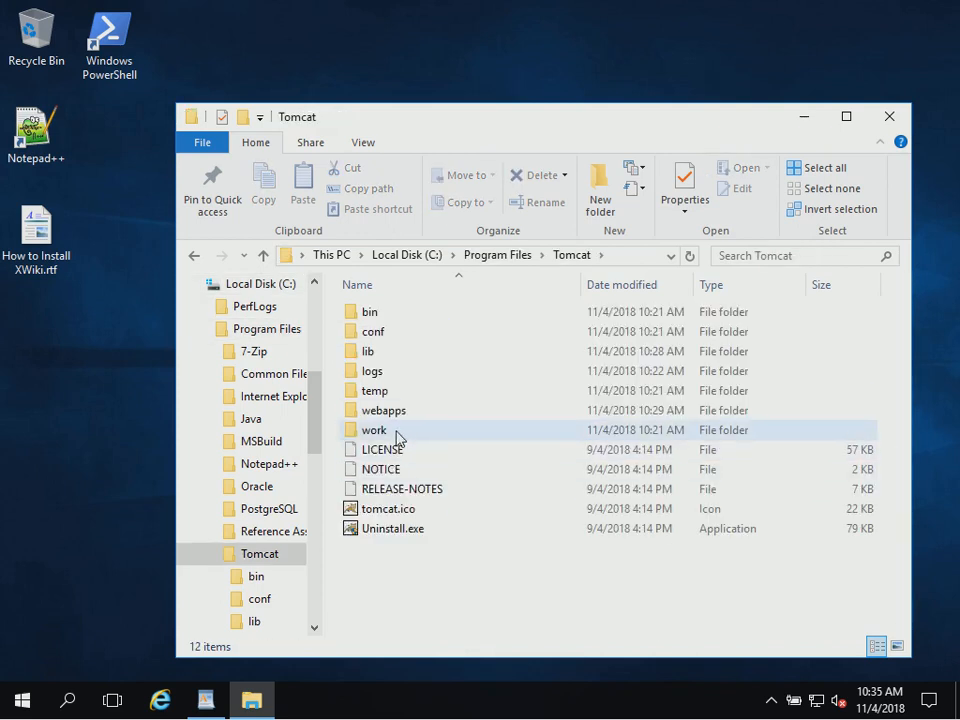
{"action": "double_click", "coordinate": [399, 418]}
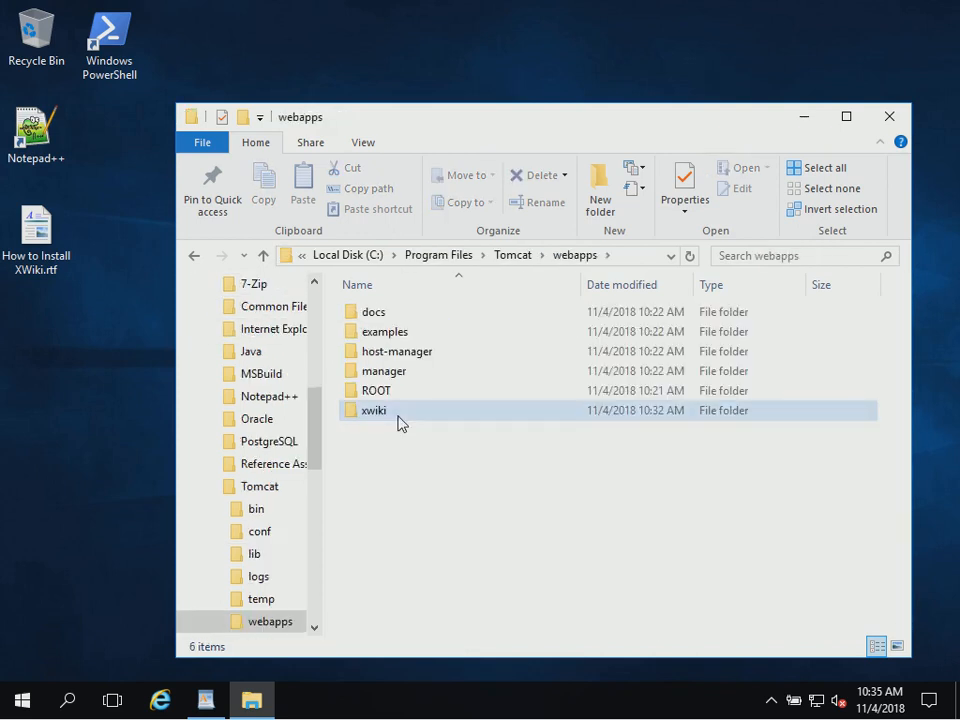
{"action": "double_click", "coordinate": [399, 418]}
{"action": "double_click", "coordinate": [398, 400]}
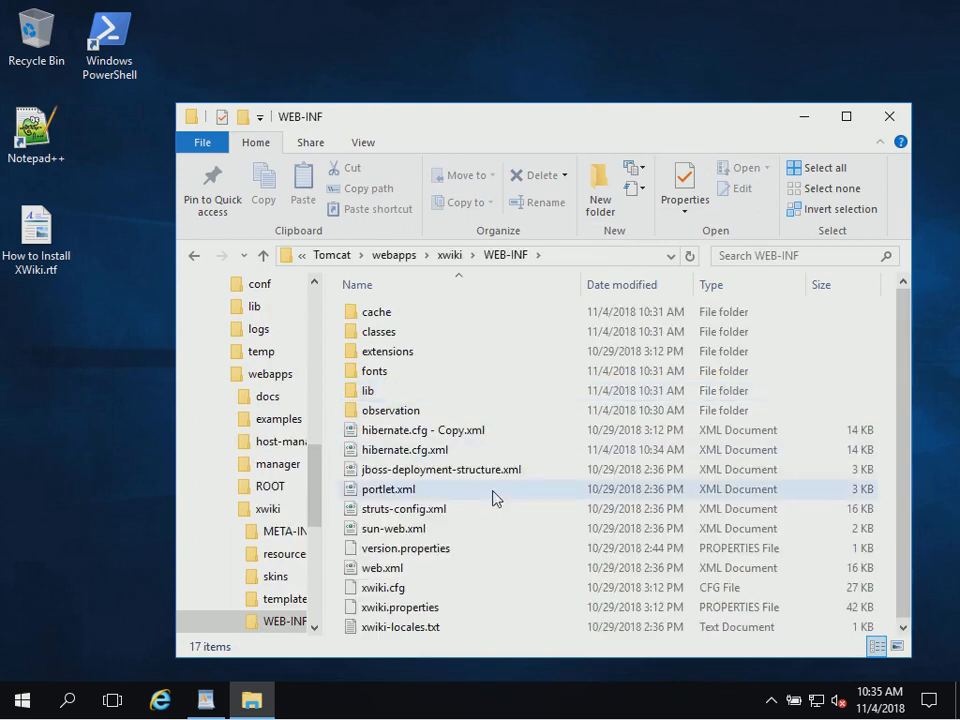
Paste a copy of xwiki.properties as a backup, then open the original in Notepad++.
{"action": "right_click", "coordinate": [402, 607]}
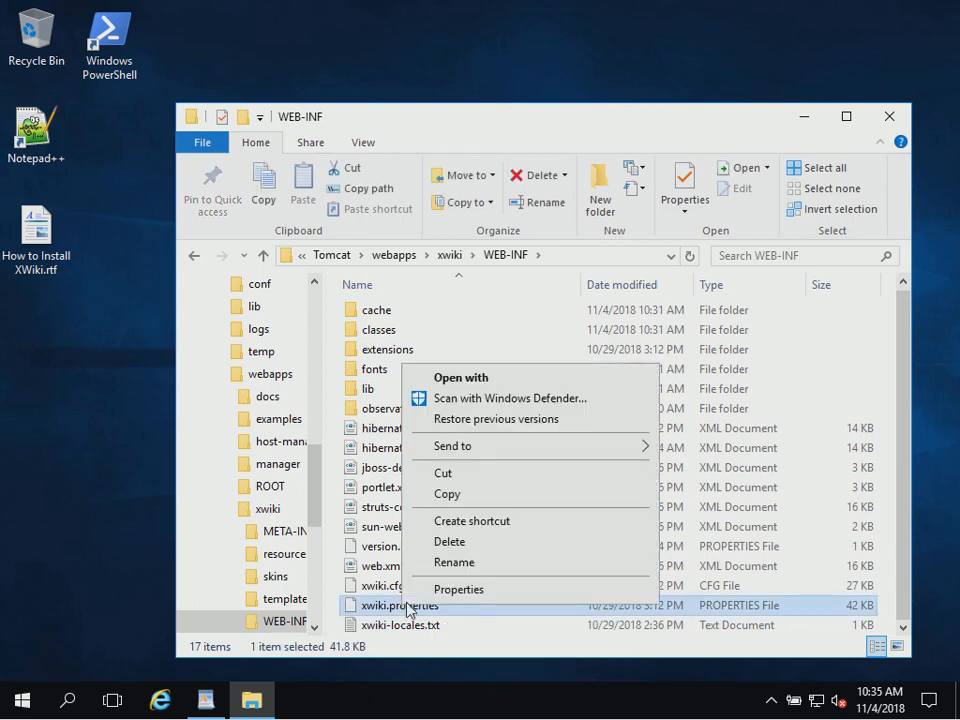
{"action": "left_click", "coordinate": [450, 496]}
{"action": "scroll", "coordinate": [317, 497], "scroll_direction": "down", "scroll_amount": 3}
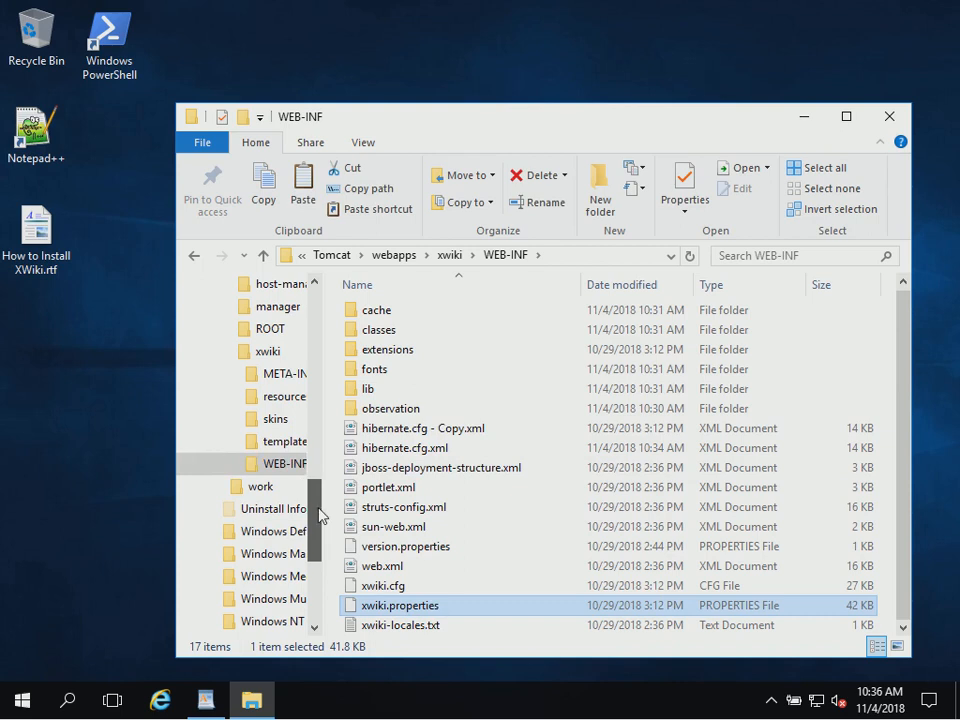
{"action": "right_click", "coordinate": [292, 476]}
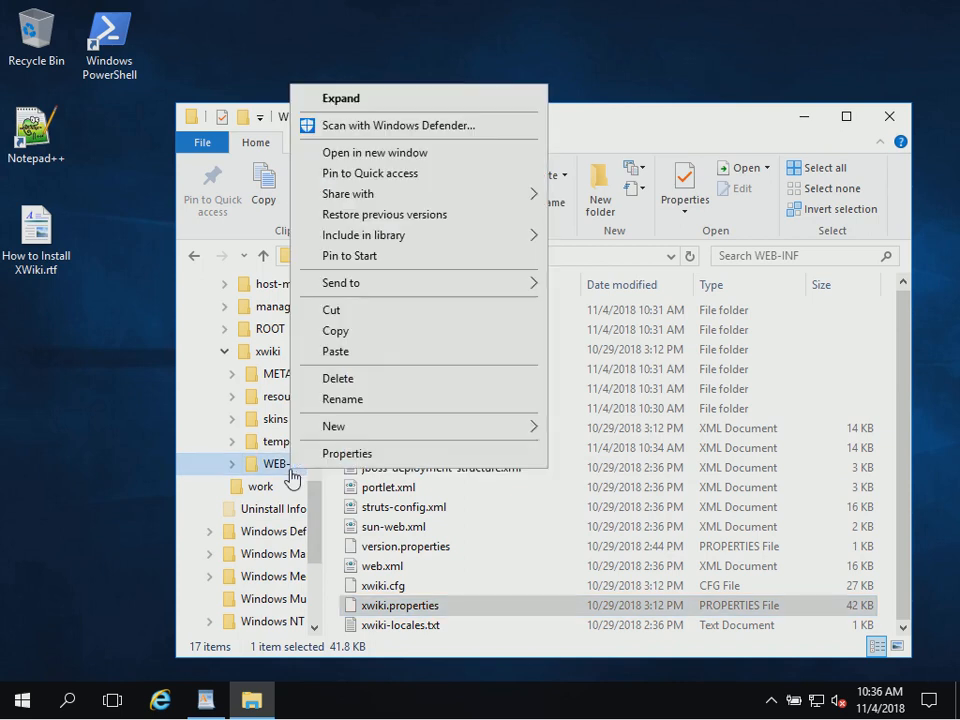
{"action": "left_click", "coordinate": [377, 353]}
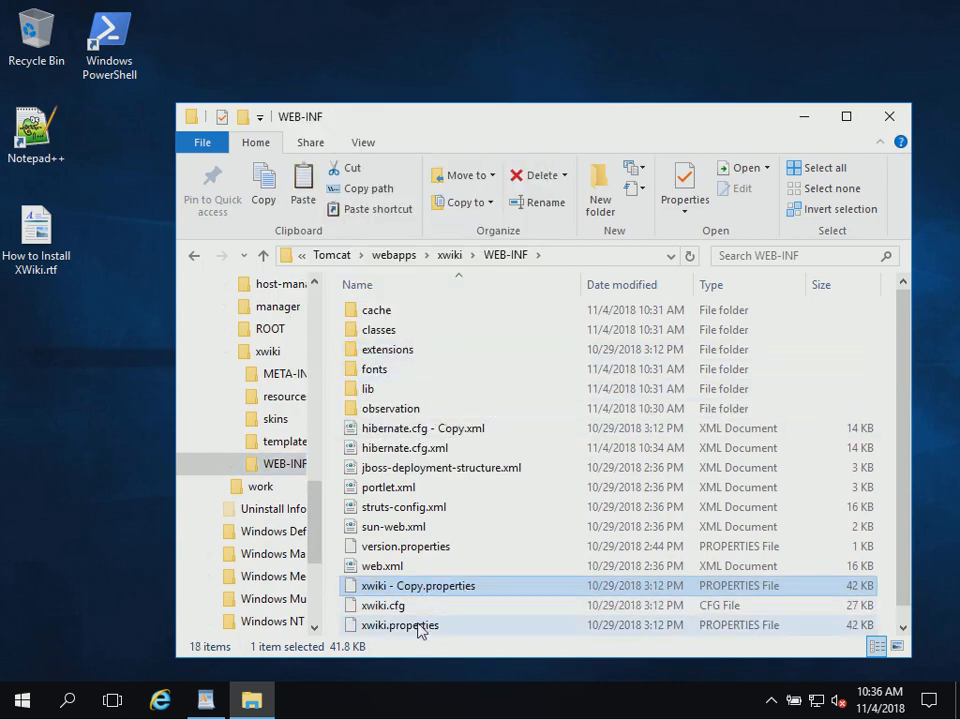
{"action": "left_click_drag", "start_coordinate": [398, 626], "coordinate": [40, 145]}
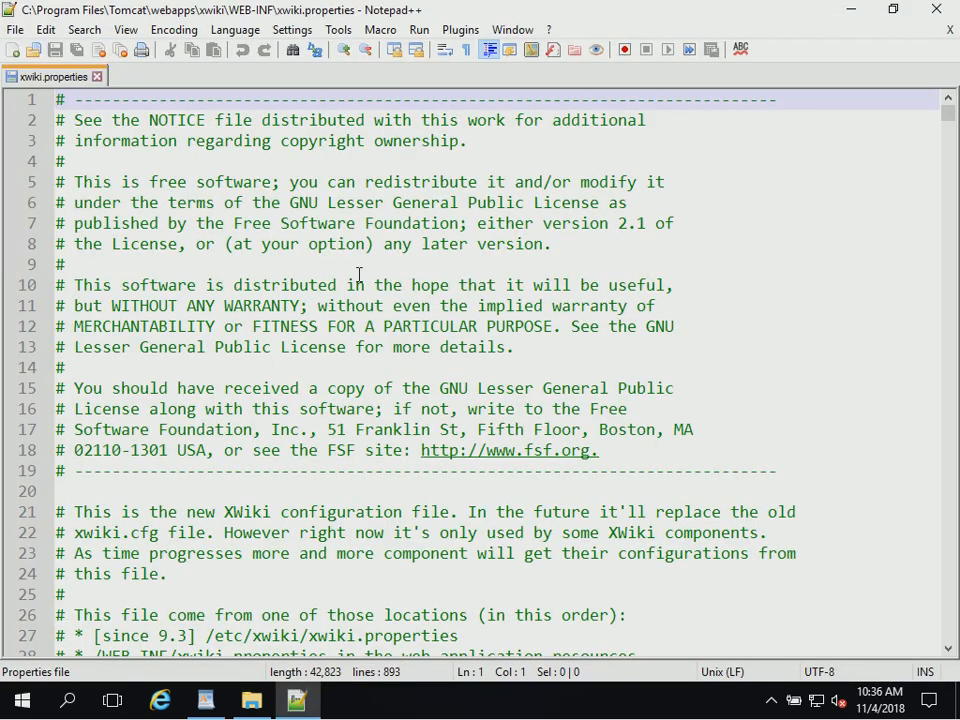
Search xwiki.properties for the permanentDirectory setting.
{"action": "key", "text": "ctrl+f"}
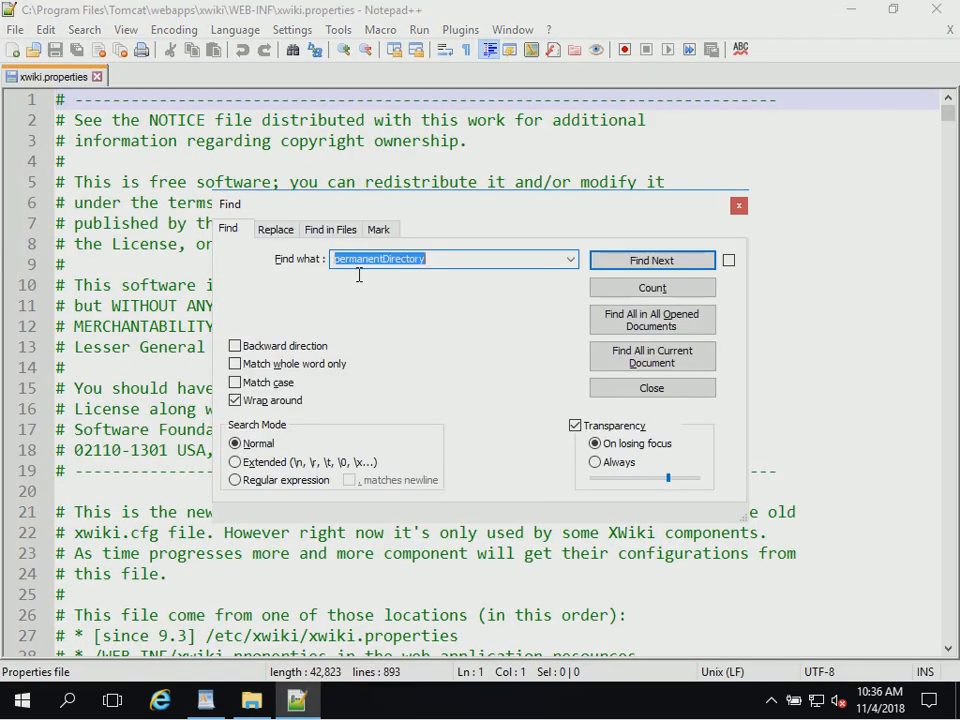
{"action": "key", "text": "BackSpace"}
{"action": "type", "text": "perman"}
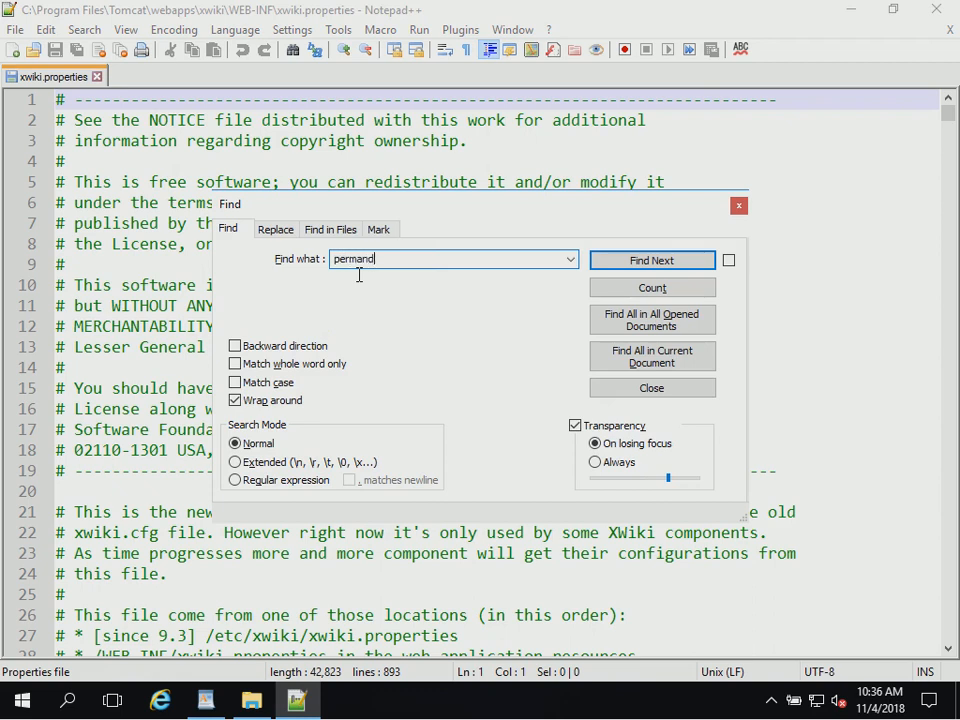
{"action": "type", "text": "entDirectory"}
{"action": "key", "text": "Return"}
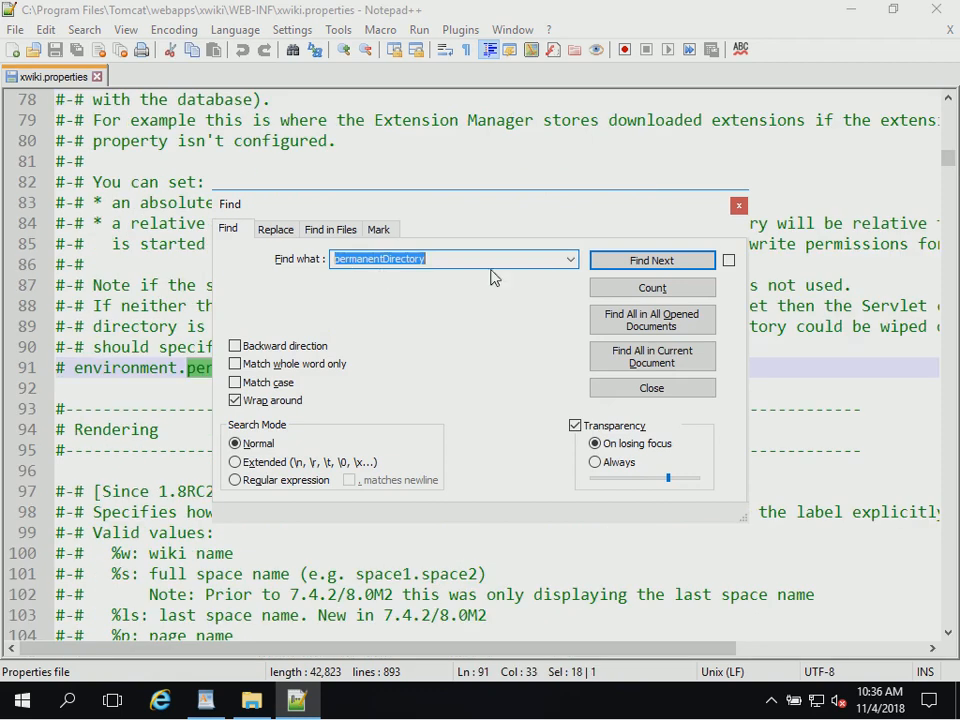
{"action": "left_click", "coordinate": [658, 388]}
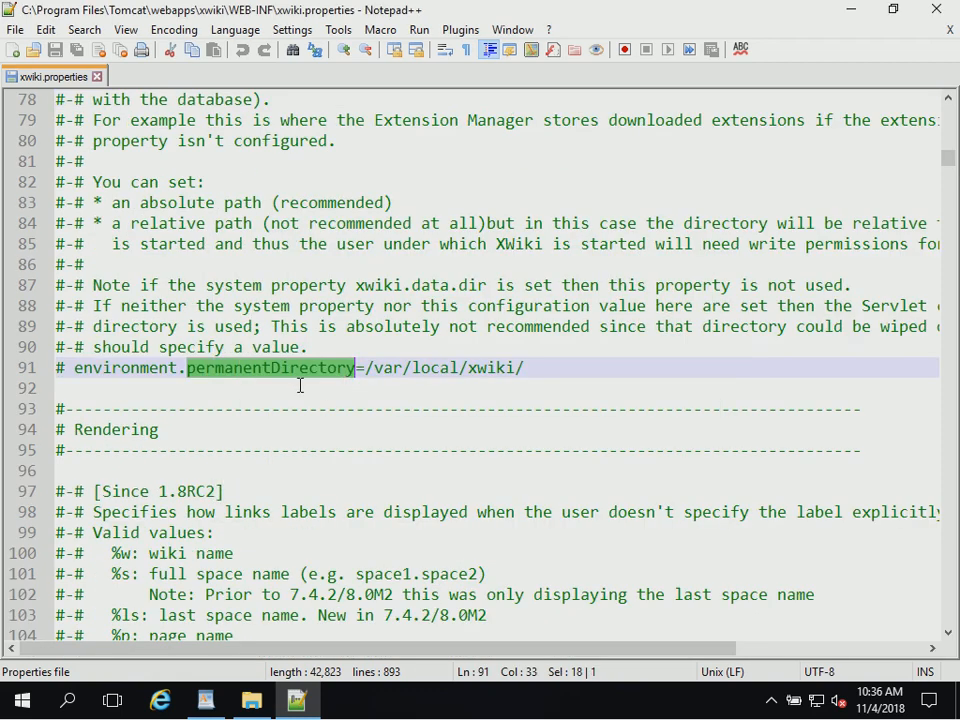
Uncomment environment.permanentDirectory, set it to C:/ProgramData/xwiki, and save when closing the file.
{"action": "left_click", "coordinate": [73, 368]}
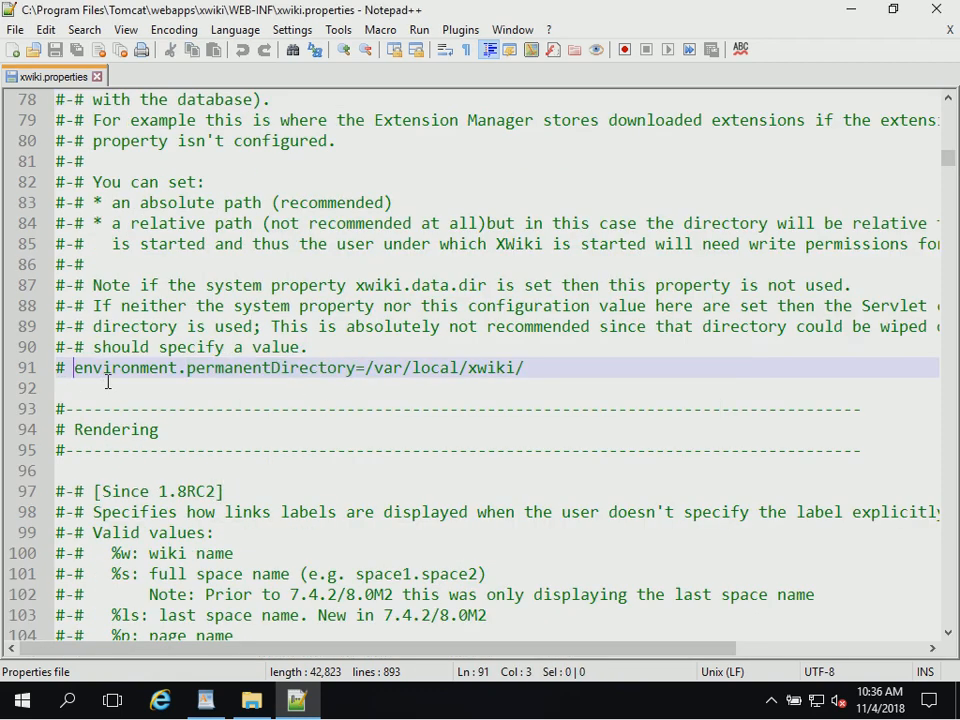
{"action": "key", "text": "Delete"}
{"action": "key", "text": "Delete"}
{"action": "key", "text": "End"}
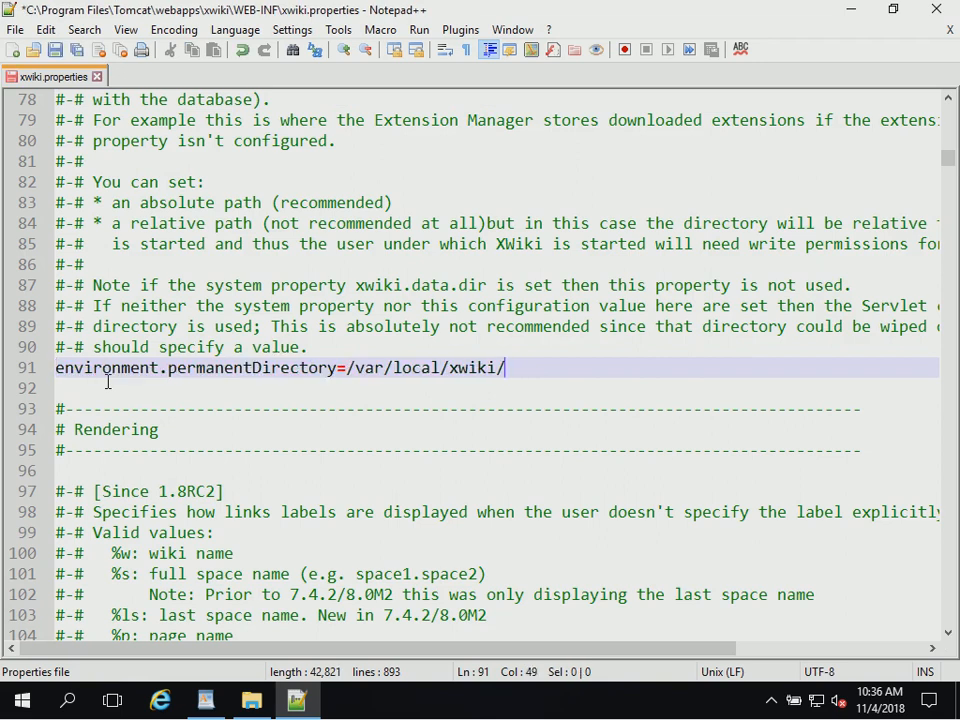
{"action": "key", "text": "BackSpace"}
{"action": "key", "text": "BackSpace"}
{"action": "key", "text": "BackSpace"}
{"action": "key", "text": "BackSpace"}
{"action": "key", "text": "BackSpace"}
{"action": "key", "text": "BackSpace"}
{"action": "key", "text": "BackSpace"}
{"action": "key", "text": "BackSpace"}
{"action": "key", "text": "BackSpace"}
{"action": "key", "text": "BackSpace"}
{"action": "key", "text": "BackSpace"}
{"action": "key", "text": "BackSpace"}
{"action": "key", "text": "BackSpace"}
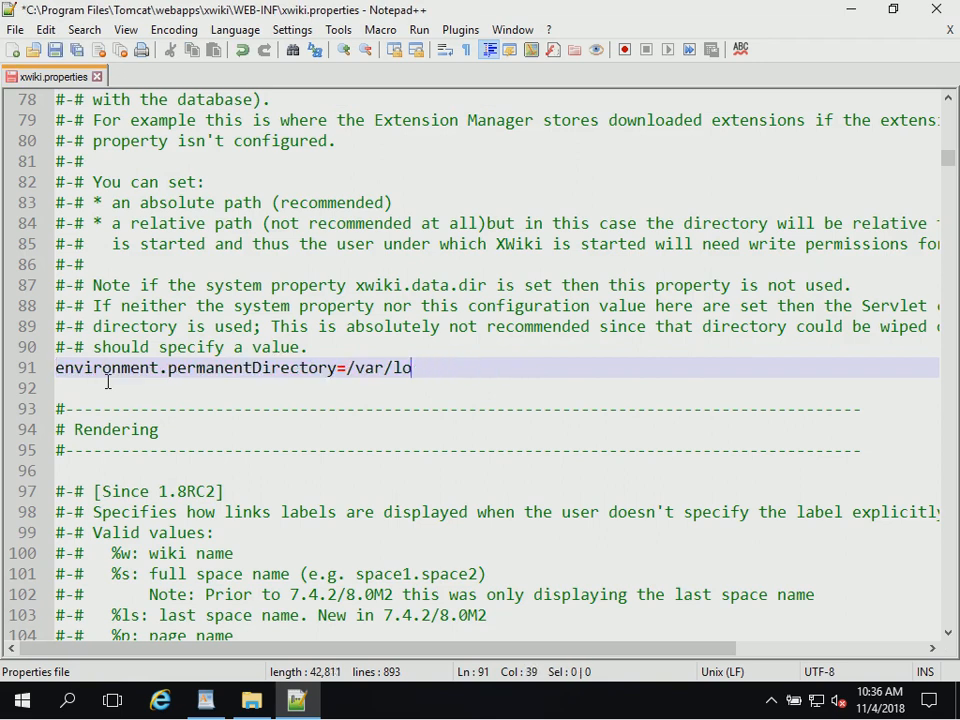
{"action": "key", "text": "BackSpace"}
{"action": "key", "text": "BackSpace"}
{"action": "key", "text": "BackSpace"}
{"action": "key", "text": "BackSpace"}
{"action": "type", "text": "C:"}
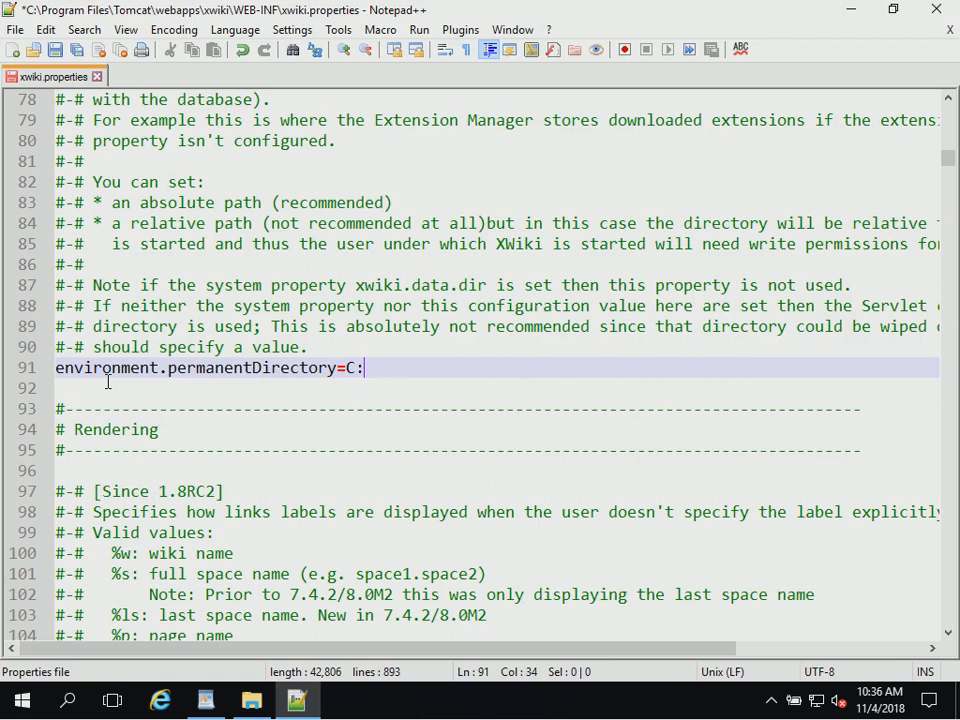
{"action": "type", "text": "/"}
{"action": "type", "text": "P"}
{"action": "type", "text": "gro"}
{"action": "key", "text": "BackSpace"}
{"action": "key", "text": "BackSpace"}
{"action": "key", "text": "BackSpace"}
{"action": "type", "text": "rogram"}
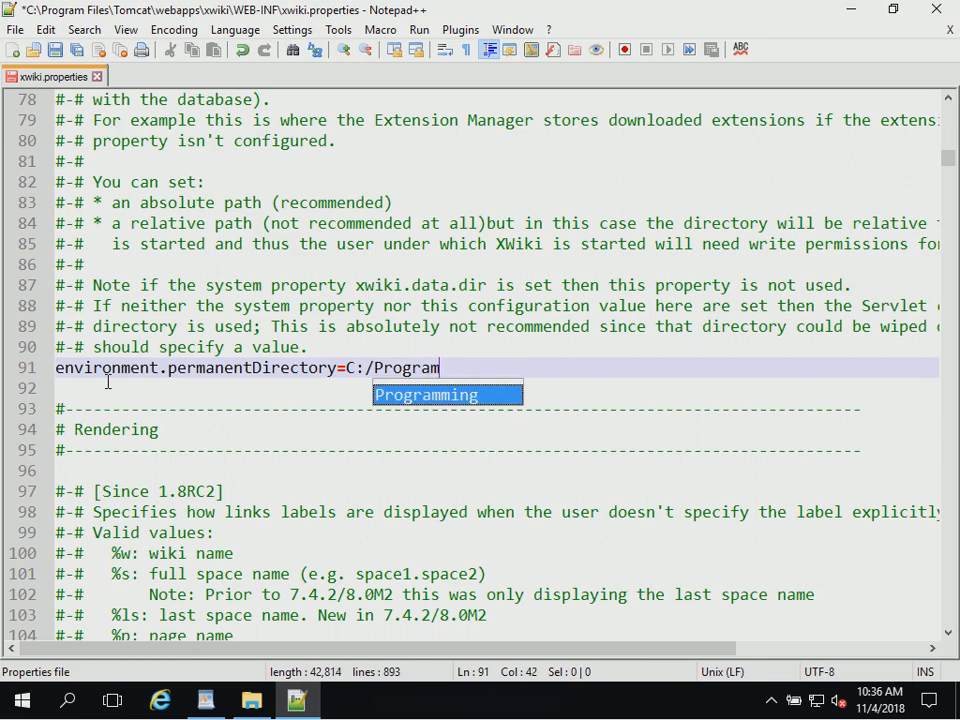
{"action": "type", "text": "Data/xwiki"}
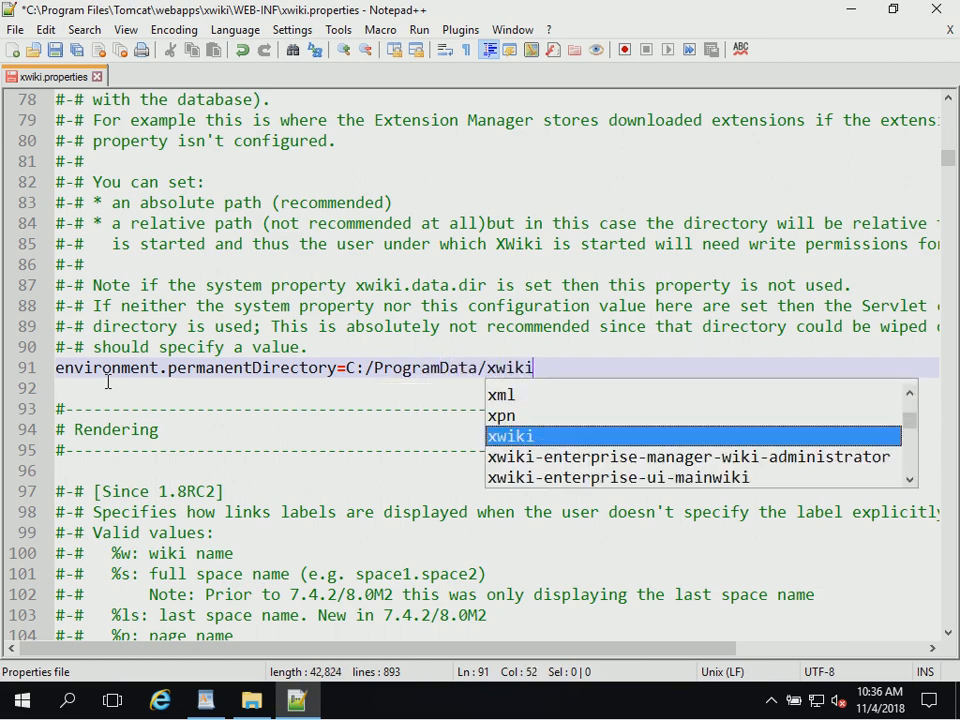
{"action": "key", "text": "Escape"}
{"action": "key", "text": "Down"}
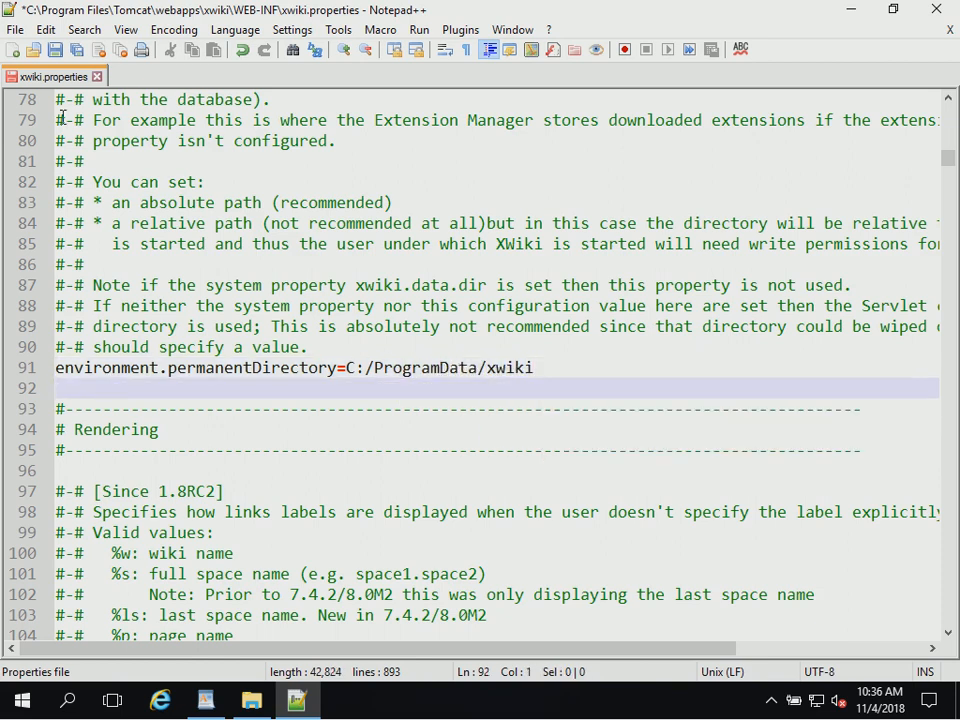
{"action": "left_click", "coordinate": [99, 80]}
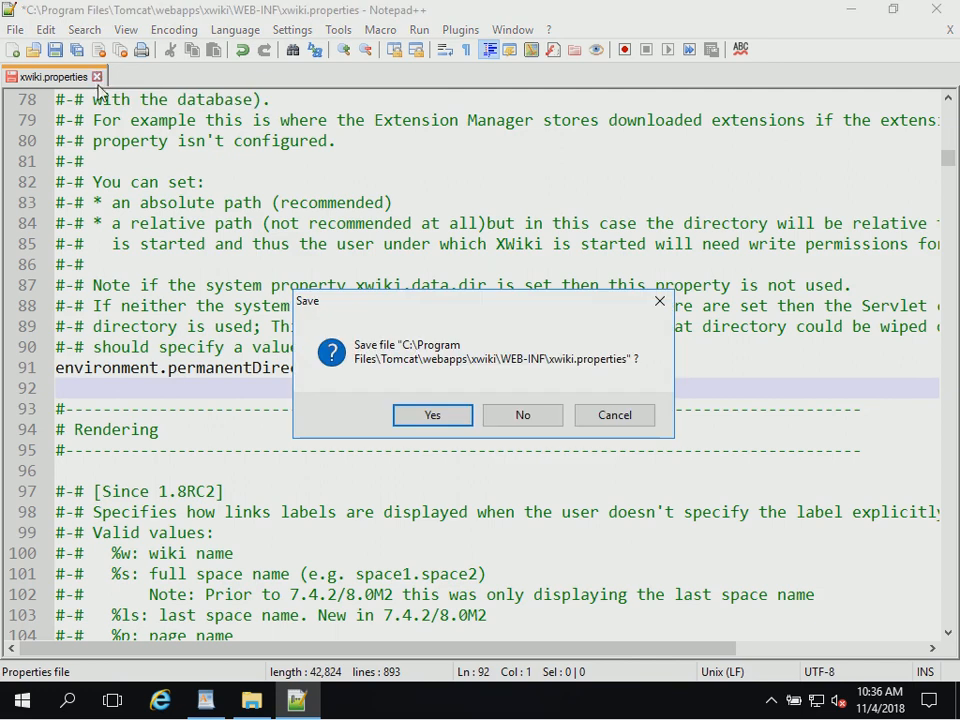
{"action": "left_click", "coordinate": [404, 411]}
Close Notepad++, bring the WordPad guide forward, and launch Services via a Start search for 'services'.
{"action": "left_click", "coordinate": [948, 12]}
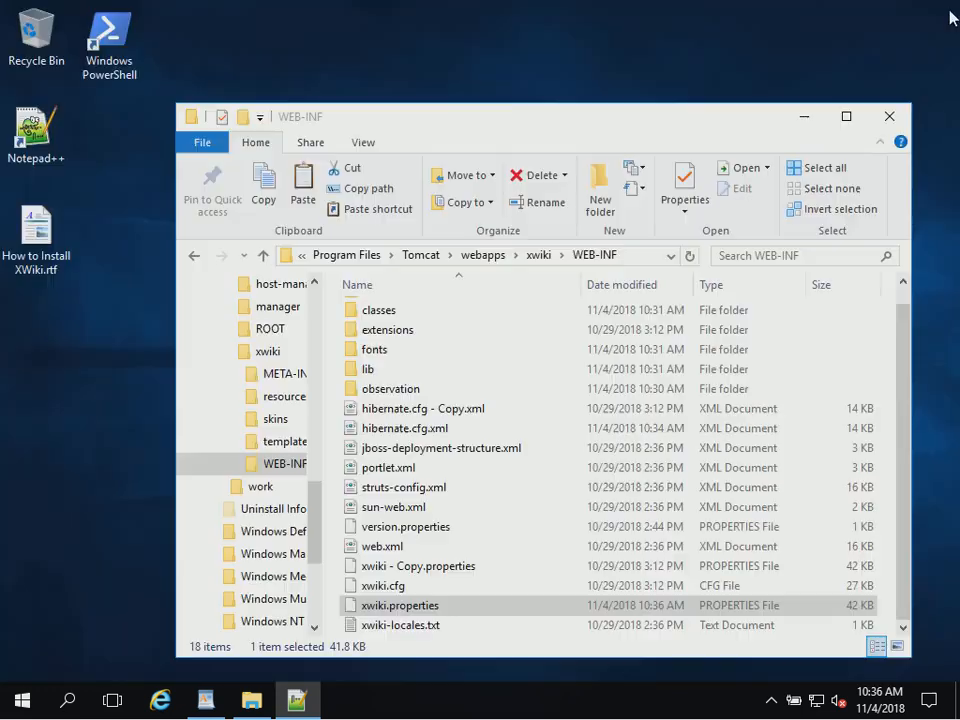
{"action": "left_click", "coordinate": [204, 700]}
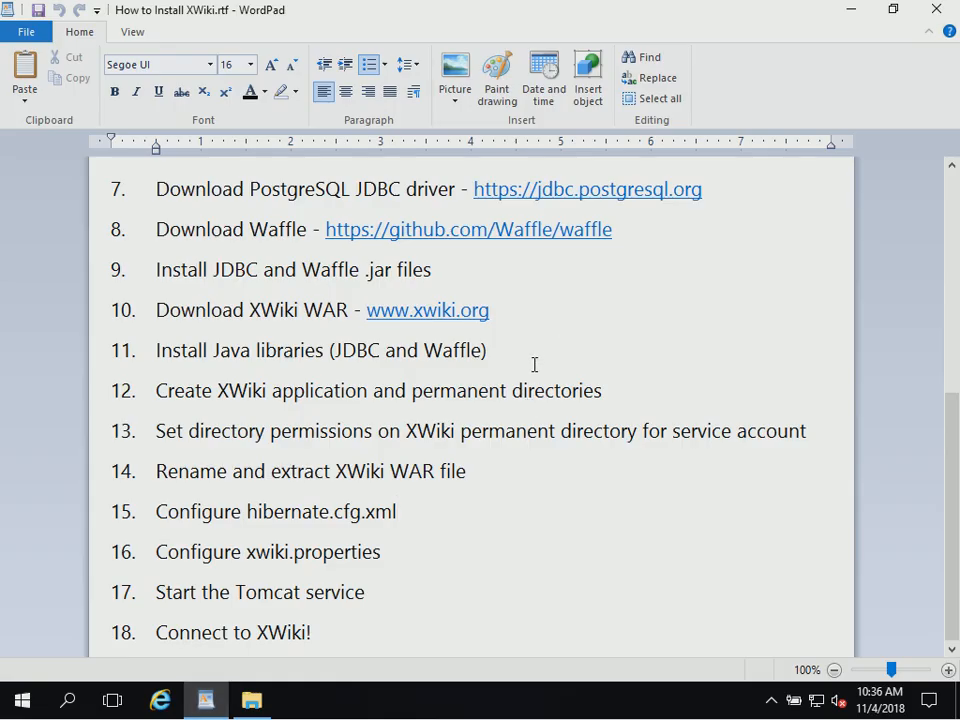
{"action": "left_click", "coordinate": [18, 703]}
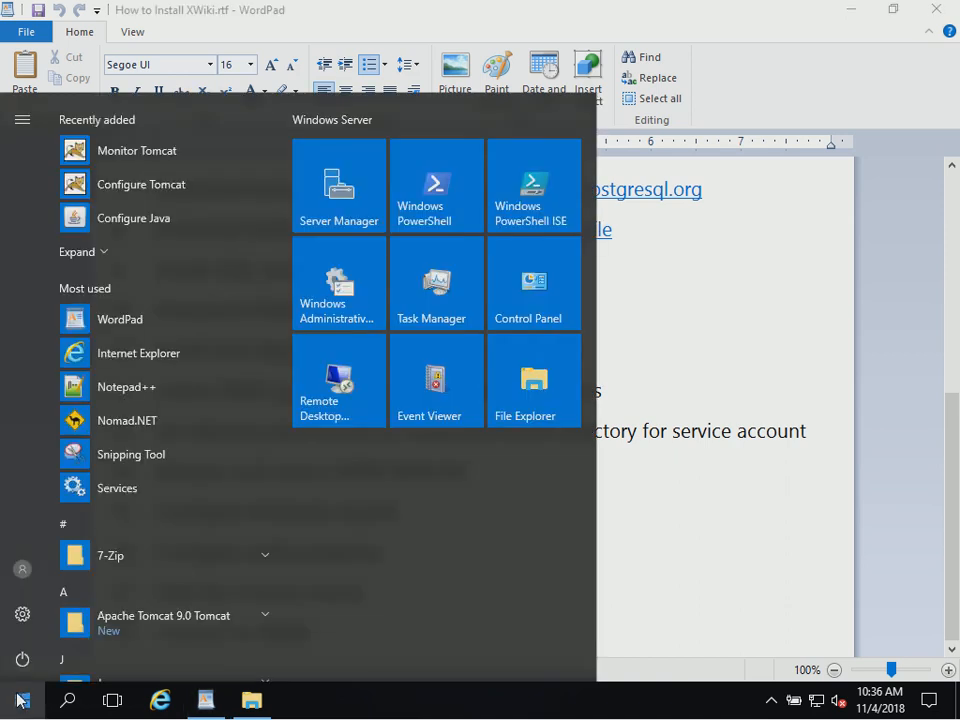
{"action": "left_click", "coordinate": [18, 703]}
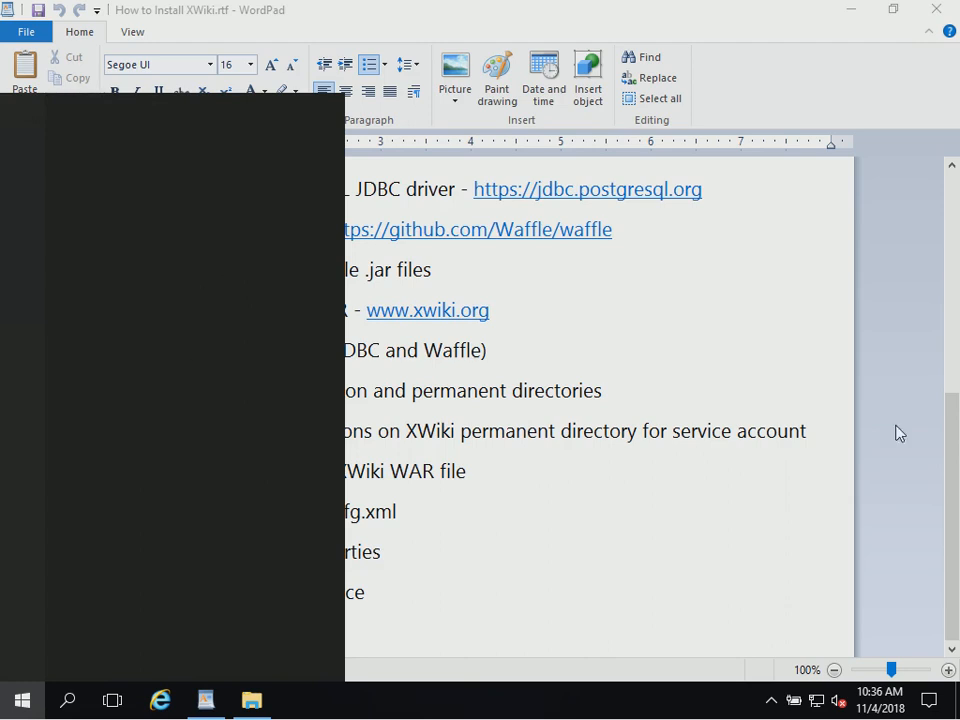
{"action": "type", "text": "services"}
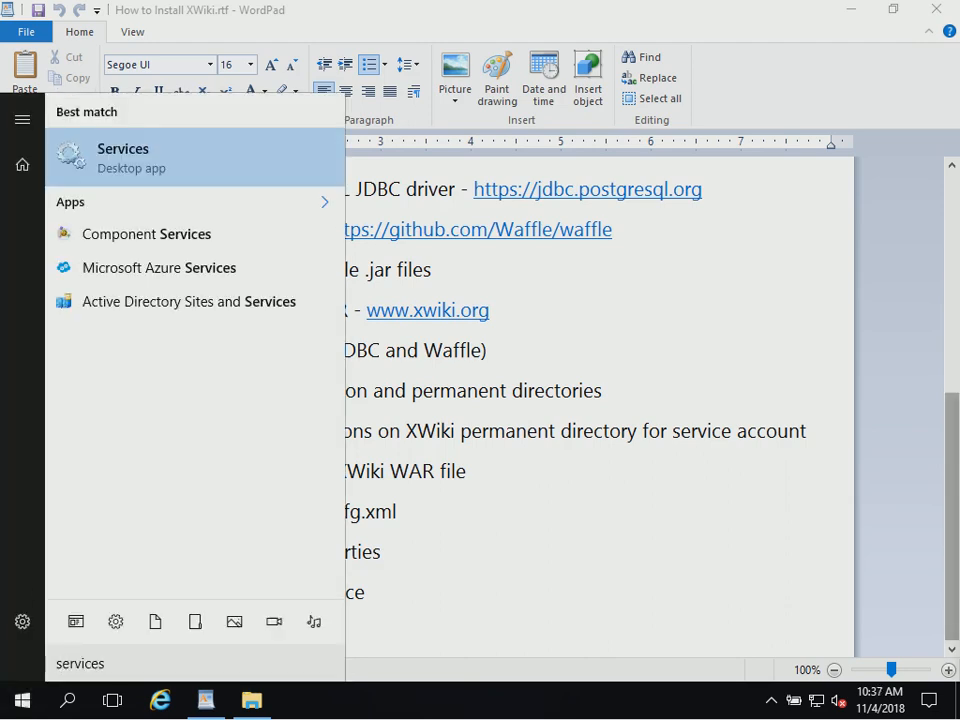
{"action": "left_click", "coordinate": [146, 165]}
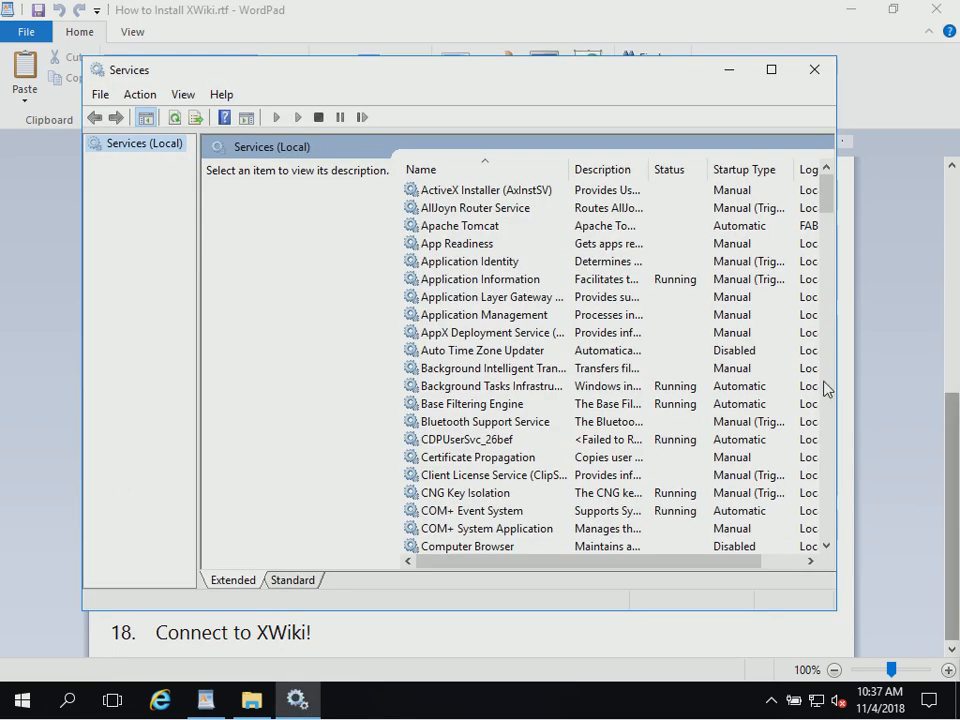
Start the Apache Tomcat service, then minimize Services and close the WordPad guide.
{"action": "left_click", "coordinate": [463, 228]}
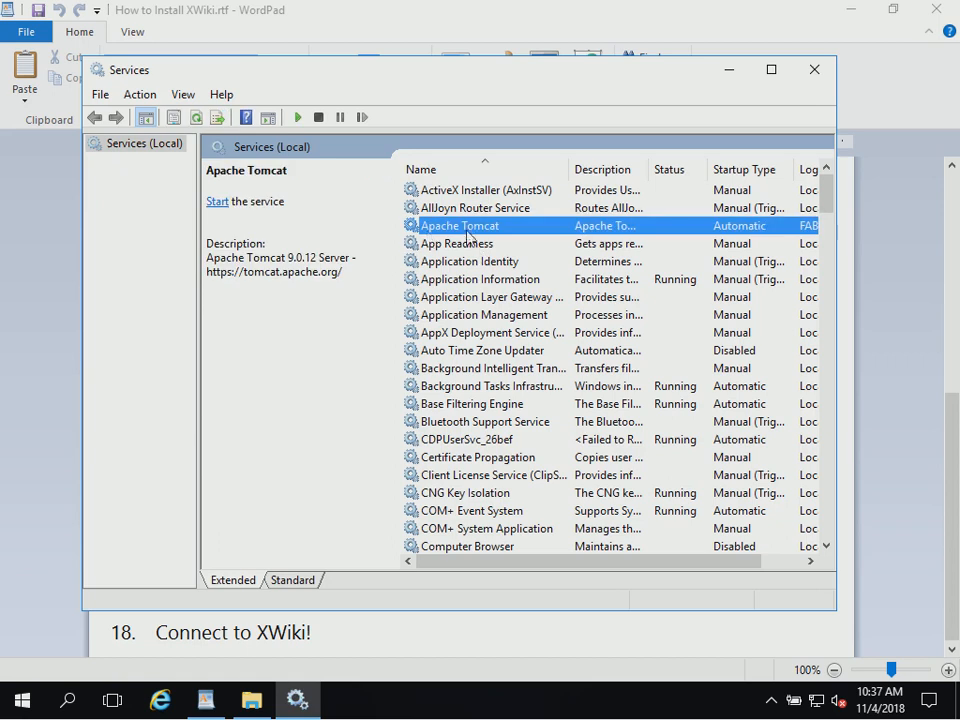
{"action": "left_click", "coordinate": [467, 238]}
{"action": "left_click", "coordinate": [466, 228]}
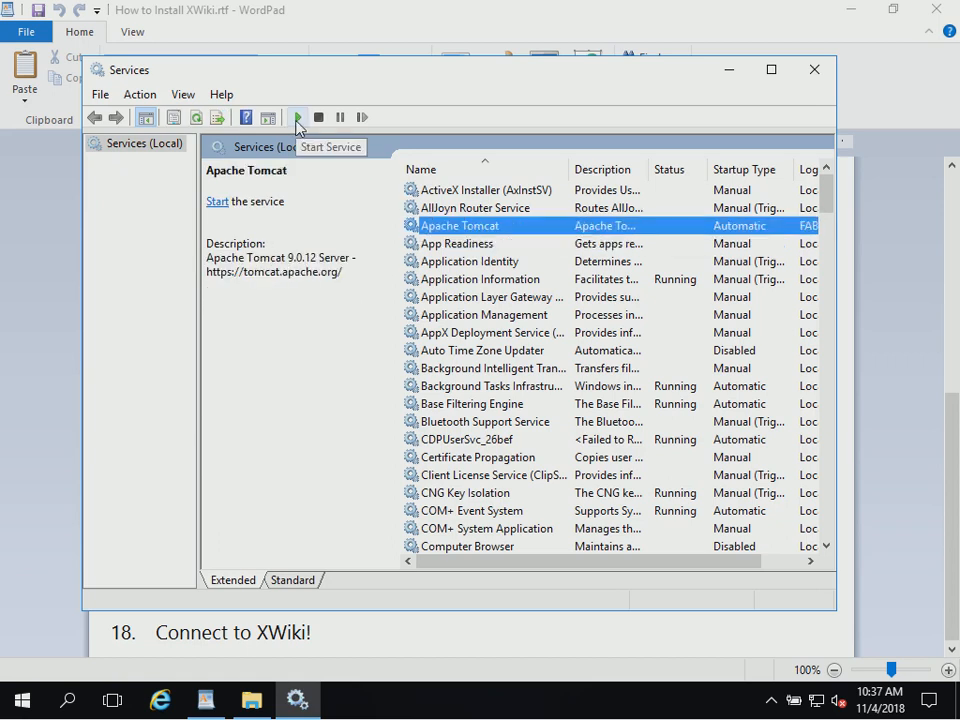
{"action": "left_click", "coordinate": [298, 118]}
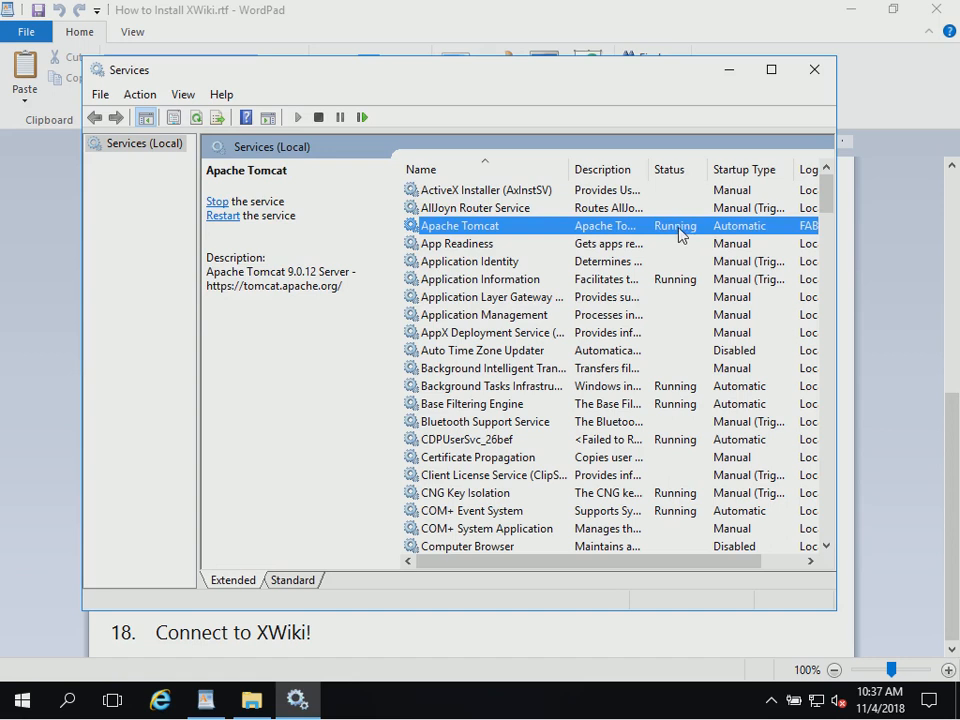
{"action": "left_click", "coordinate": [730, 78]}
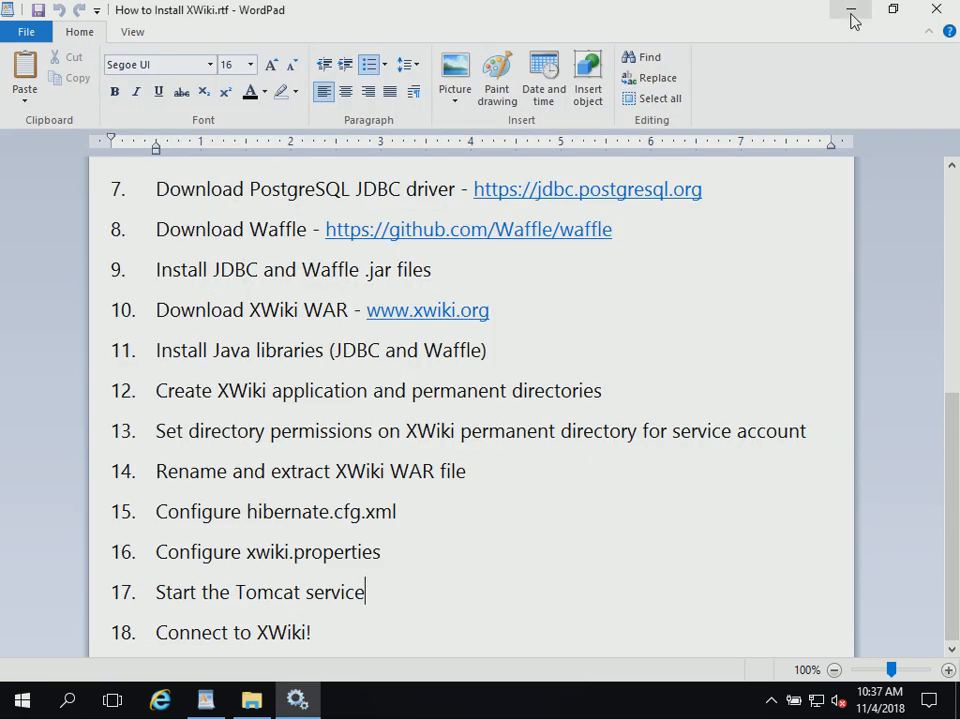
{"action": "left_click", "coordinate": [934, 13]}
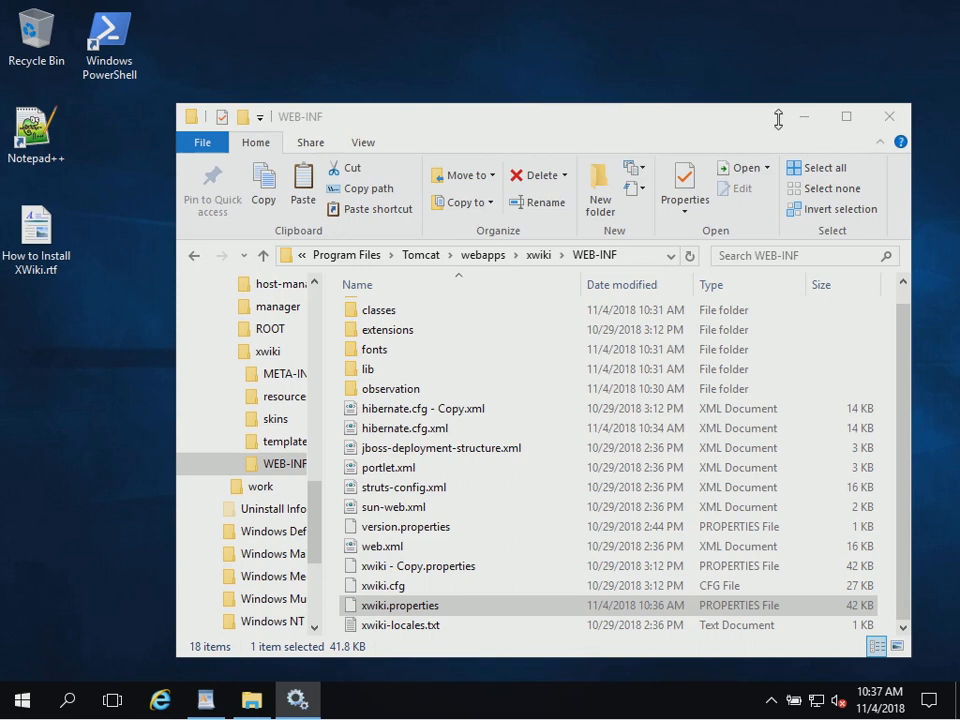
Open PowerShell, change to C:\Program Files\Tomcat\logs and list its files with Get-ChildItem.
{"action": "left_click", "coordinate": [893, 114]}
{"action": "left_click", "coordinate": [117, 78]}
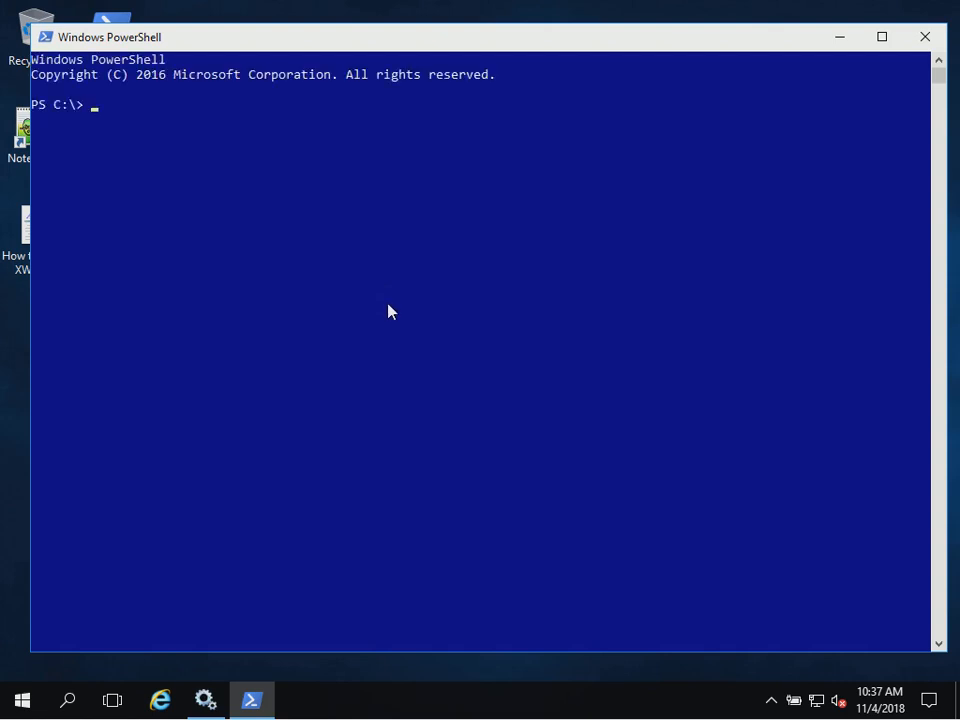
{"action": "type", "text": "cd \\pro"}
{"action": "key", "text": "Tab"}
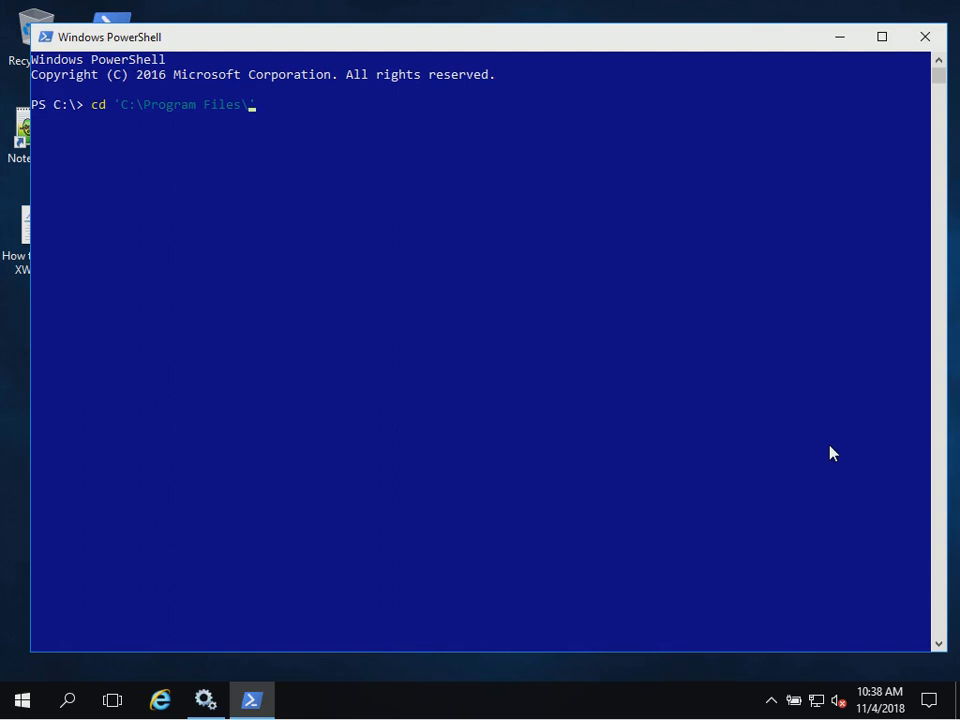
{"action": "type", "text": "Tomcat\\log"}
{"action": "type", "text": "t-child"}
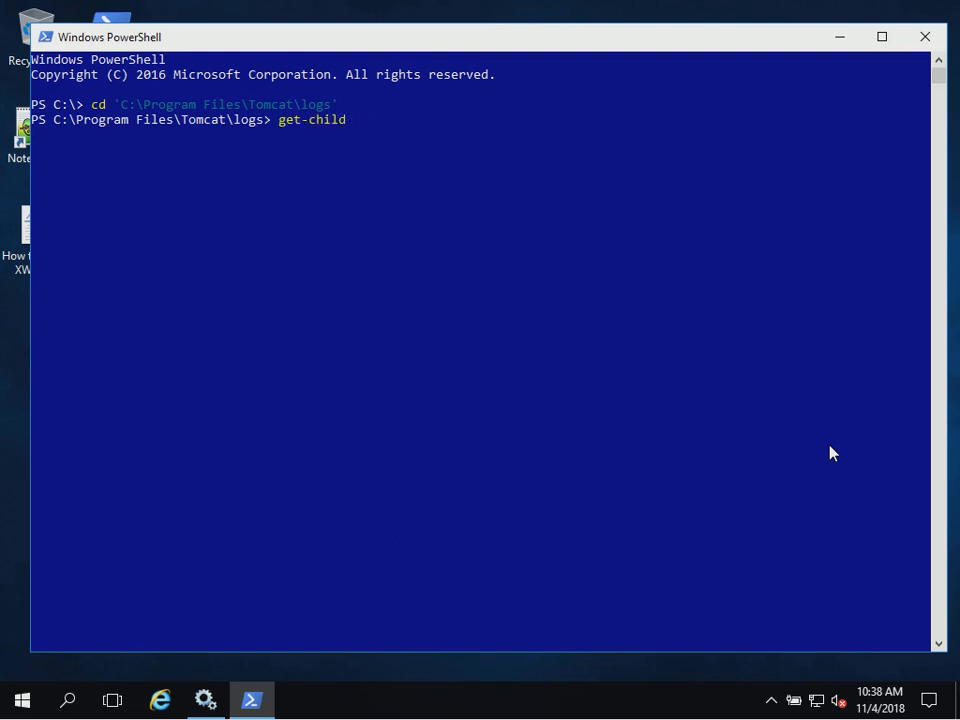
{"action": "type", "text": "iit"}
{"action": "key", "text": "Tab"}
{"action": "key", "text": "Return"}
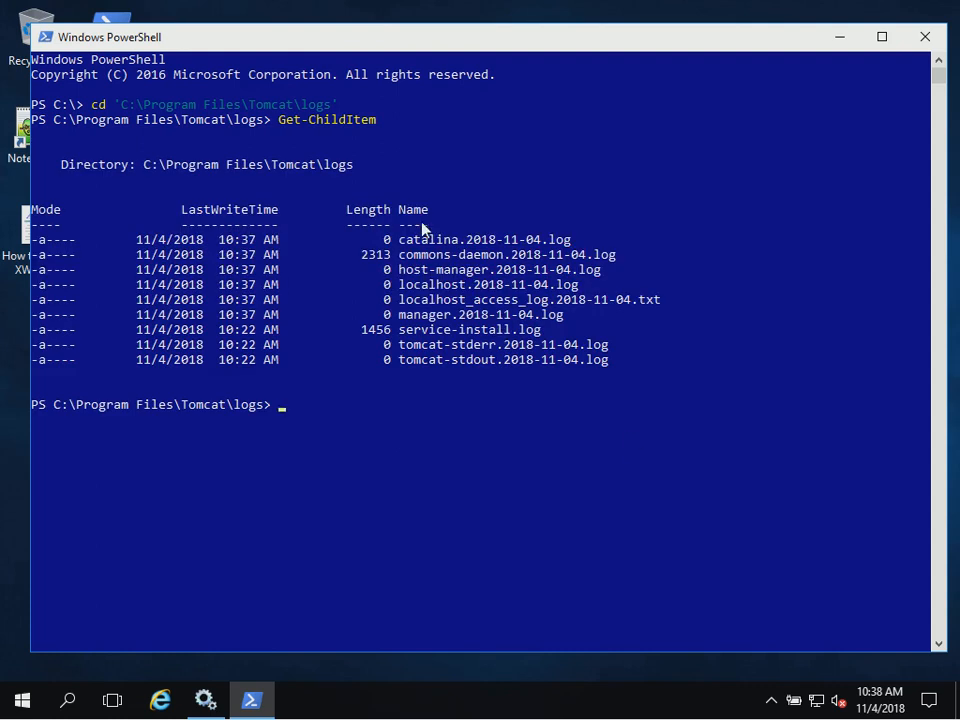
Copy the catalina.2018-11-04.log file name from the console listing.
{"action": "right_click", "coordinate": [468, 195]}
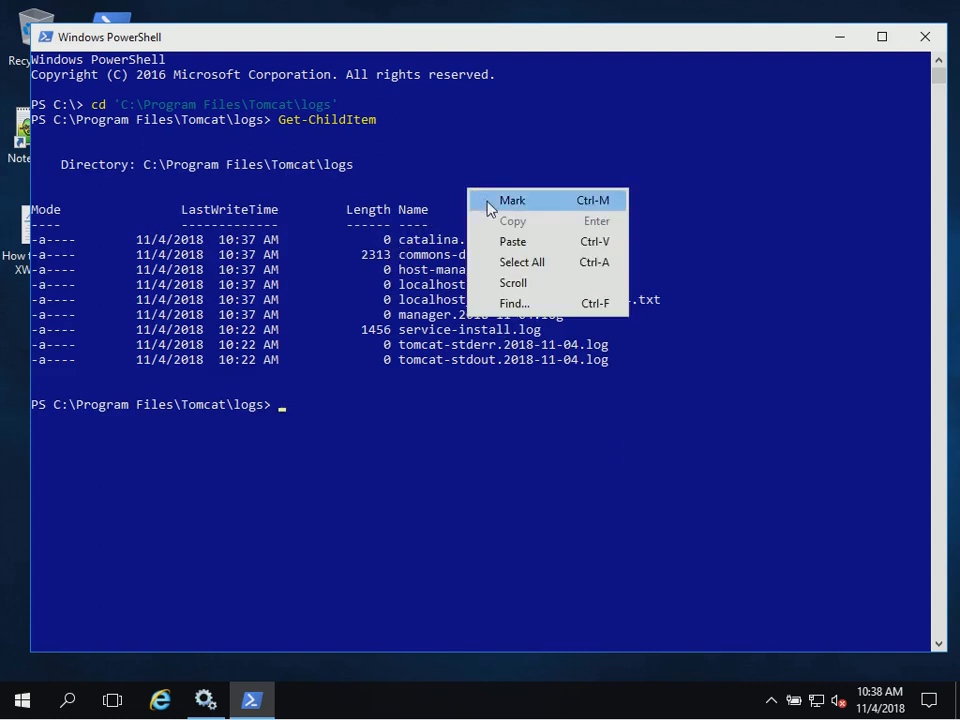
{"action": "left_click", "coordinate": [489, 206]}
{"action": "left_click_drag", "start_coordinate": [400, 239], "coordinate": [561, 245]}
{"action": "key", "text": "Return"}
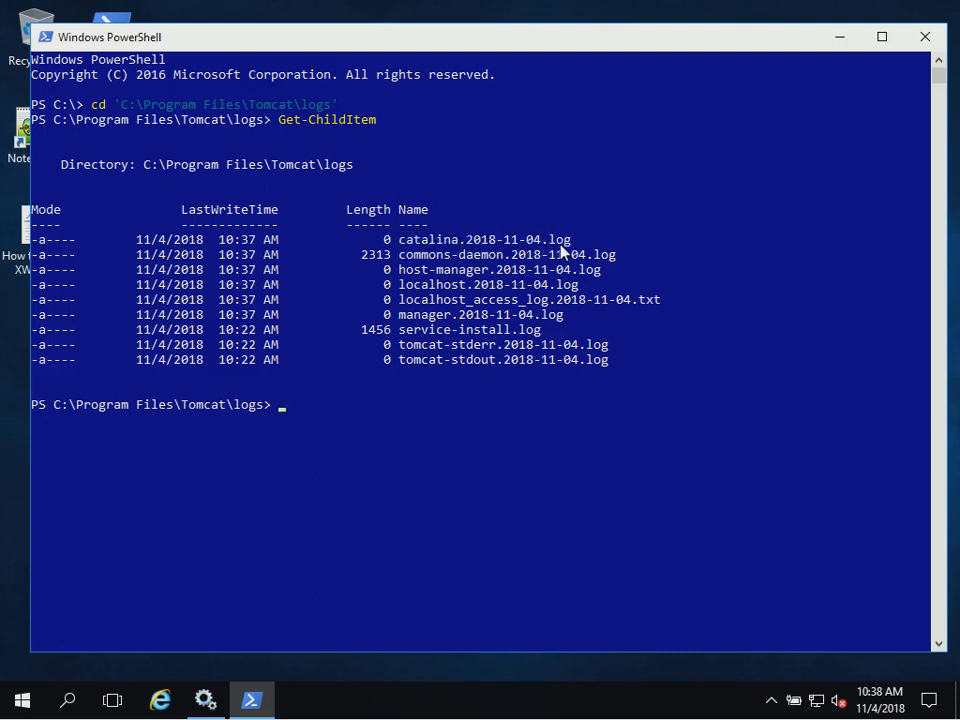
Run Get-Content catalina.2018-11-04.log -Wait to follow the log live.
{"action": "type", "text": "get-cont"}
{"action": "key", "text": "Tab"}
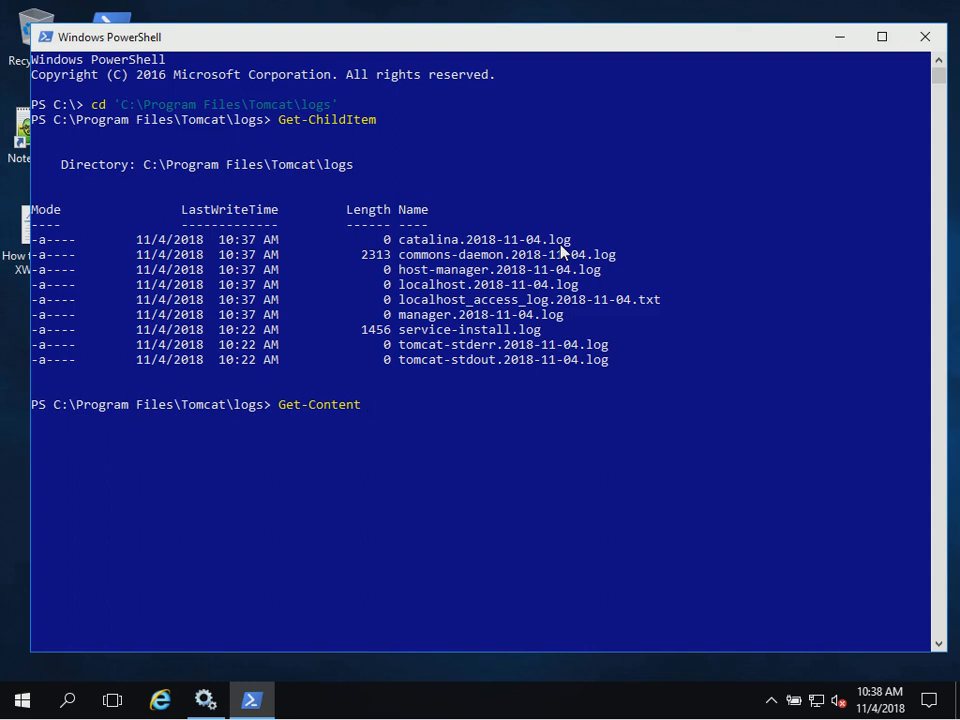
{"action": "right_click", "coordinate": [545, 335]}
{"action": "left_click", "coordinate": [594, 387]}
{"action": "type", "text": "-wai"}
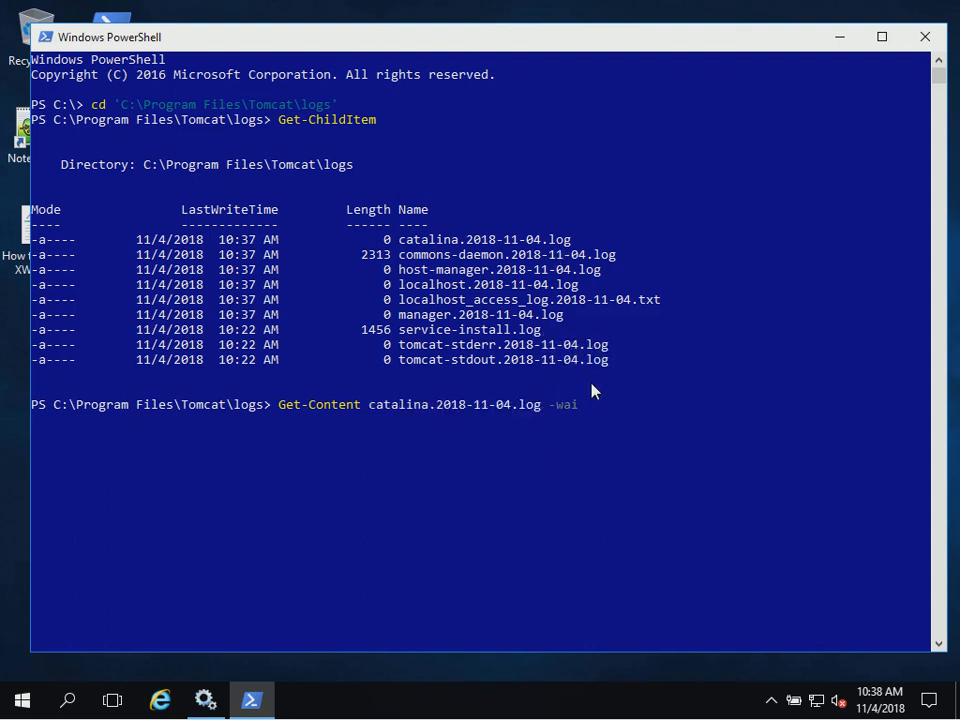
{"action": "type", "text": "t"}
{"action": "key", "text": "Return"}
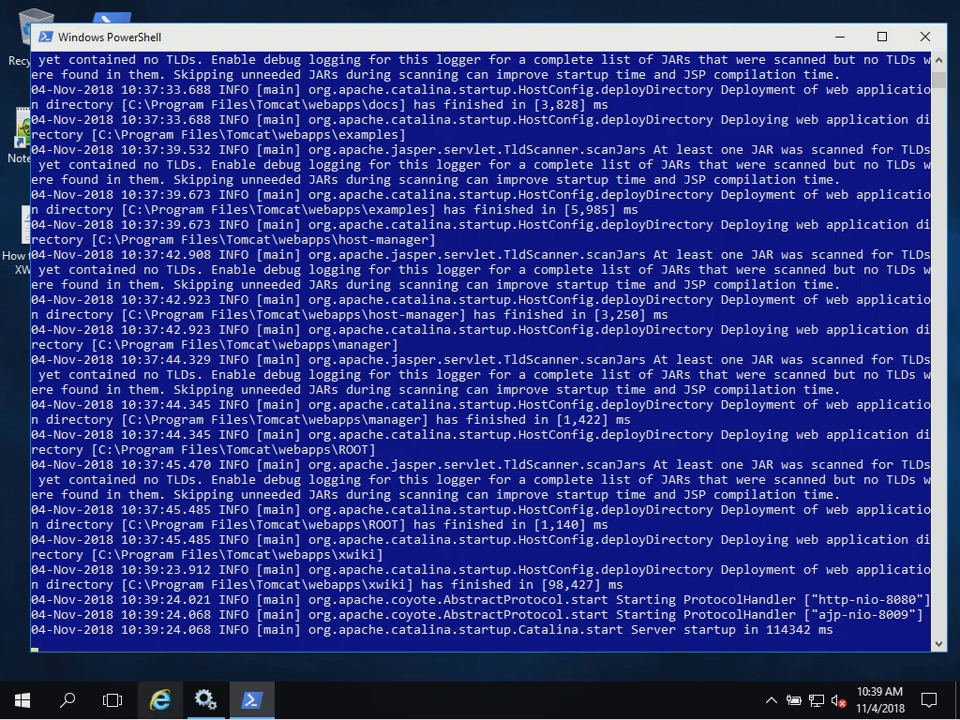
{"action": "left_click", "coordinate": [160, 700]}
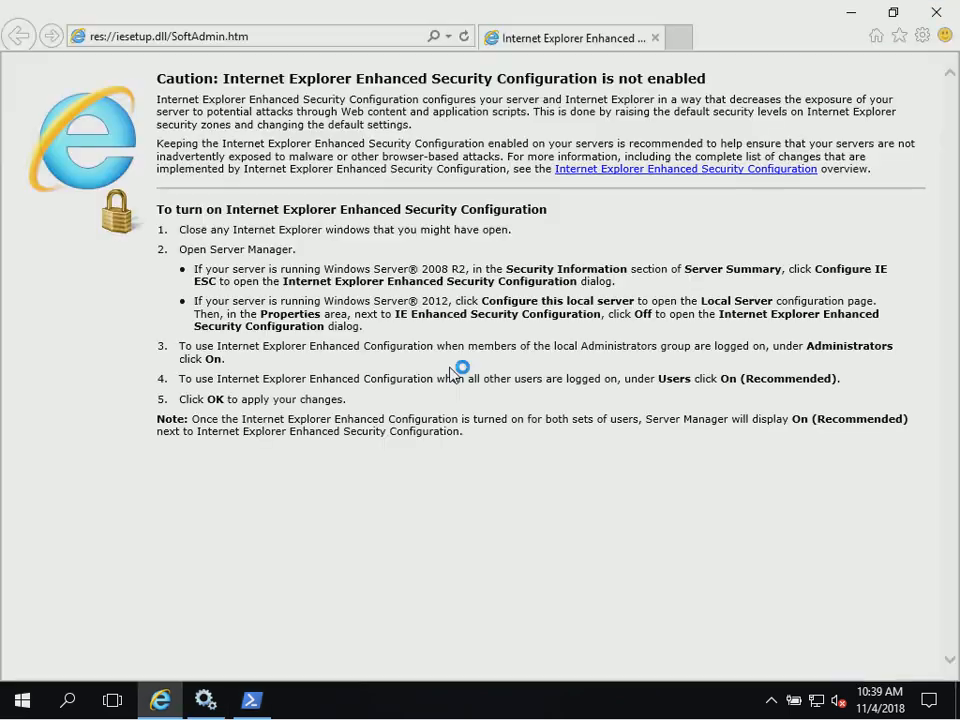
{"action": "key", "text": "ctrl+o"}
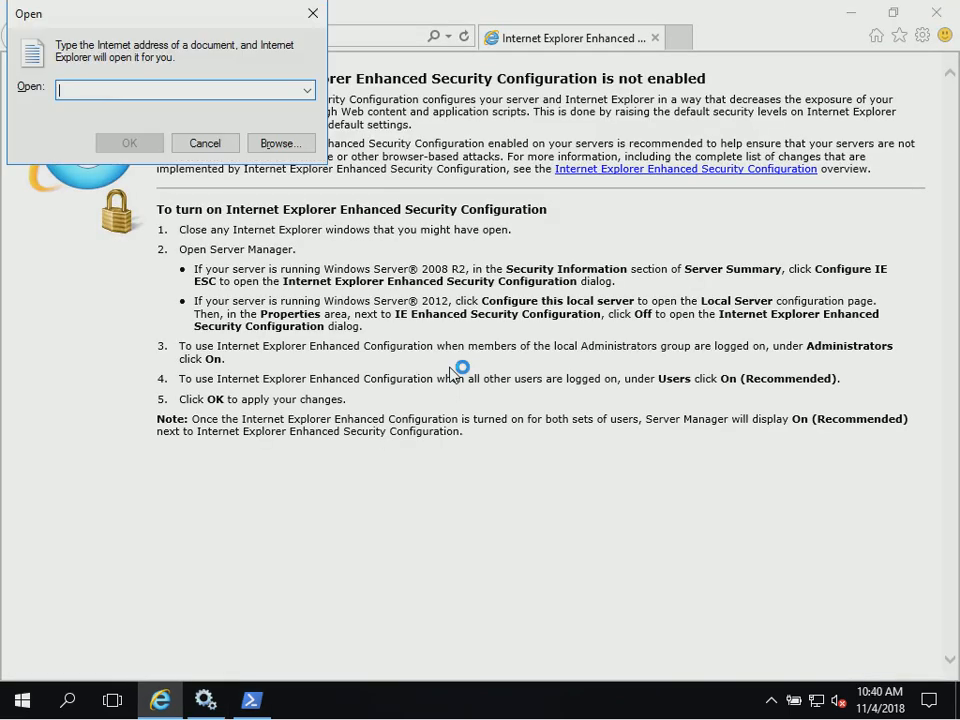
{"action": "type", "text": "https:"}
{"action": "key", "text": "BackSpace"}
{"action": "key", "text": "BackSpace"}
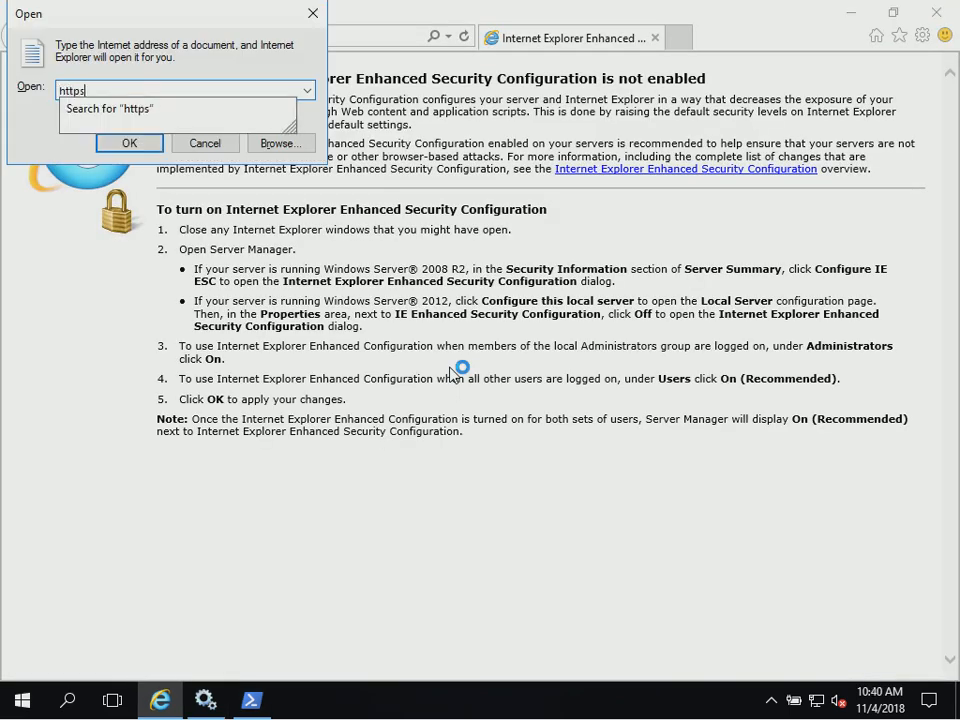
{"action": "type", "text": "://"}
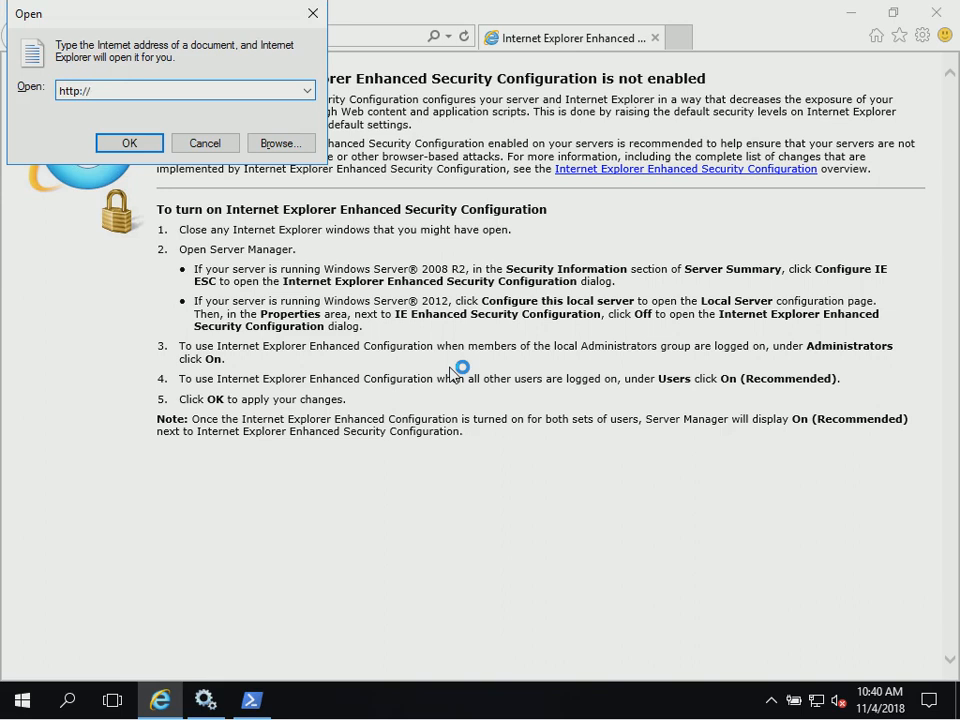
{"action": "type", "text": "localhost:8080"}
{"action": "key", "text": "Return"}
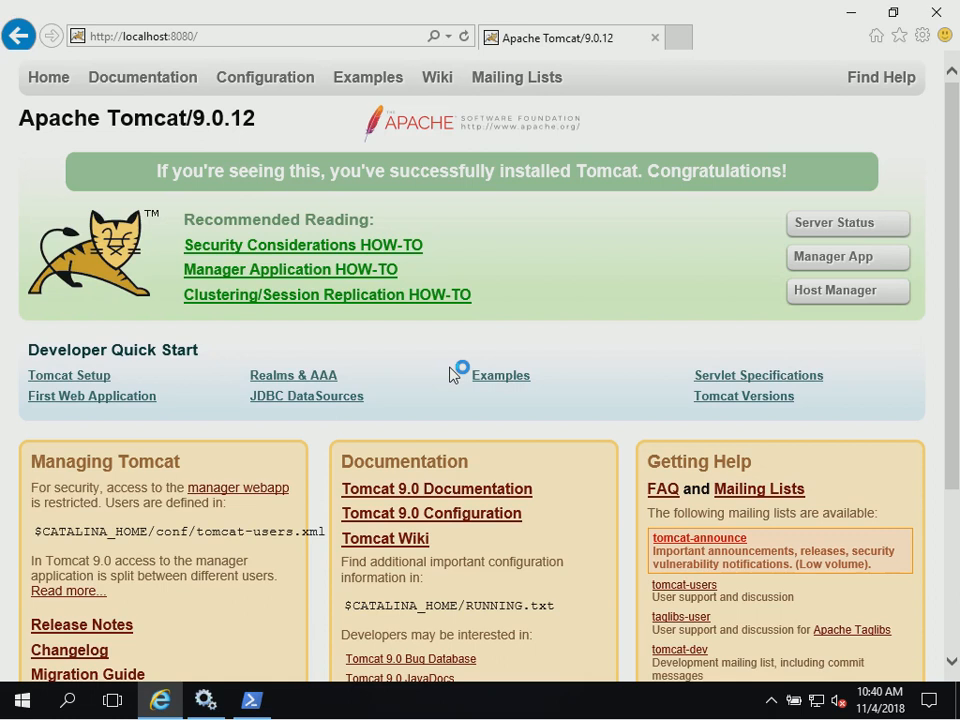
{"action": "key", "text": "ctrl+o"}
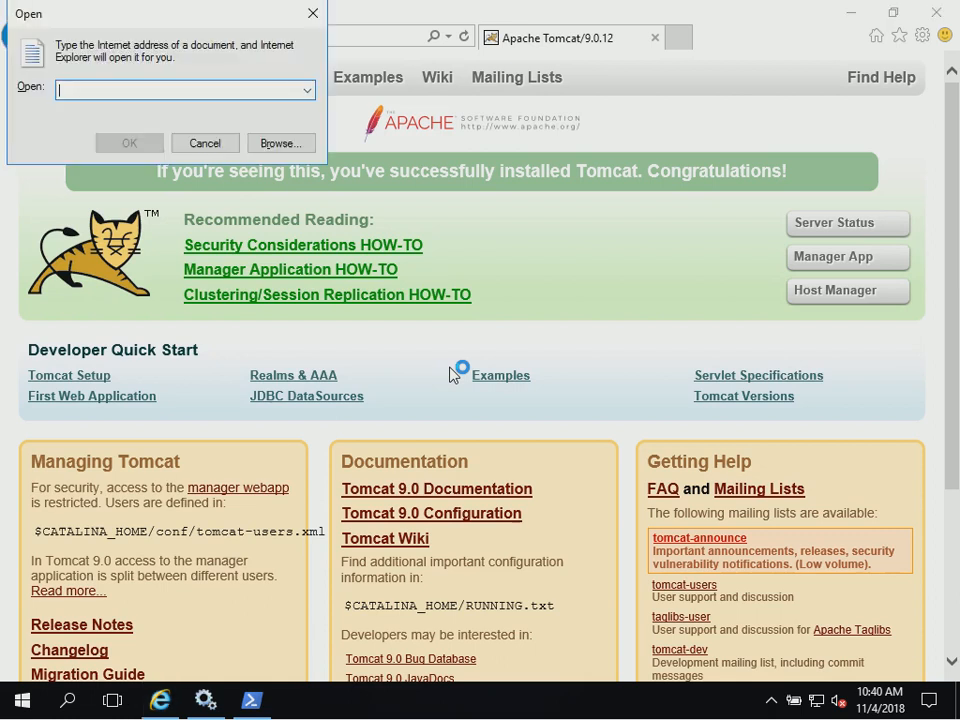
{"action": "type", "text": "http:"}
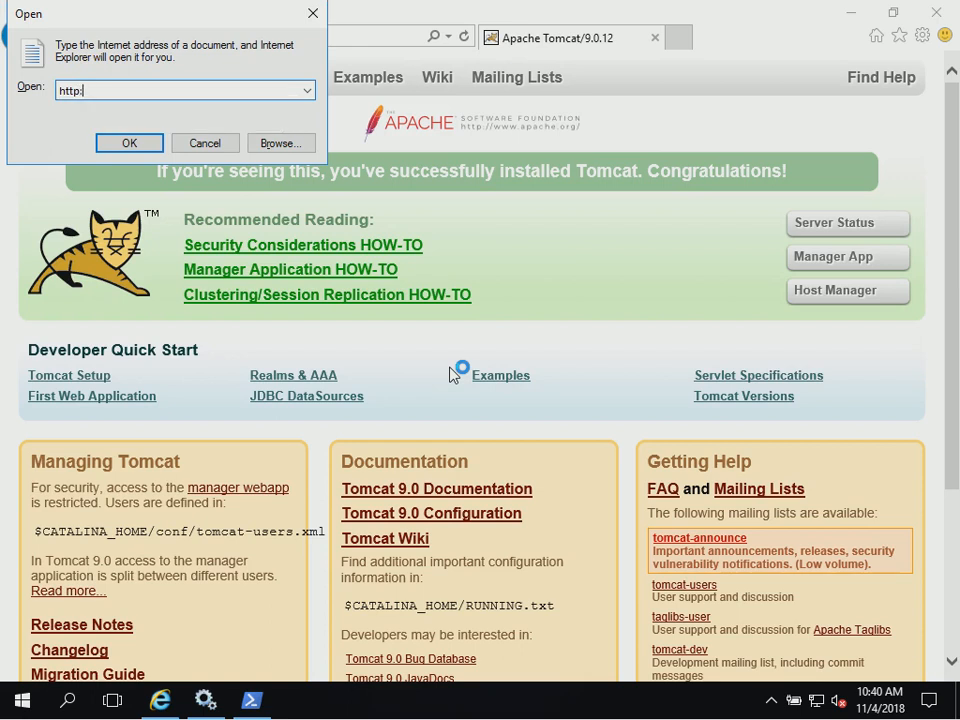
{"action": "type", "text": "//local"}
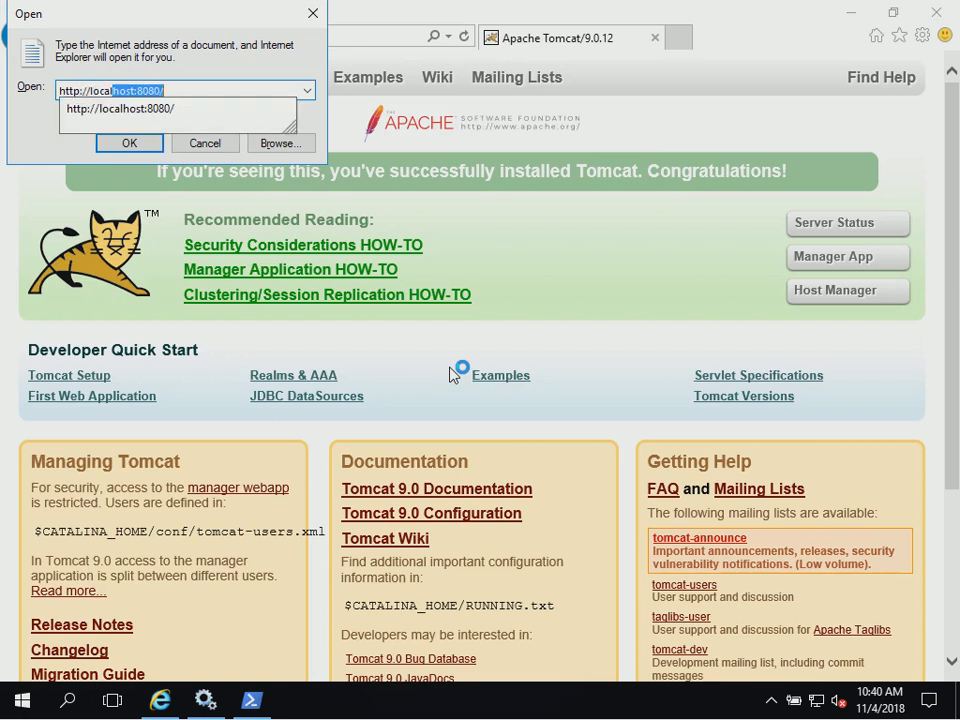
{"action": "type", "text": "host:707"}
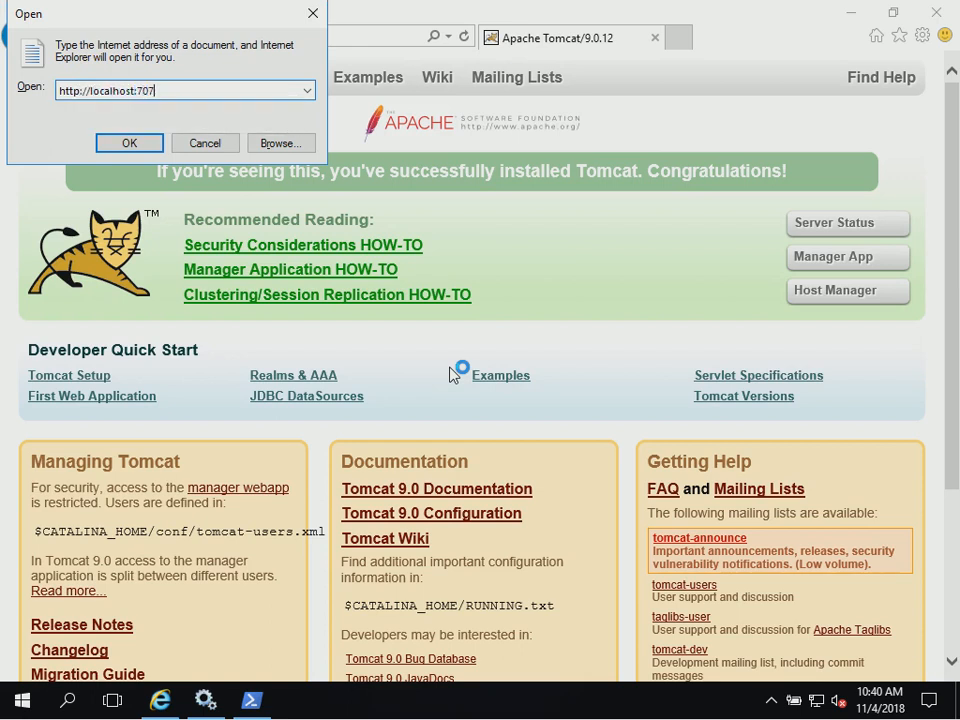
{"action": "key", "text": "BackSpace"}
{"action": "key", "text": "BackSpace"}
{"action": "key", "text": "BackSpace"}
{"action": "type", "text": "808/"}
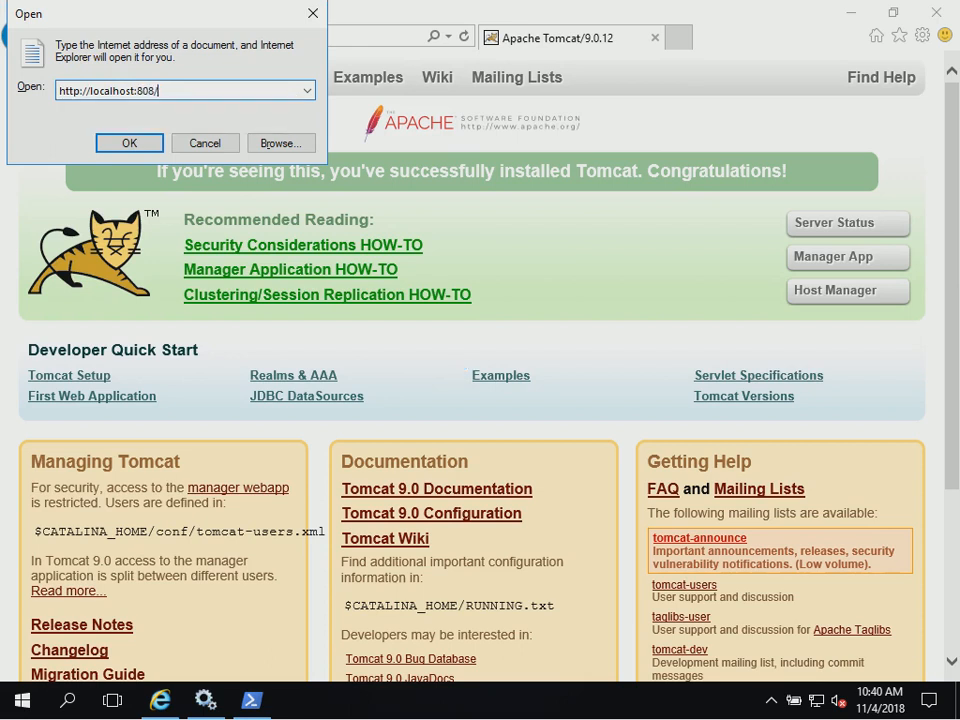
{"action": "key", "text": "Left"}
{"action": "type", "text": "0/"}
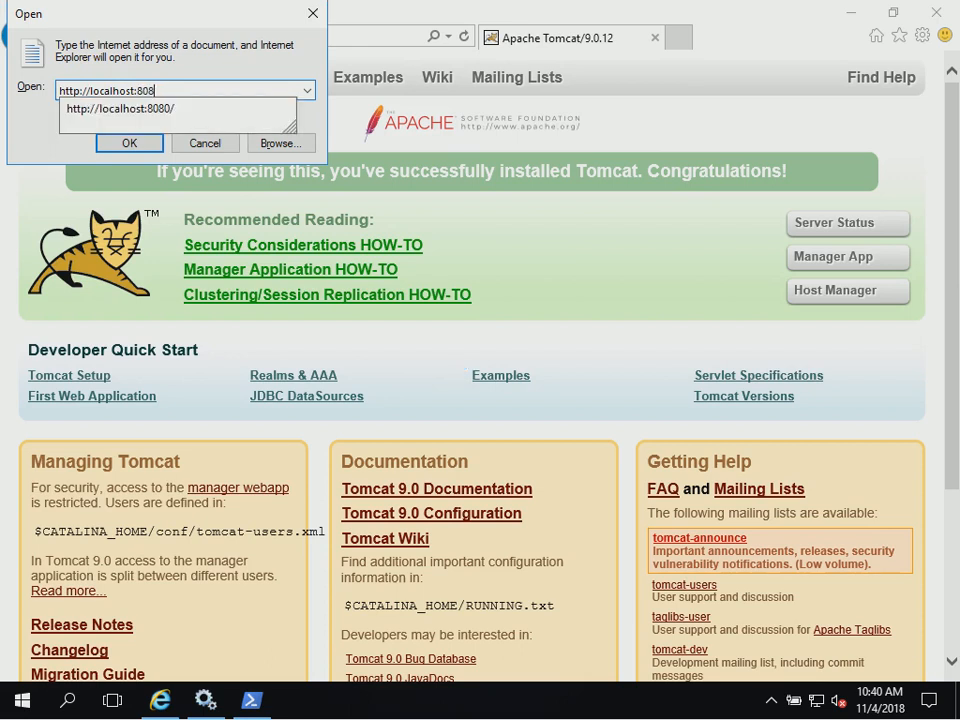
{"action": "type", "text": "xwiki"}
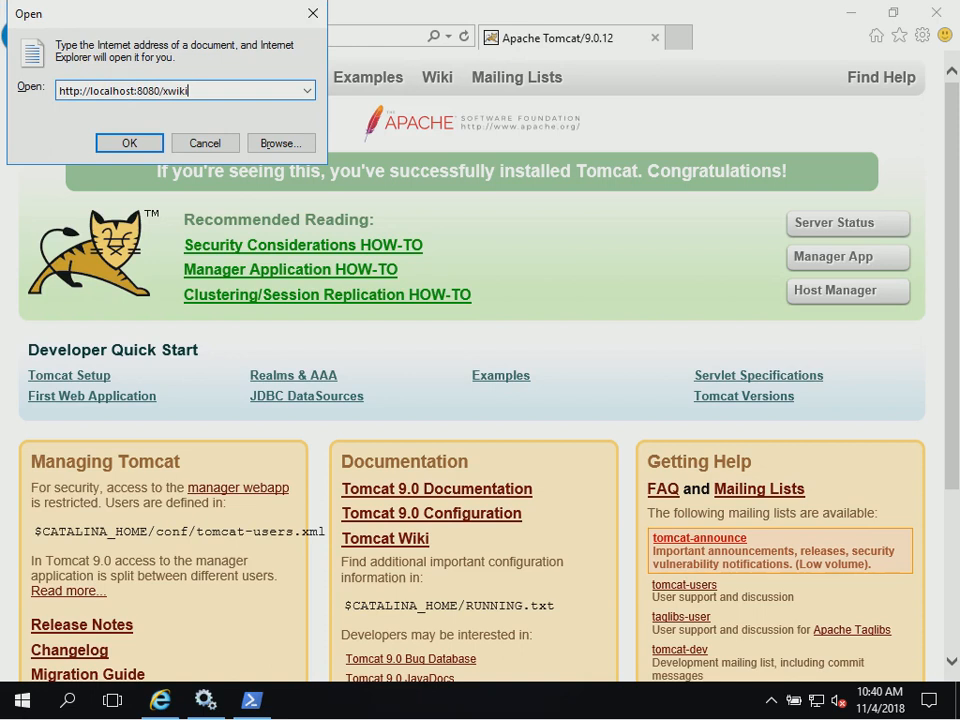
{"action": "key", "text": "Return"}
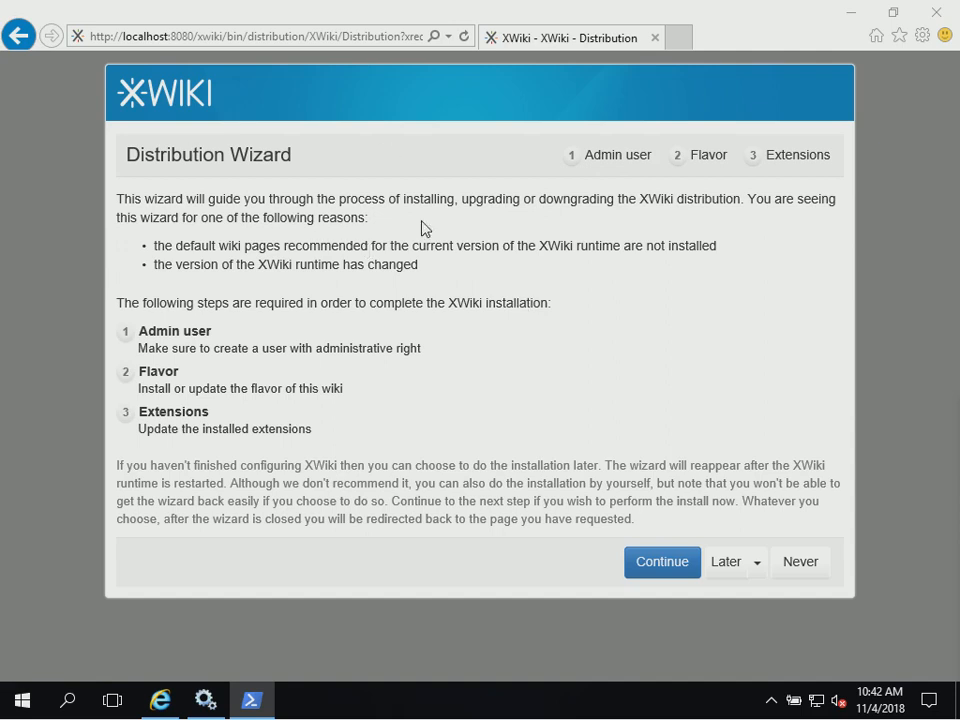
Continue from the wizard introduction and scroll down the empty Admin user registration form.
{"action": "left_click", "coordinate": [684, 568]}
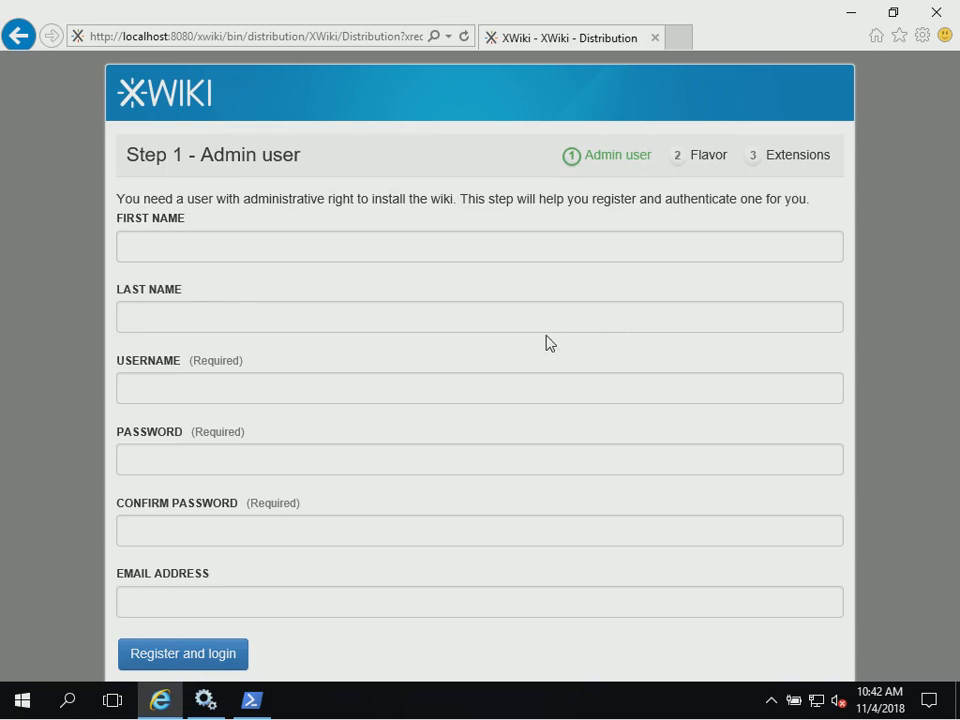
{"action": "scroll", "coordinate": [548, 343], "scroll_direction": "down", "scroll_amount": 1}
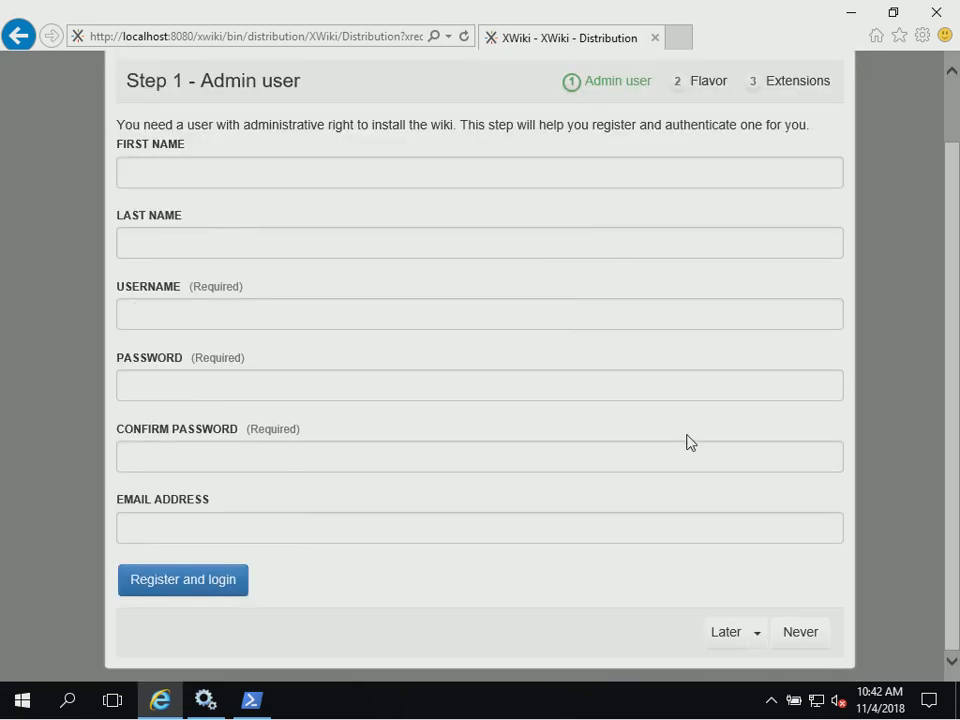